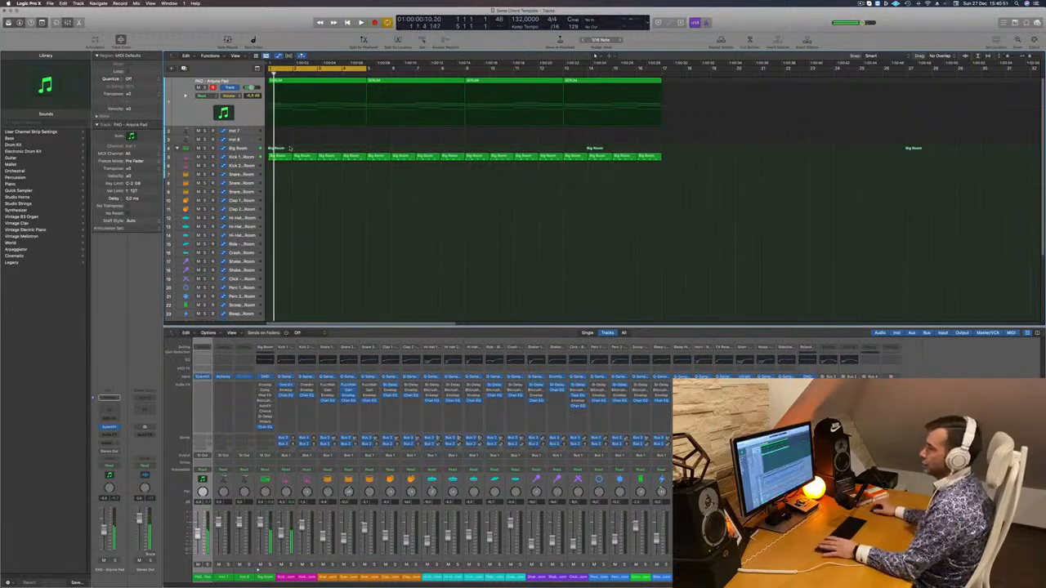
Copy the first kick region onto the first snare track and keep only its notes on beats 2 and 4
left_click_drag(277, 141, 295, 150)
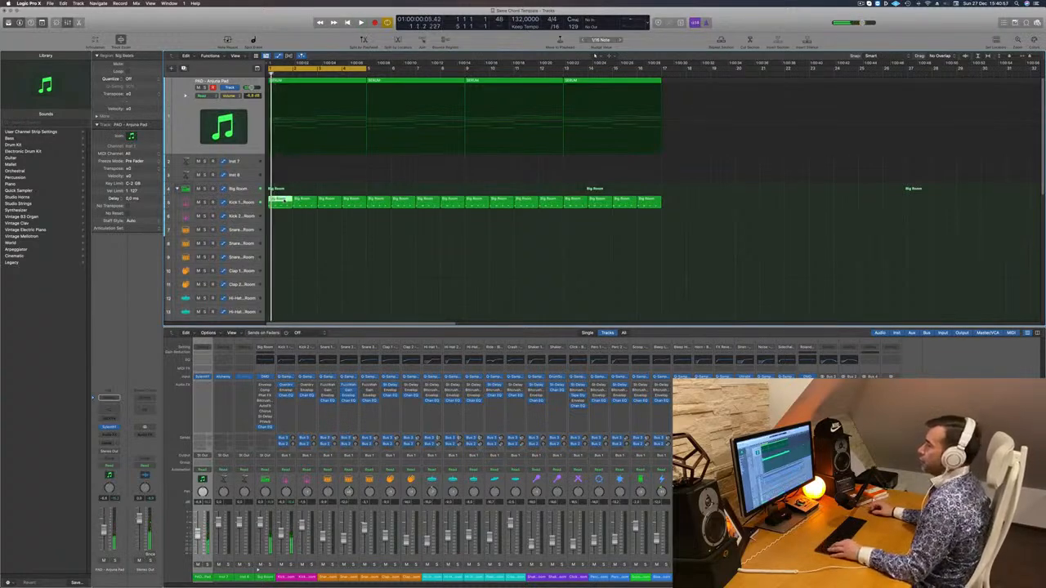
left_click_drag(279, 200, 281, 230)
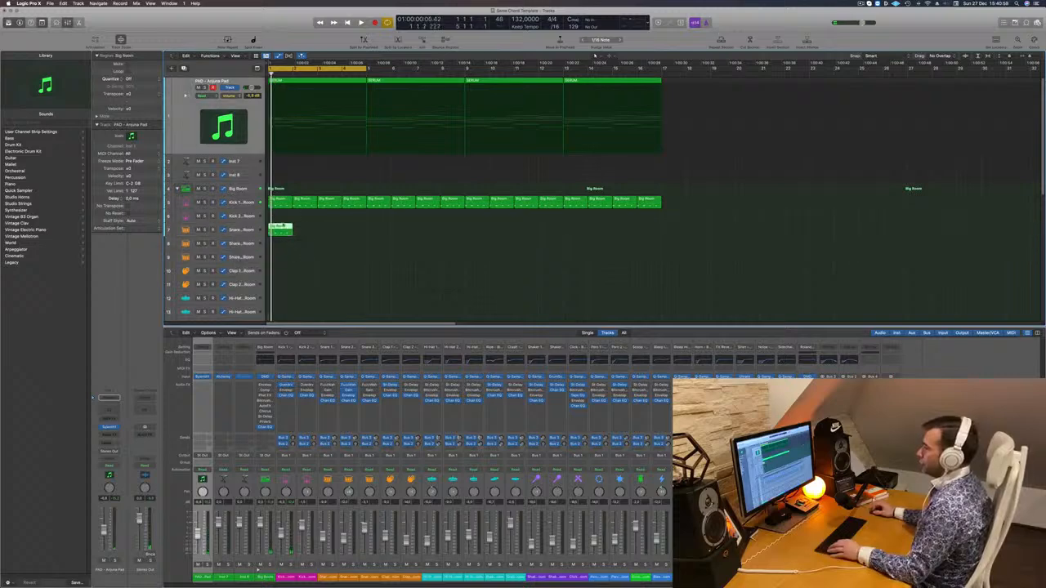
double_click(280, 228)
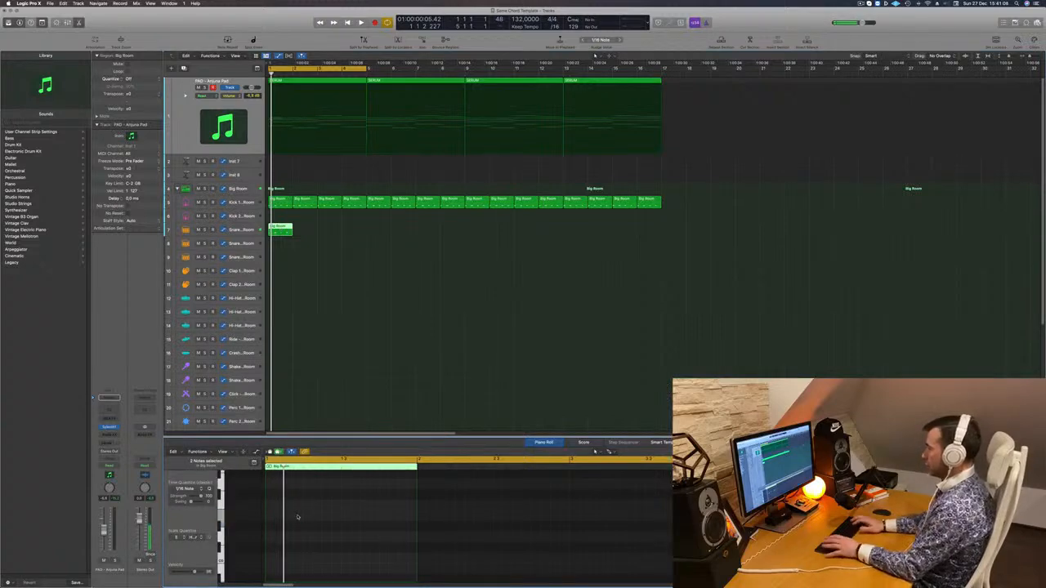
key("space")
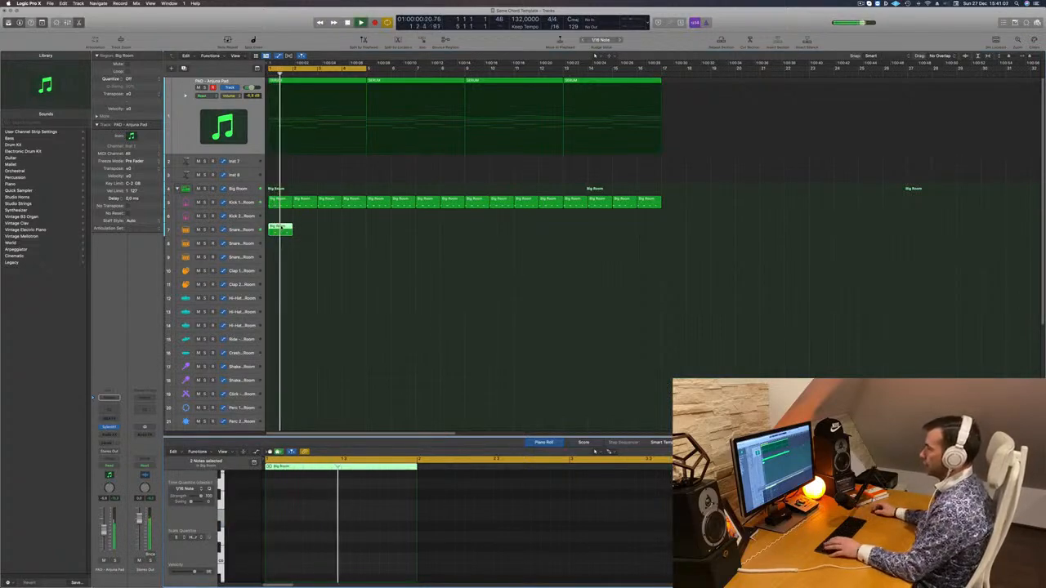
key("space")
Repeat the snare region along its track up to bar 17, matching the length of the kick pattern
left_click_drag(281, 228, 383, 229)
mouse_move(478, 230)
left_mouse_down()
mouse_move(289, 229)
mouse_move(482, 247)
mouse_move(488, 234)
left_mouse_up()
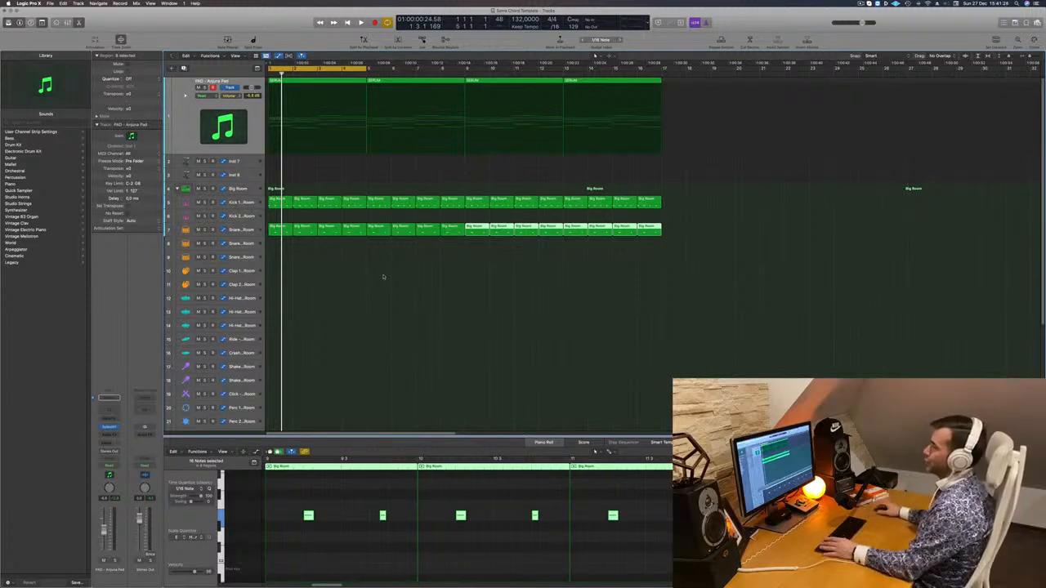
left_click(383, 276)
Copy the first kick region onto the Hi-Hat 1 track and shift its four notes to the offbeats
left_click(281, 202)
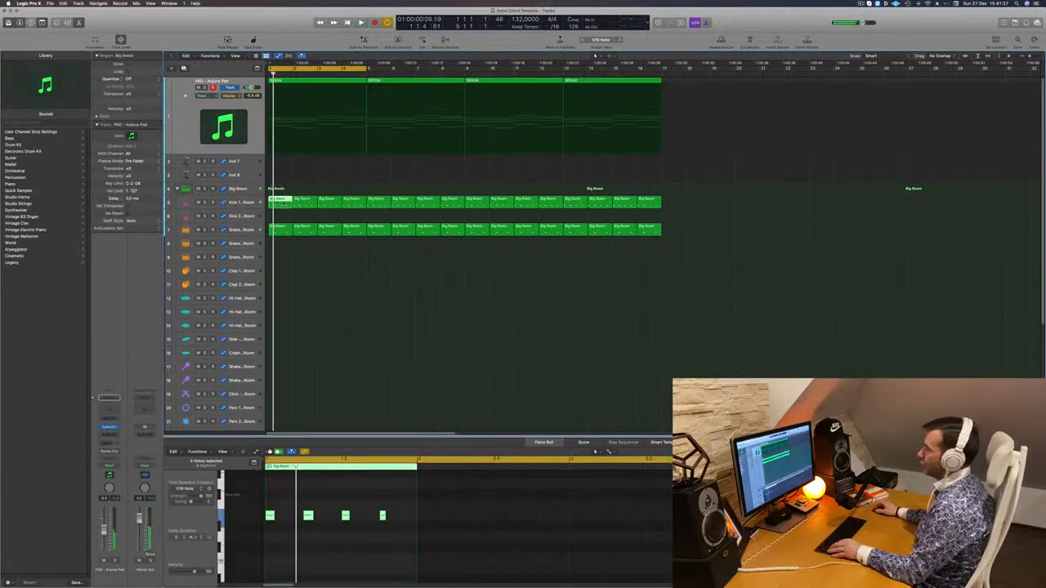
left_click_drag(280, 202, 282, 297)
left_click_drag(391, 503, 255, 524)
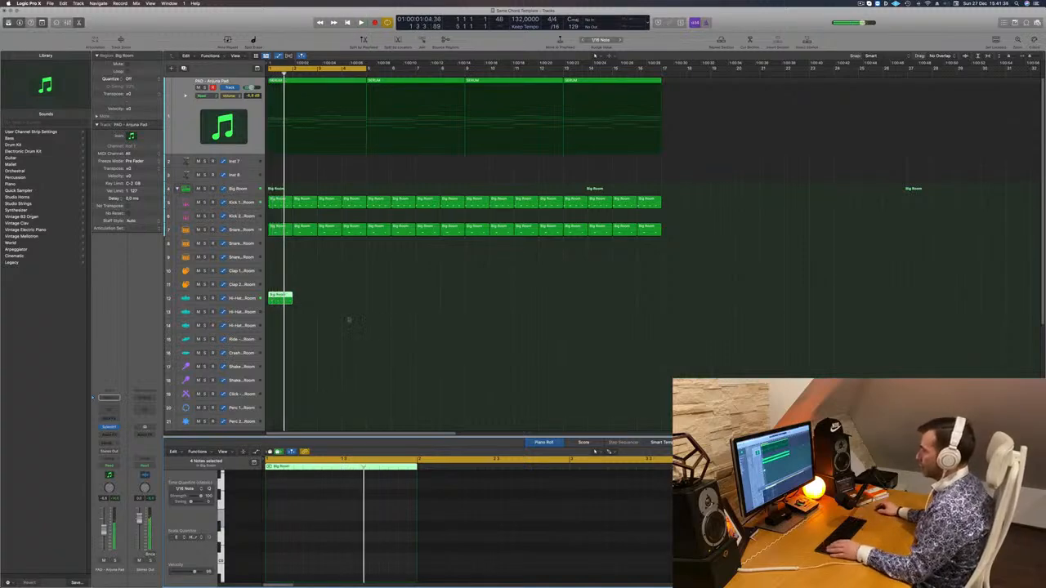
Move the offbeat region to the Hi-Hat 2 track and repeat it up to bar 17, checking it in playback
left_click_drag(280, 298, 336, 315)
key("space")
mouse_move(391, 315)
left_mouse_down()
mouse_move(284, 312)
mouse_move(403, 315)
left_mouse_up()
left_click_drag(320, 310, 488, 317)
key("space")
left_click(237, 312)
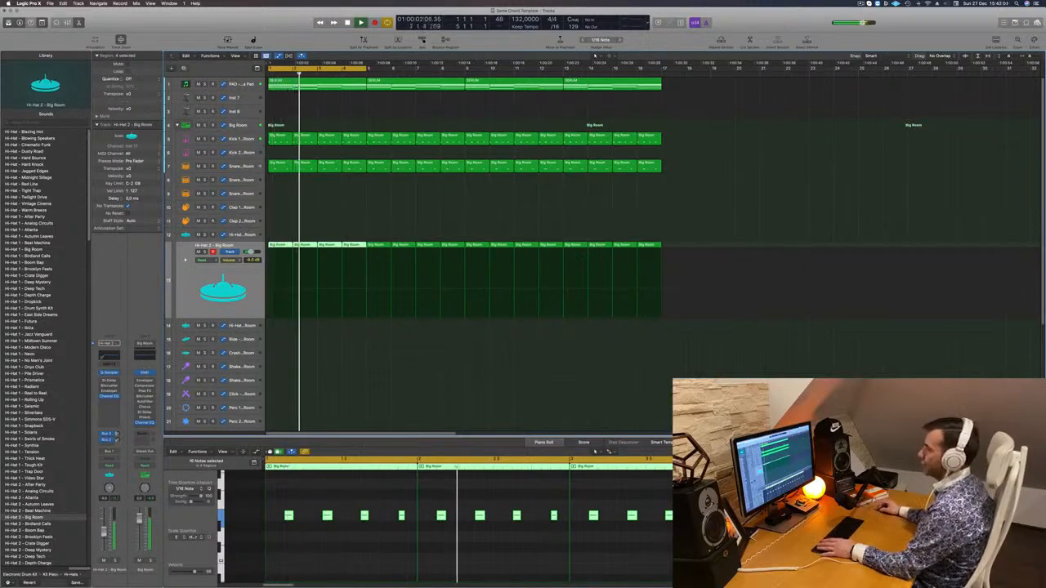
Copy the first four Hi-Hat 2 regions onto the Scoop track and reduce the first copy to its last offbeat note
scroll(307, 366, "down", 6)
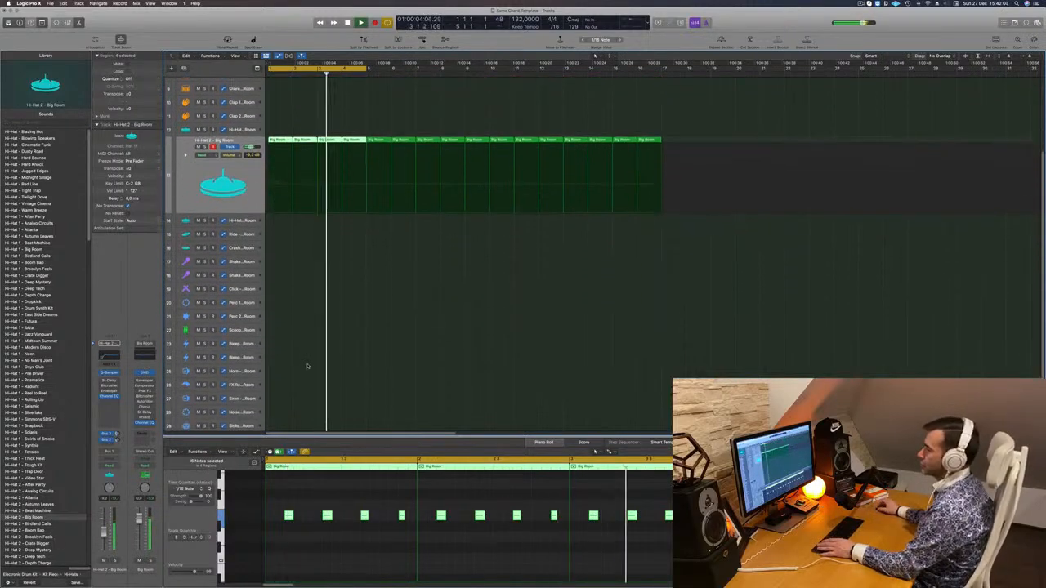
scroll(297, 333, "down", 1)
key("space")
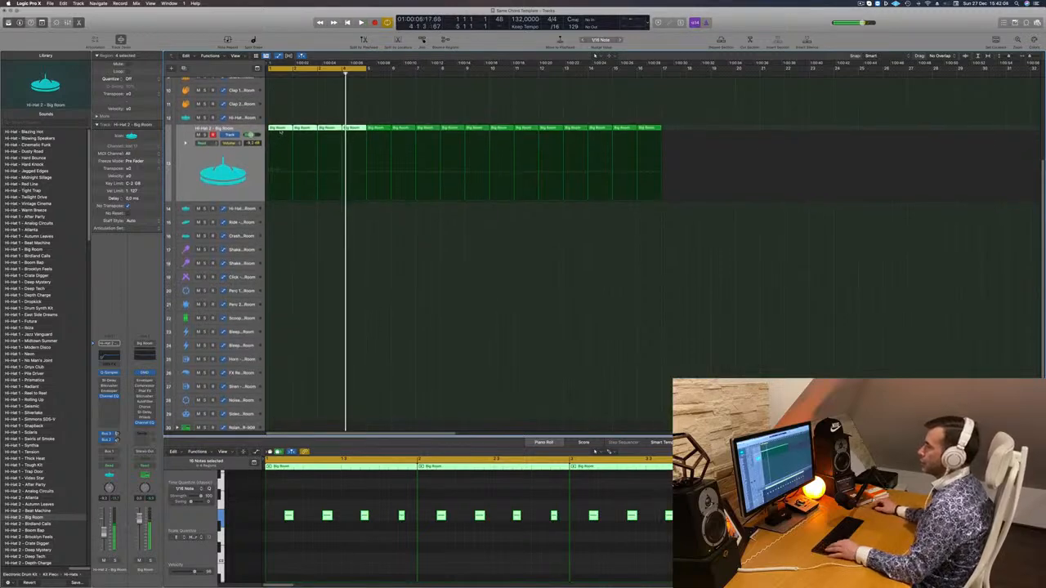
left_click_drag(281, 131, 279, 325)
left_click_drag(281, 511, 377, 524)
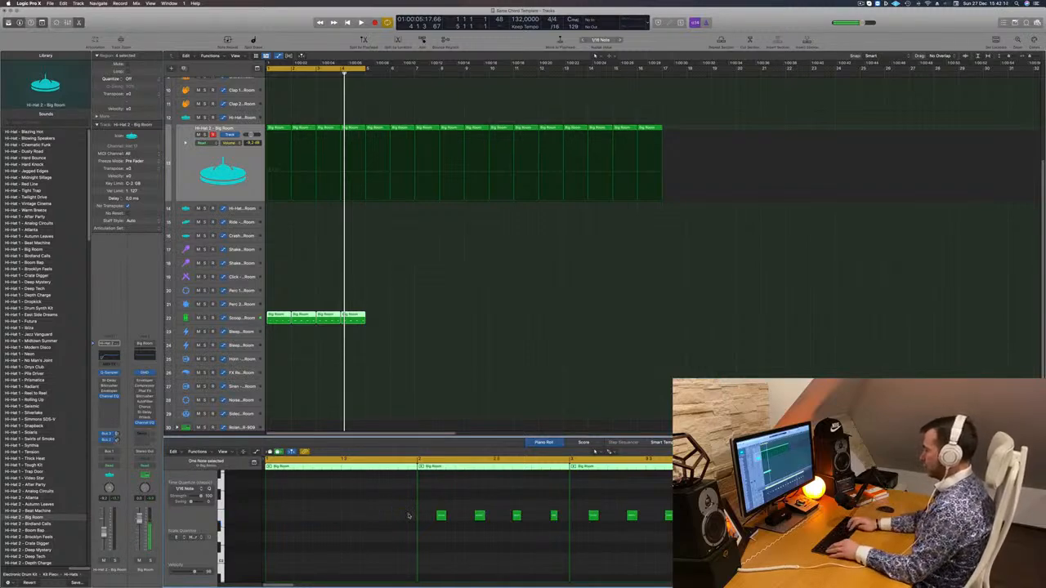
key("space")
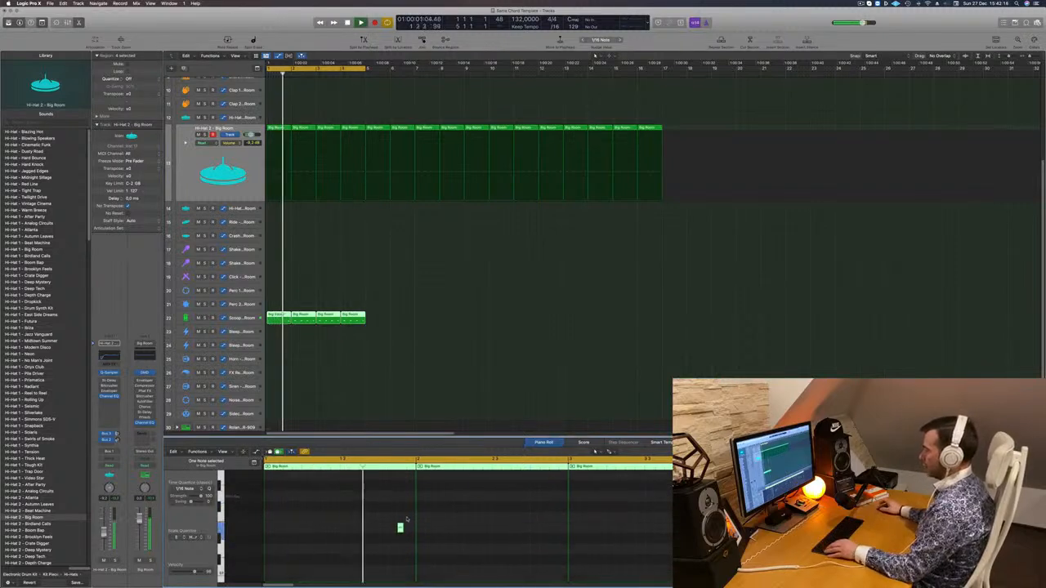
Replace the other Scoop regions with copies of the edited one up to bar 17 and play back the drum pattern
mouse_move(403, 317)
left_mouse_down()
mouse_move(302, 321)
mouse_move(402, 325)
mouse_move(389, 326)
left_mouse_up()
key("Delete")
left_click_drag(308, 318, 506, 324)
key("space")
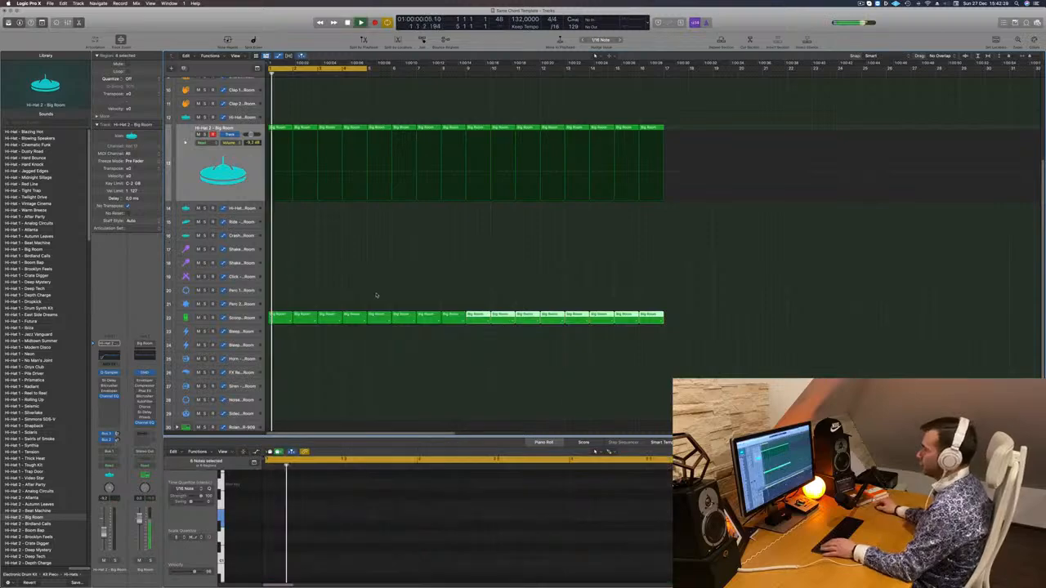
scroll(345, 247, "up", 5)
scroll(343, 196, "up", 2)
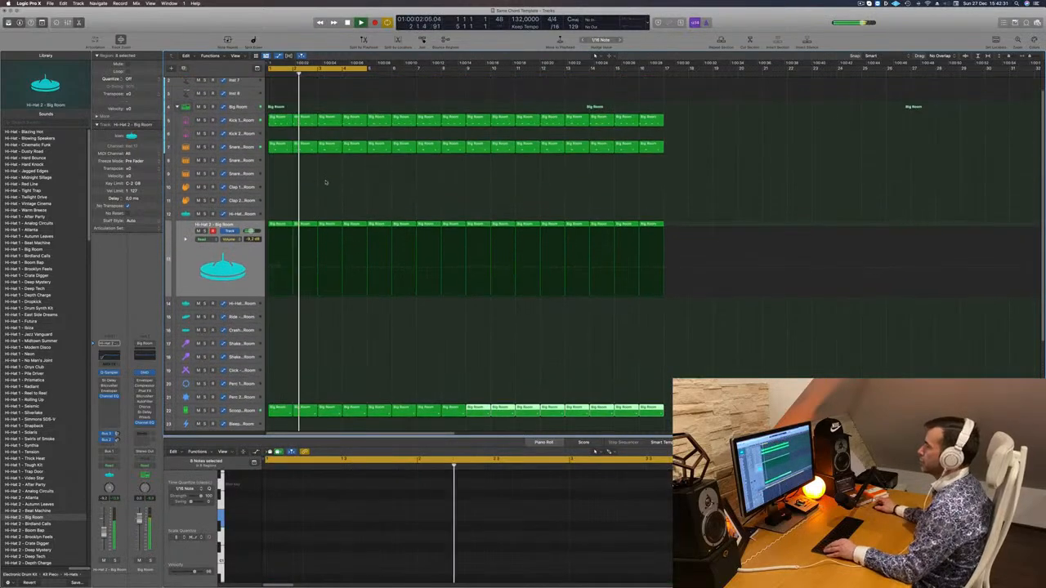
scroll(326, 185, "down", 3)
scroll(329, 122, "up", 1)
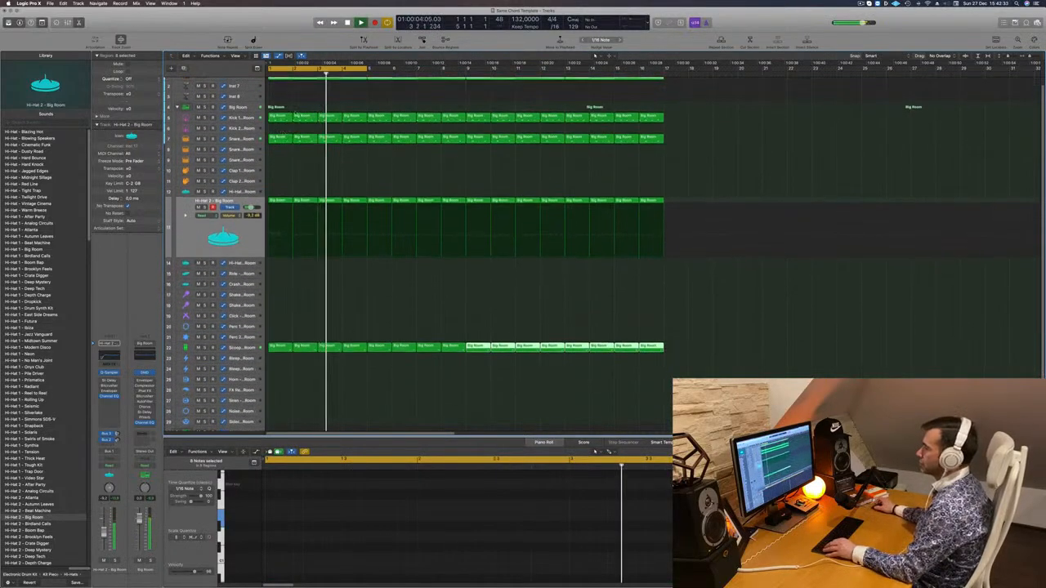
scroll(328, 121, "up", 2)
Insert a stereo Compressor on the PAD - Anjuna Pad track while the loop plays
left_click(241, 82)
key("space")
key("space")
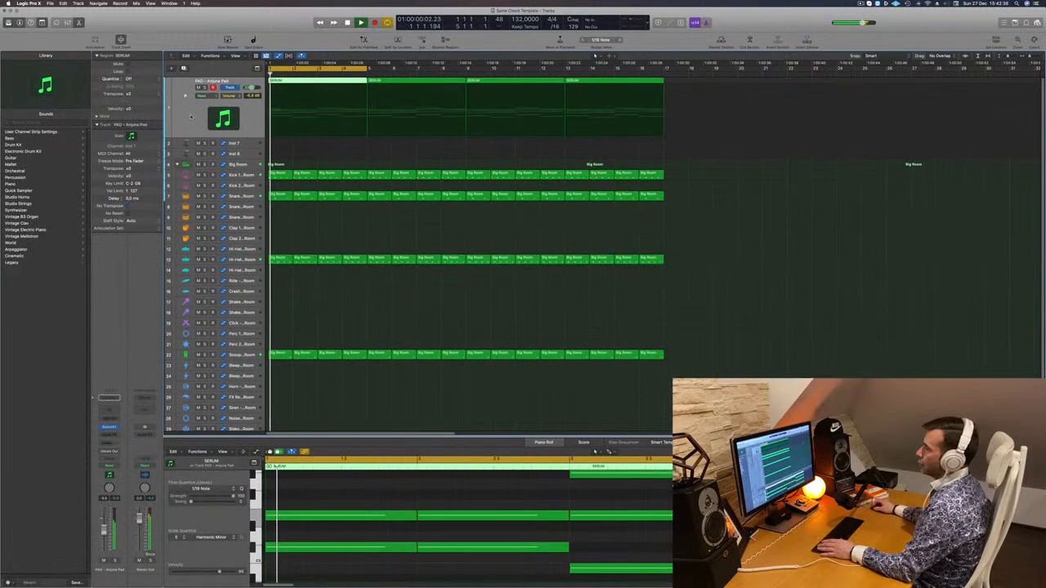
key("space")
key("space")
left_click(109, 428)
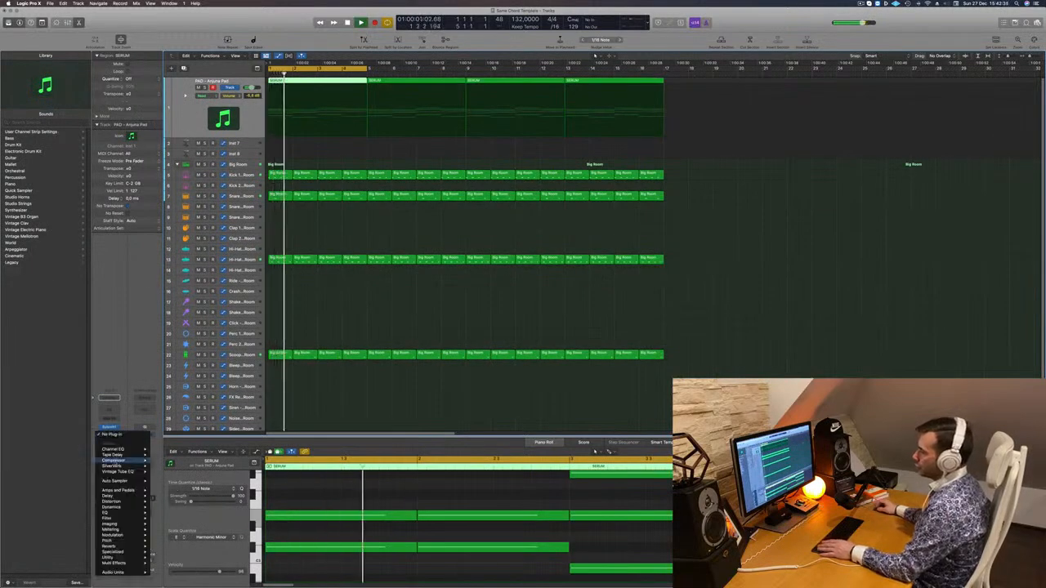
mouse_move(123, 461)
left_click(165, 460)
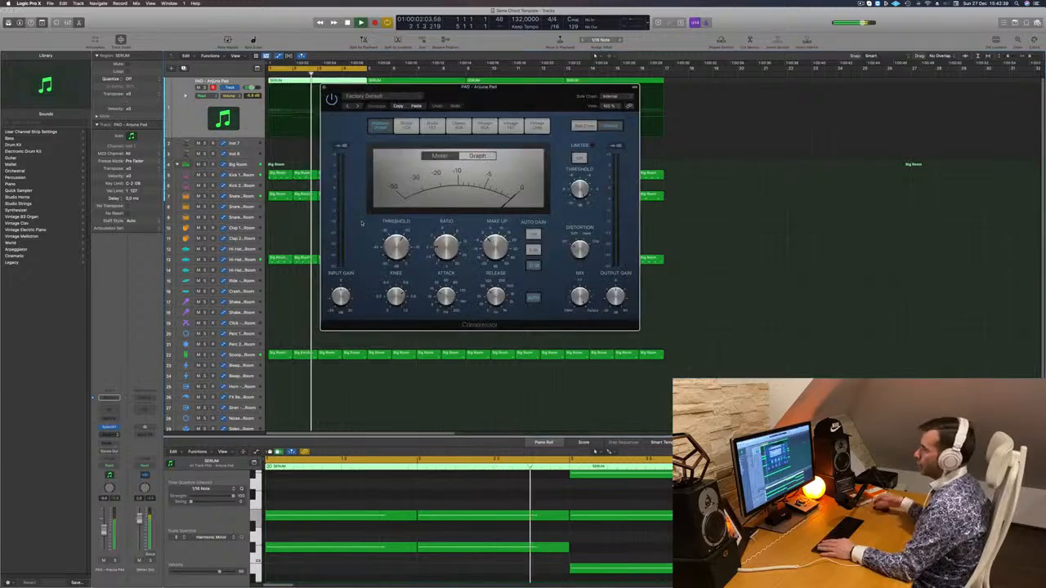
key("space")
key("space")
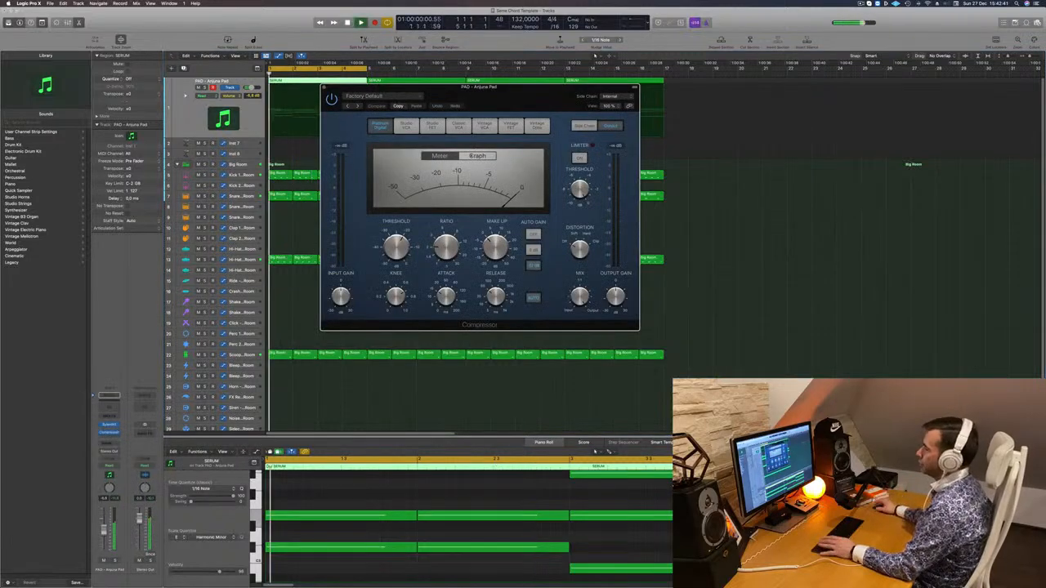
Set the compressor's side chain to Kick 1 - Big Room (Inst 9) and adjust its ratio and threshold so the kick ducks the pad
mouse_move(615, 114)
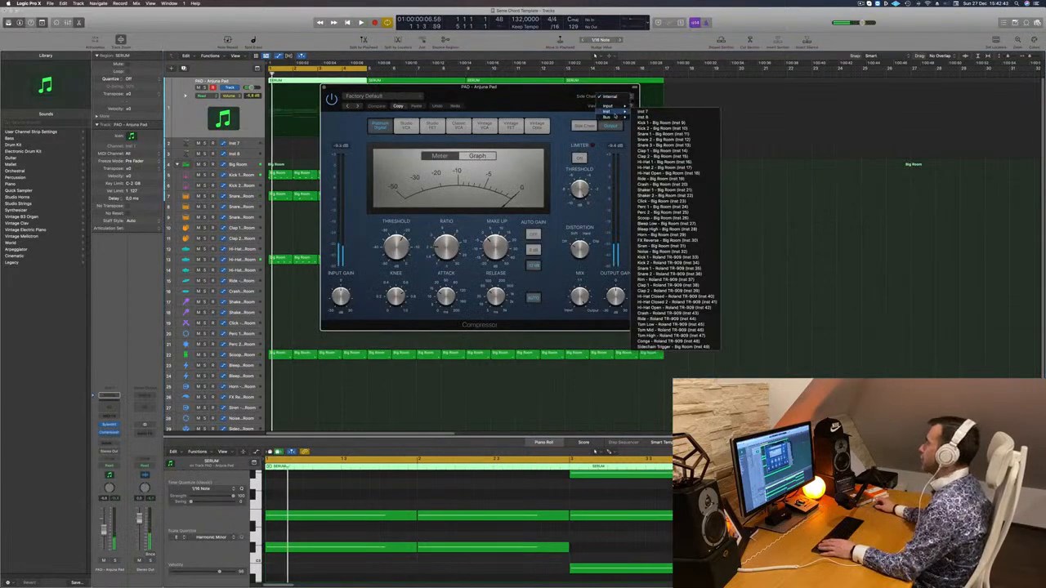
left_click(647, 124)
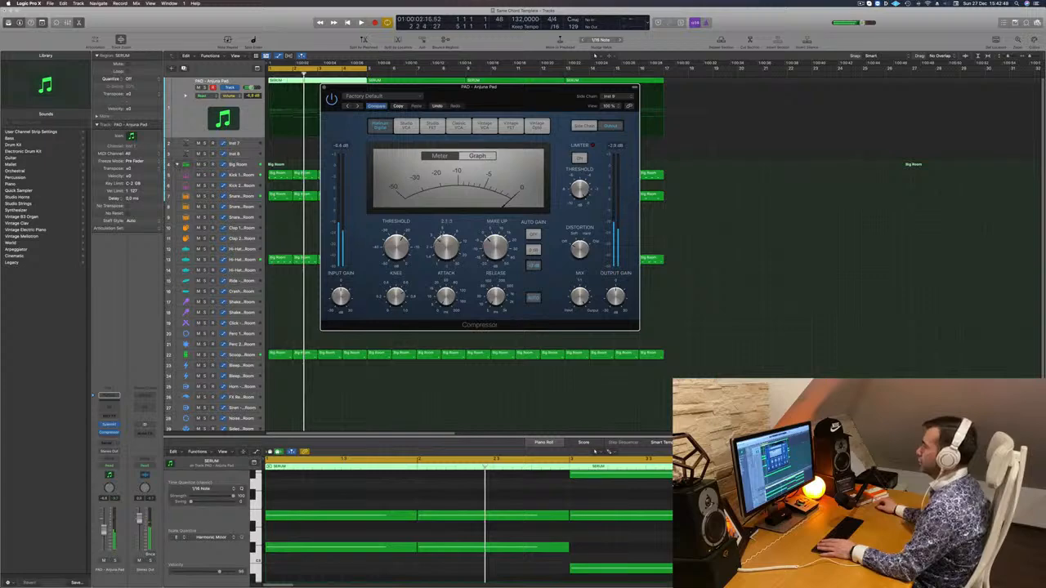
key("space")
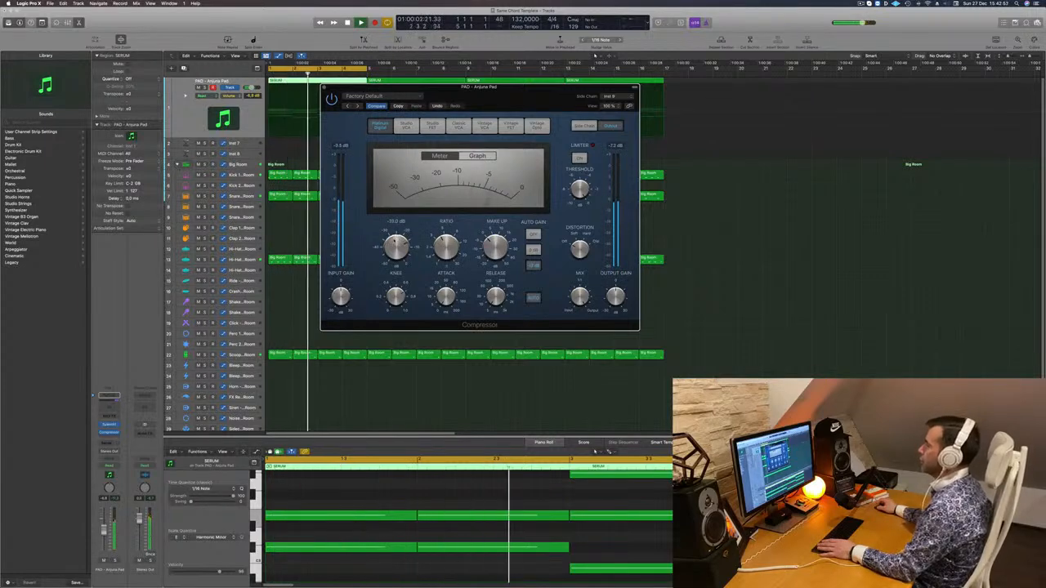
left_click_drag(525, 99, 539, 97)
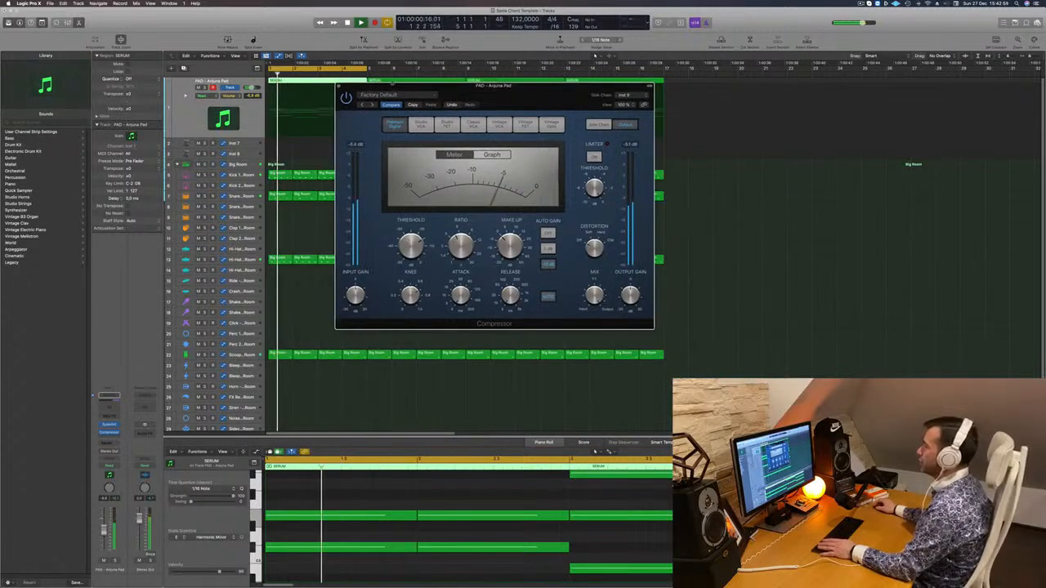
left_click(339, 86)
key("space")
key("space")
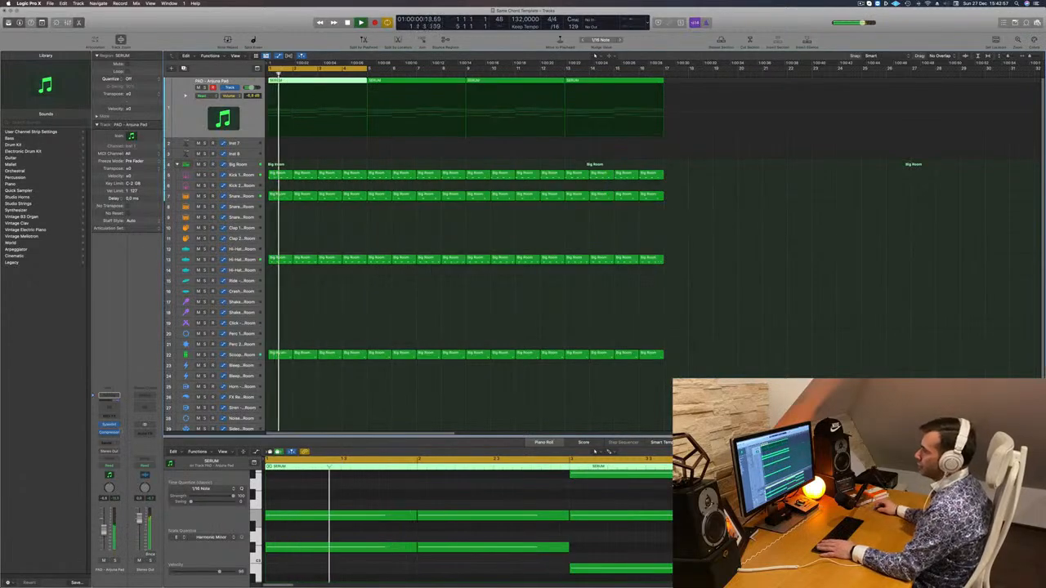
Add a send to Bus 7 on the pad track
key("space")
key("space")
left_click(108, 442)
mouse_move(118, 451)
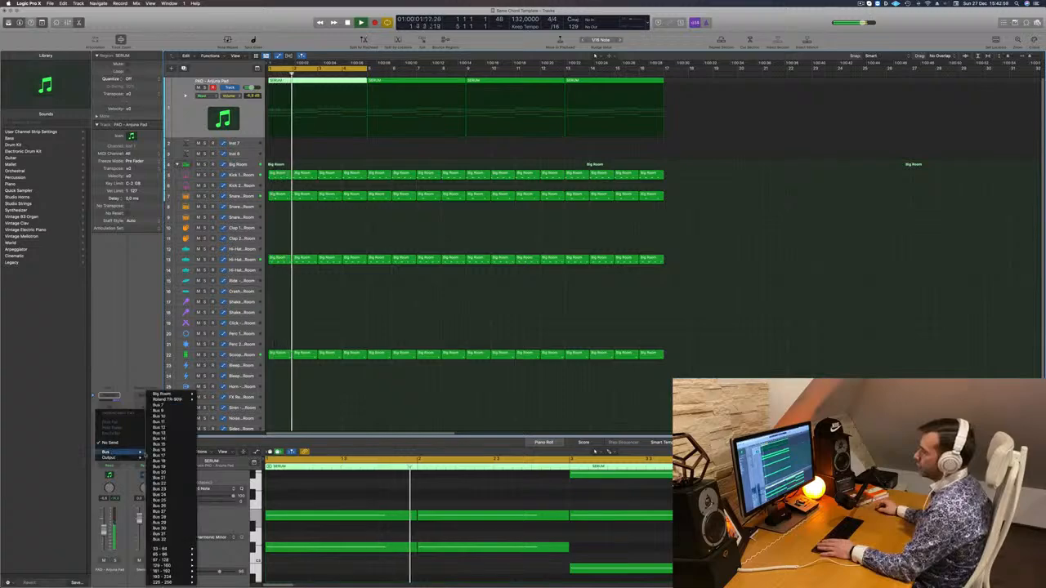
left_click(174, 415)
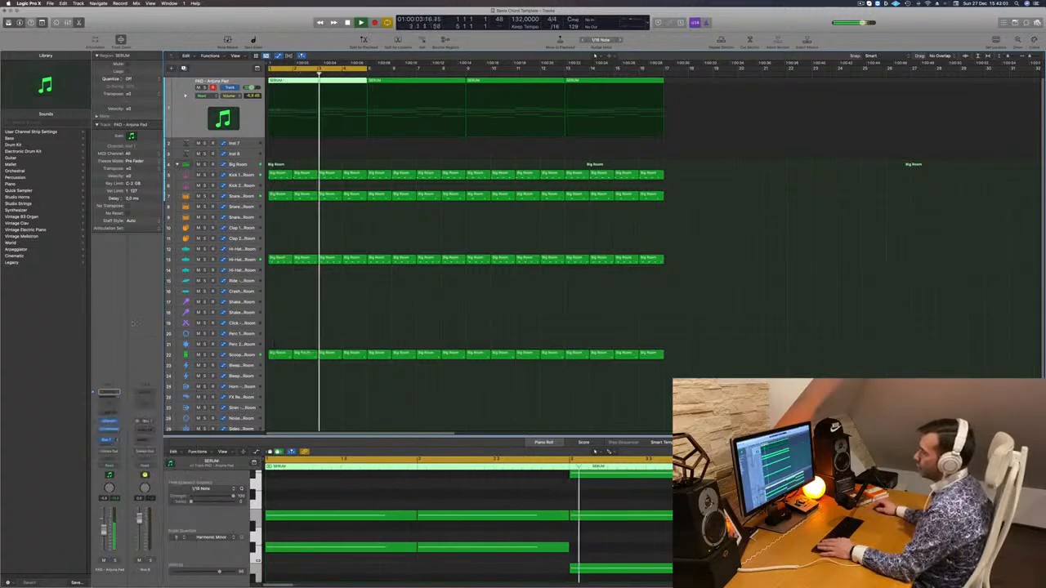
Insert a stereo SilverVerb on the aux channel fed by the pad's send and load the saved user preset
left_click(144, 428)
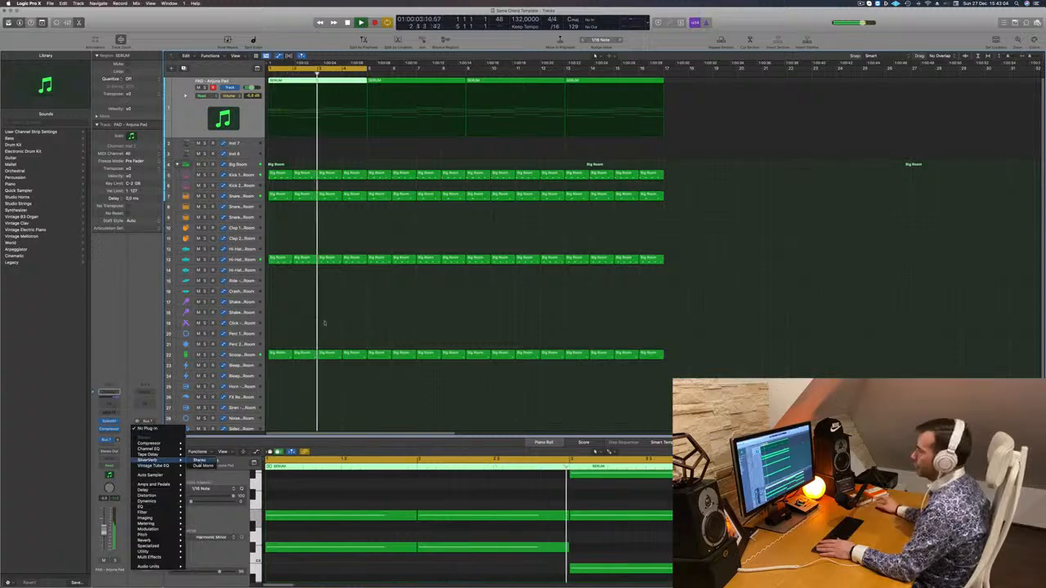
left_click(150, 460)
left_click(385, 96)
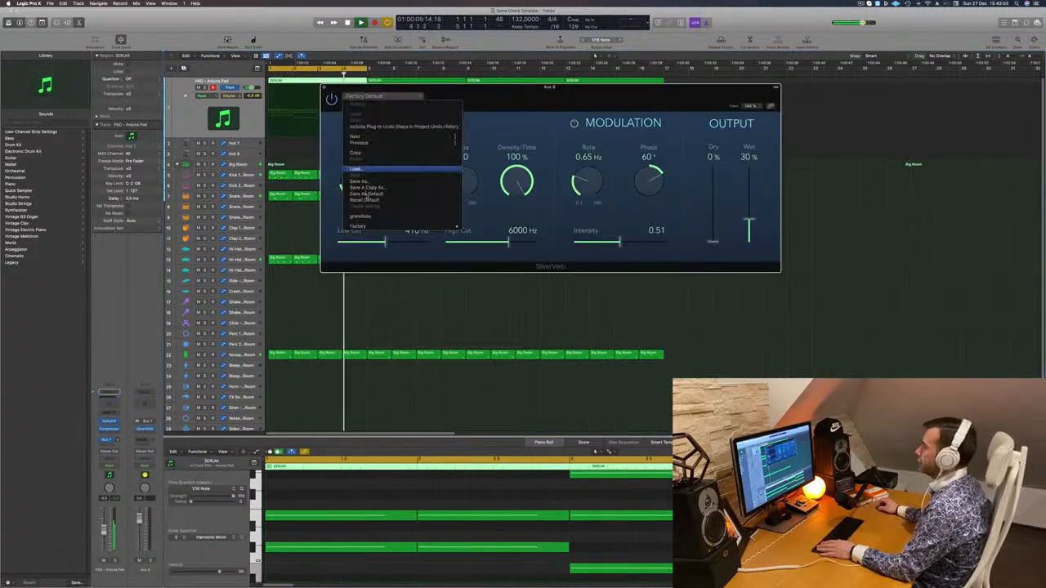
left_click(369, 217)
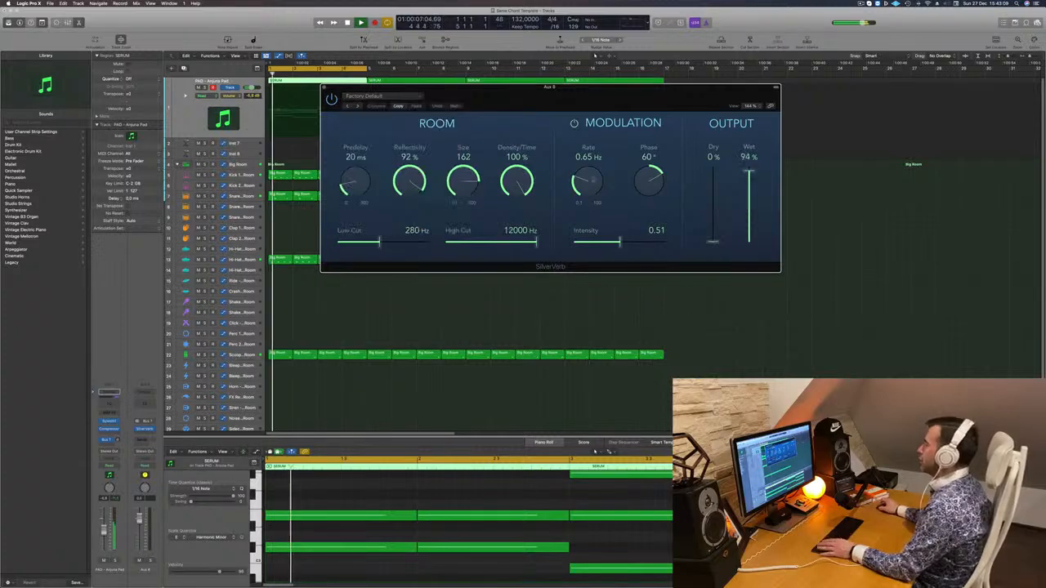
left_click(324, 87)
Adjust the filter cutoff in the pad's Sylenth1 synth and lower the pad track's volume to -15.8 dB
key("Return")
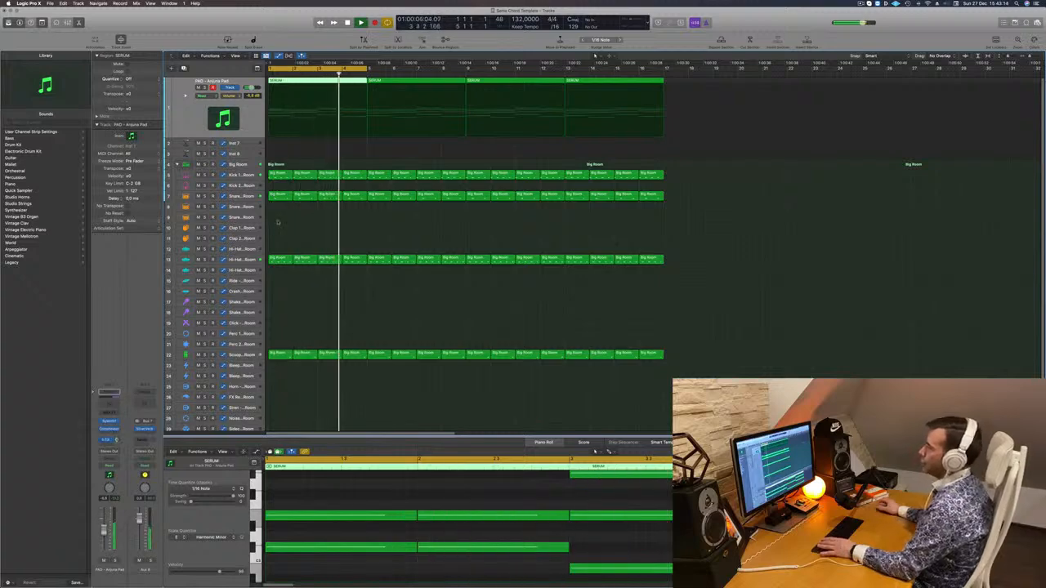
key("Return")
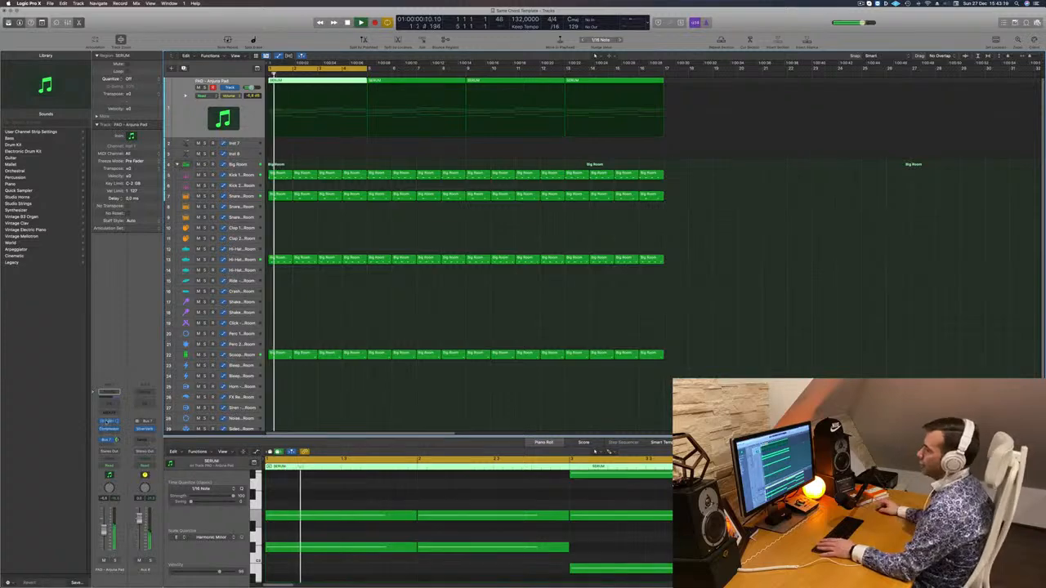
left_click(107, 422)
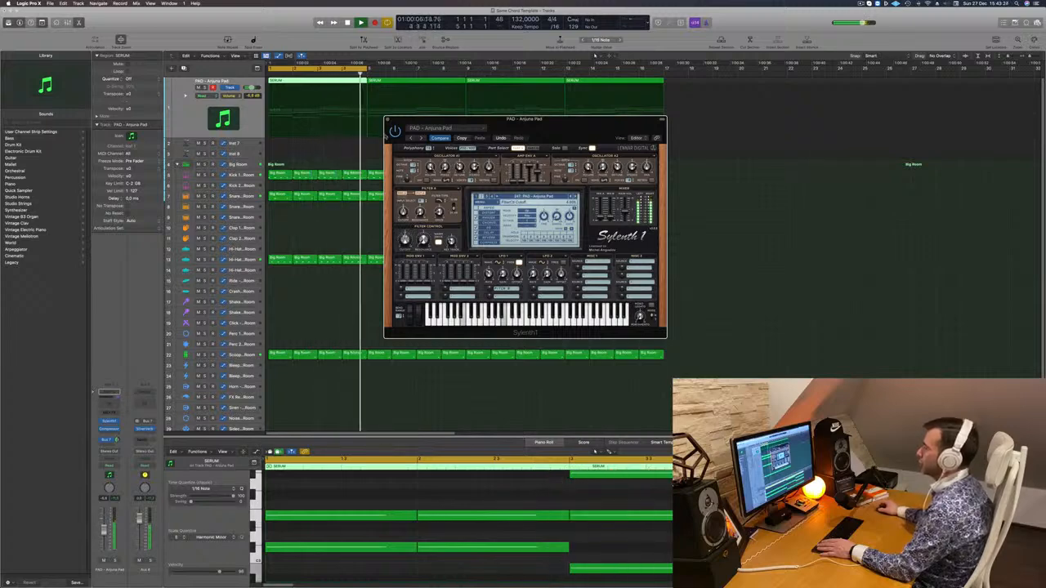
left_click(389, 120)
key("space")
key("space")
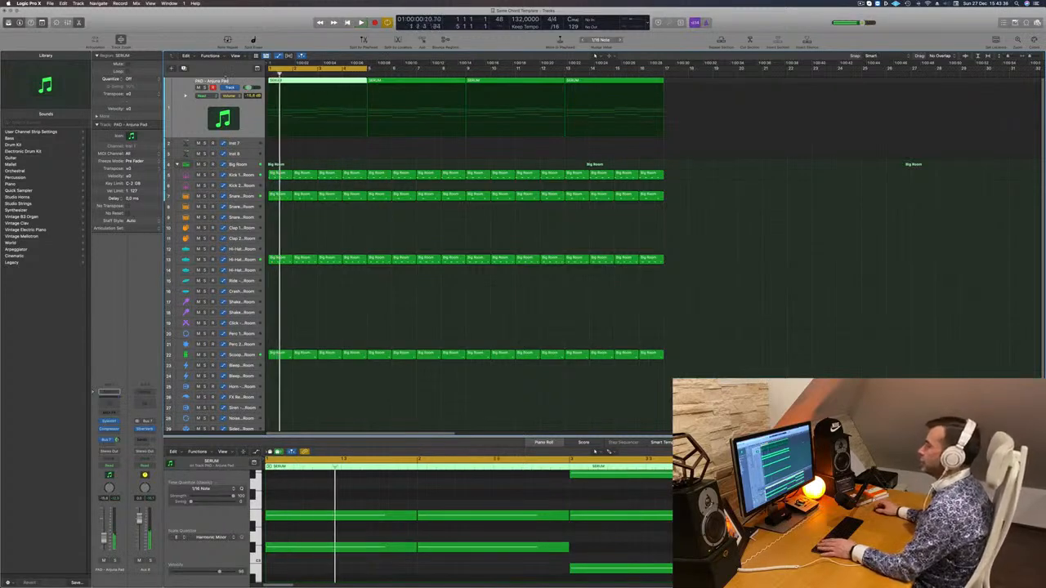
Duplicate the pad track with its settings and copy the first pad region onto the new track at bar 1
left_click(184, 69)
key("space")
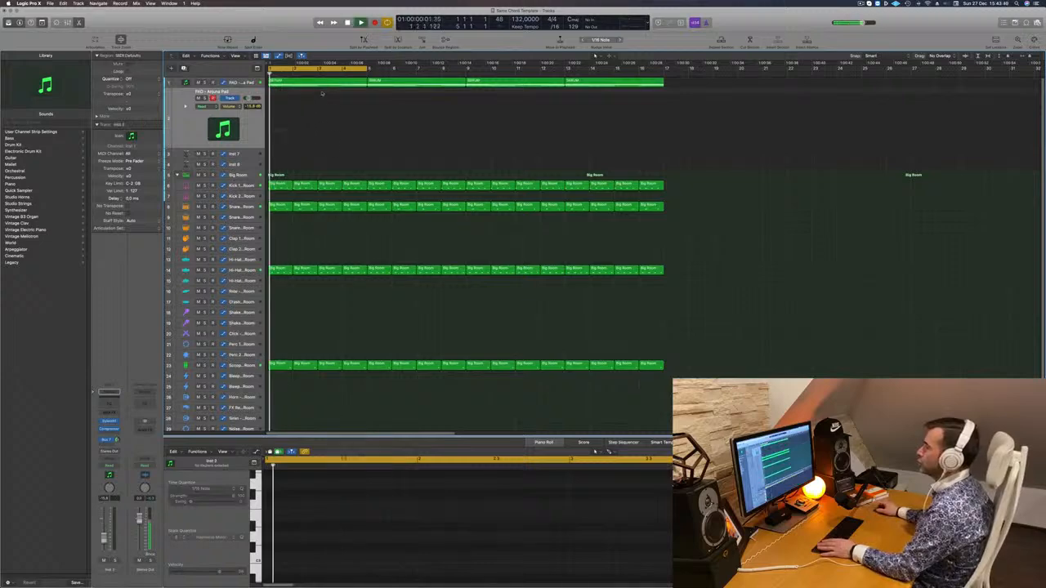
left_click(322, 85)
left_click_drag(322, 84, 319, 129)
scroll(301, 568, "down", 4)
scroll(345, 533, "down", 5)
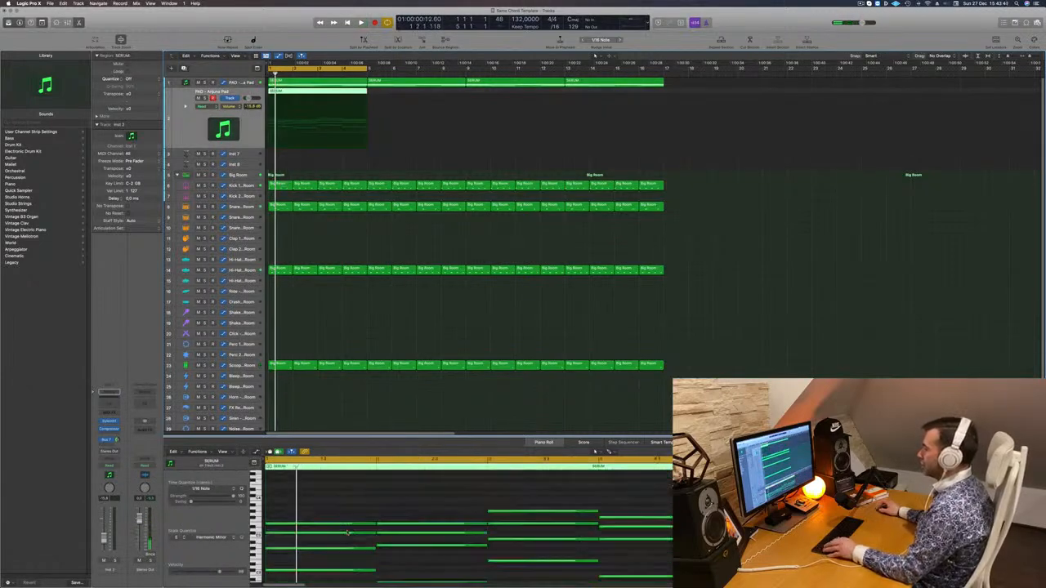
Shorten all chord notes in the copied region to short stabs and repeat each chord three sixteenth notes later
left_click_drag(342, 489, 602, 559)
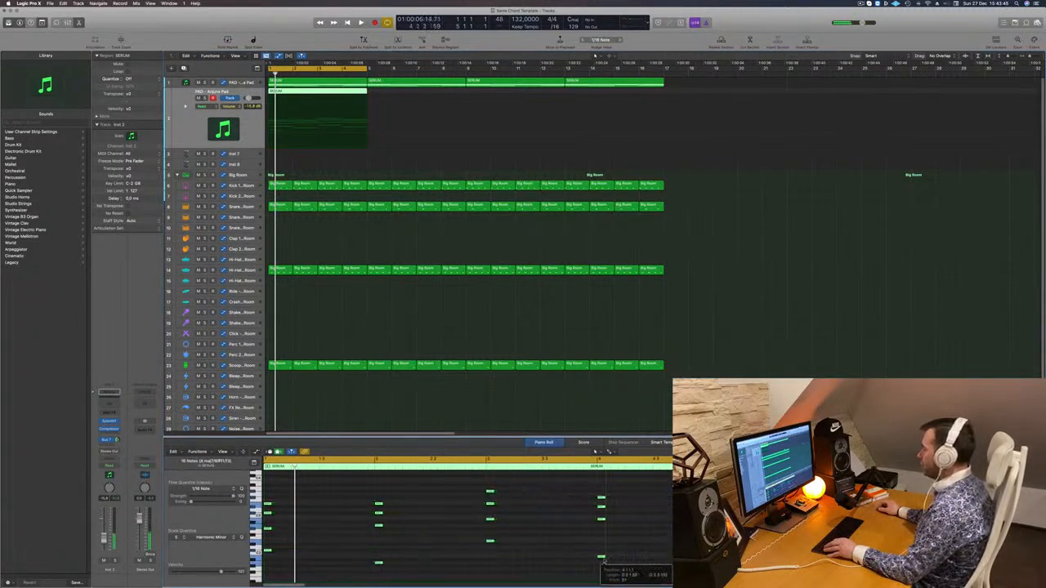
key("Return")
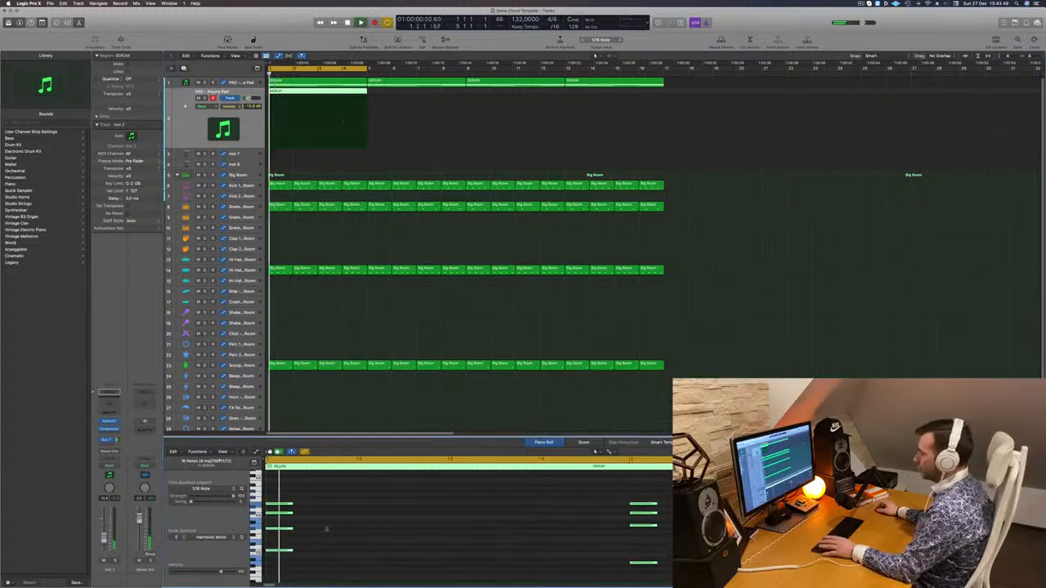
left_click_drag(279, 506, 349, 511)
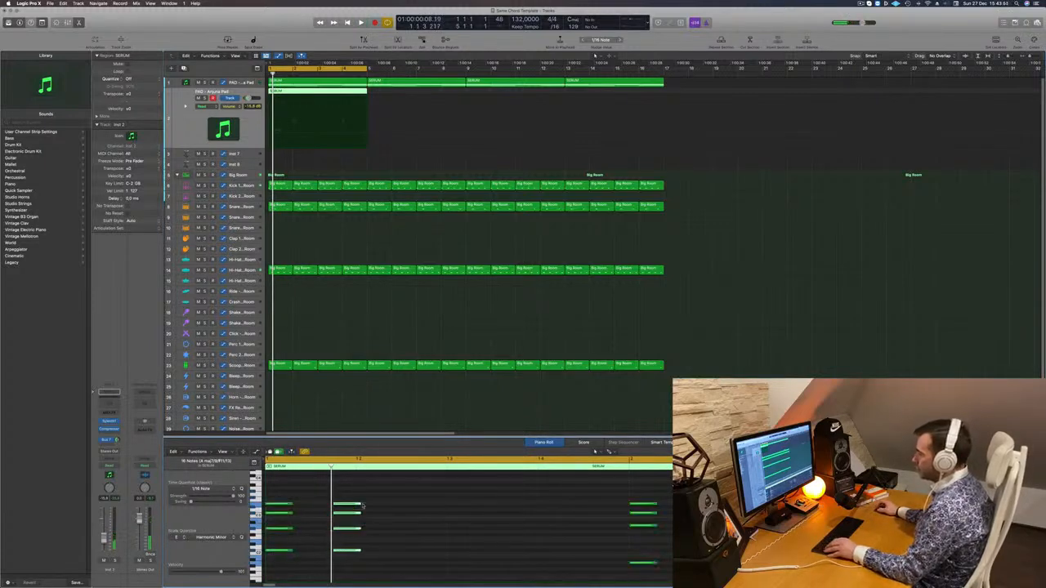
key("space")
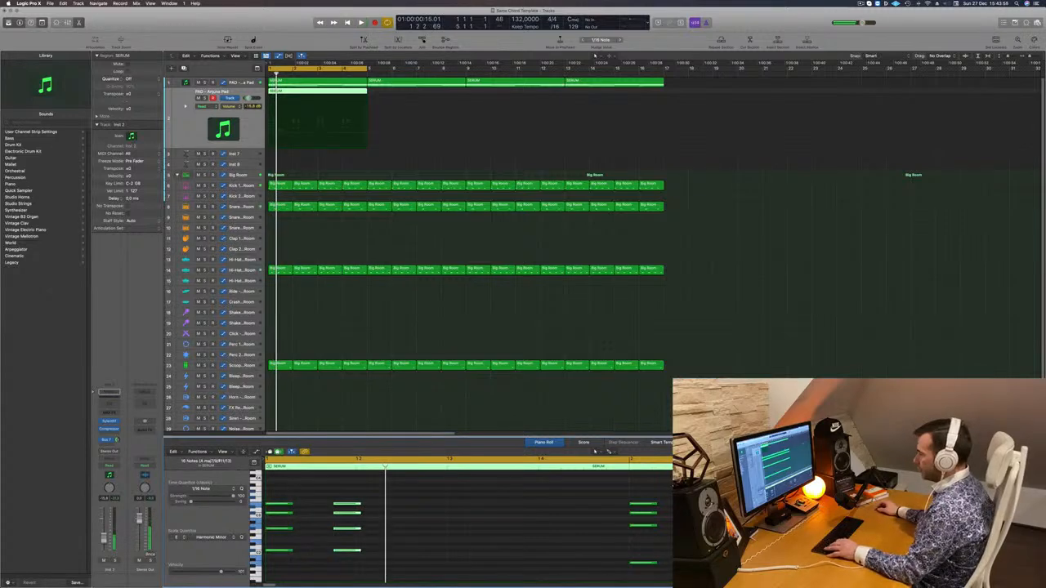
Copy the chord stabs further along each bar to build a syncopated rhythm of six stabs per bar
left_click_drag(276, 505, 412, 510)
key("space")
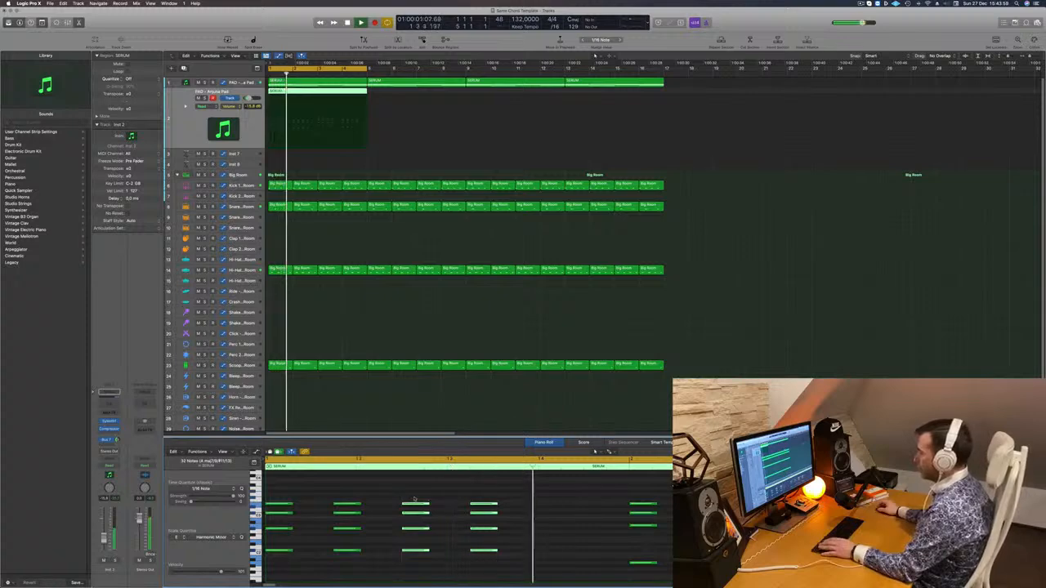
left_click_drag(457, 508, 524, 506)
key("super+Left")
key("super+Left")
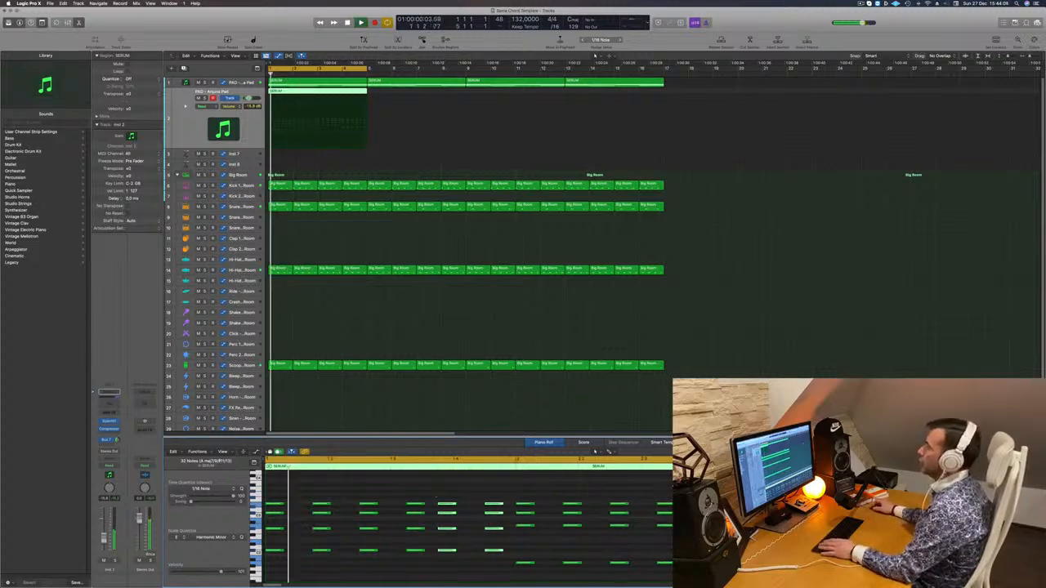
key("space")
Open Sylenth1 on the duplicated track, browse its preset banks and load the PLUCK - 4AM preset
left_click(185, 121)
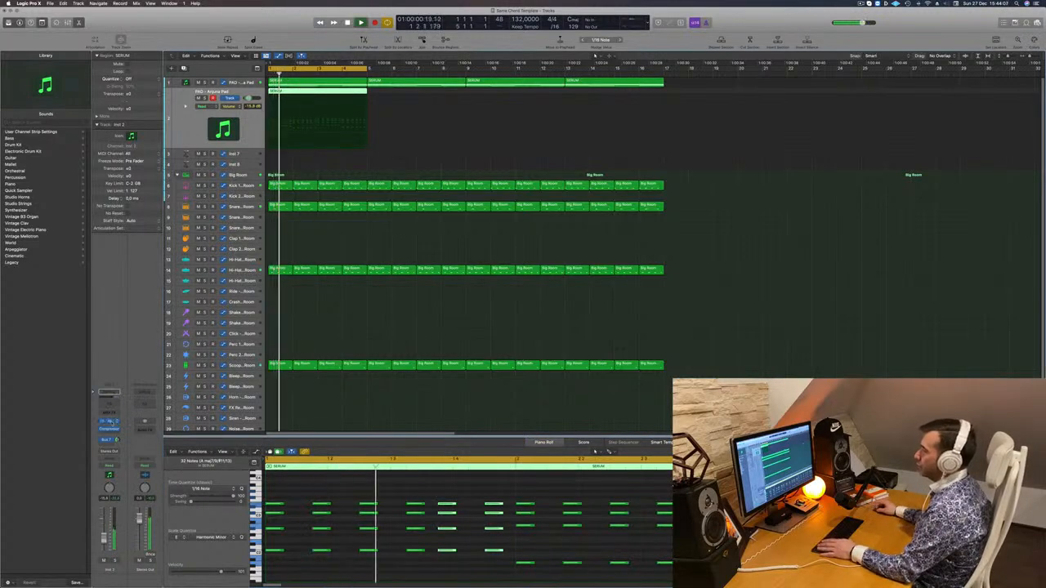
left_click(109, 421)
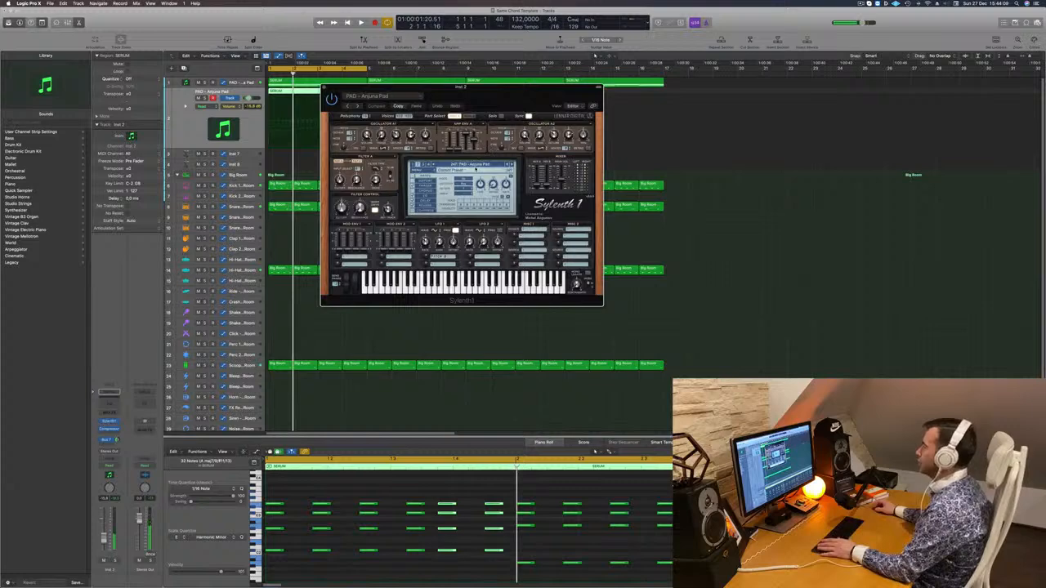
left_click(476, 165)
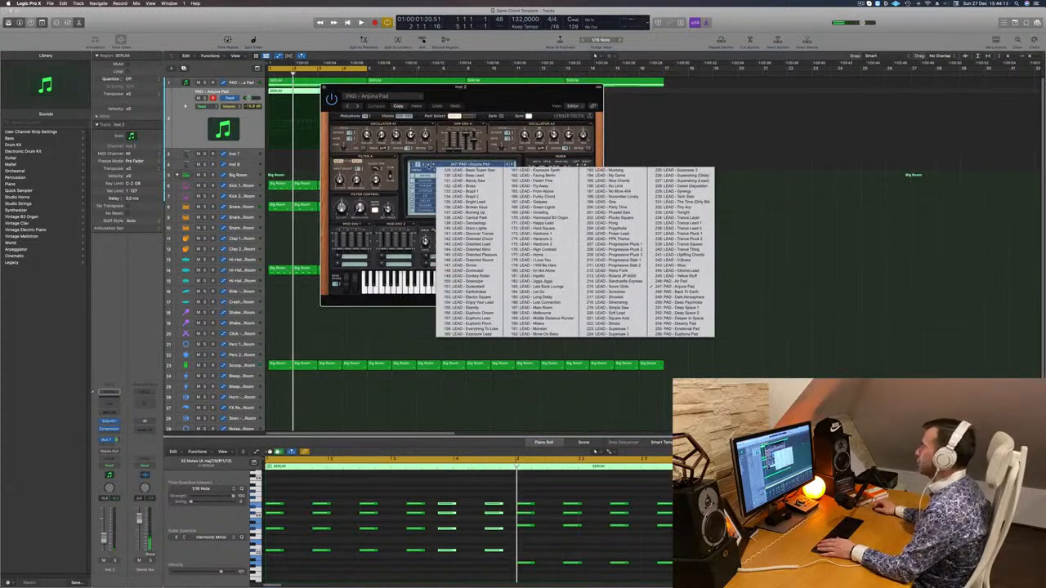
left_click(416, 165)
left_click(473, 166)
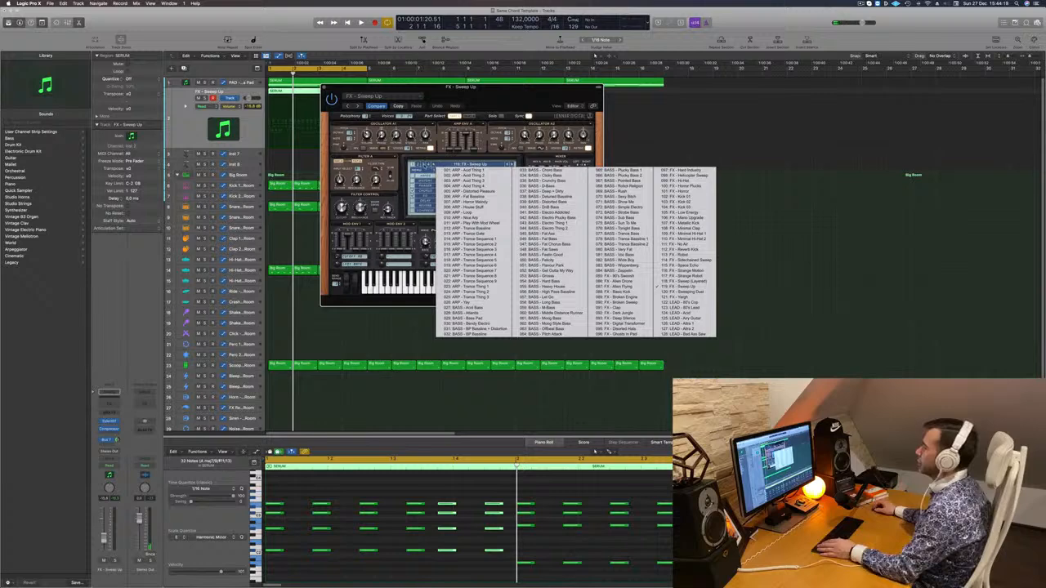
left_click(424, 165)
left_click(447, 166)
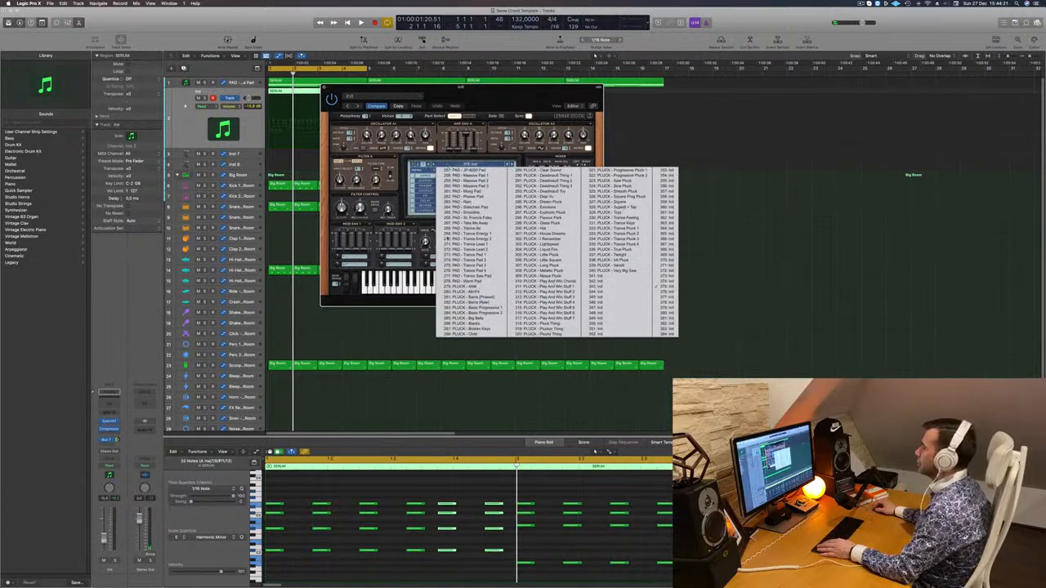
left_click(464, 288)
Move the synth window clear of the region and adjust the duplicated track's volume during playback
left_click_drag(469, 92, 494, 92)
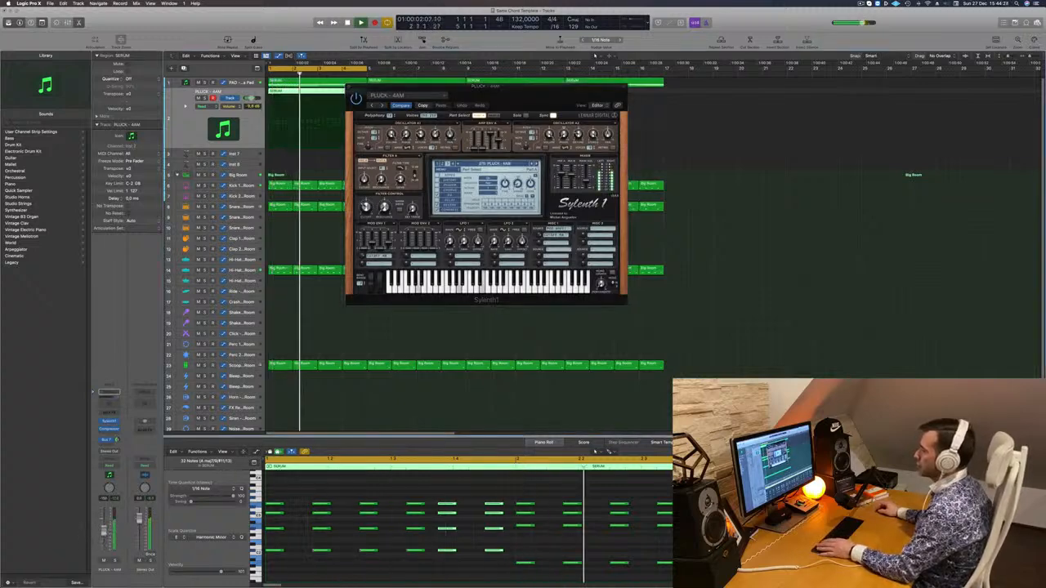
left_click_drag(623, 90, 704, 86)
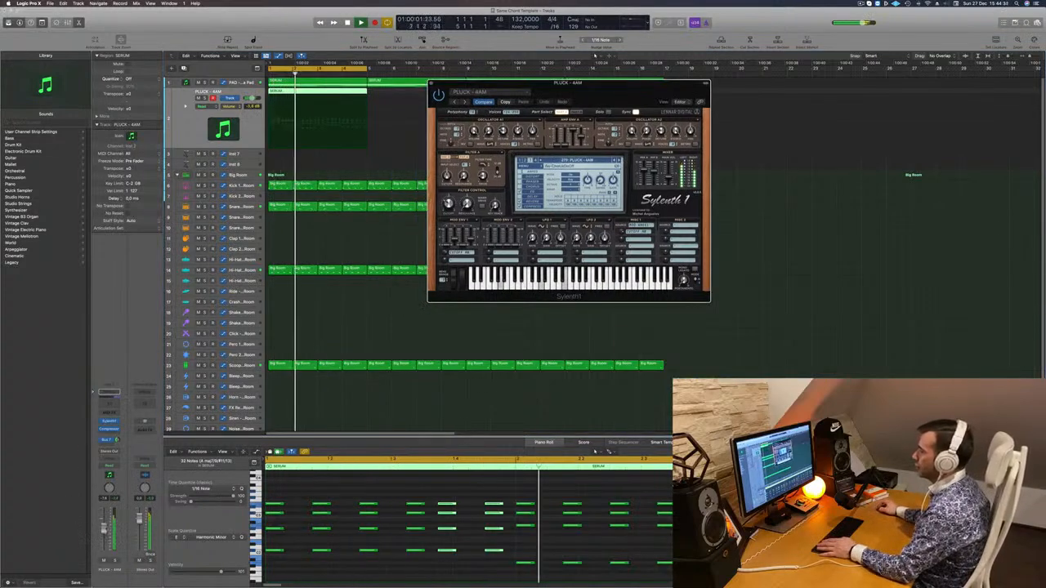
left_click_drag(251, 98, 252, 98)
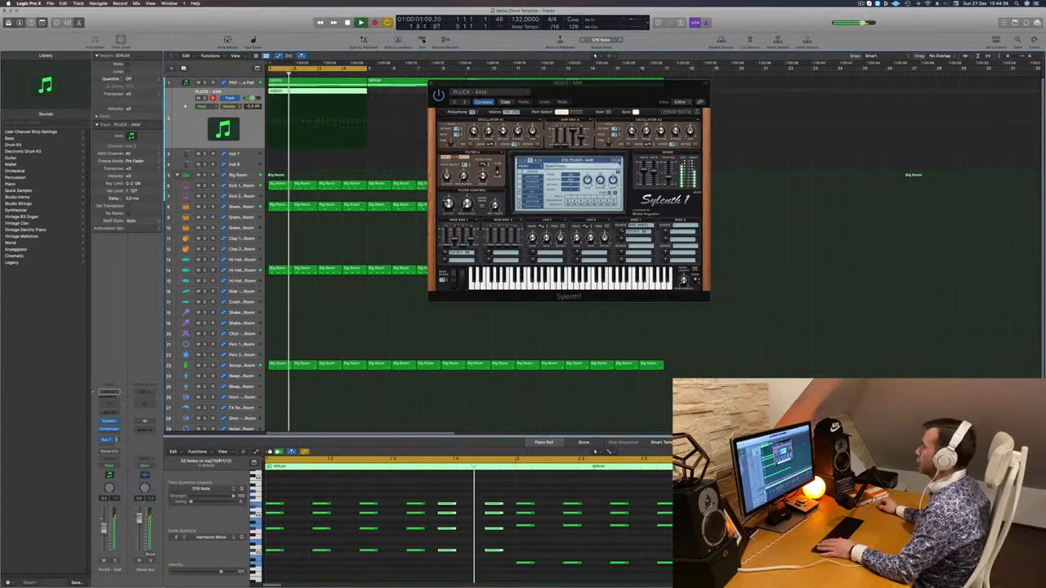
Audition successive pluck presets in Sylenth1 against the loop and settle on PLUCK - Metallic Pluck
left_click(619, 161)
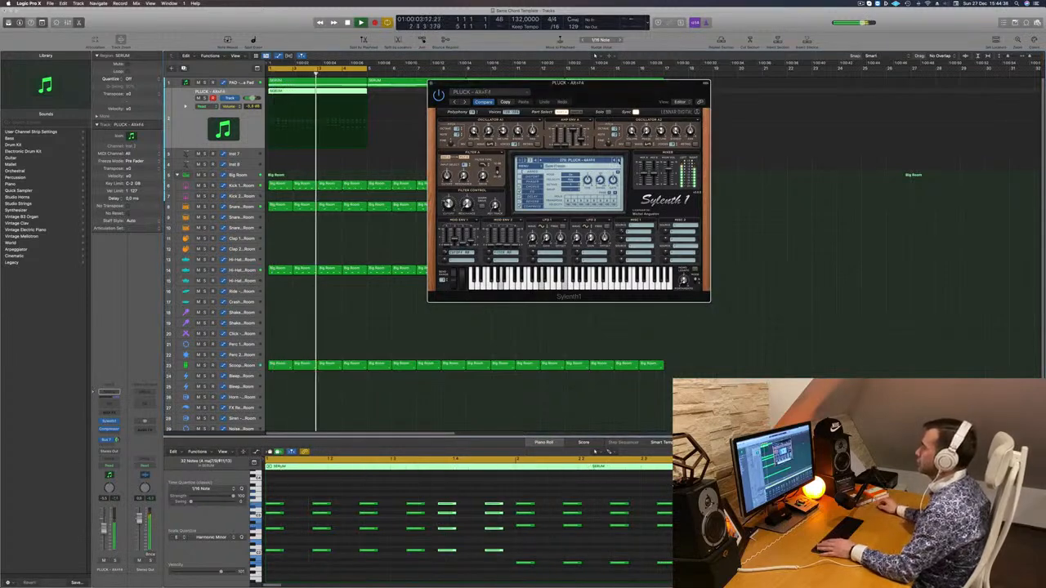
left_click(618, 162)
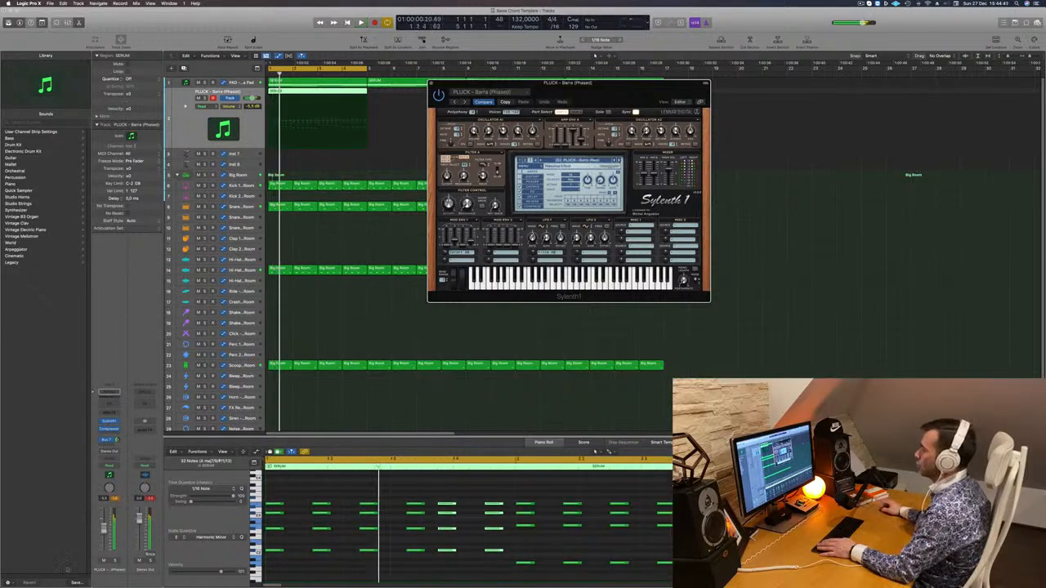
key("space")
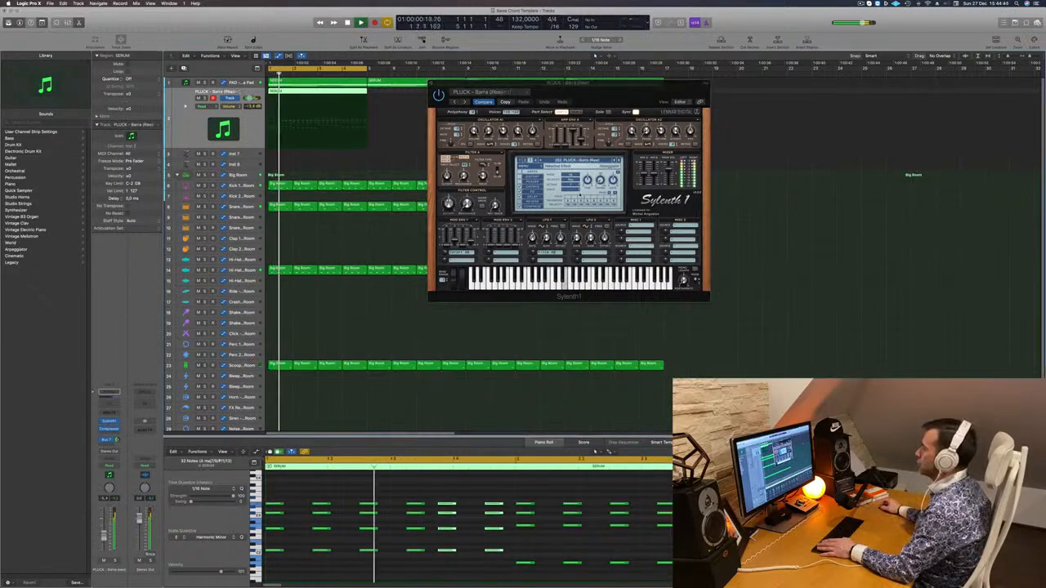
left_click(620, 162)
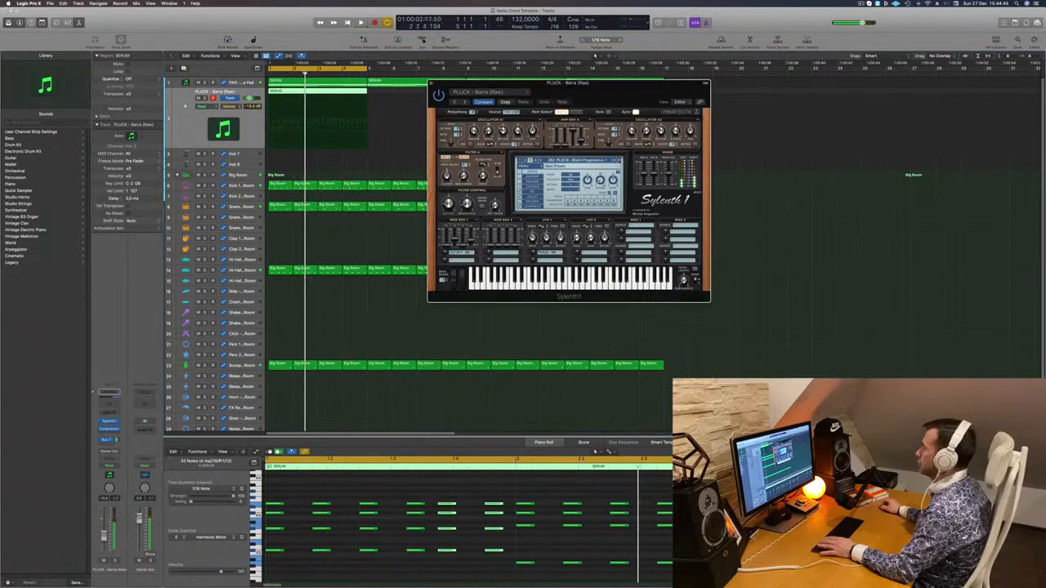
key("space")
key("space")
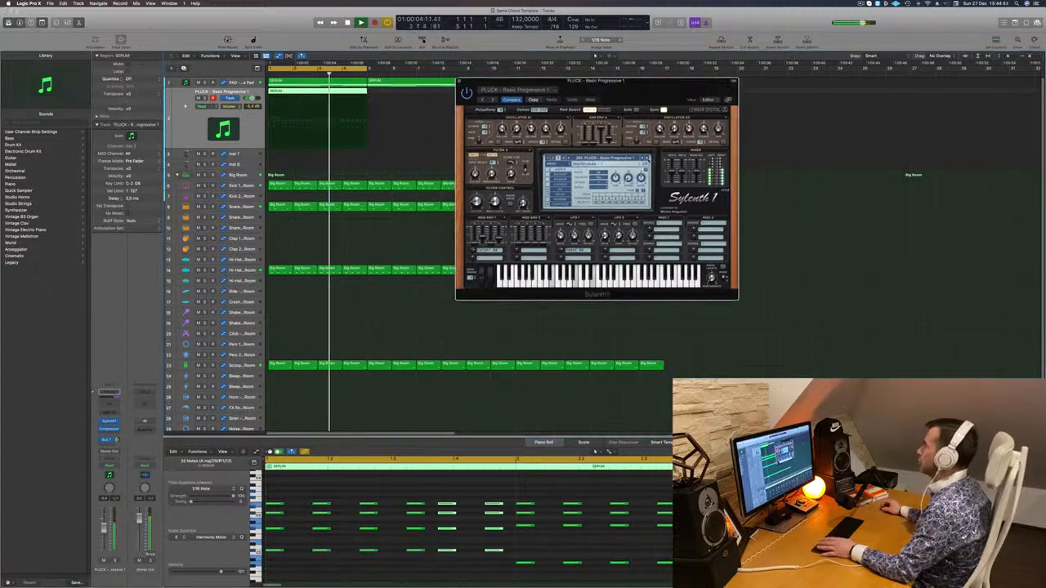
left_click(648, 160)
key("space")
key("space")
key("space")
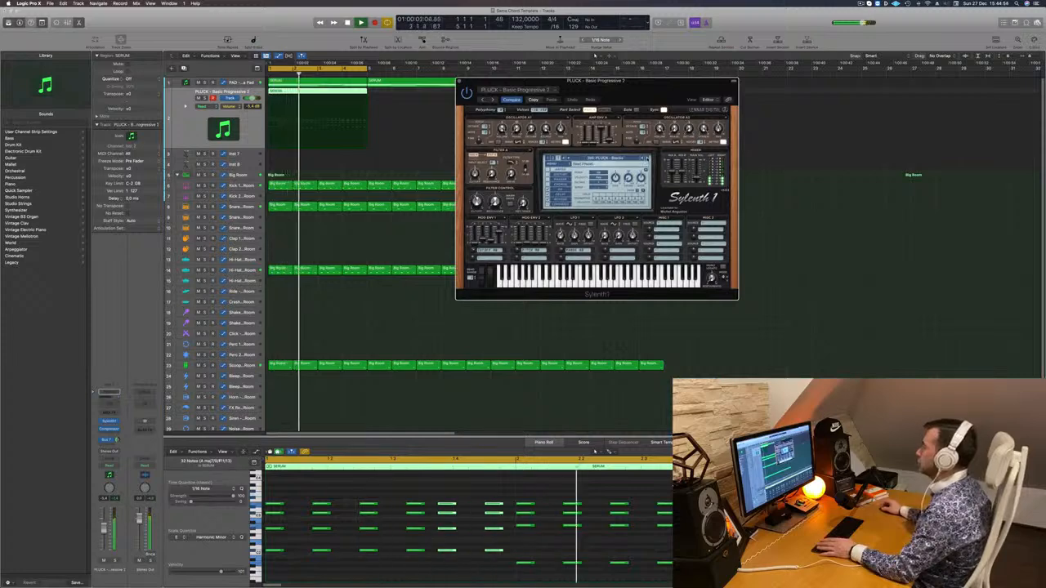
left_click(649, 159)
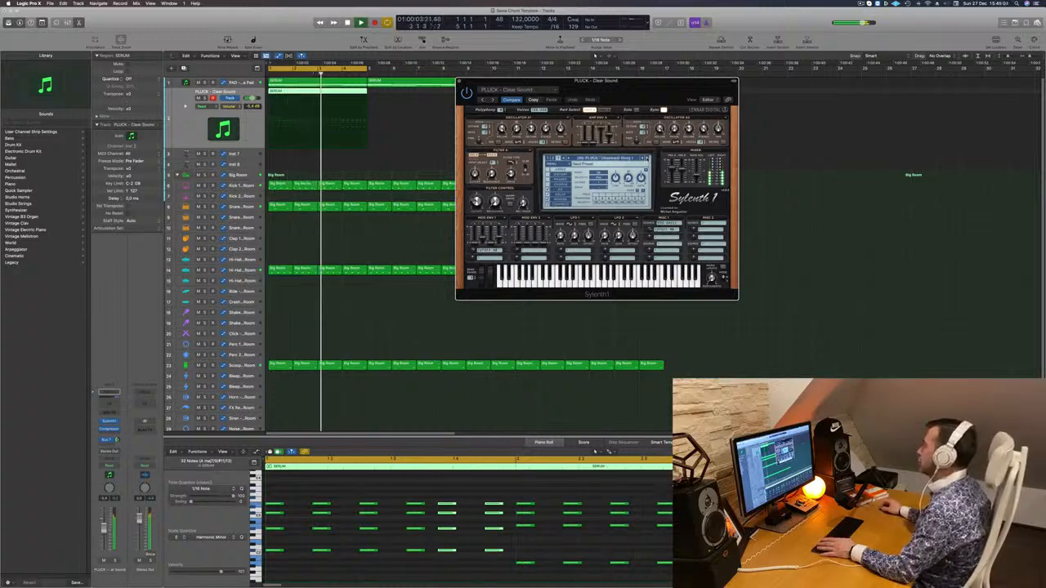
left_click(648, 159)
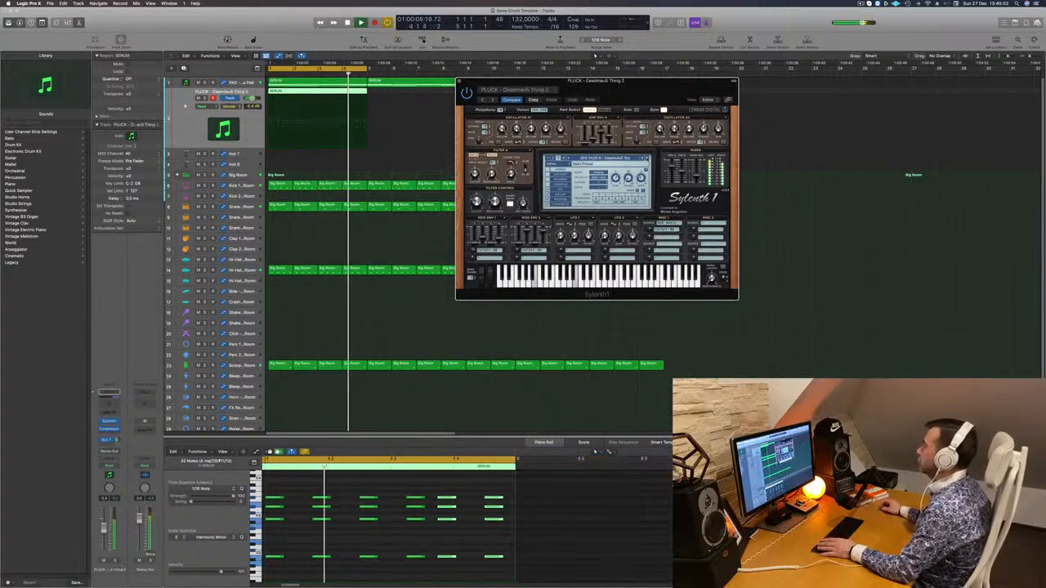
left_click(648, 159)
left_click(648, 160)
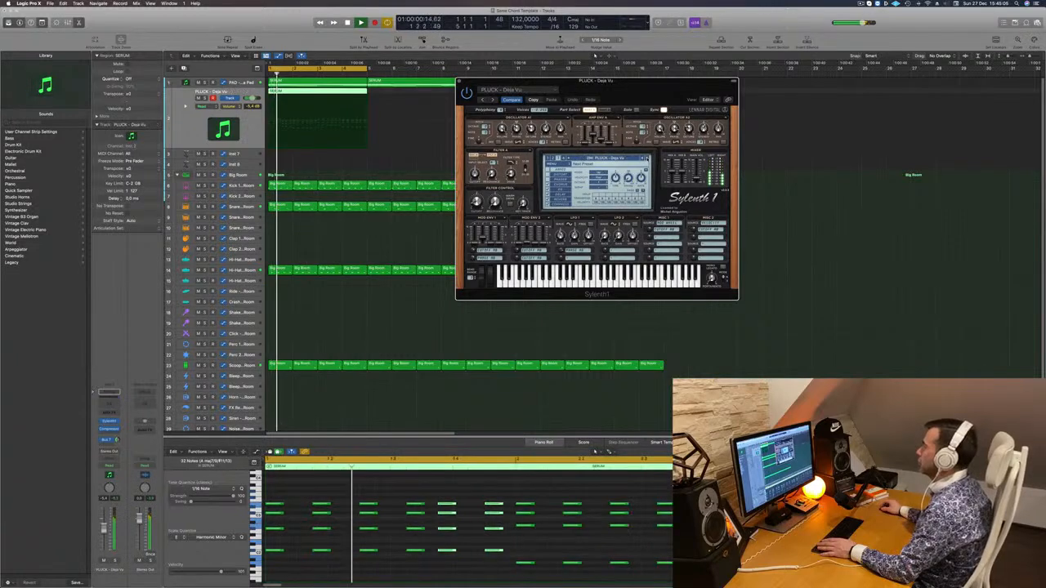
left_click(648, 159)
left_click(648, 160)
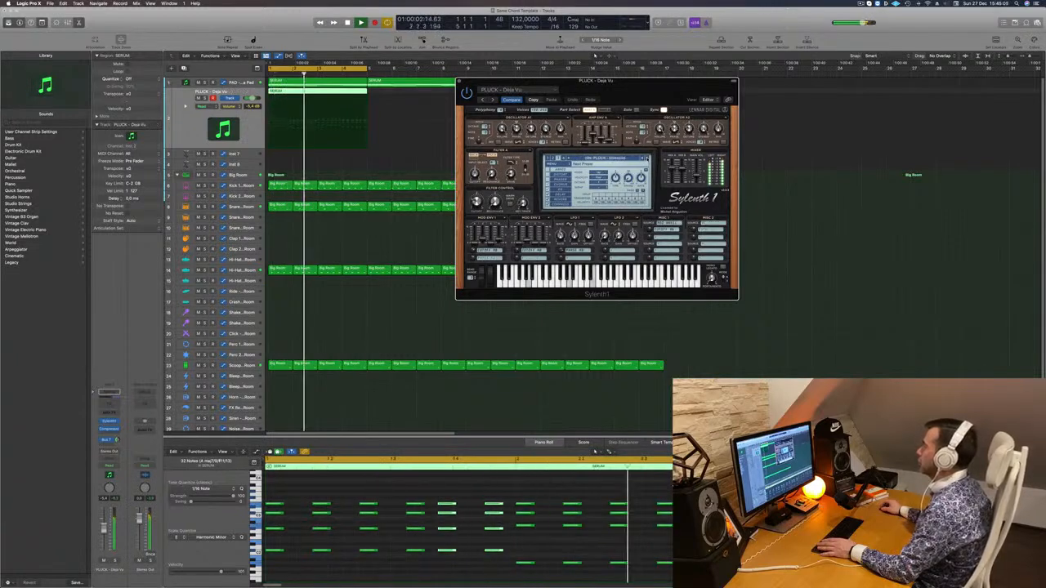
left_click(649, 159)
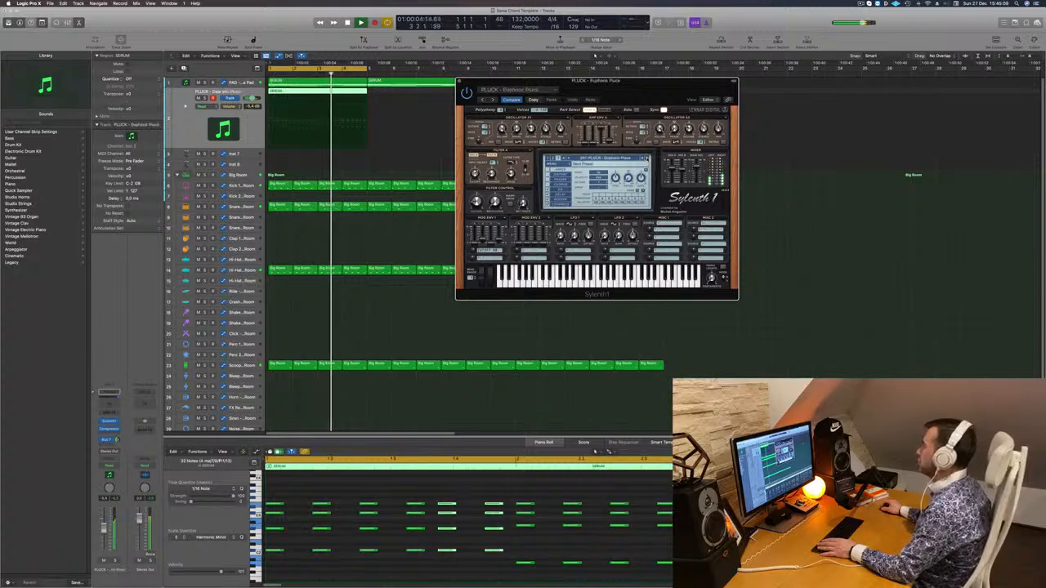
left_click(649, 159)
left_click(648, 160)
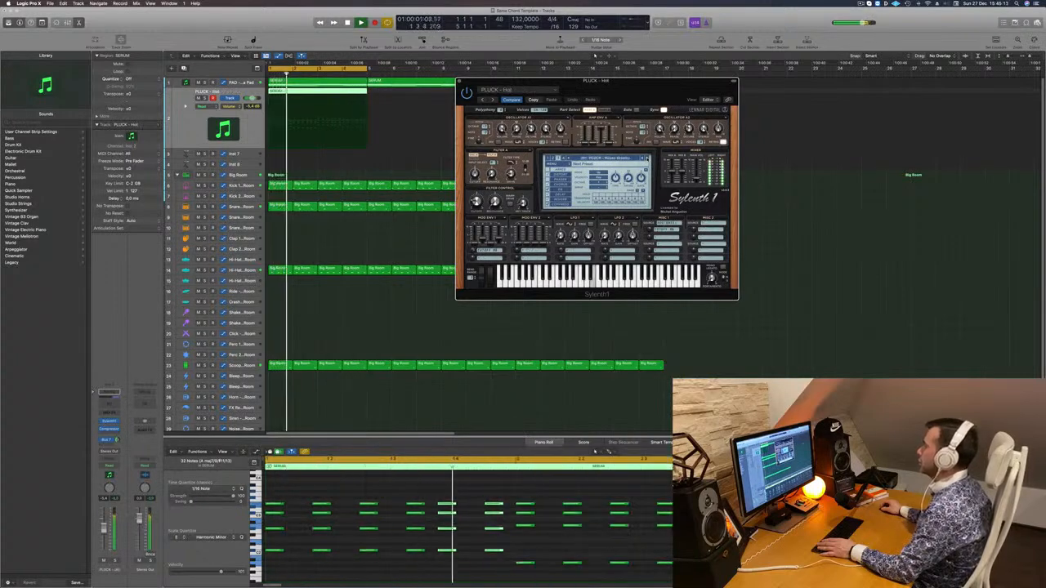
left_click(648, 159)
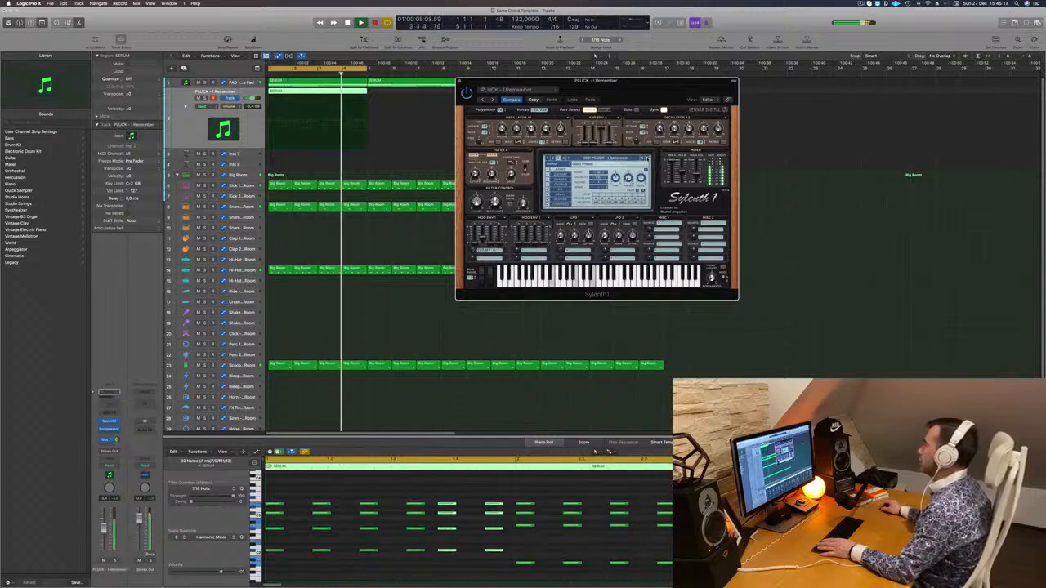
left_click(648, 160)
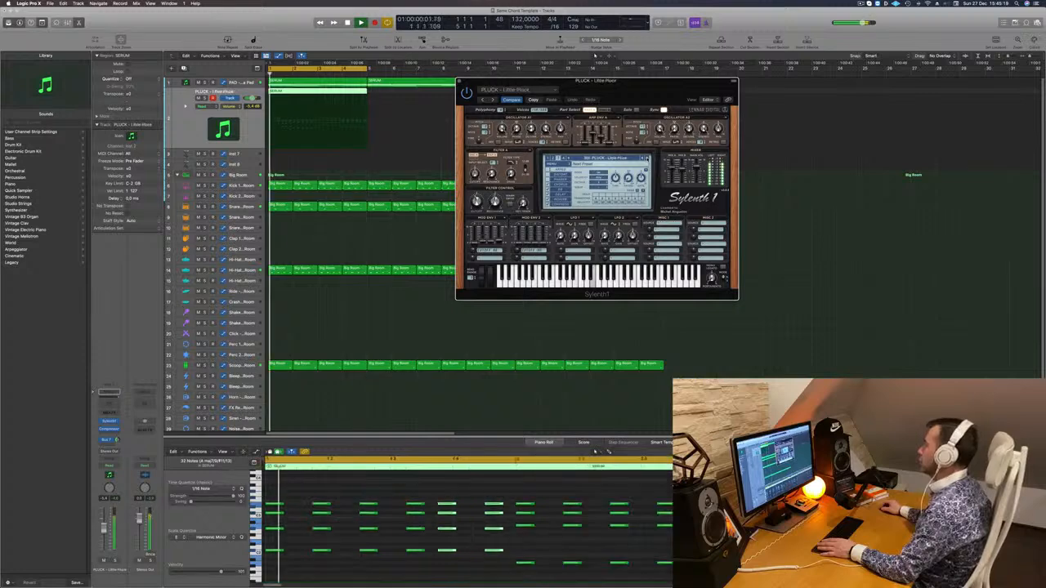
left_click(648, 160)
left_click(648, 160)
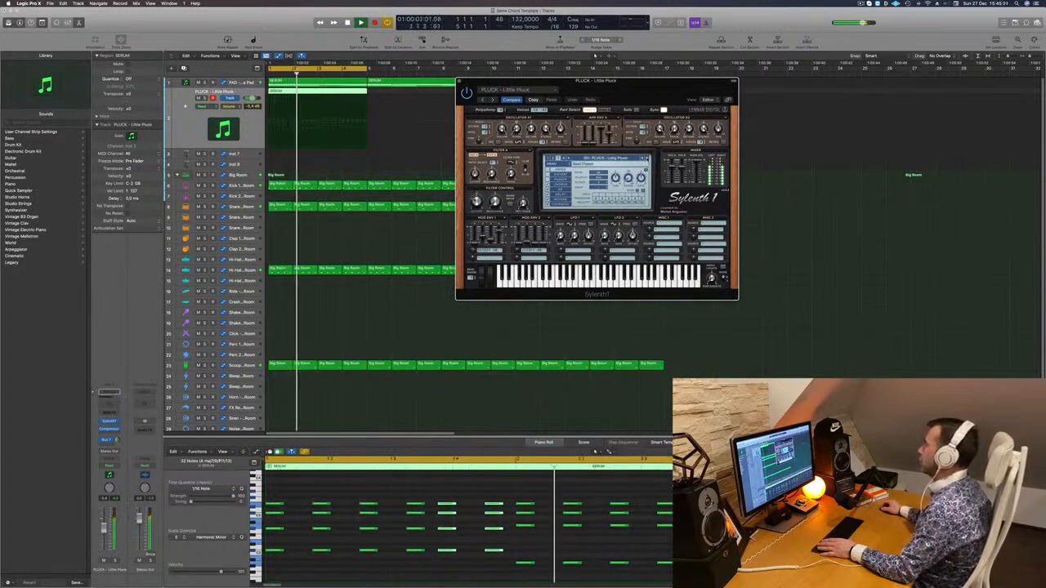
left_click(648, 159)
left_click(648, 159)
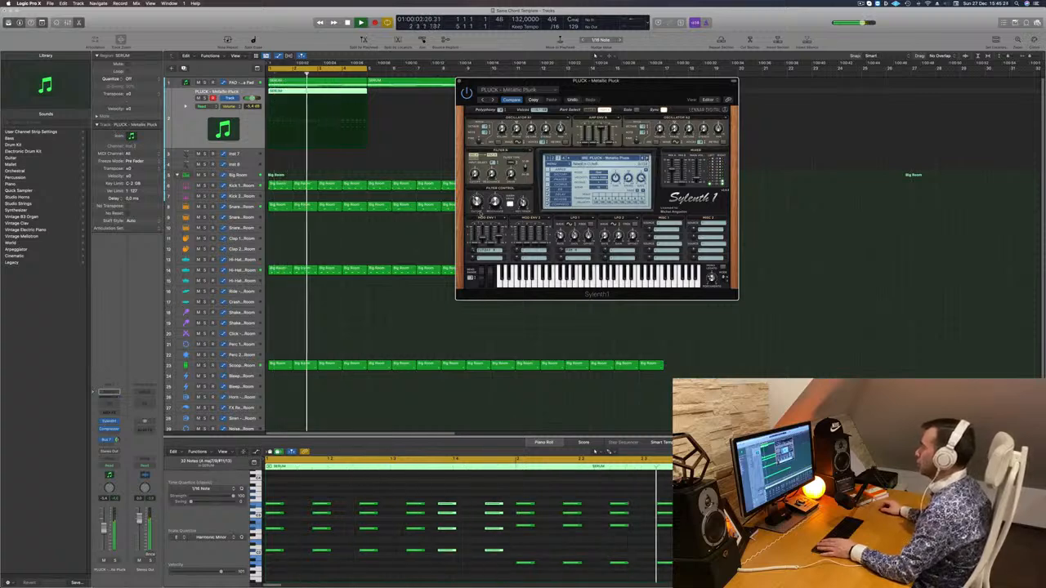
Listen to the pluck region in solo and again with the full loop, moving the synth window aside
key("ctrl+s")
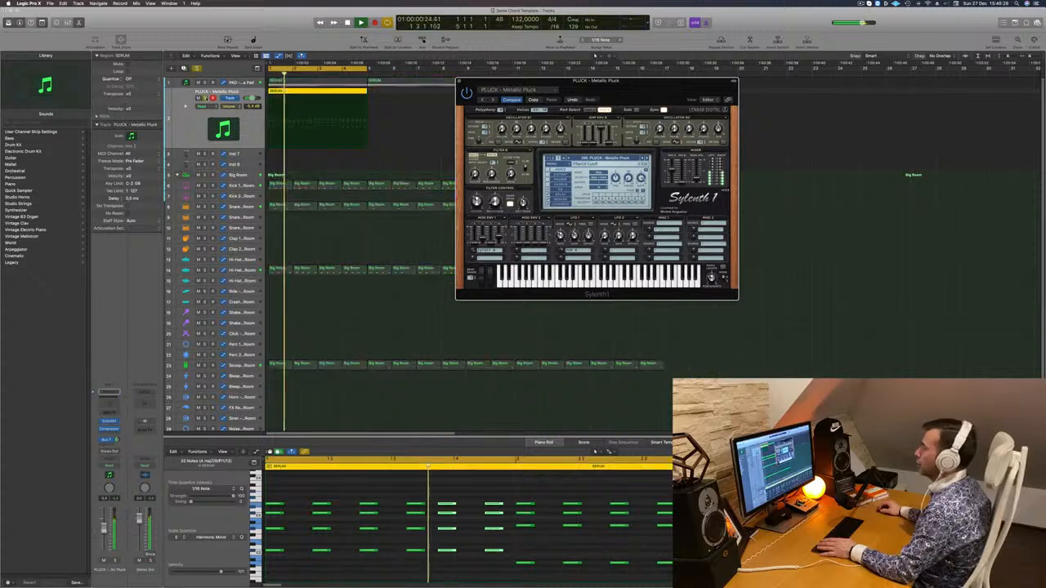
key("ctrl+s")
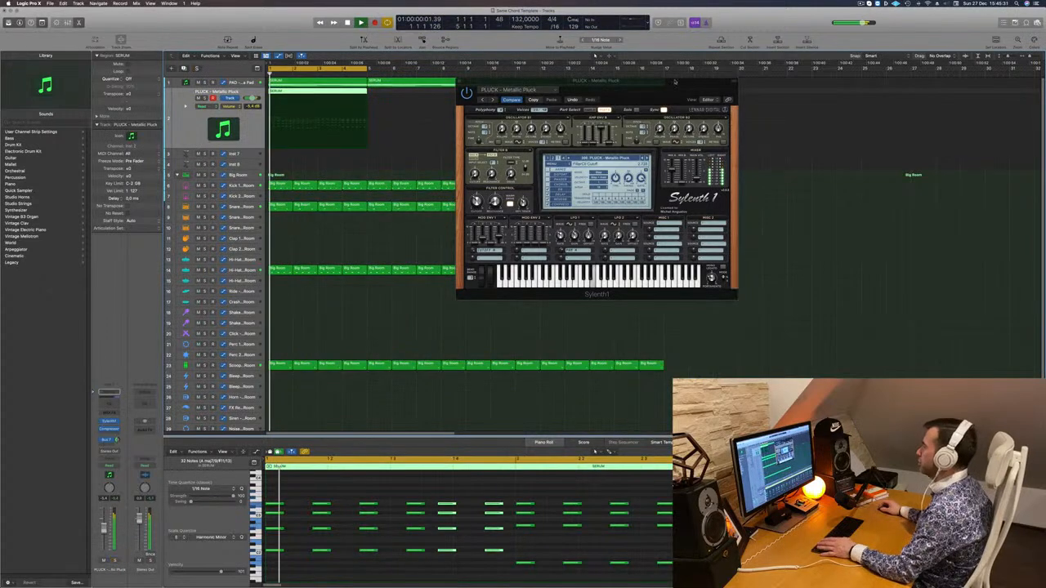
left_click_drag(675, 82, 593, 74)
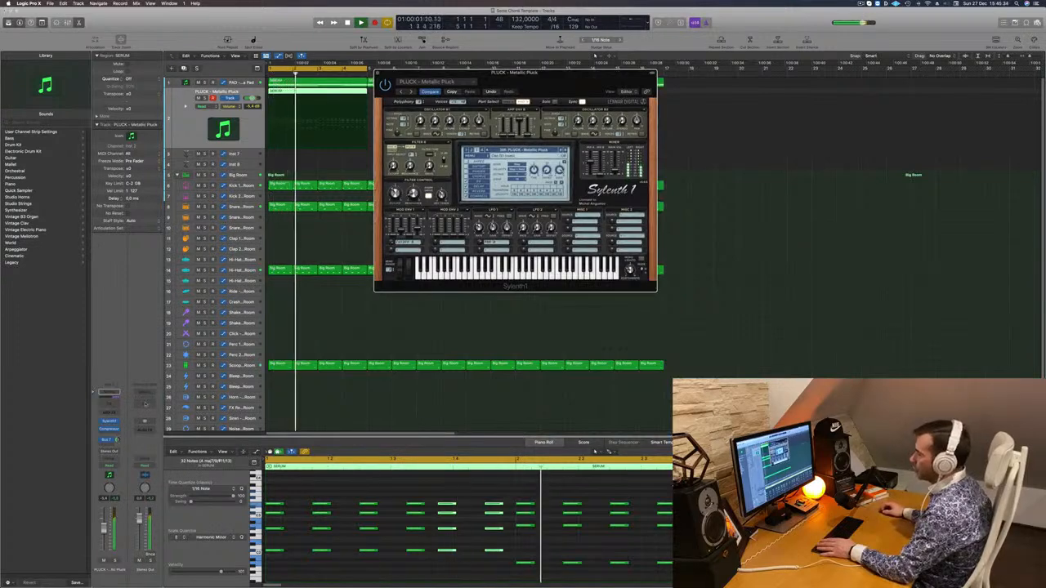
Insert a Channel EQ on the Stereo Out and enable its 20 Hz low cut and 20000 Hz high cut
left_click(146, 405)
key("space")
key("space")
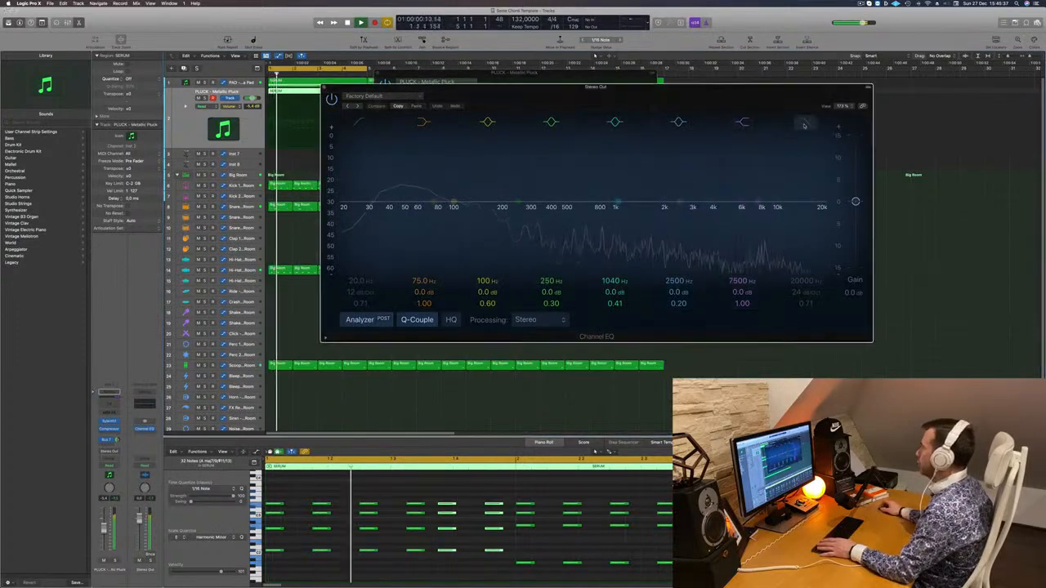
left_click(804, 125)
left_click(360, 123)
mouse_move(367, 180)
left_mouse_down()
mouse_move(423, 180)
mouse_move(360, 175)
left_mouse_up()
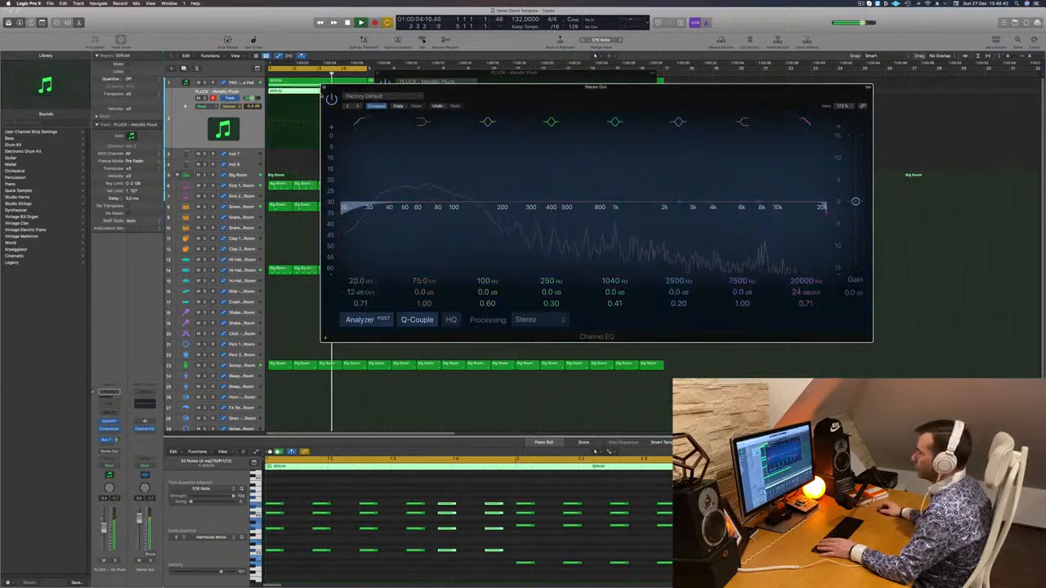
Close the Stereo Out EQ and add a Channel EQ to the reverb aux fed by the pluck track's Bus 7 send
left_click(324, 87)
key("space")
key("space")
left_click(107, 440)
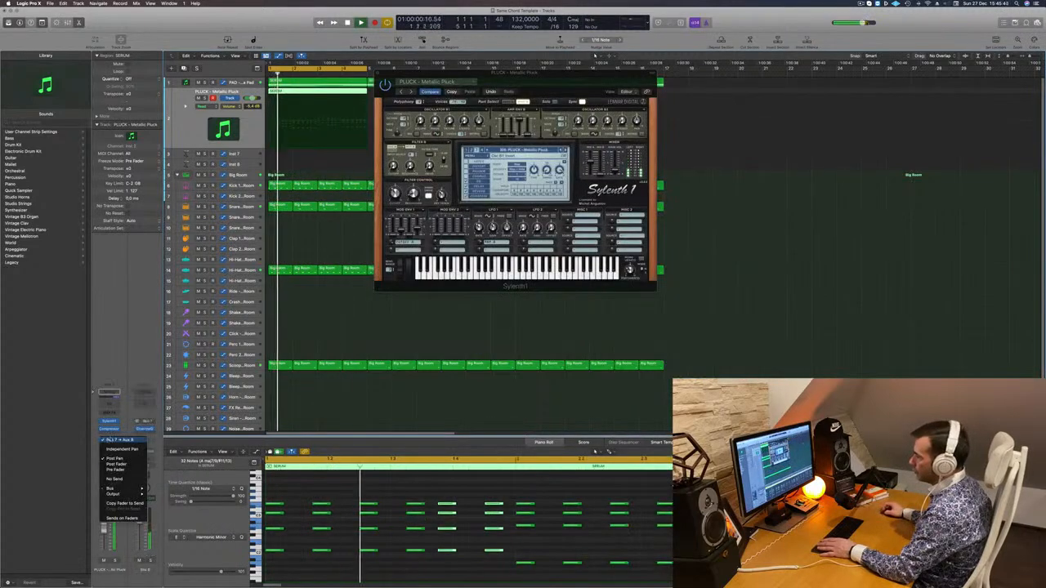
left_click(152, 403)
left_click(145, 404)
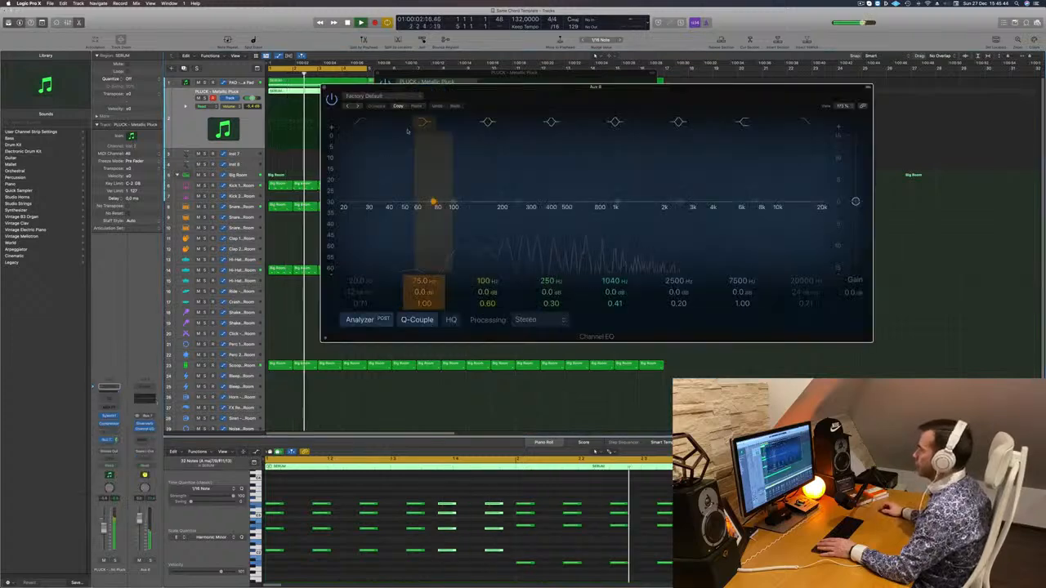
Shape the reverb aux EQ with a low cut near 330 Hz and a high cut near 10000 Hz, and close the plug-in windows
left_click_drag(361, 132, 531, 168)
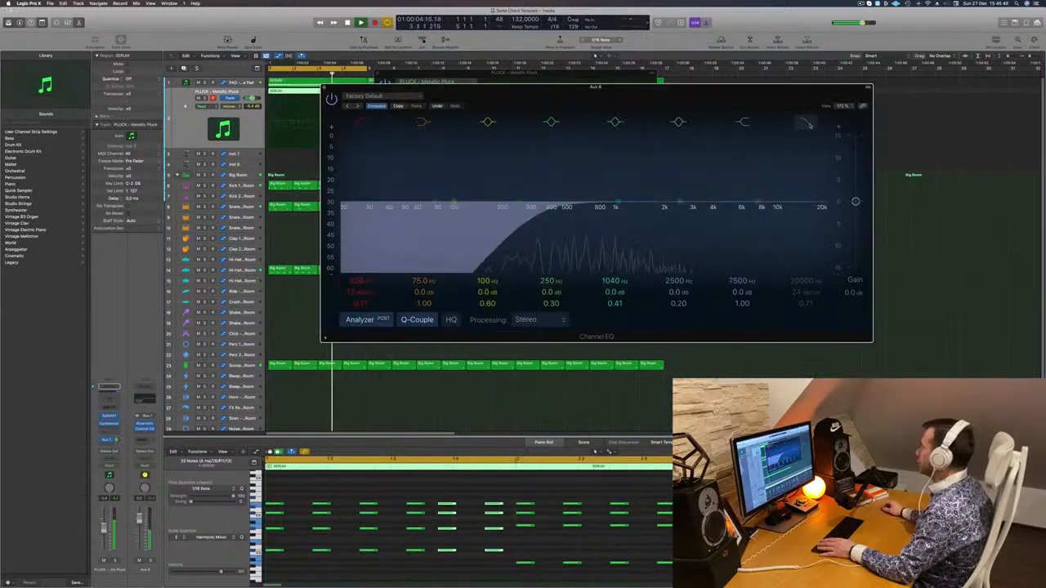
left_click_drag(794, 222, 717, 221)
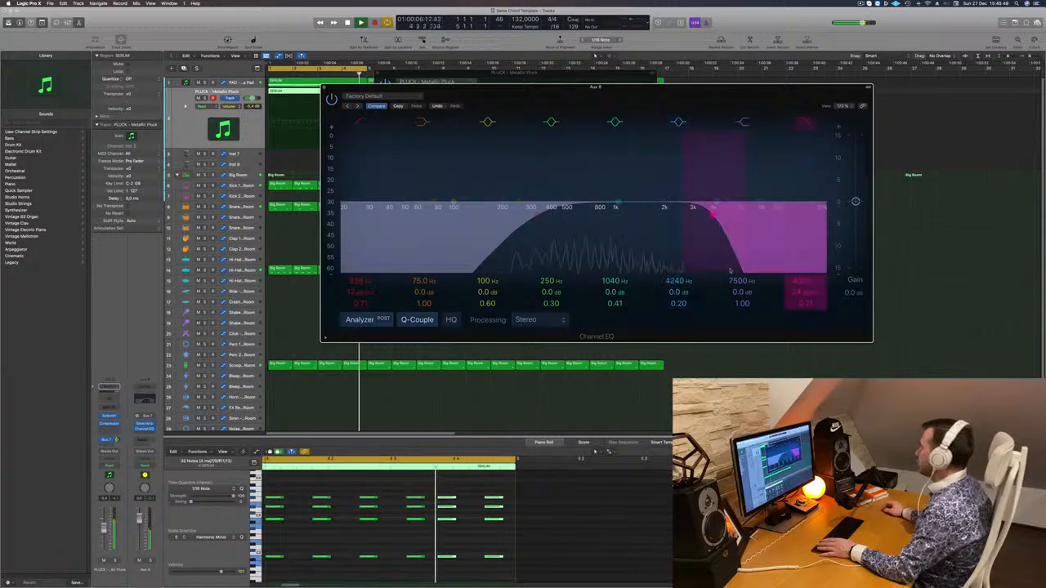
left_click_drag(740, 291, 808, 268)
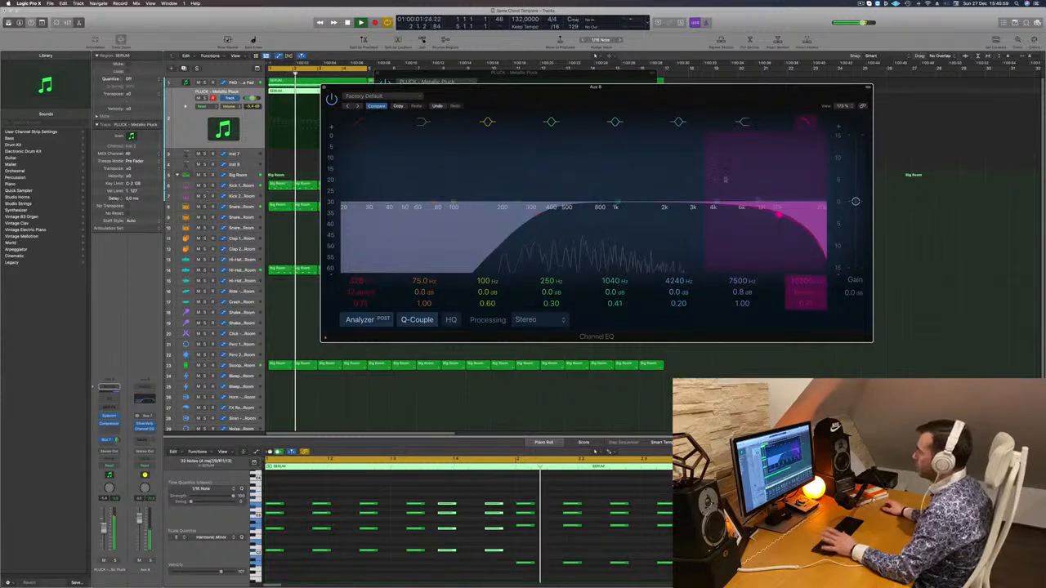
left_click(324, 87)
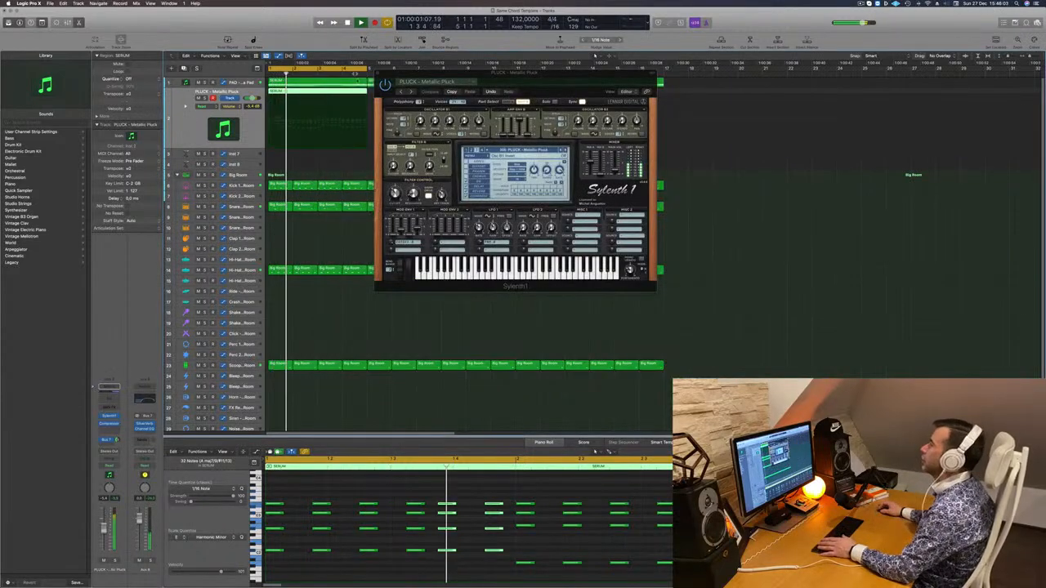
left_click(378, 73)
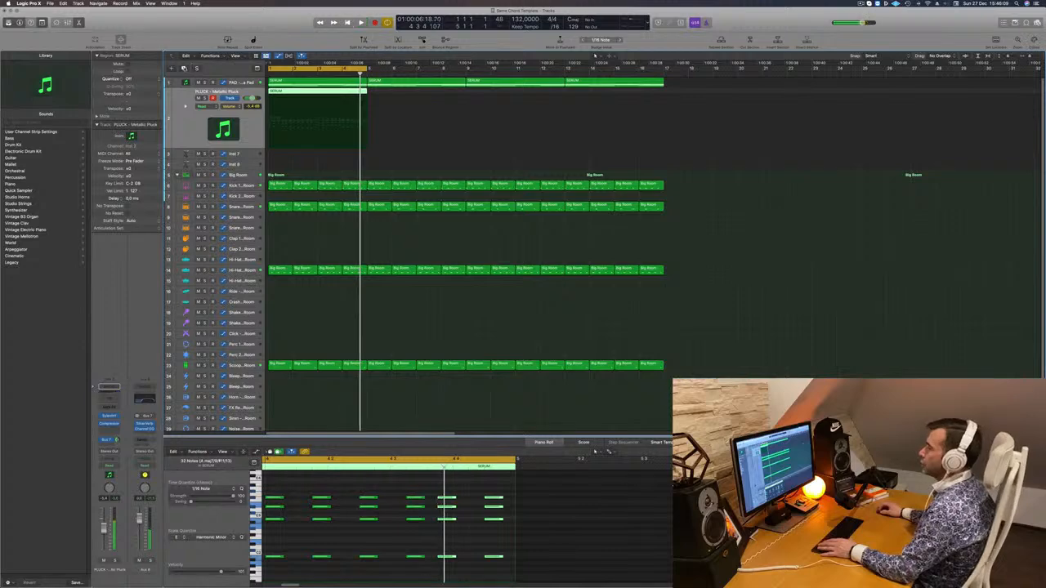
Duplicate the pluck track with its region and delete all but the lowest note of every chord in the copy
key("super+d")
left_click_drag(300, 92, 300, 116)
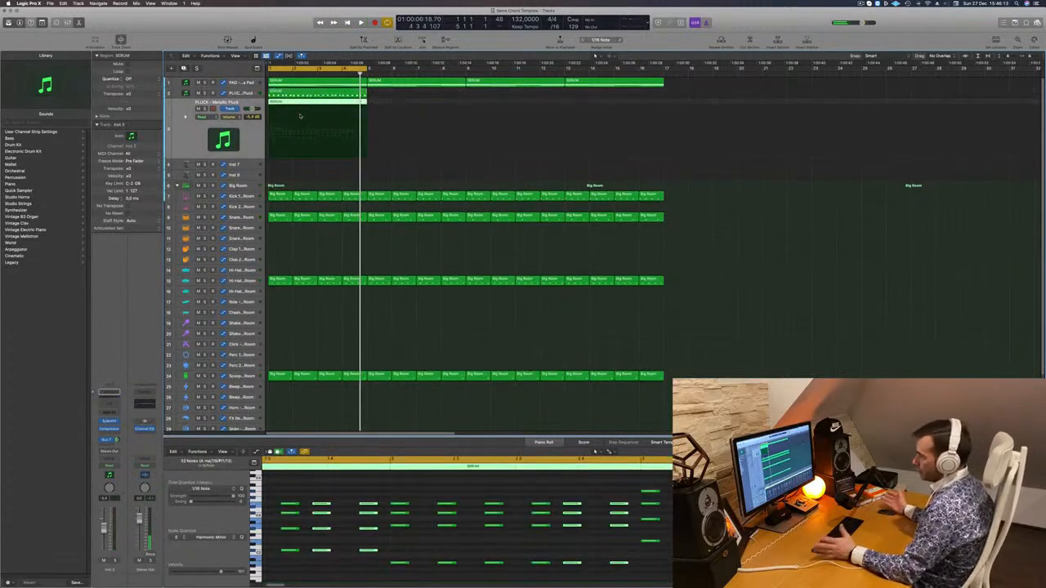
scroll(330, 520, "down", 3)
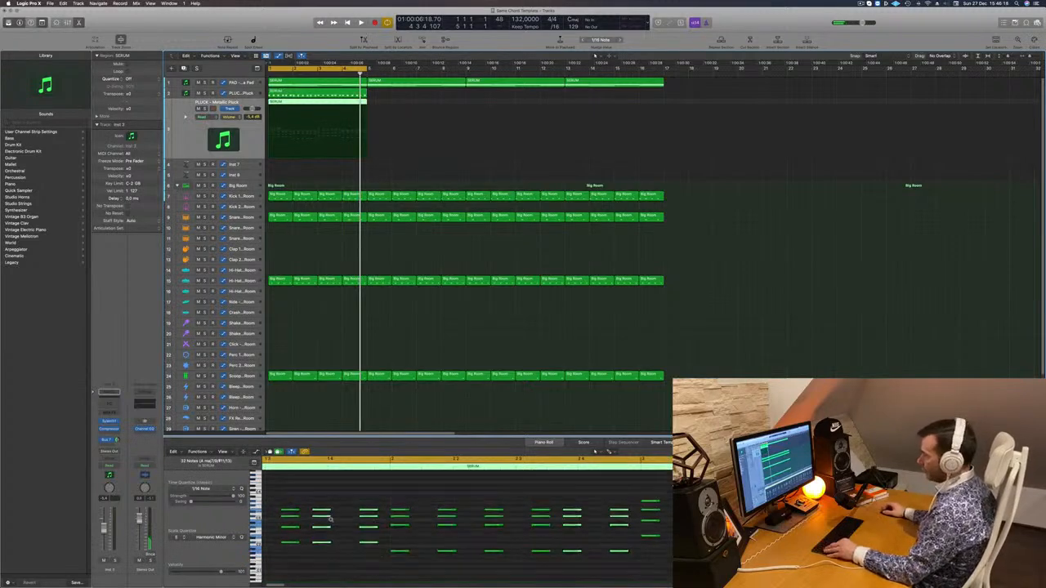
scroll(344, 520, "down", 3)
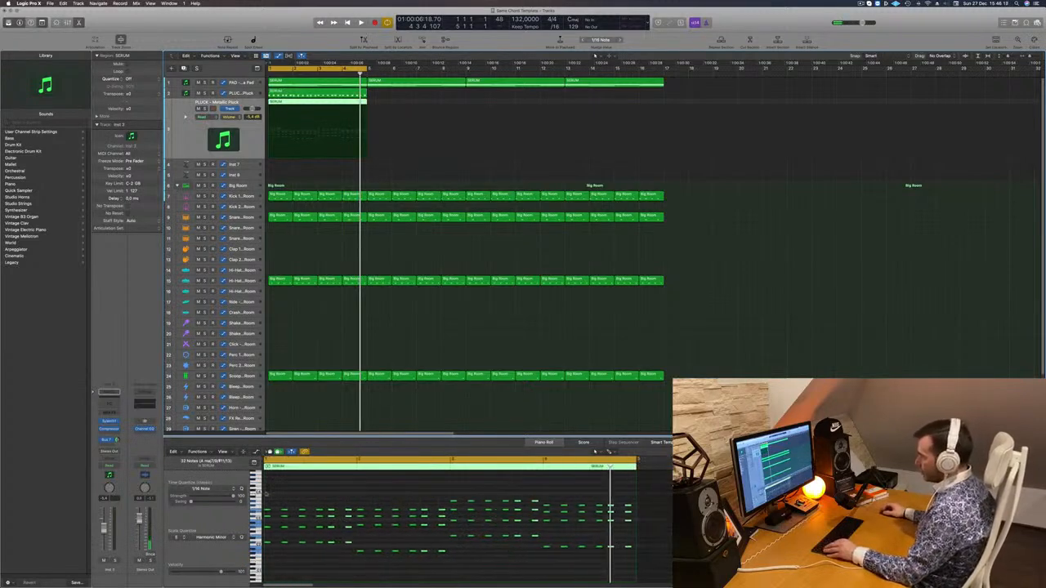
left_click_drag(267, 494, 662, 530)
key("Delete")
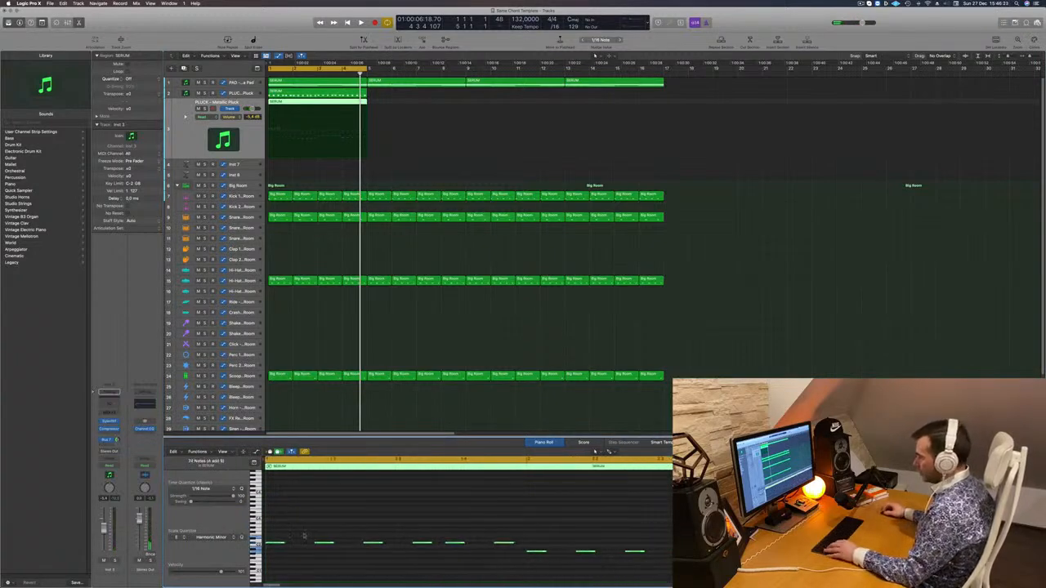
Copy the remaining low notes forward in time to fill the gaps between them with a steady pulse
left_click_drag(279, 543, 277, 547)
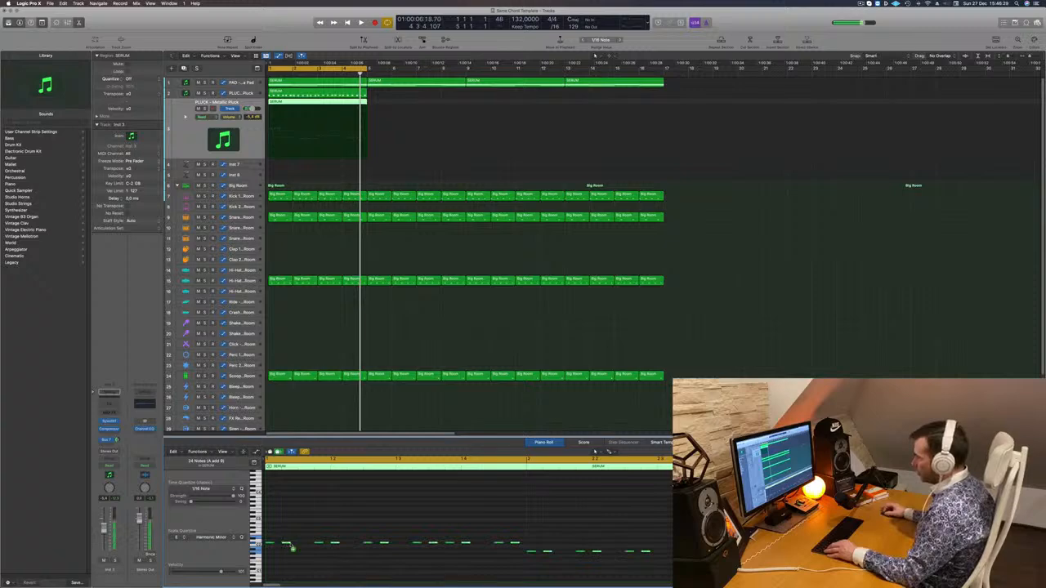
left_click_drag(292, 547, 303, 547)
key("space")
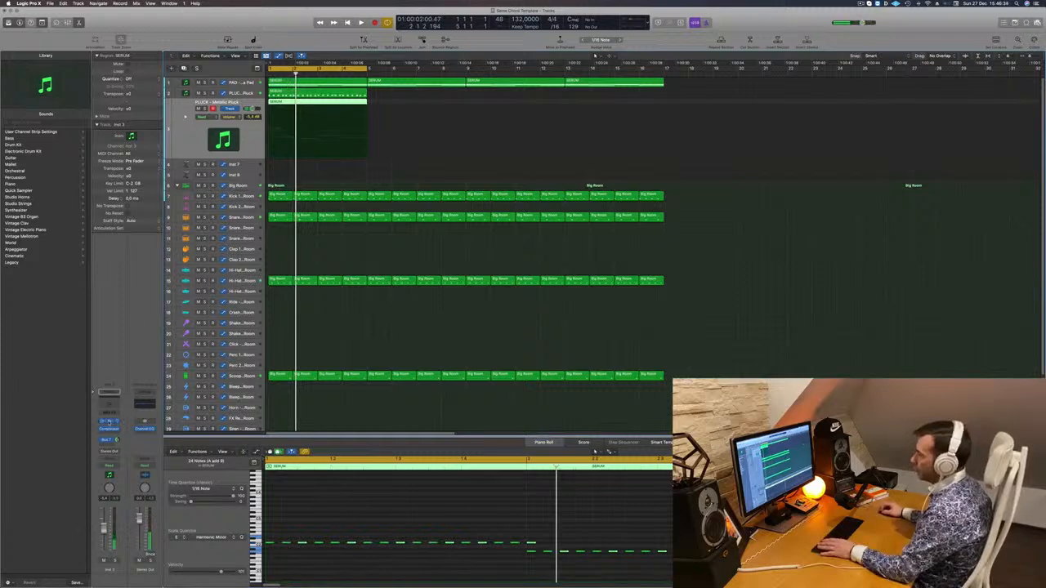
Open Sylenth1 on the duplicated track, load the preset BASS - Bendy Electro and start playback to hear it
left_click(109, 422)
left_click(448, 165)
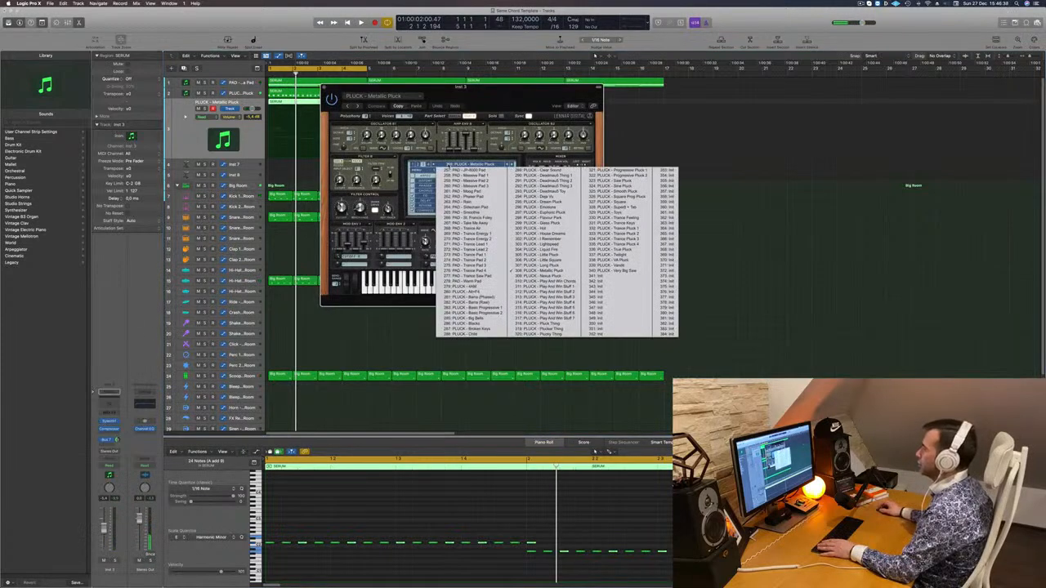
left_click(414, 165)
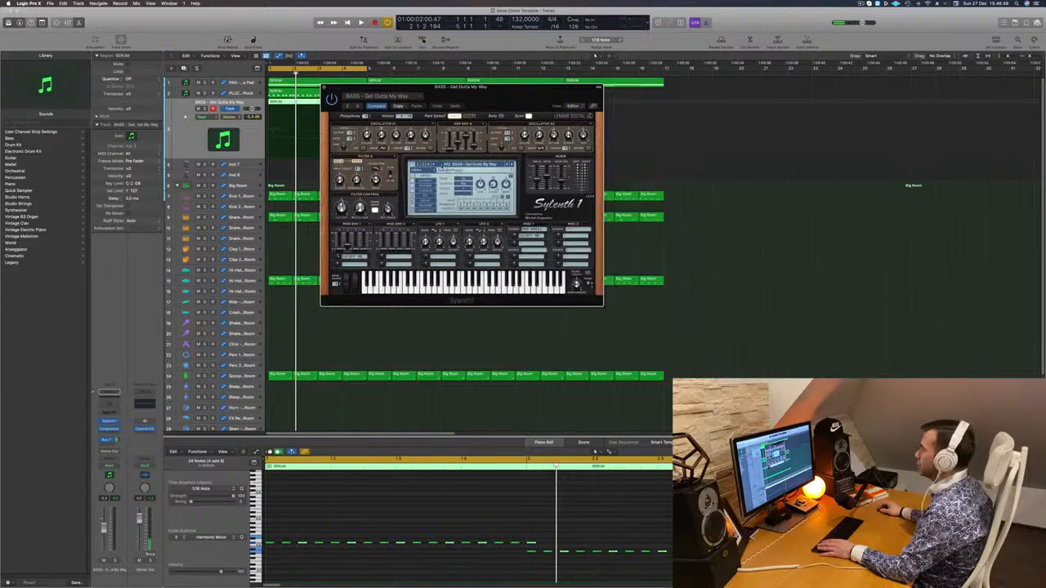
left_click(446, 165)
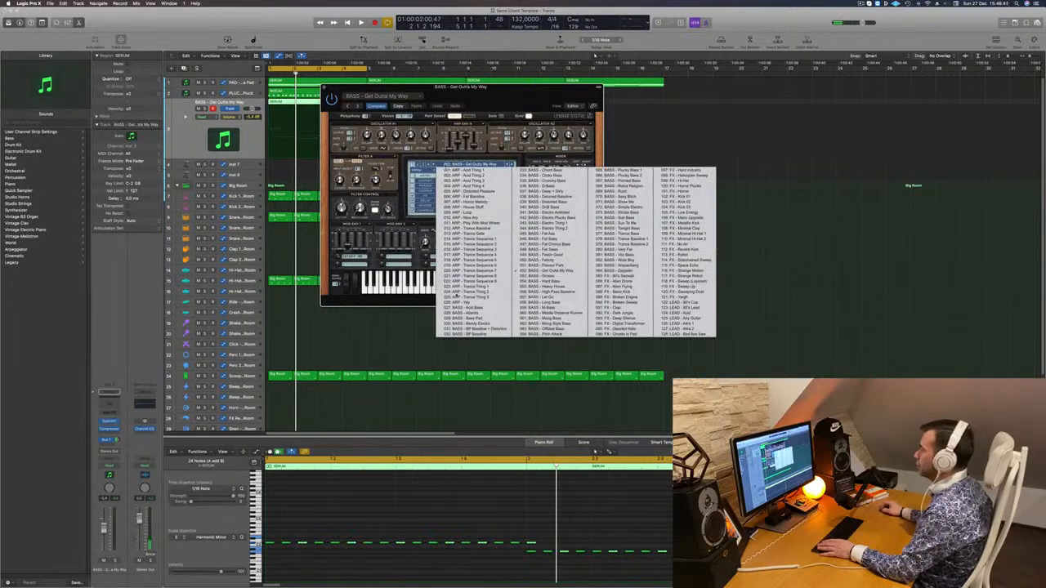
left_click(458, 309)
key("space")
left_click_drag(474, 98, 512, 181)
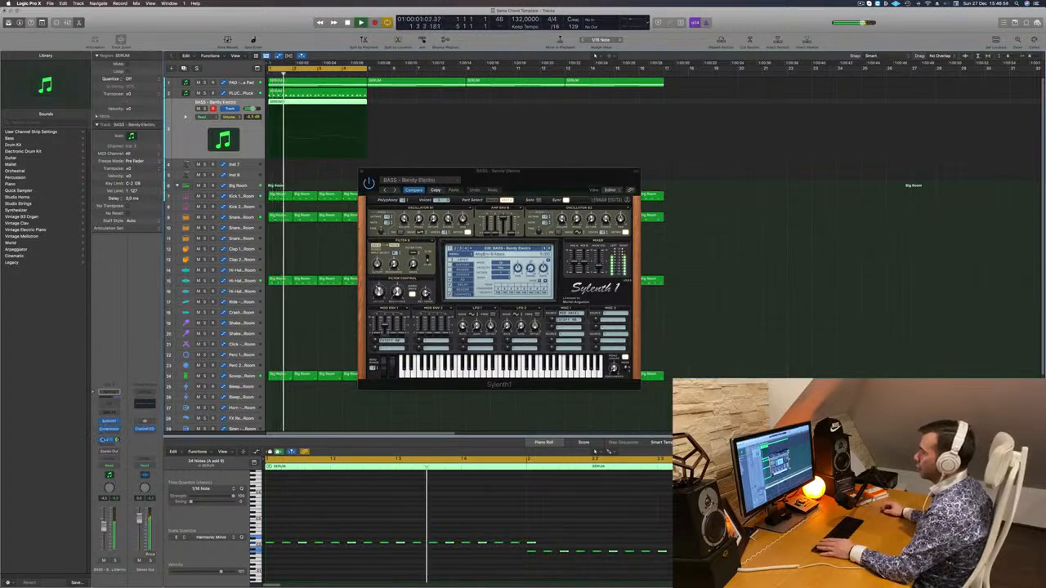
Audition successive Sylenth1 bass presets against the loop, advancing through BASS - Get Outta My Way to BASS - Heavy House
left_click(550, 248)
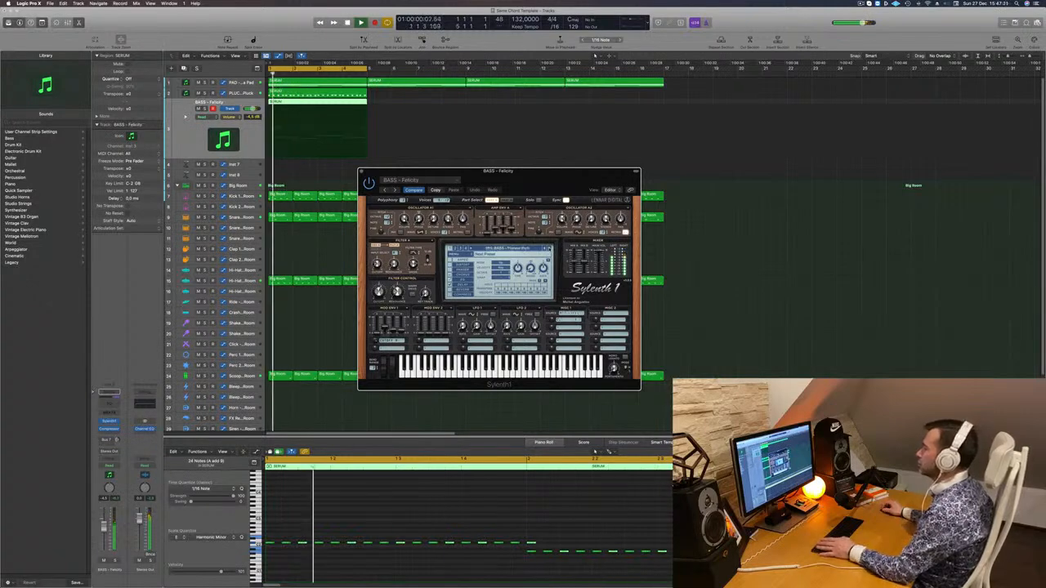
left_click(550, 249)
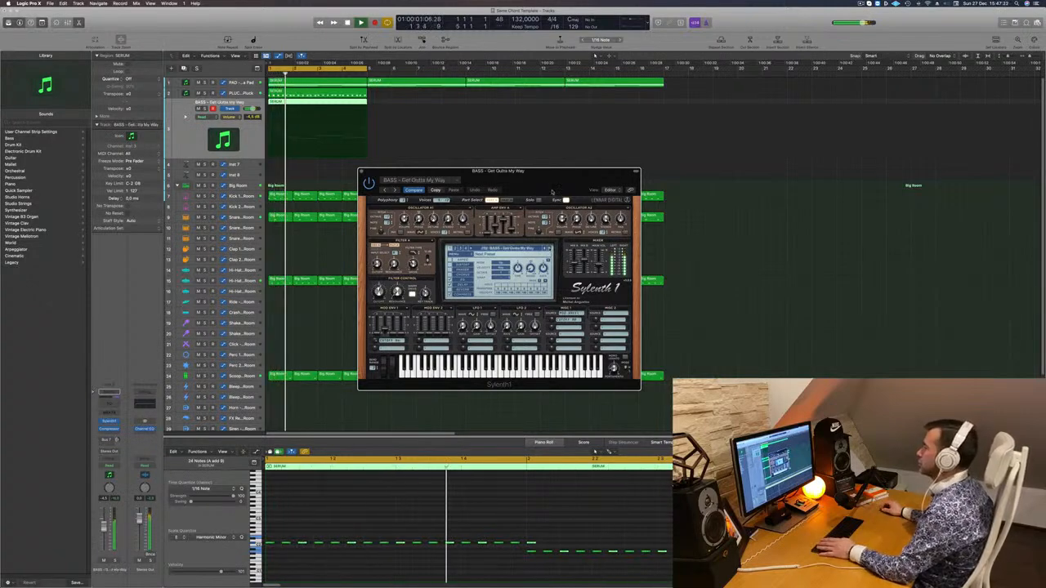
mouse_move(539, 180)
left_mouse_down()
mouse_move(627, 172)
mouse_move(554, 181)
left_mouse_up()
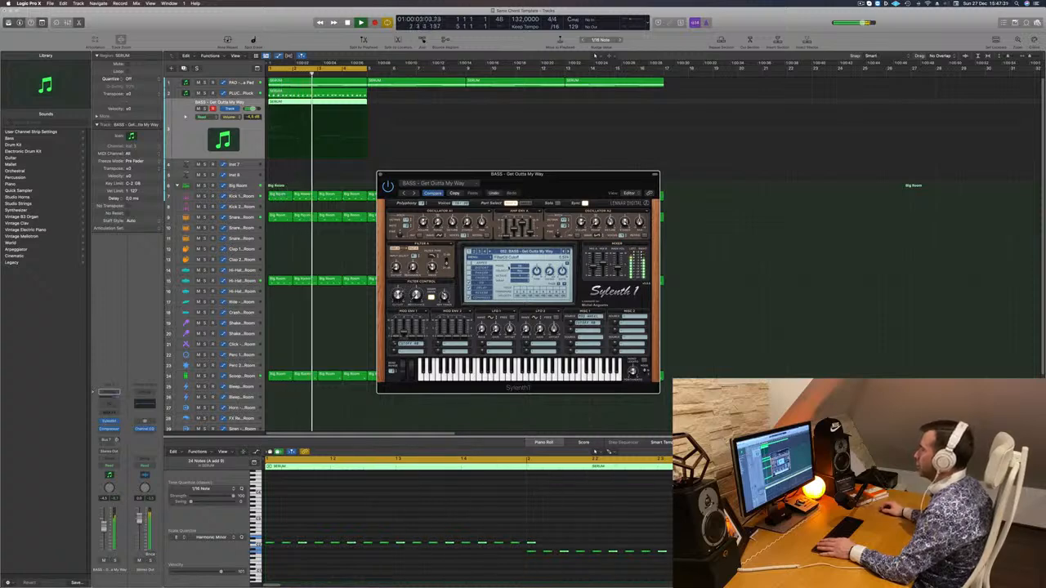
left_click(569, 253)
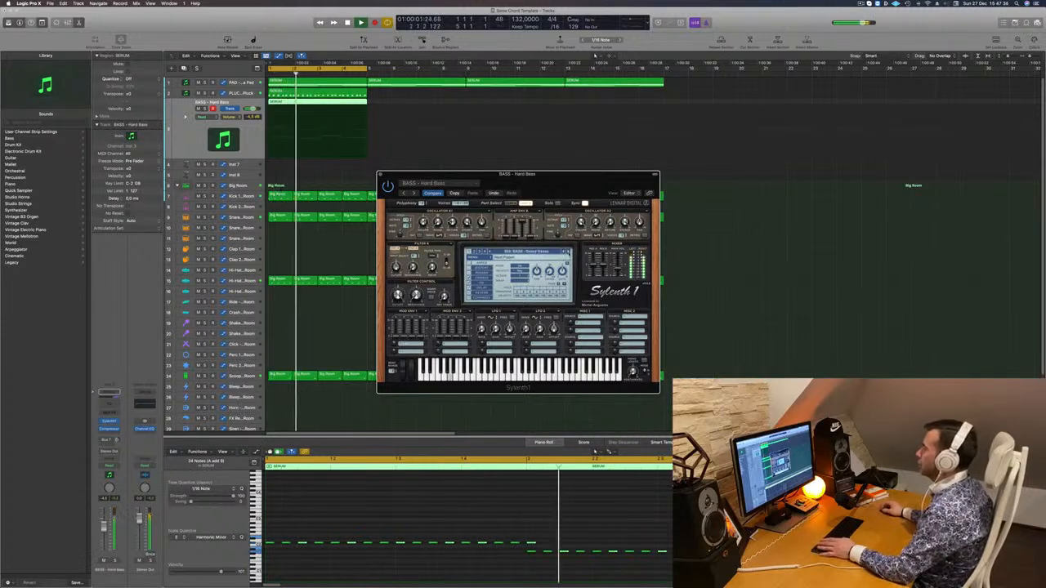
left_click_drag(556, 181, 589, 154)
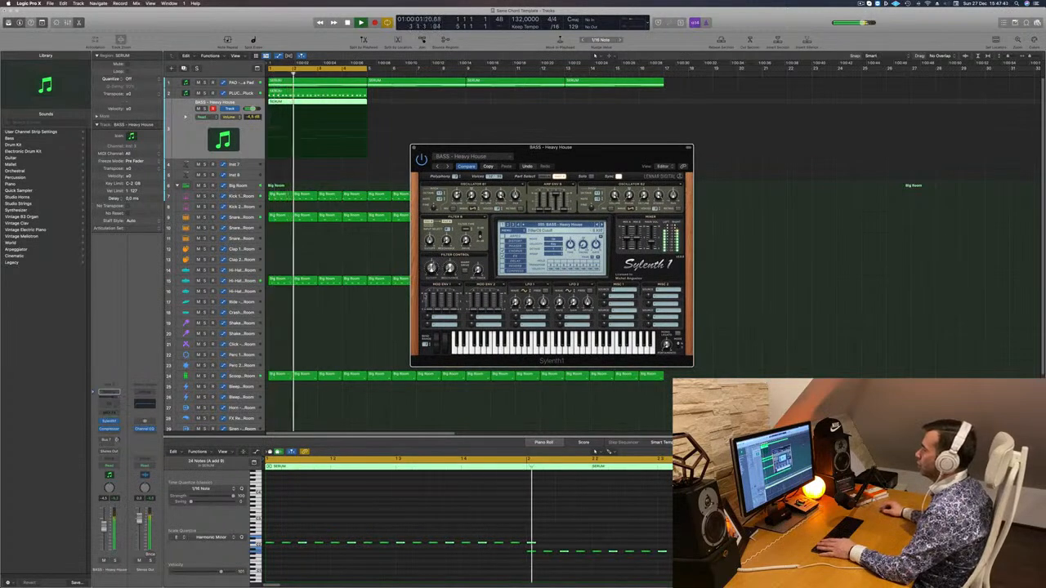
Hear BASS - Heavy House in solo and with the full loop, and advance the preset to BASS - Let Go
key("s")
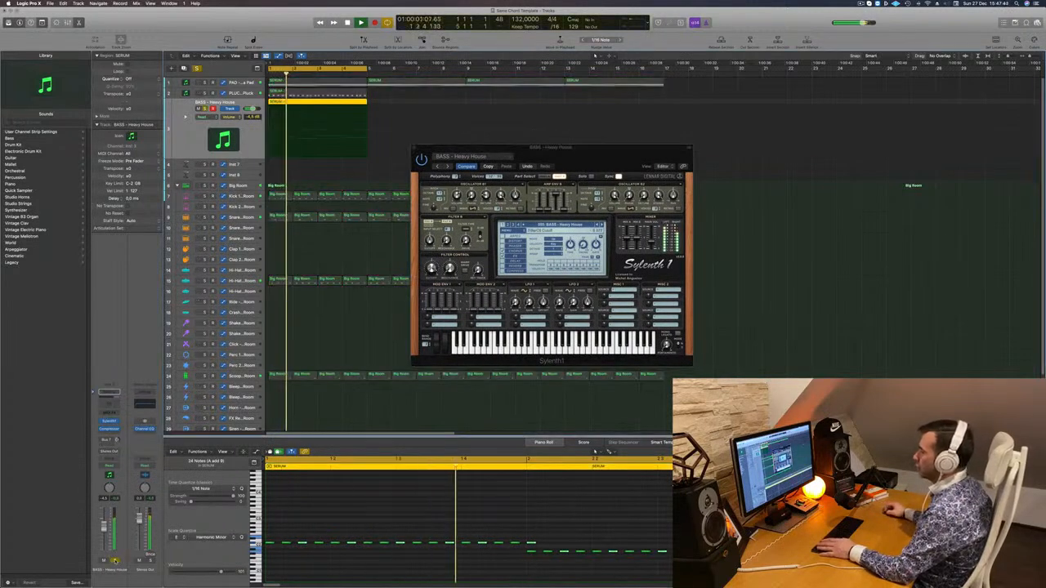
key("s")
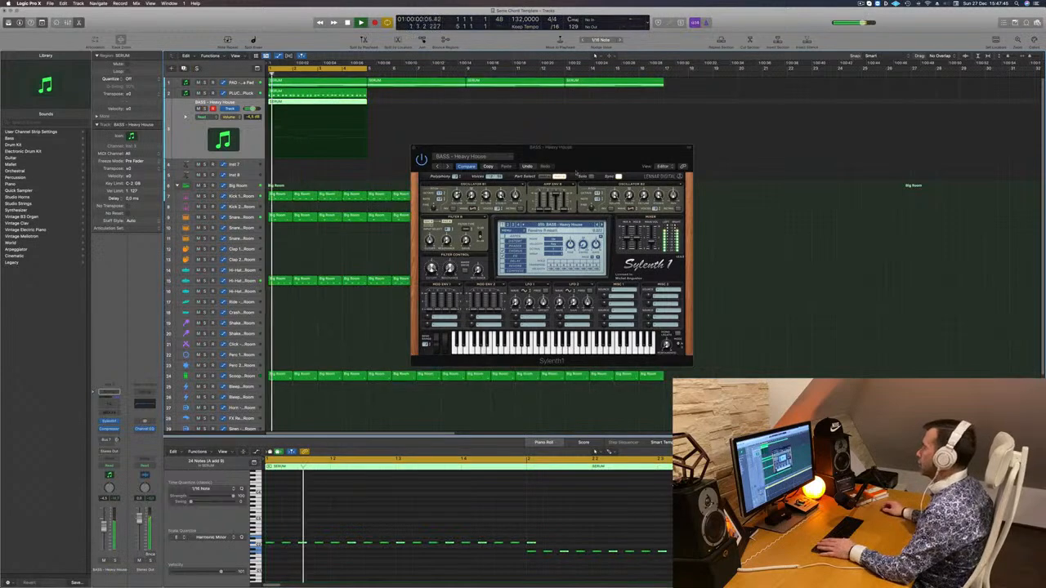
left_click_drag(577, 171, 543, 160)
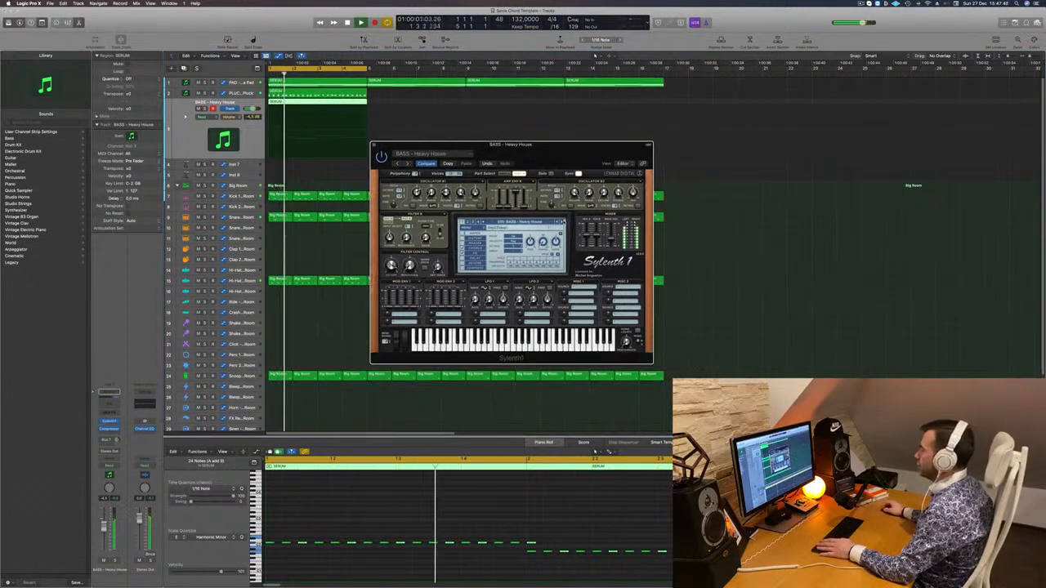
key("]")
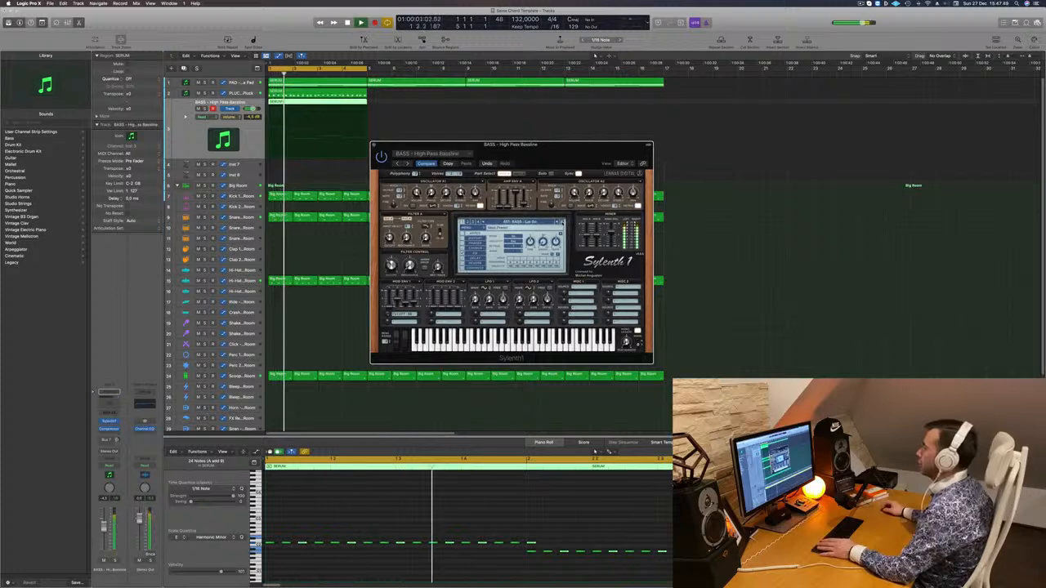
Transpose all notes of the bass region up one octave in the Piano Roll
left_click(458, 504)
key("super+a")
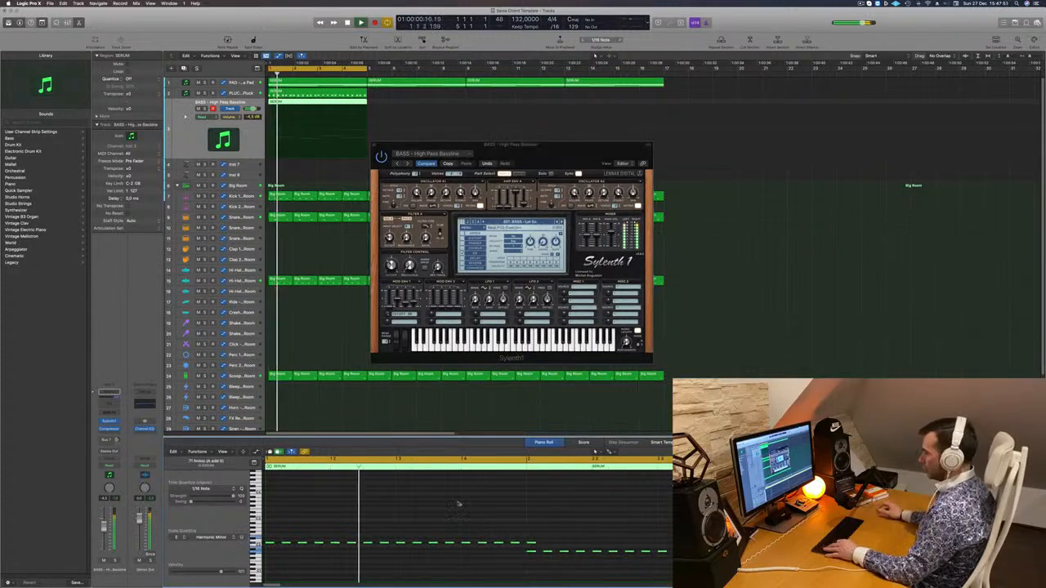
key("alt+shift+Up")
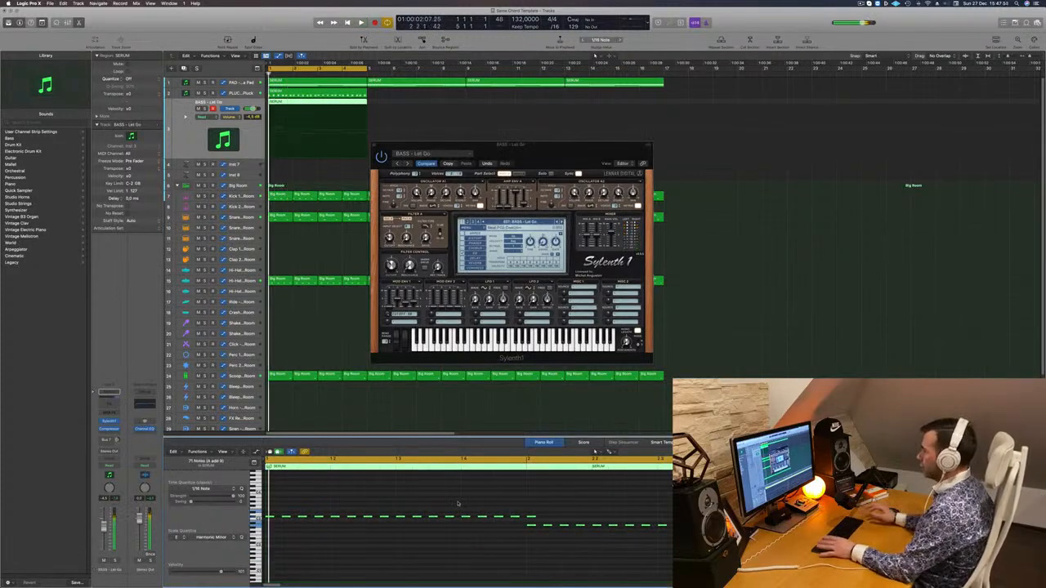
Lower the bass track's volume to about -9.4 dB and advance its preset to BASS - Long Bass
left_click_drag(567, 162, 586, 155)
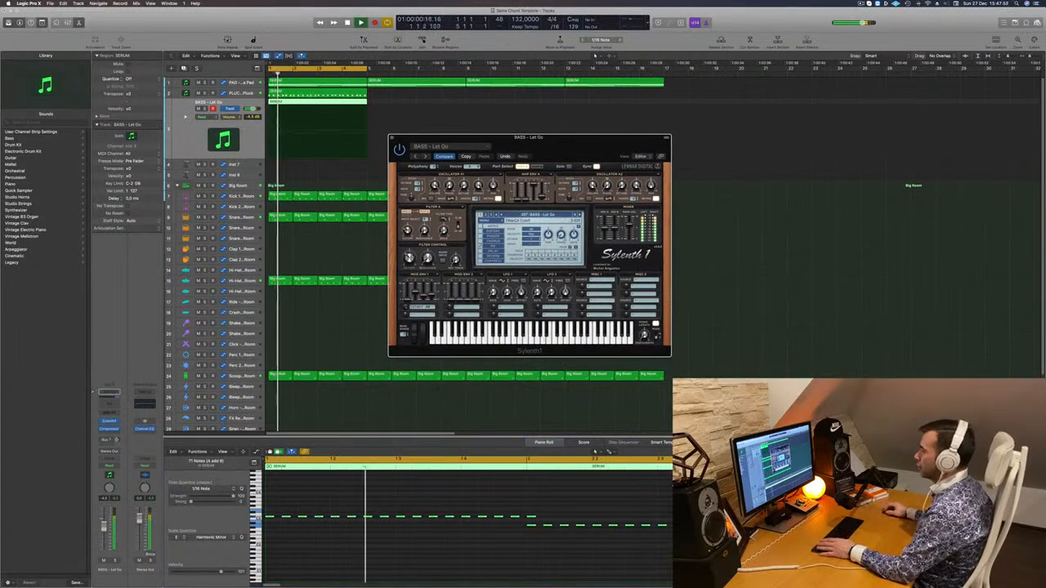
left_click(595, 452)
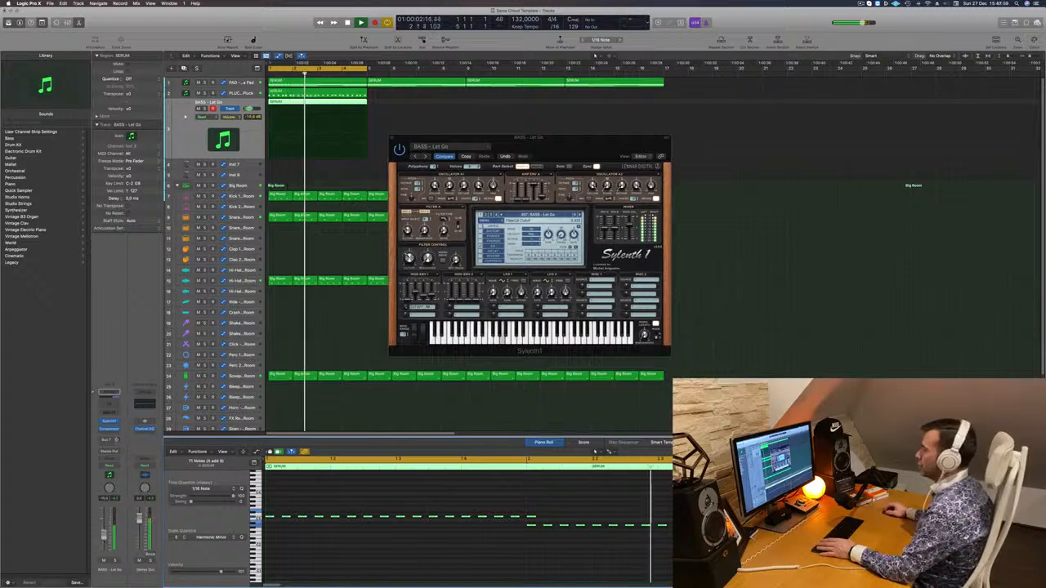
left_click(581, 215)
key("Return")
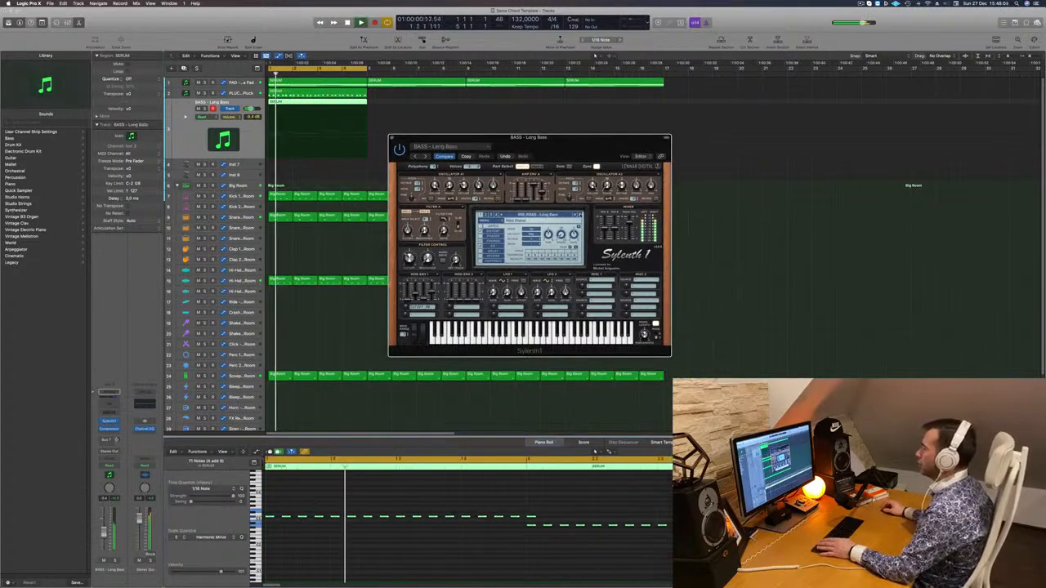
Audition further Sylenth1 bass presets against the loop, from BASS - Middle Distance Runner through BASS - Show Me to BASS - Sub Bass
left_click_drag(572, 138, 558, 134)
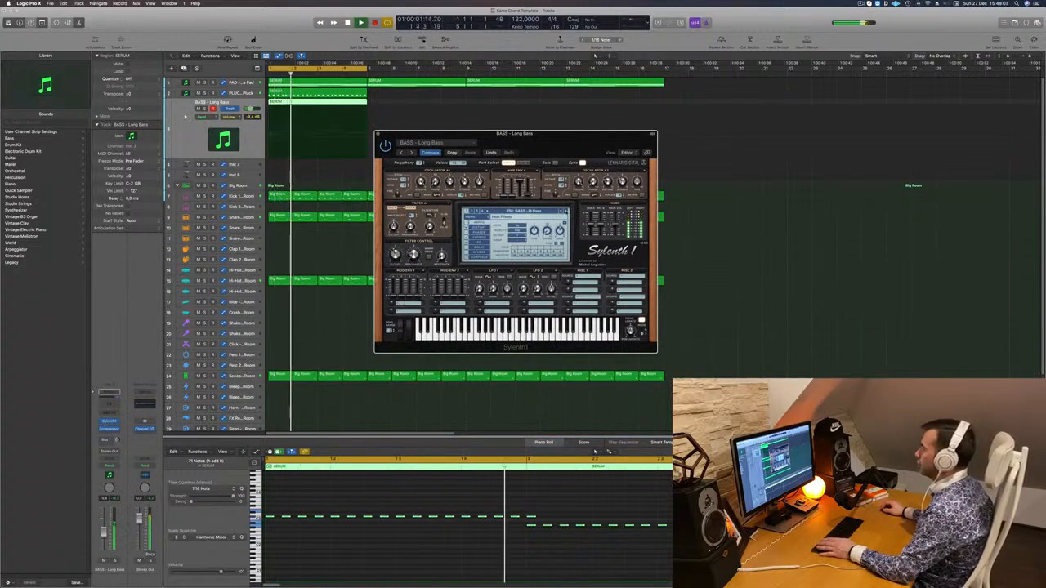
left_click(566, 211)
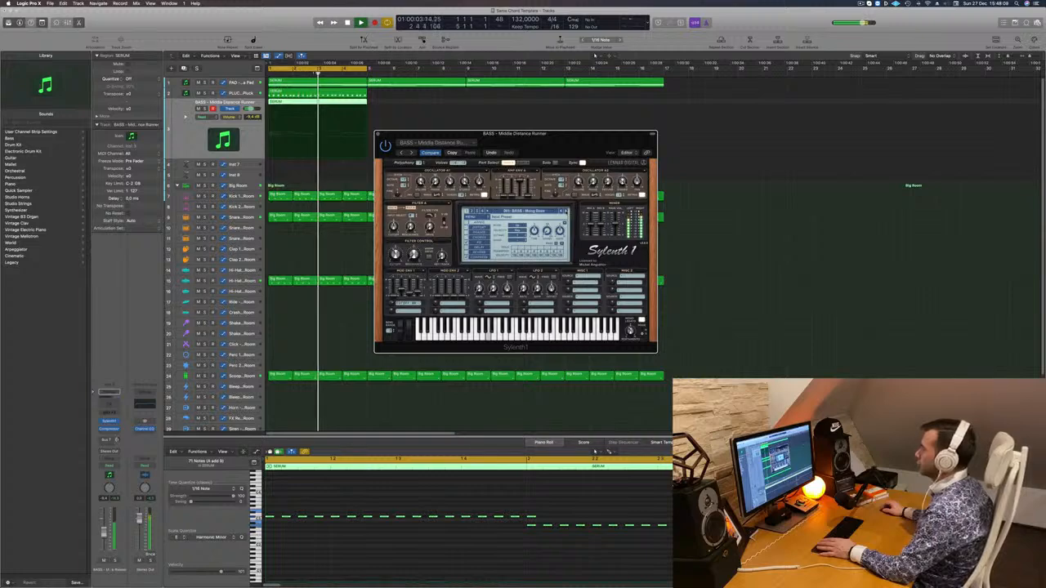
left_click(565, 212)
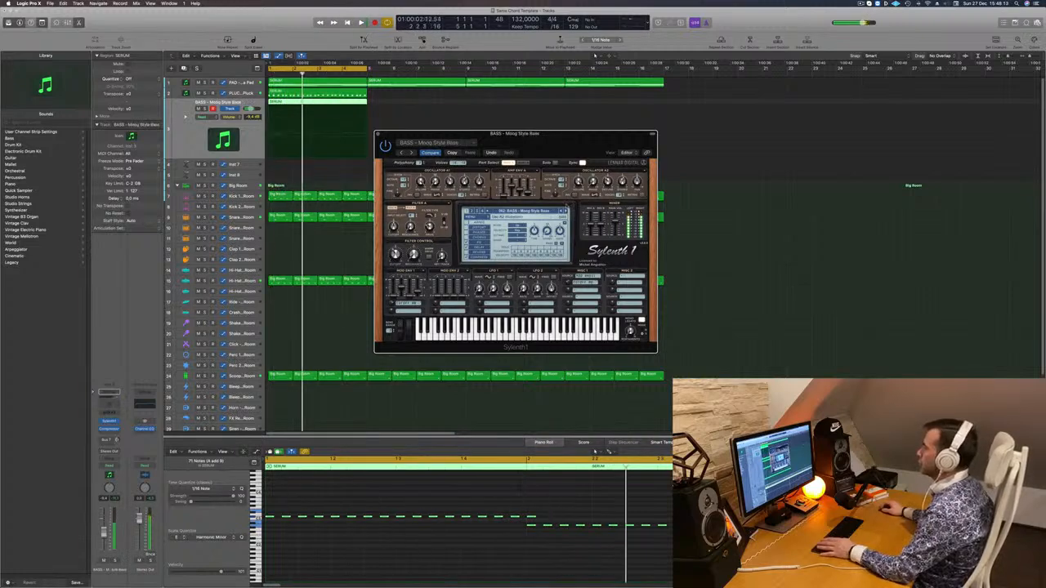
left_click(566, 212)
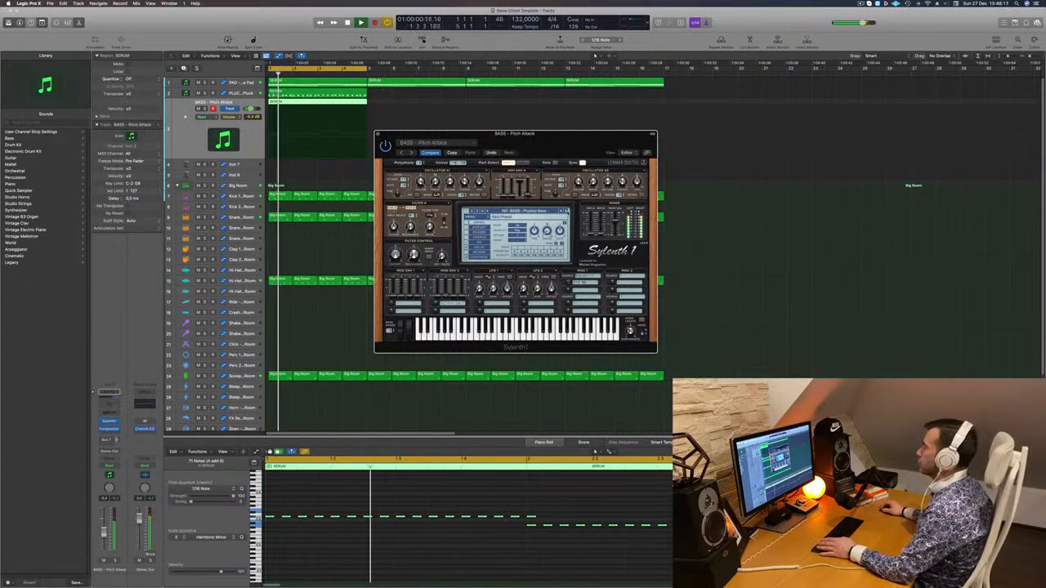
left_click(566, 212)
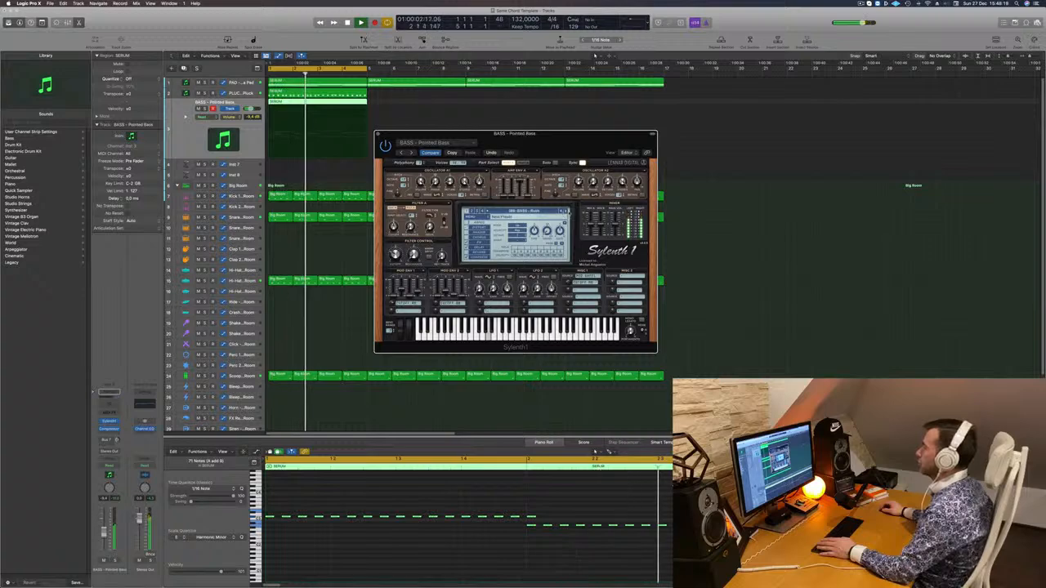
left_click(566, 211)
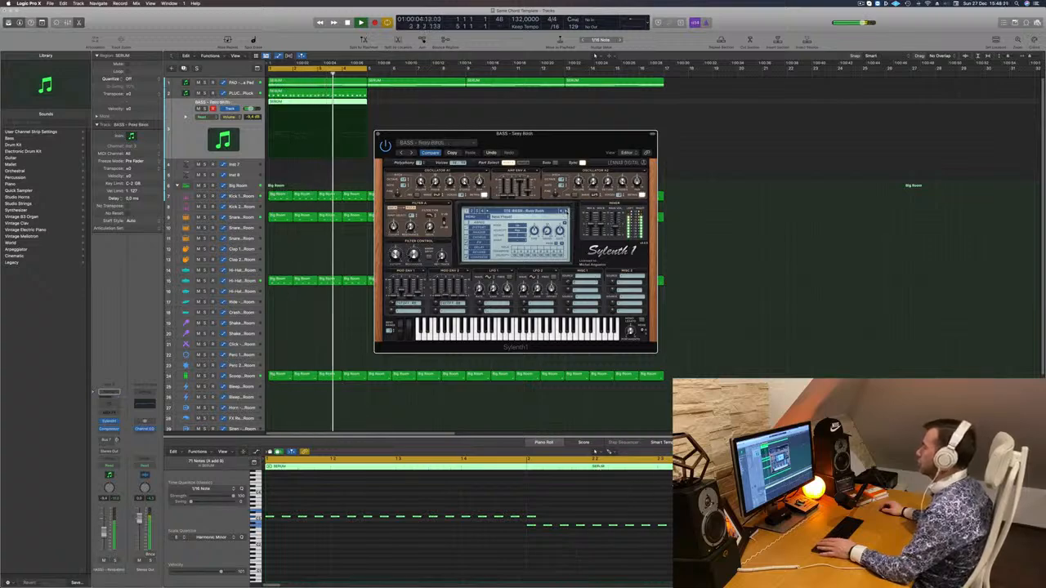
left_click(566, 212)
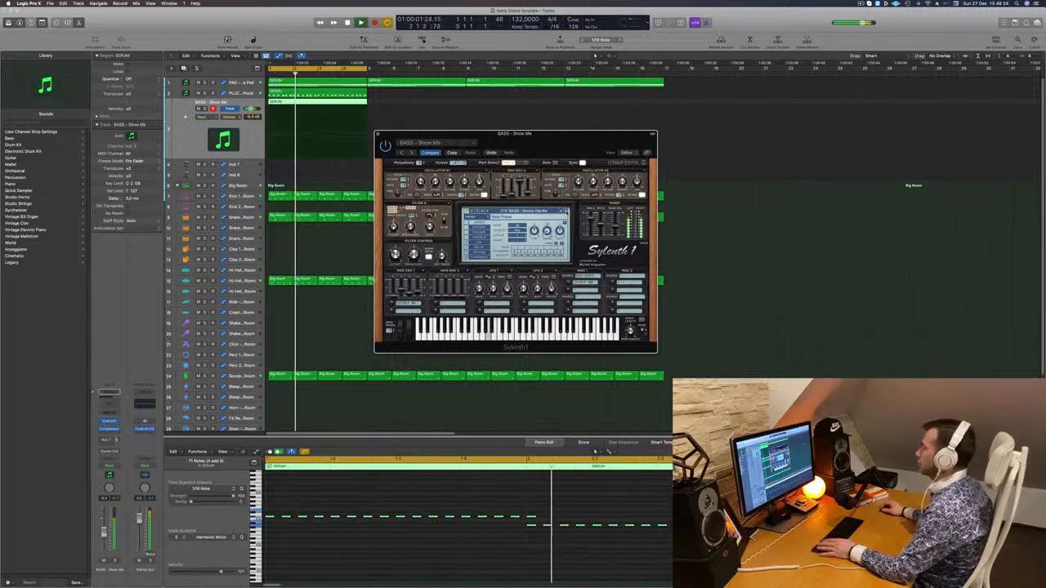
left_click(565, 211)
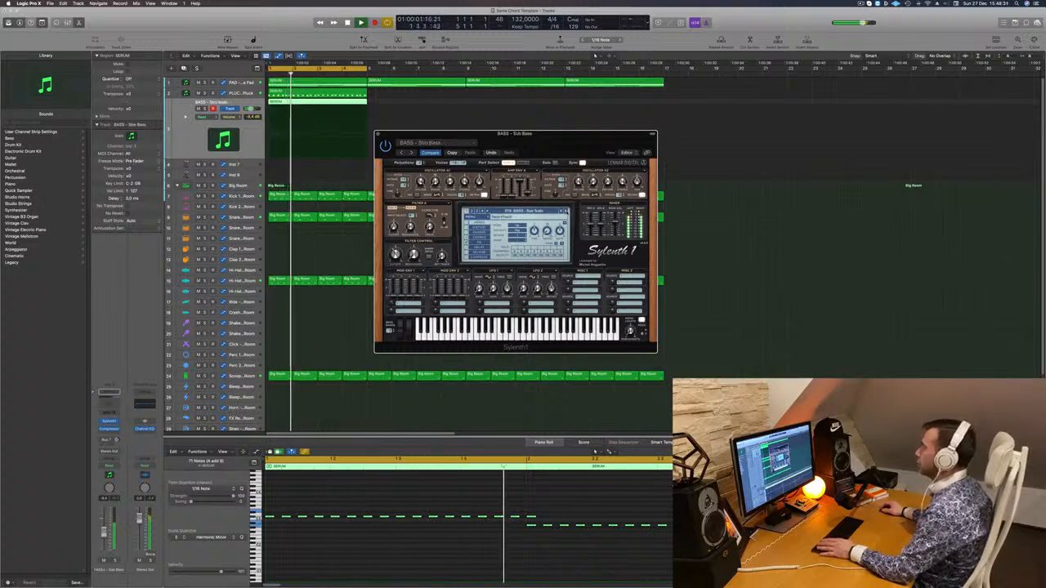
Continue through the bass presets past Sun To Me, Trance Bassline 2 and Wide Boy, and load BASS - Wippenberg
left_click(565, 211)
left_click(566, 211)
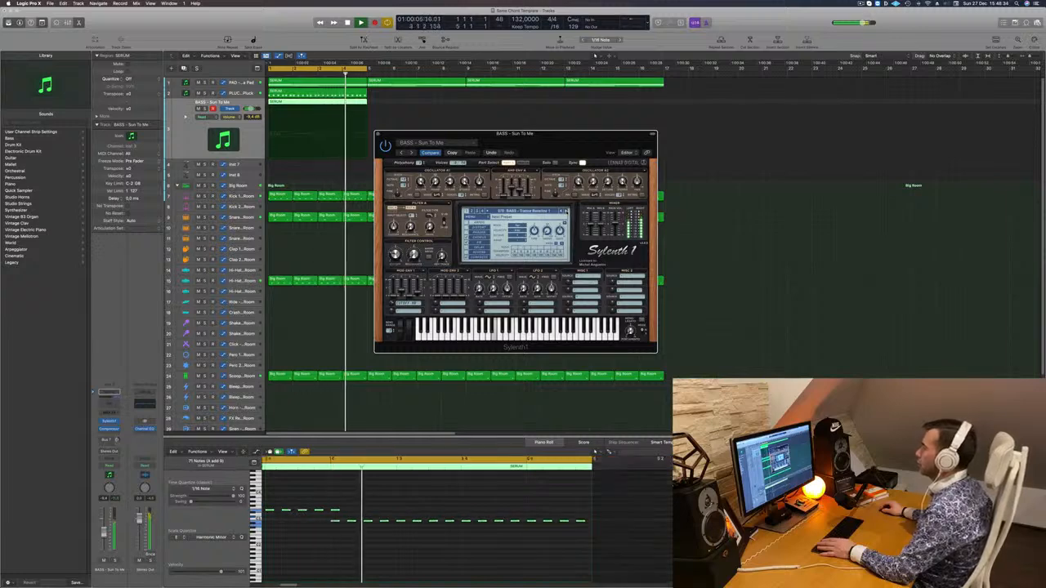
left_click(567, 212)
left_click(567, 212)
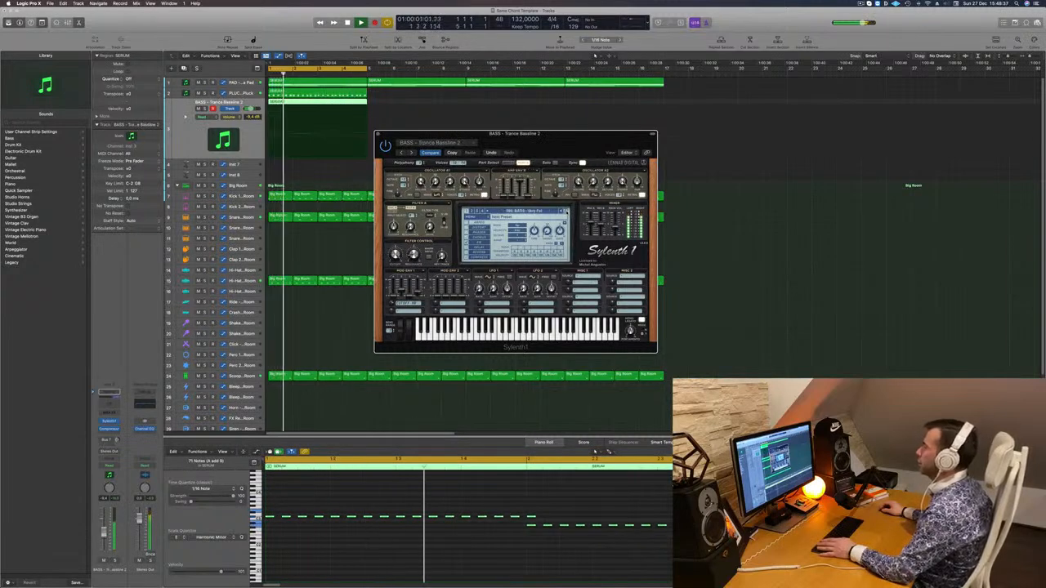
left_click(567, 212)
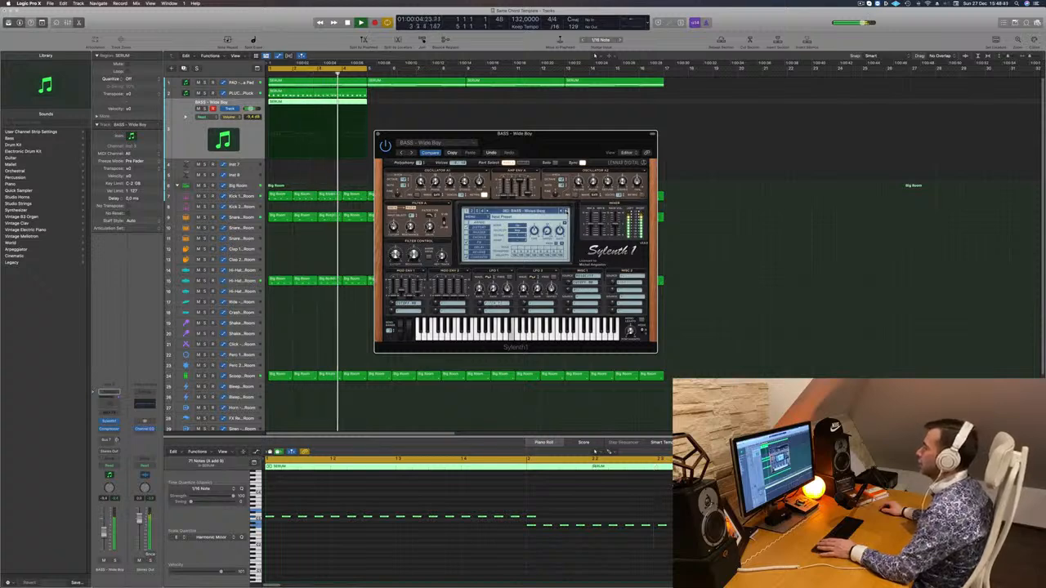
key("space")
key("space")
left_click(567, 212)
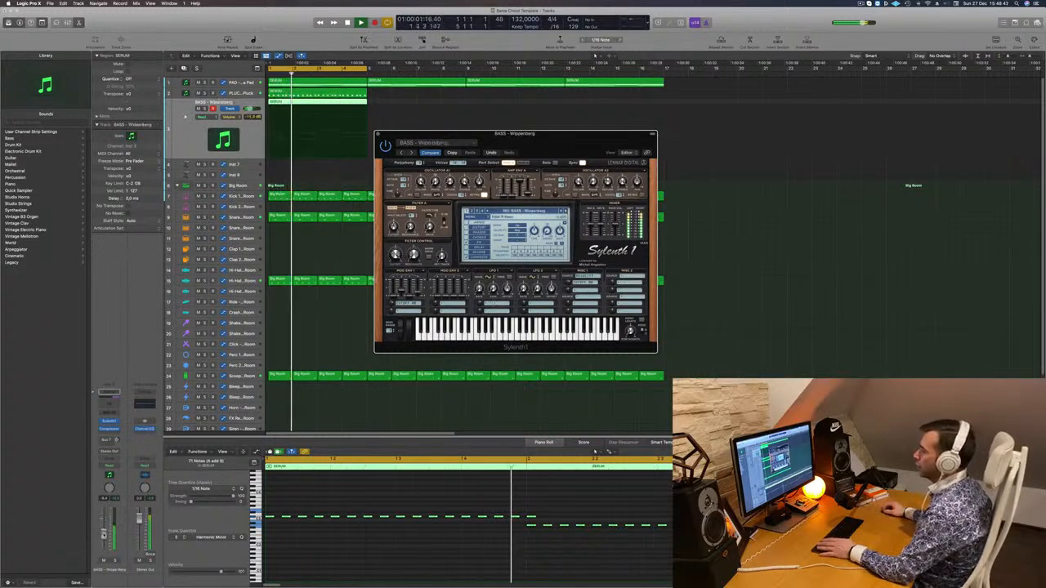
Lower the bass track's volume, compare the bass in solo and with the full loop, and close its Sylenth1 window
left_click_drag(104, 549, 104, 534)
left_click(115, 561)
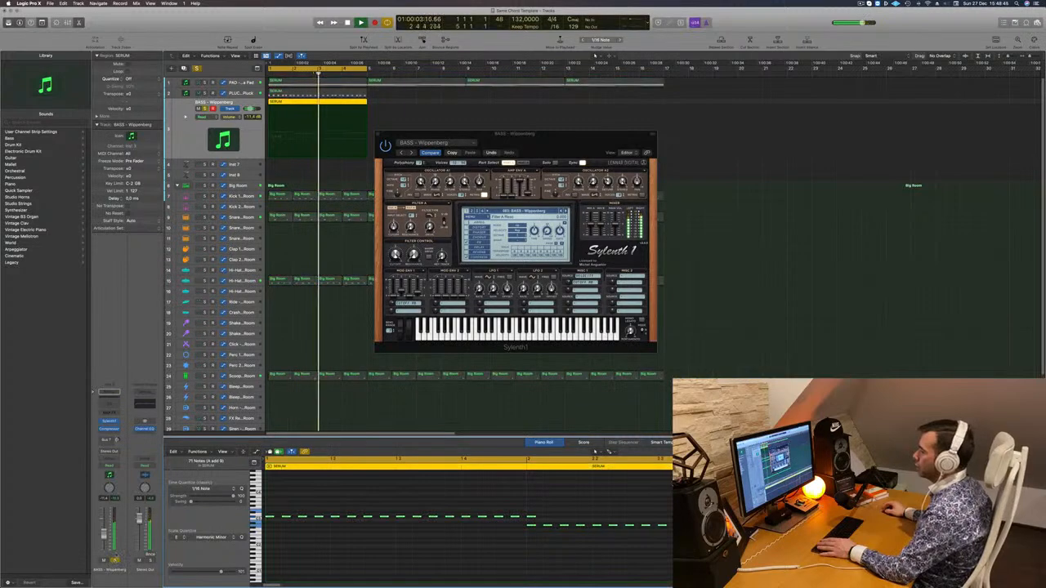
left_click(116, 560)
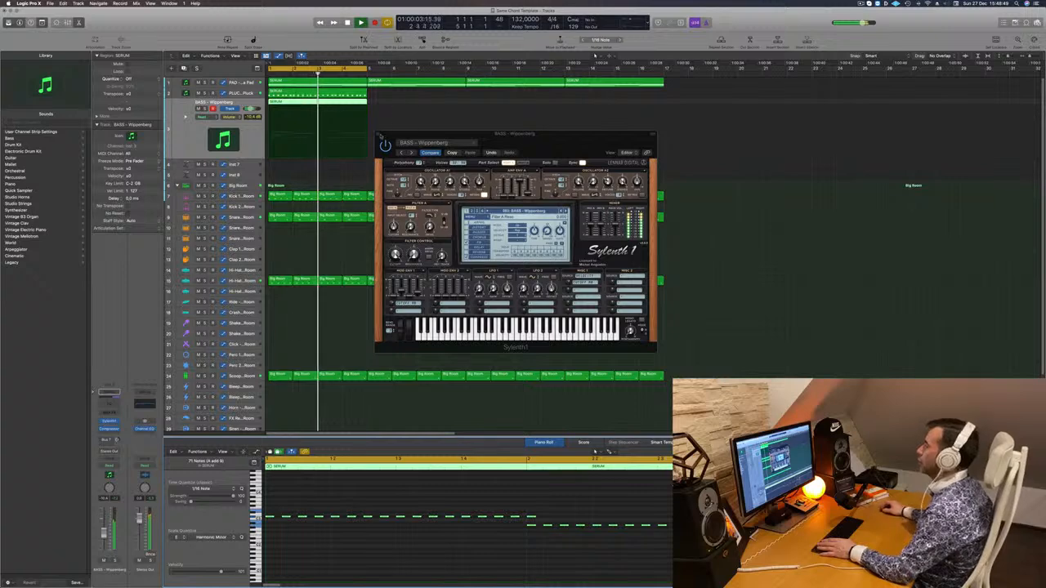
left_click(379, 134)
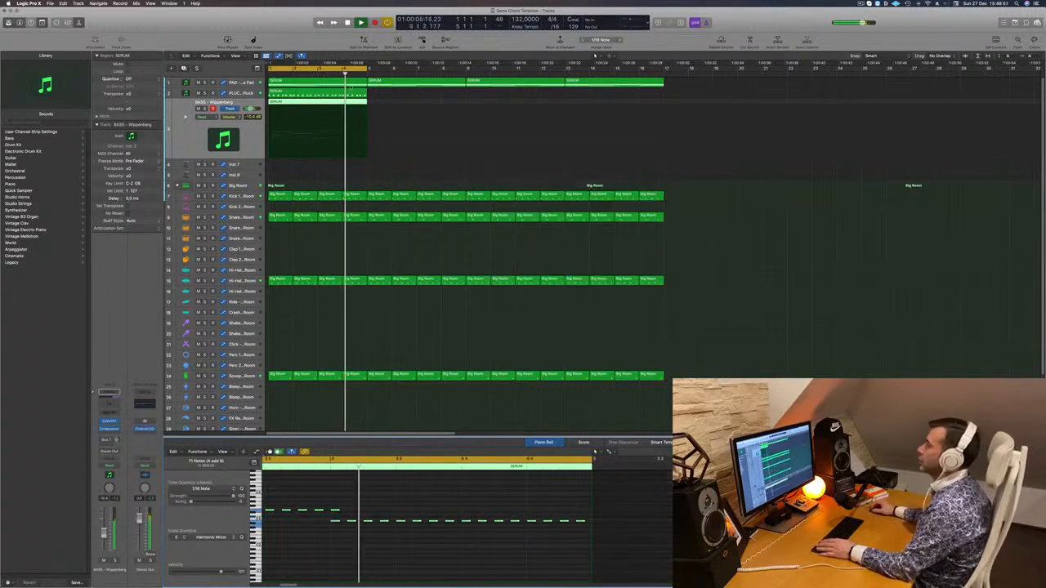
Replay the loop from the start and inspect the Anjuna Pad patch in Sylenth1 on the pad track
key("Return")
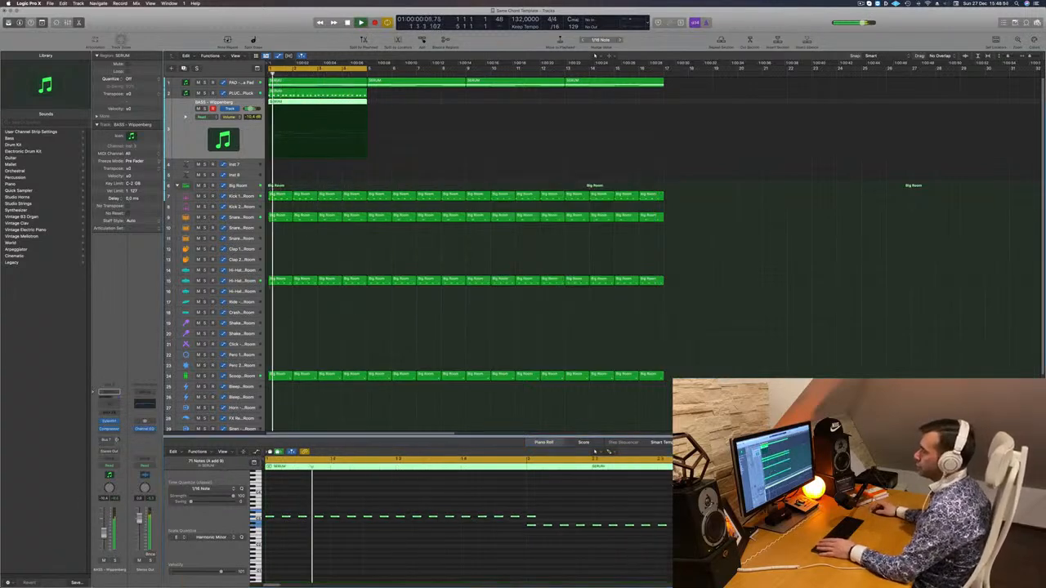
key("Return")
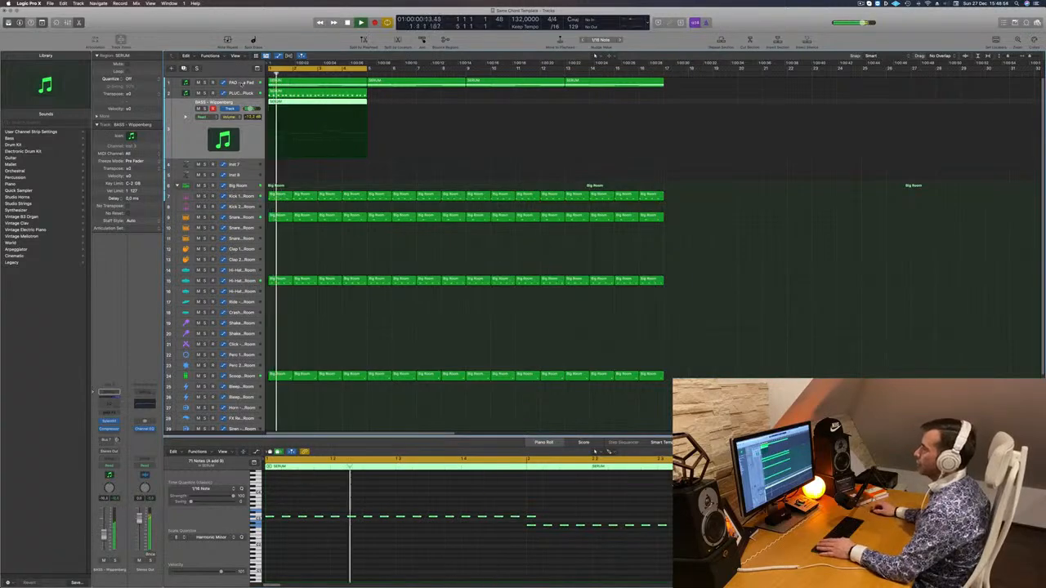
left_click(241, 83)
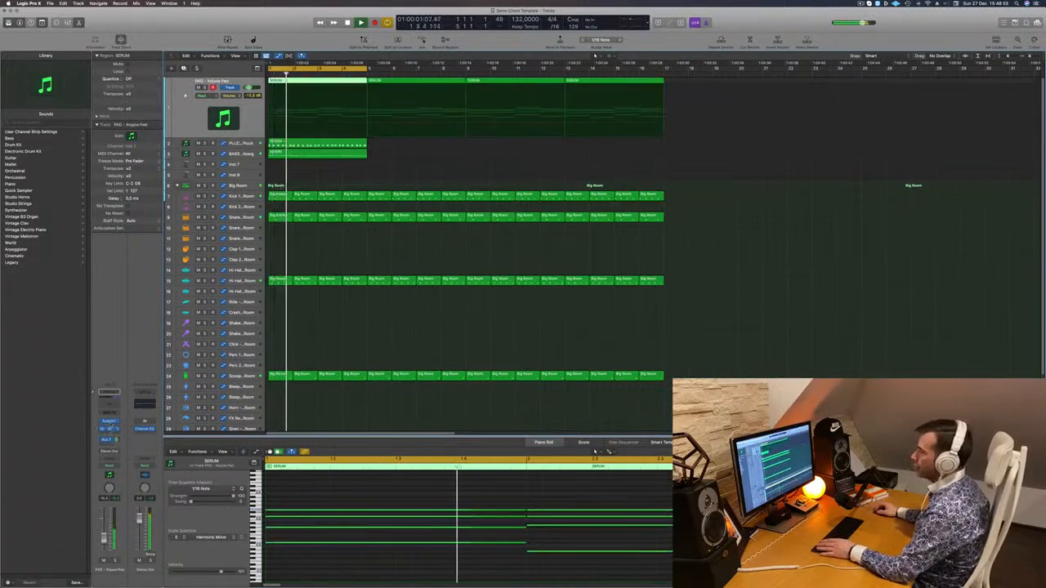
left_click(111, 422)
key("Return")
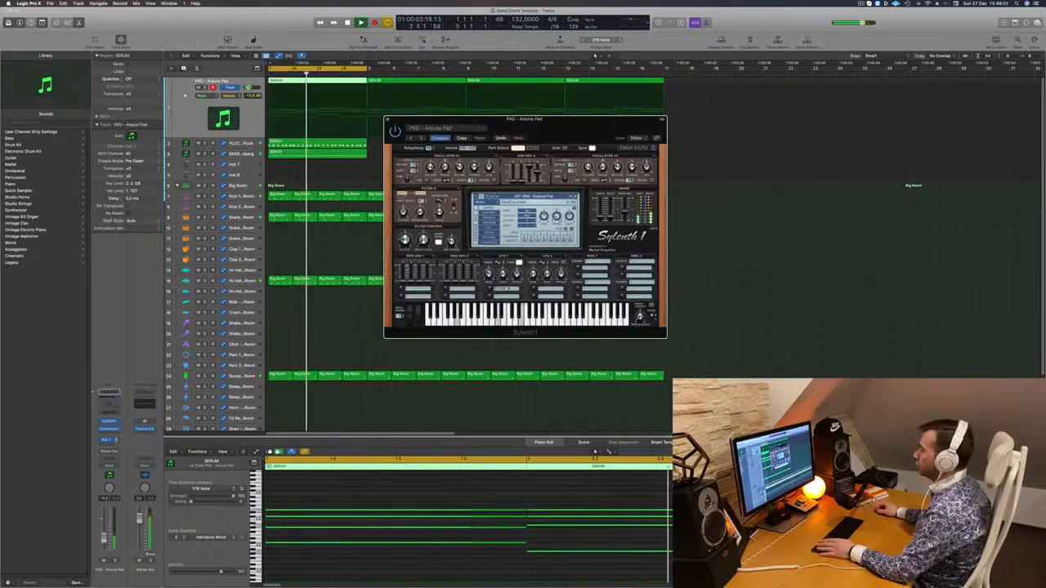
left_click(386, 121)
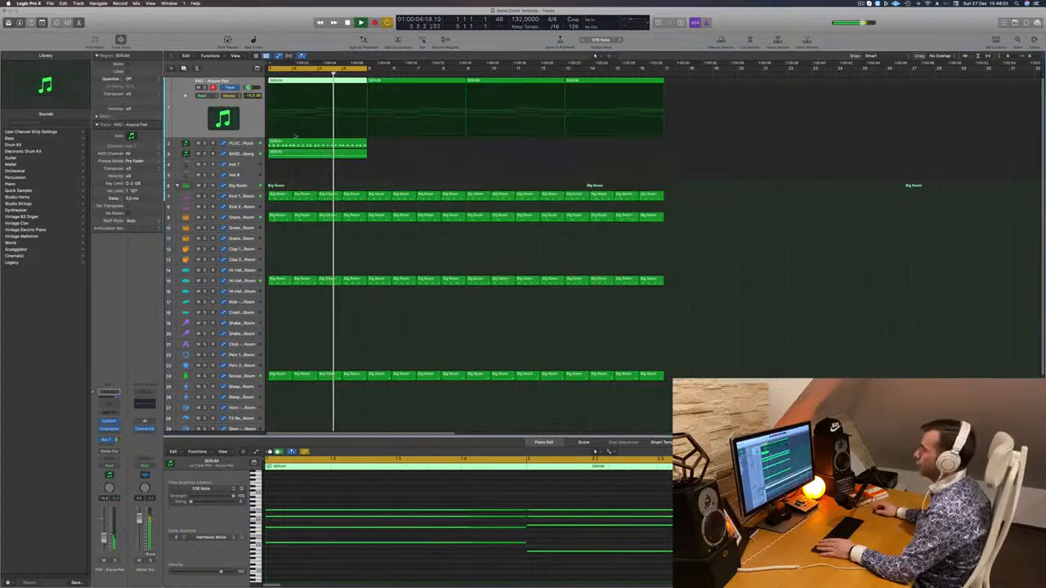
Inspect the Metallic Pluck patch in Sylenth1 on the pluck track while replaying the loop from the start
key("Down")
key("Return")
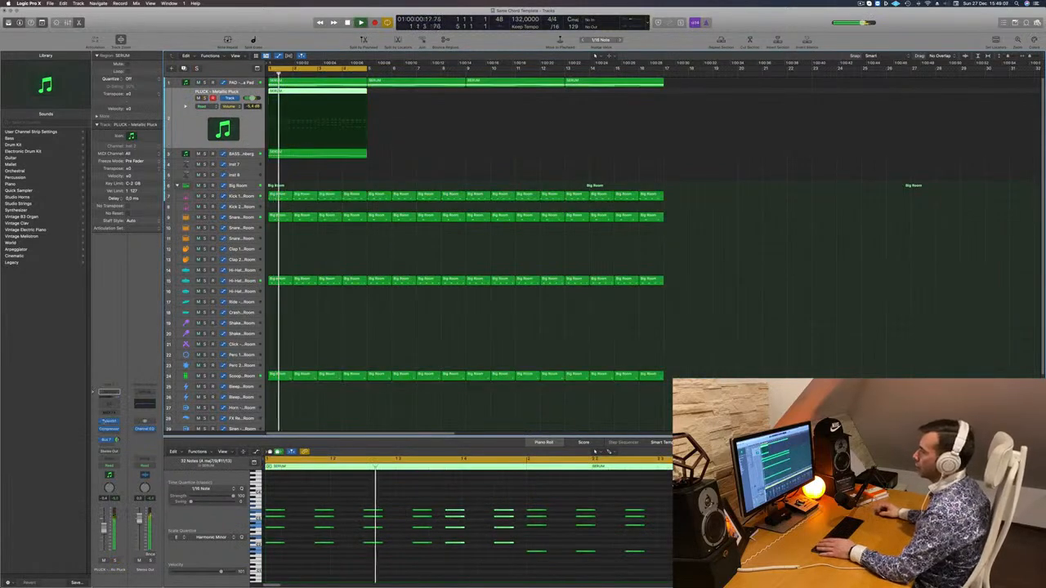
left_click(108, 422)
key("Return")
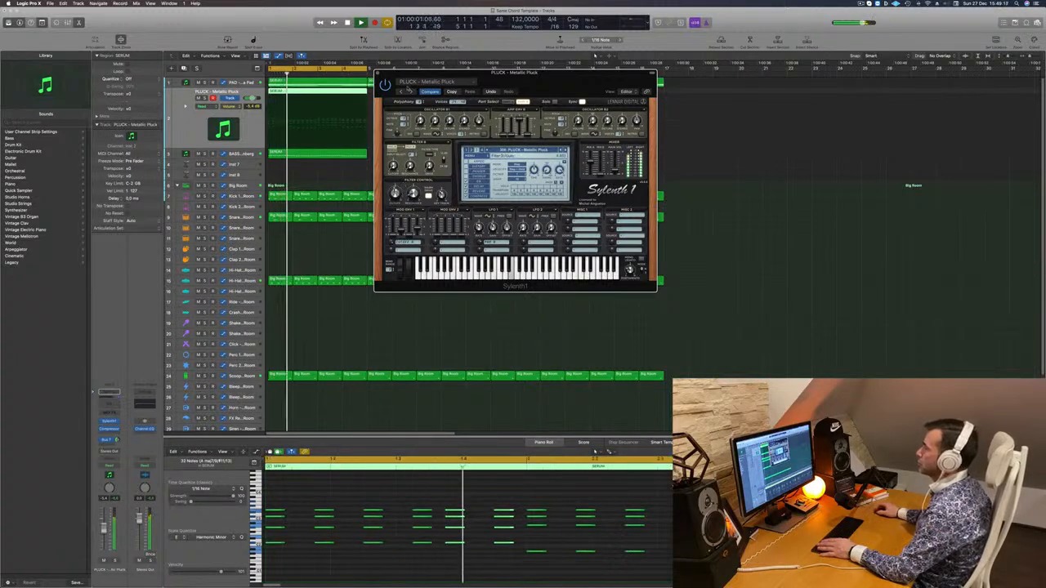
key("Return")
left_click(378, 73)
key("Return")
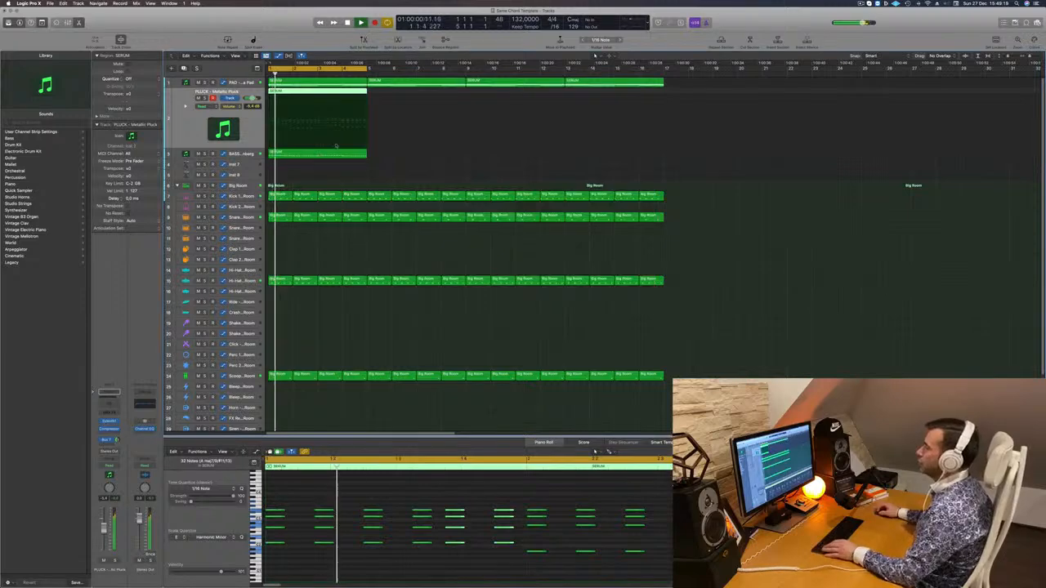
Copy the four-bar pluck and bass regions until they fill 16 bars, and extend the cycle range to bar 17
mouse_move(320, 162)
left_mouse_down()
mouse_move(342, 83)
mouse_move(337, 103)
mouse_move(340, 94)
mouse_move(432, 97)
mouse_move(304, 158)
left_mouse_up()
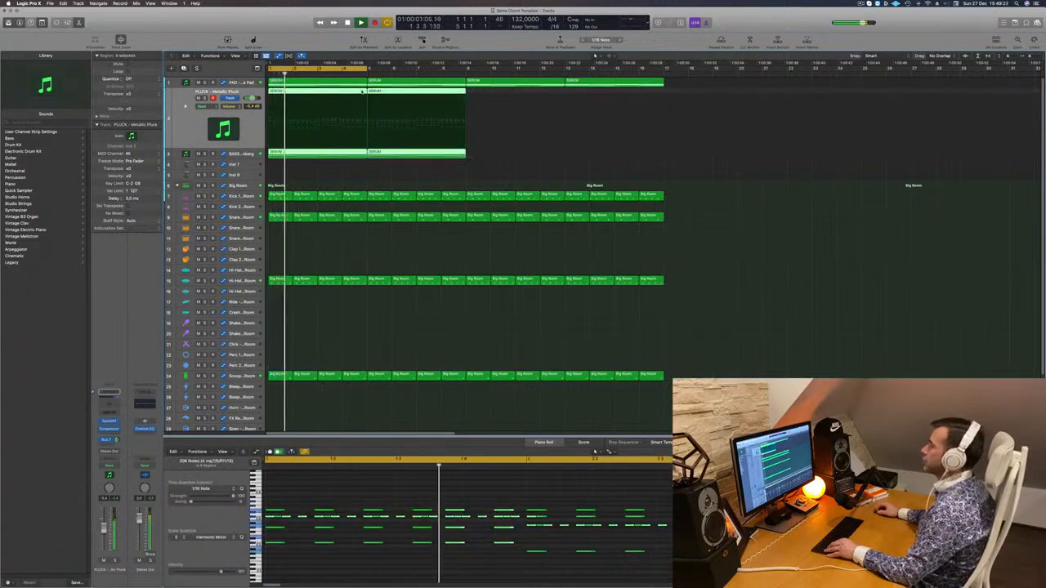
left_click_drag(362, 92, 561, 95)
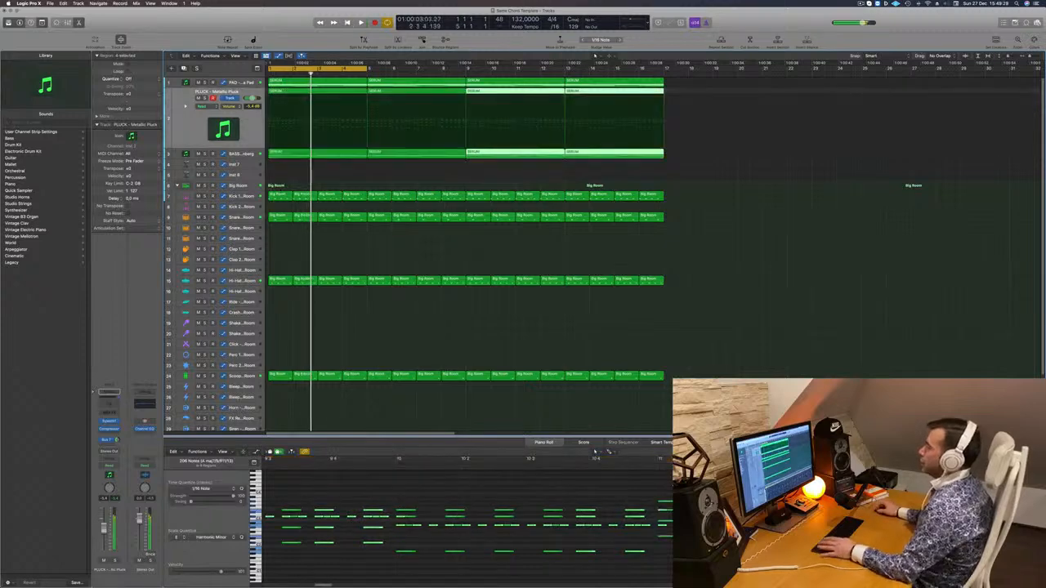
left_click_drag(367, 68, 666, 69)
left_click(318, 172)
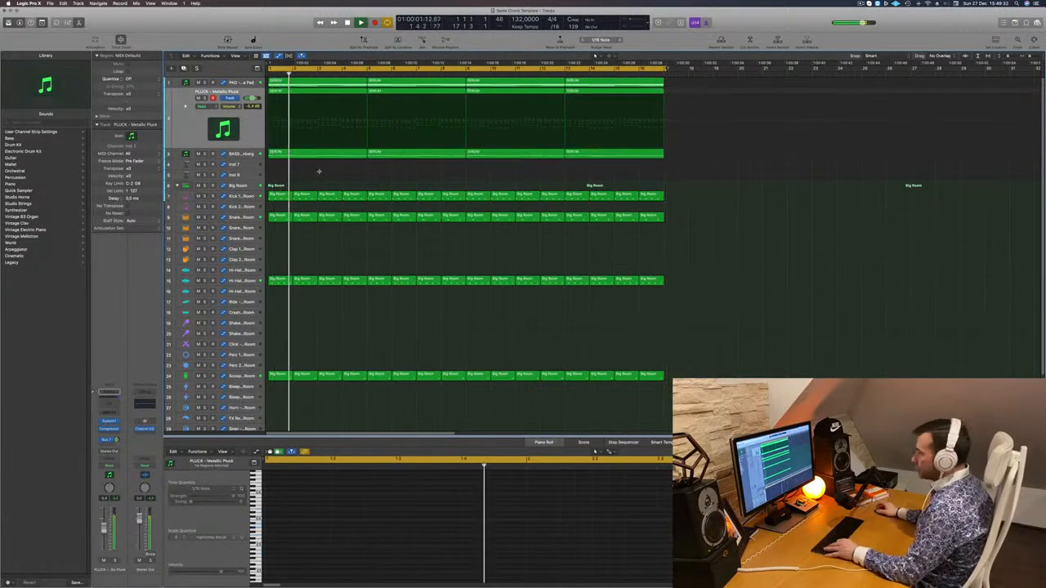
Color and name all regions in the arrangement by their tracks
key("super+a")
right_click(343, 152)
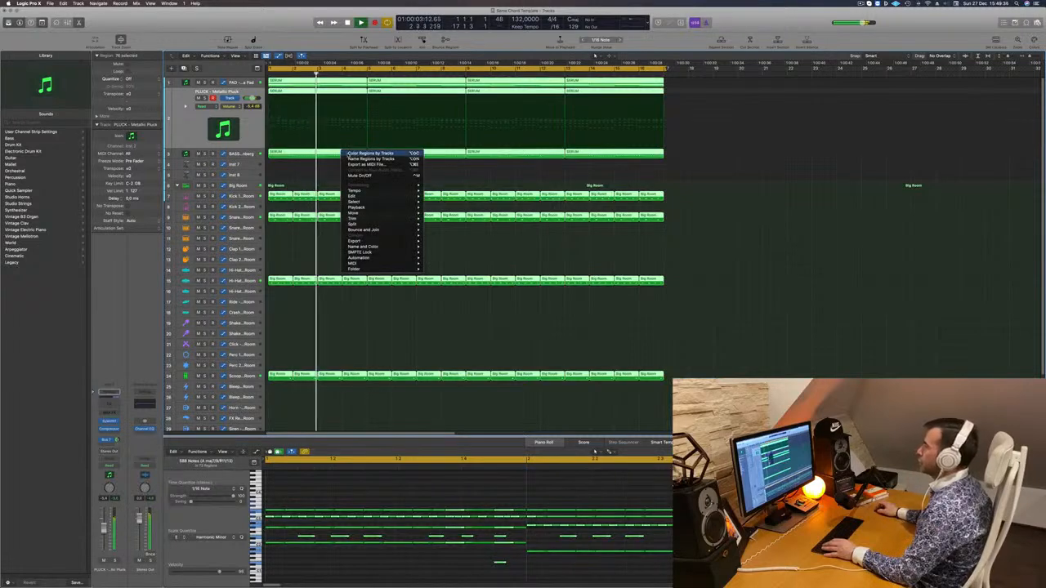
left_click(369, 154)
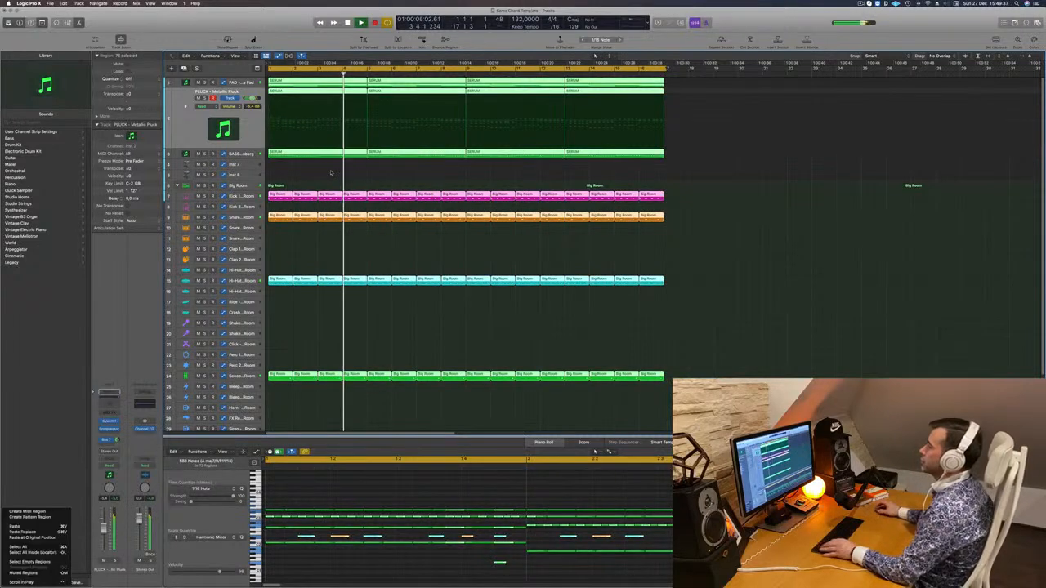
key("alt+shift+n")
key("Return")
left_click(197, 197)
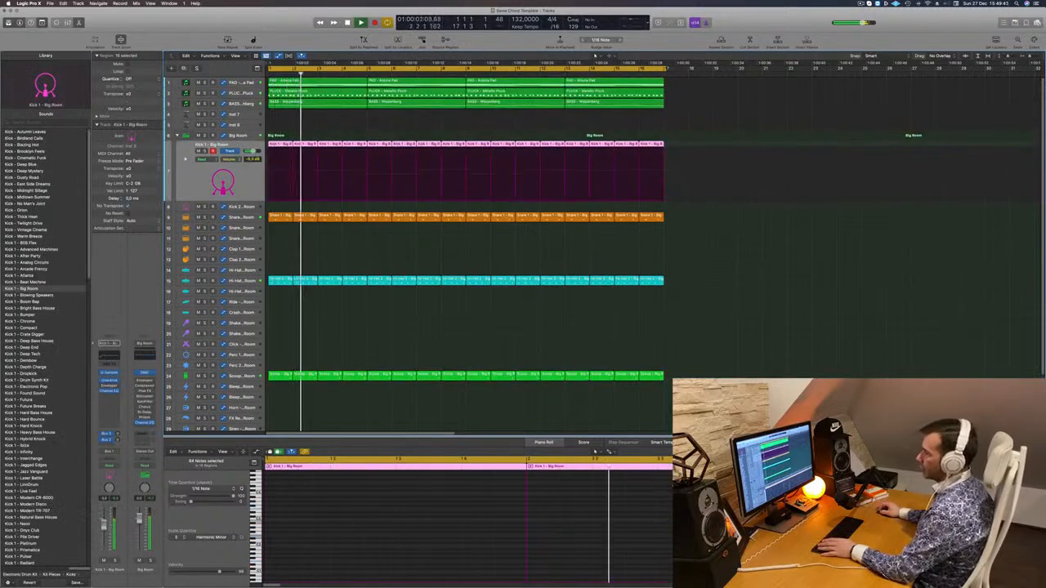
left_click(291, 121)
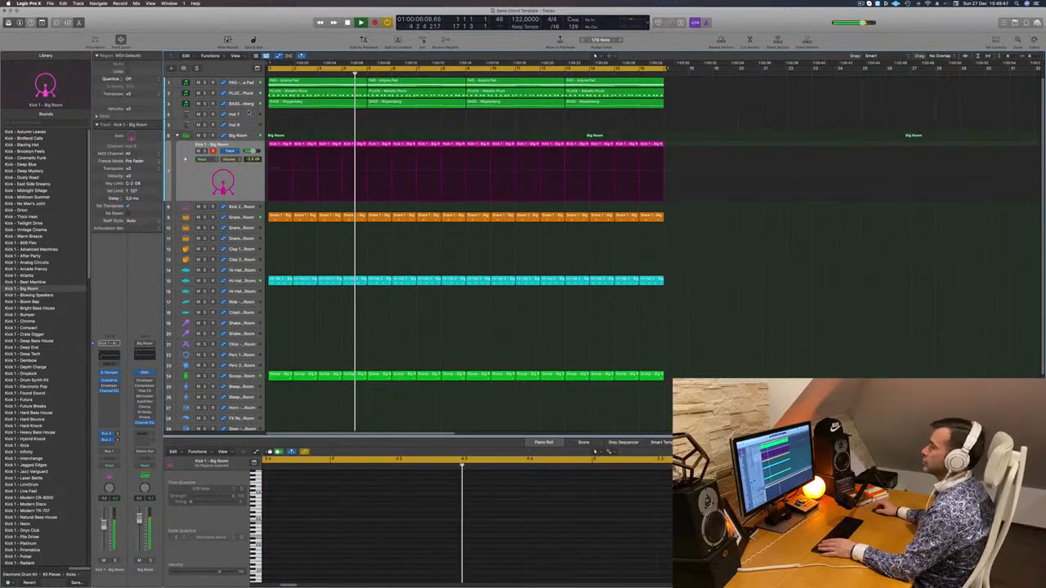
Duplicate the Anjuna Pad track with its settings and place the empty copy directly below the bass track
left_click(246, 114)
key("Return")
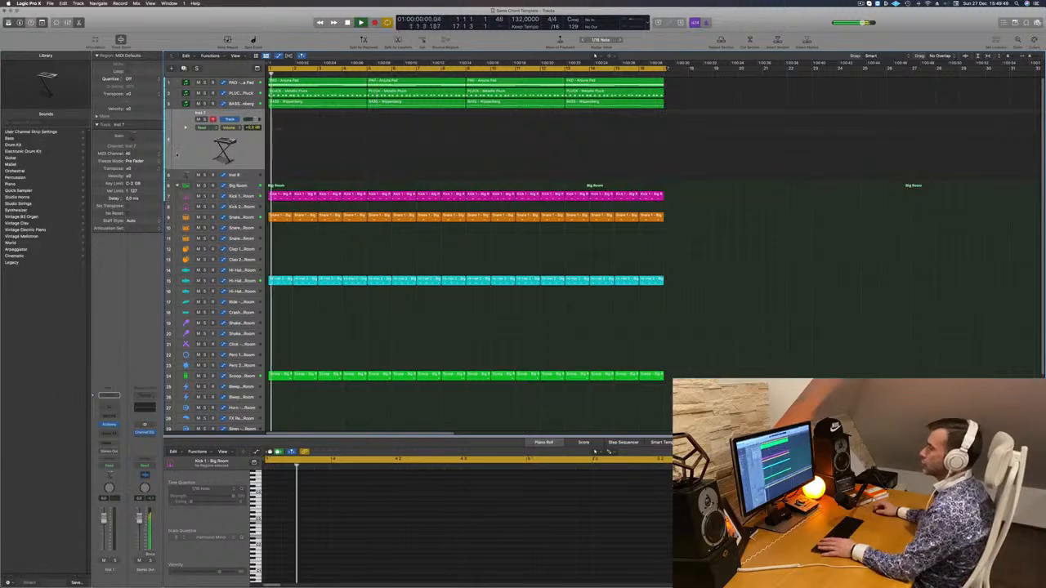
left_click(237, 83)
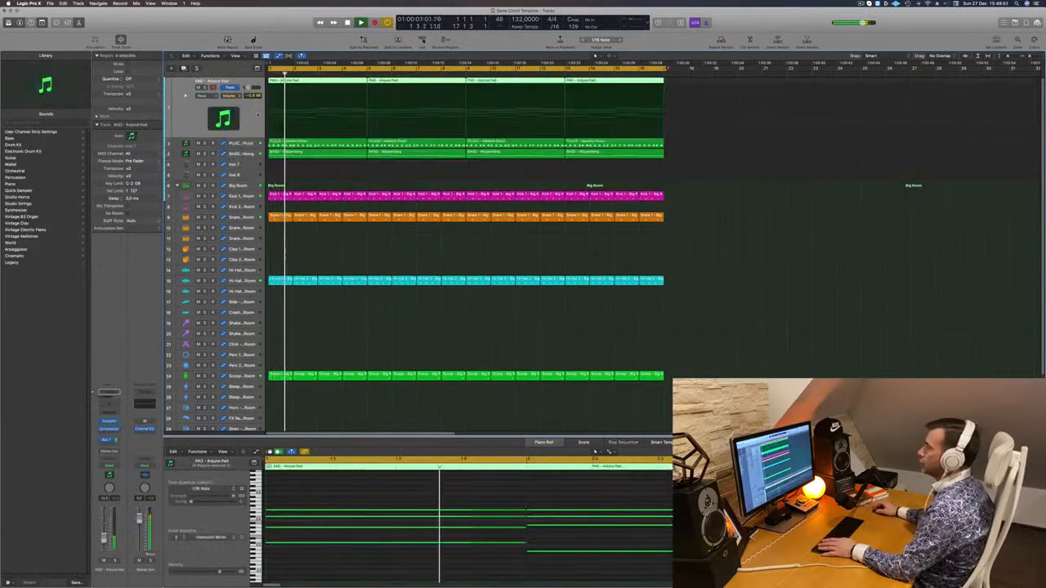
key("super+d")
left_click_drag(242, 113, 249, 167)
key("Return")
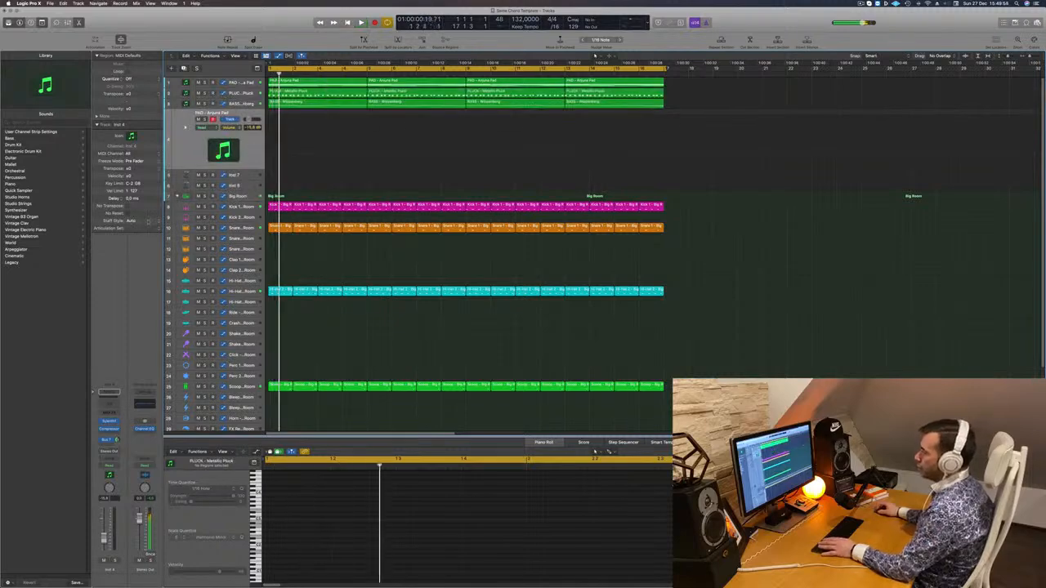
Show the Musical Typing keyboard for the duplicated pad track and restart the loop to play along
key("Return")
key("super+k")
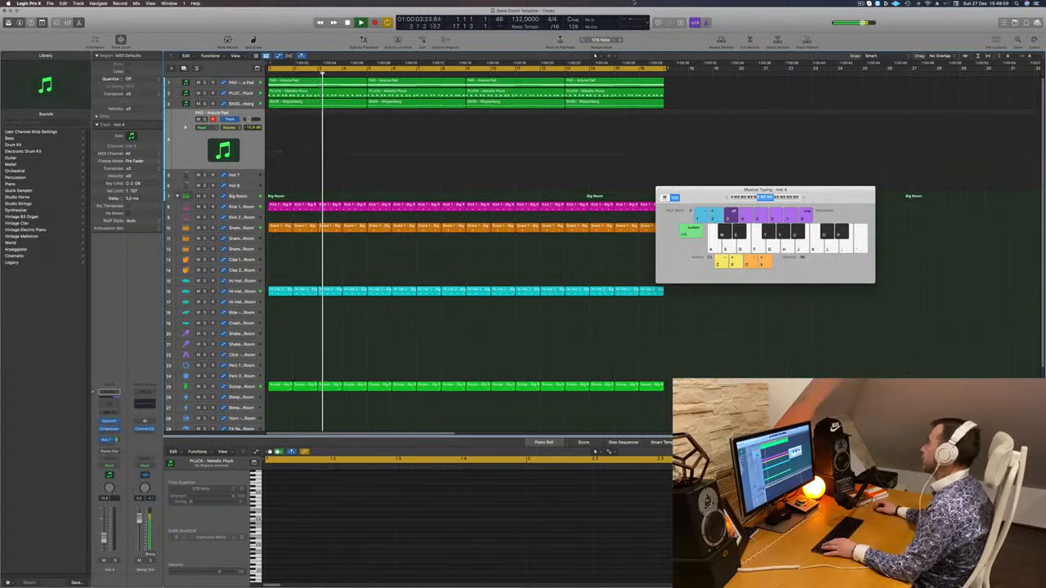
key("Return")
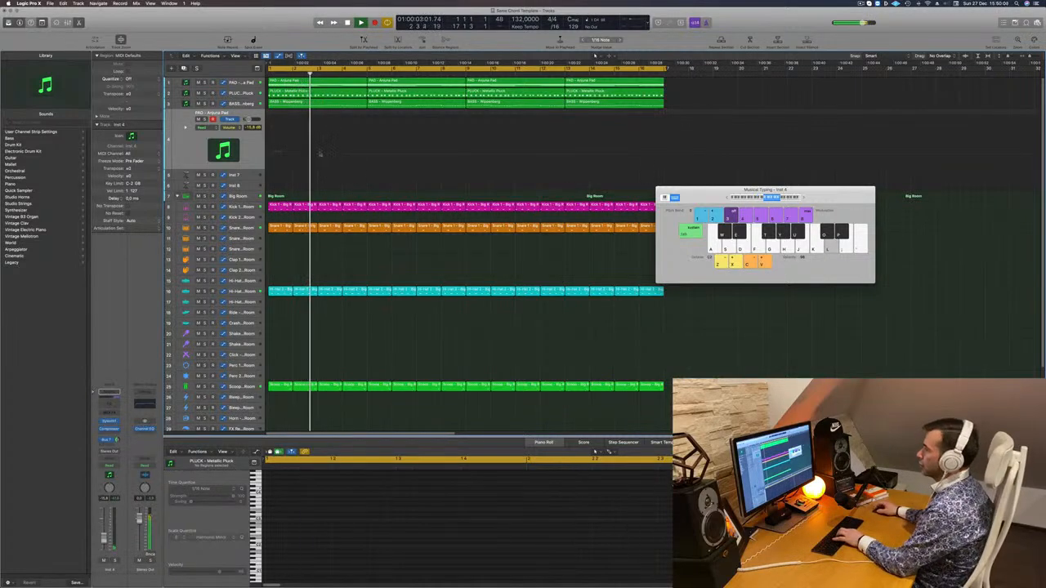
With the duplicated pad's Sylenth1 open and its track volume raised to -7.2 dB, record a played melody over the loop
key("v")
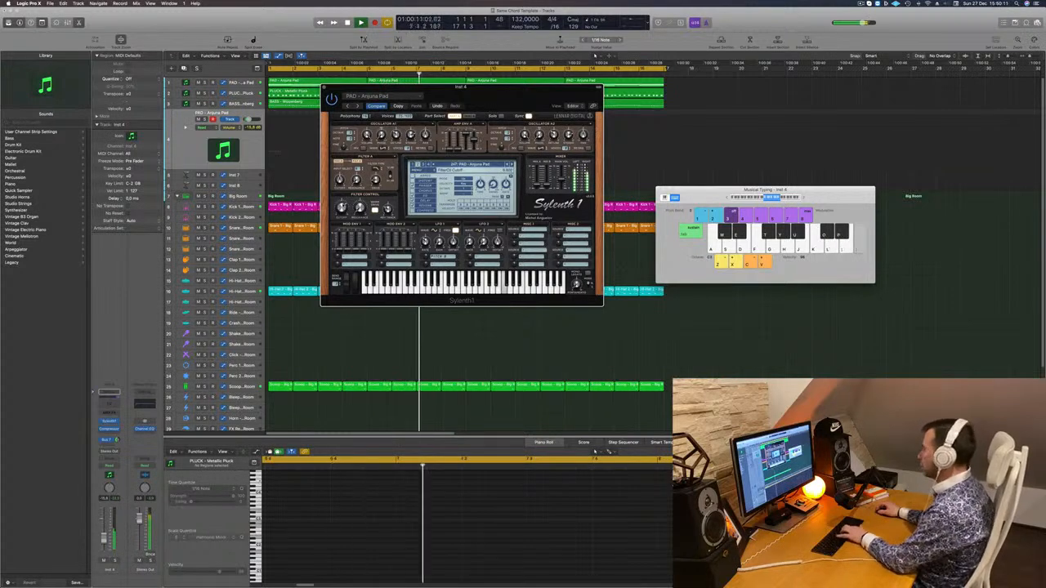
left_click_drag(461, 86, 659, 99)
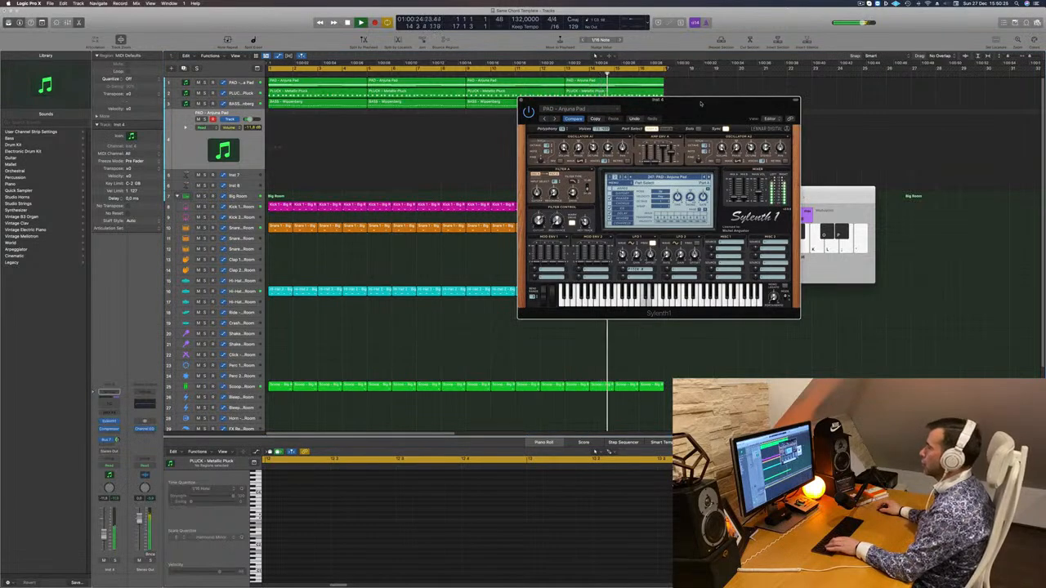
left_click_drag(656, 108, 617, 112)
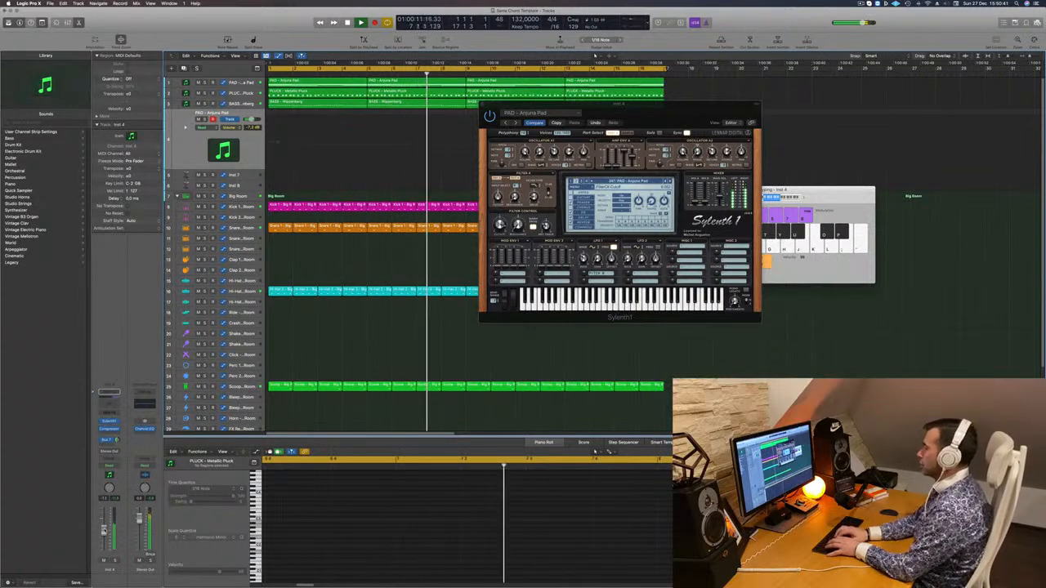
key("r")
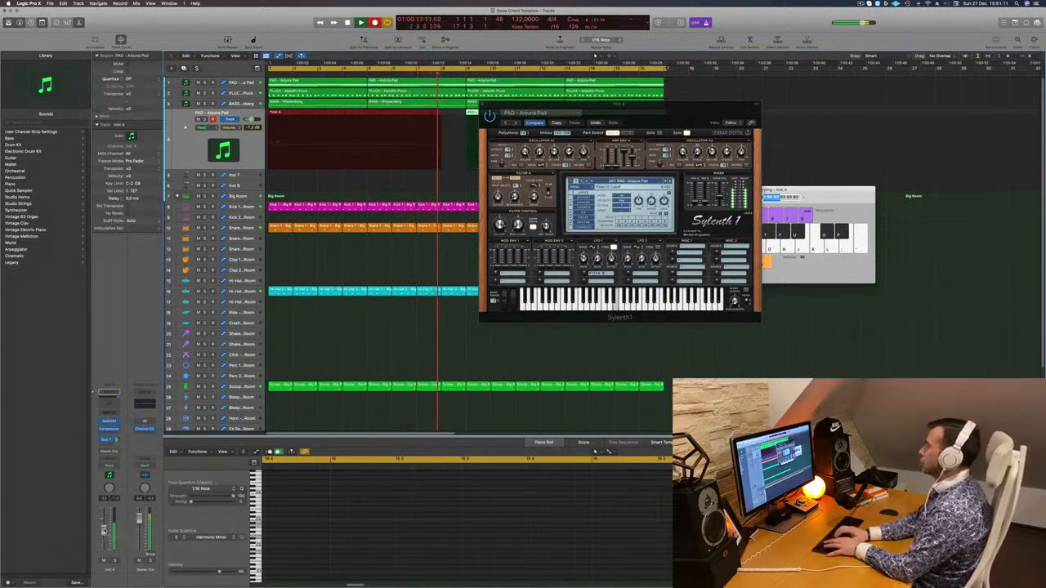
key("space")
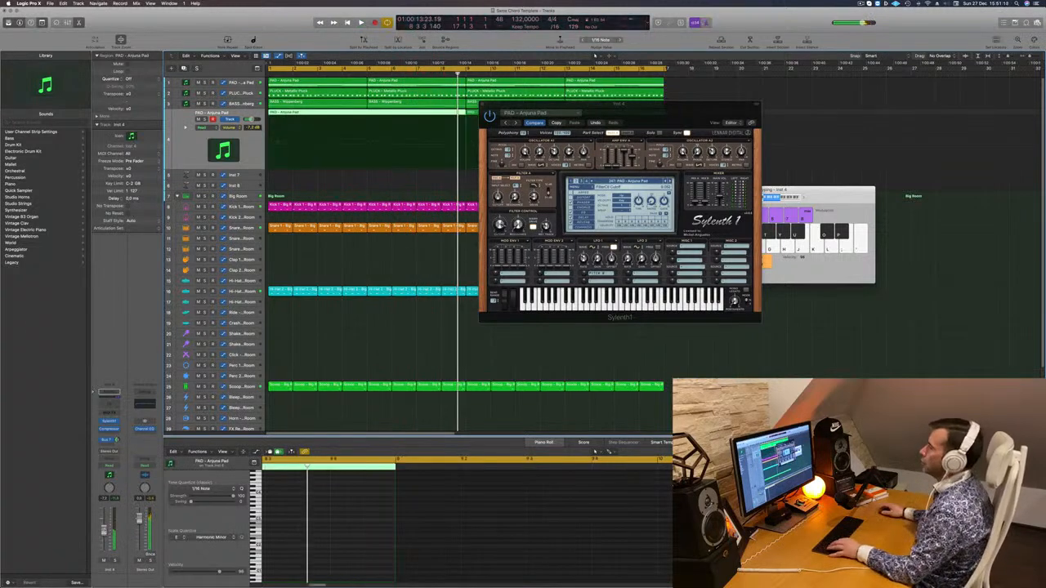
Split the recorded pad region at bar 5 and replace its first four bars with the four bars that follow
left_click(367, 117)
double_click(367, 117)
left_click(357, 115)
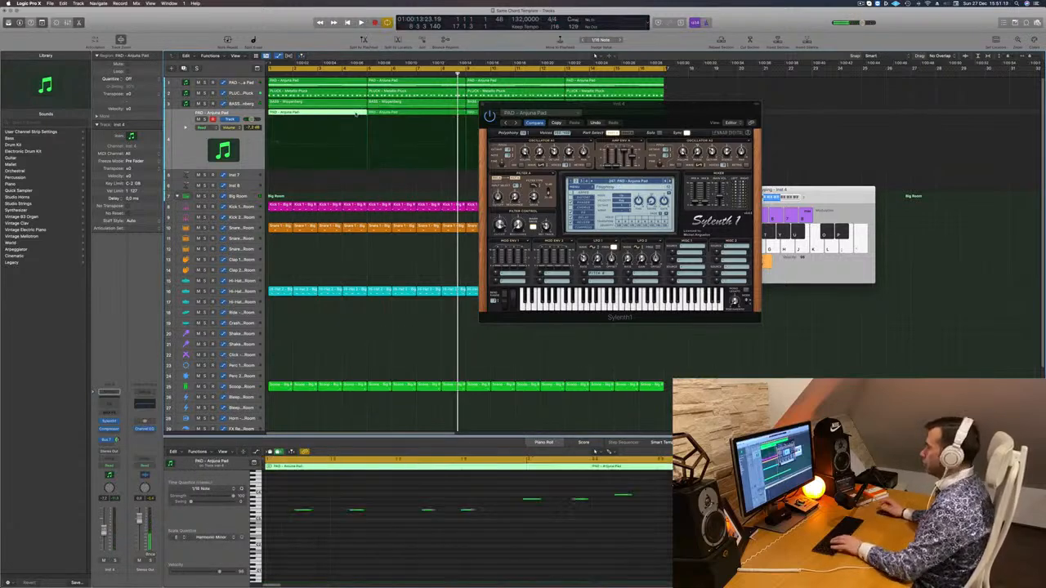
key("Delete")
left_click_drag(404, 114, 305, 114)
left_click_drag(666, 69, 664, 70)
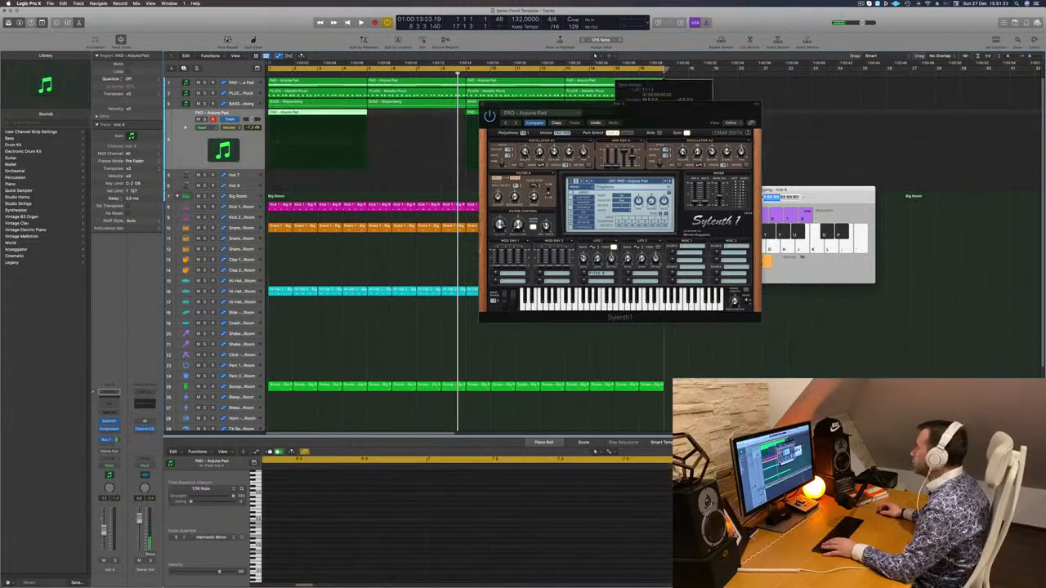
Move the Sylenth1 window aside, play the melody from bar 1 and quantize all its notes to 1/16
key("space")
left_click_drag(564, 104, 805, 108)
key("space")
key("space")
key("space")
left_click(430, 532)
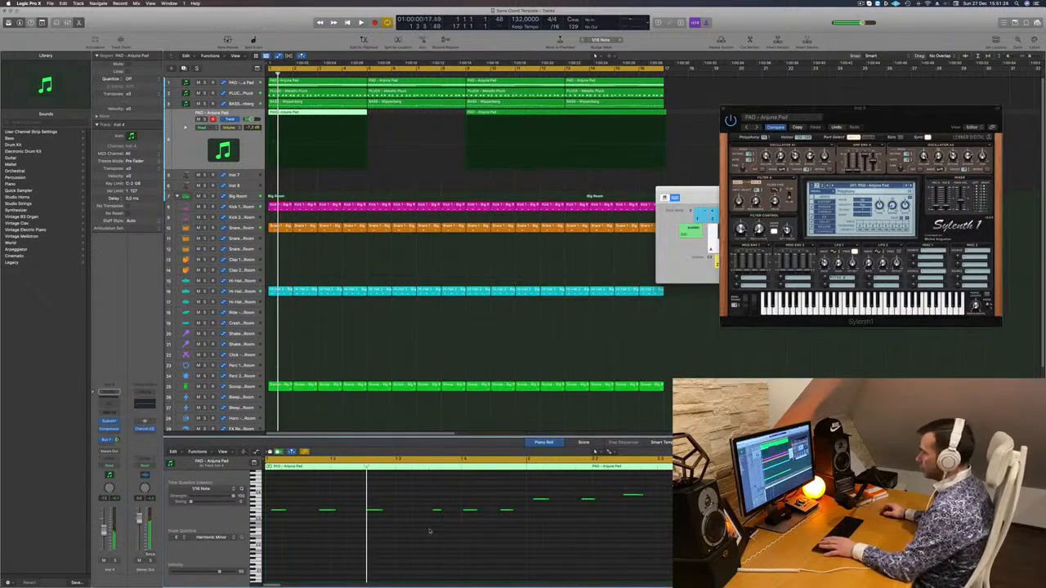
key("space")
key("super+Left")
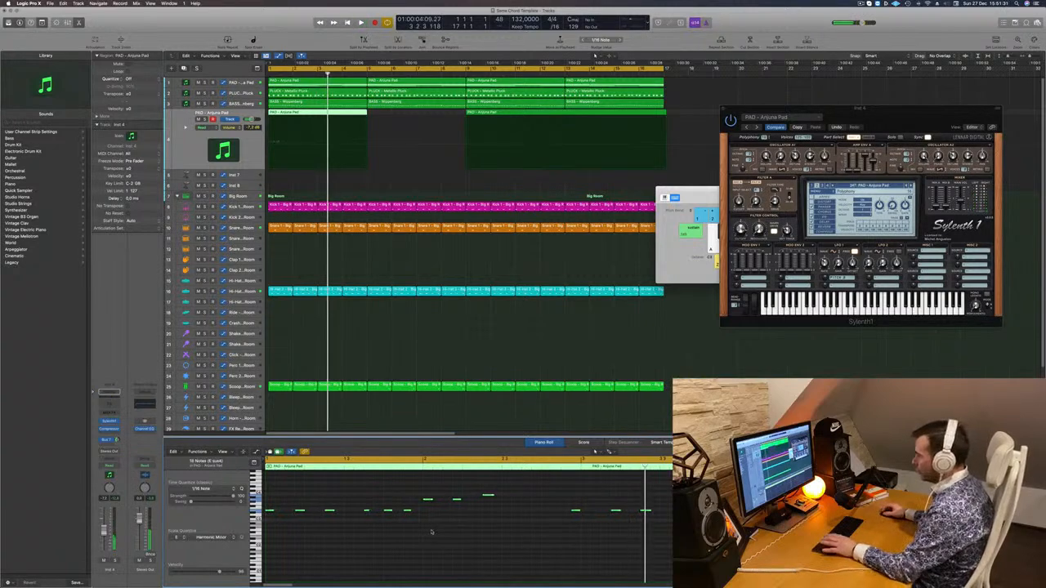
Nudge the melody note just before bar 3 one 1/16 later onto the bar line, and replay the loop to check it
key("space")
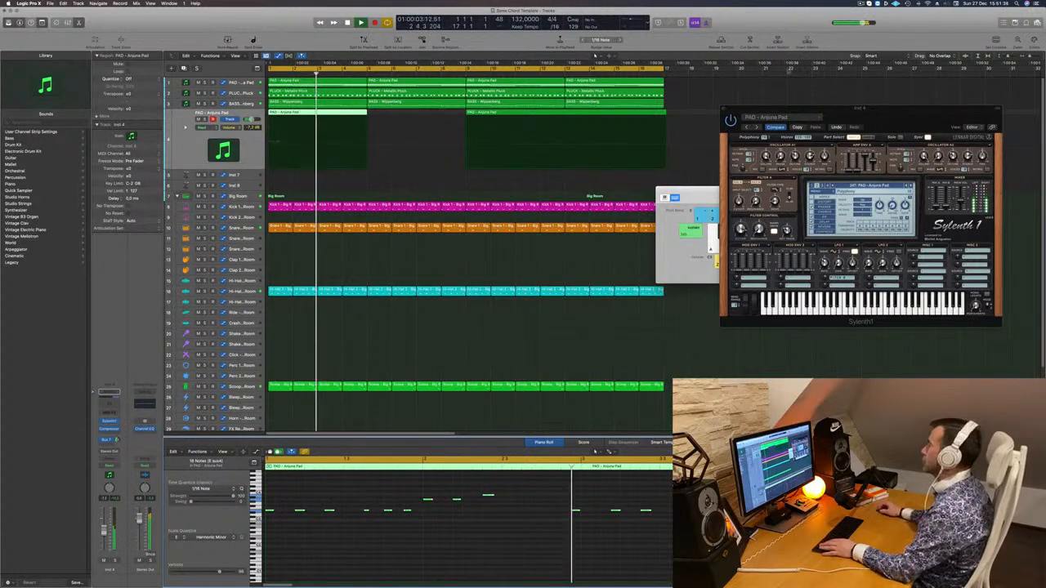
key("space")
key("space")
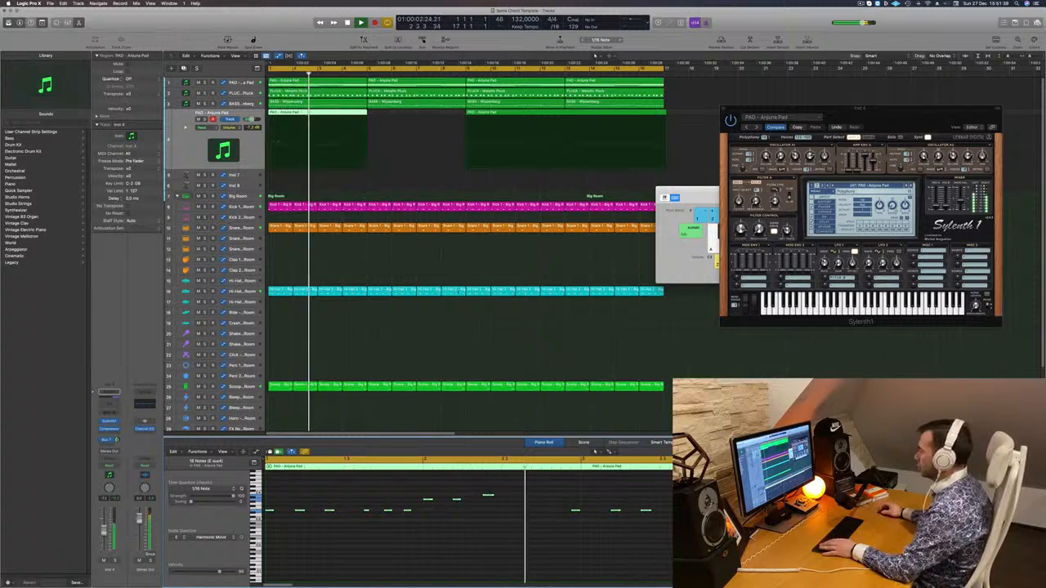
left_click_drag(559, 507, 573, 515)
key("space")
key("space")
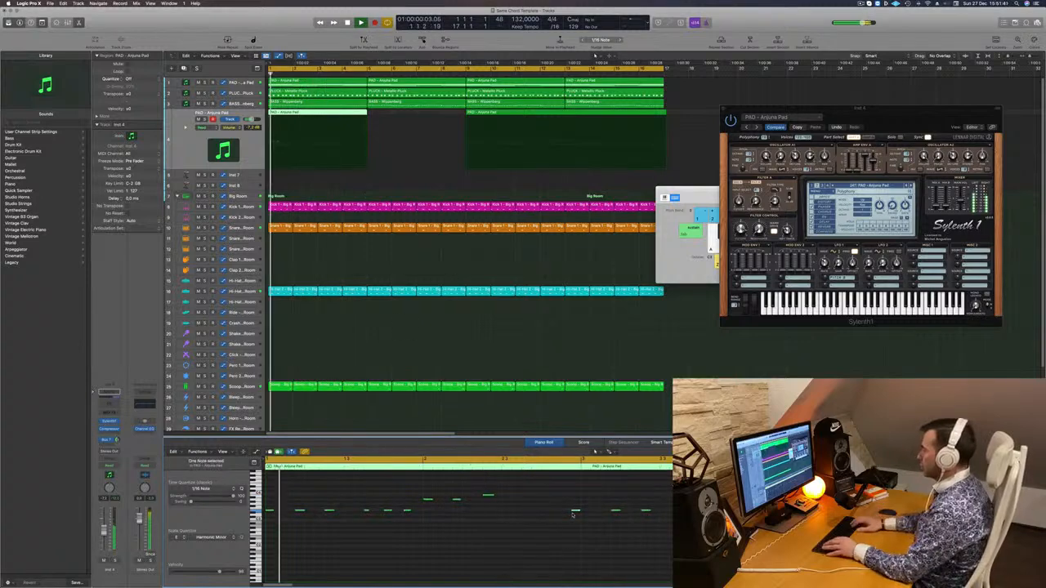
key("alt+Right")
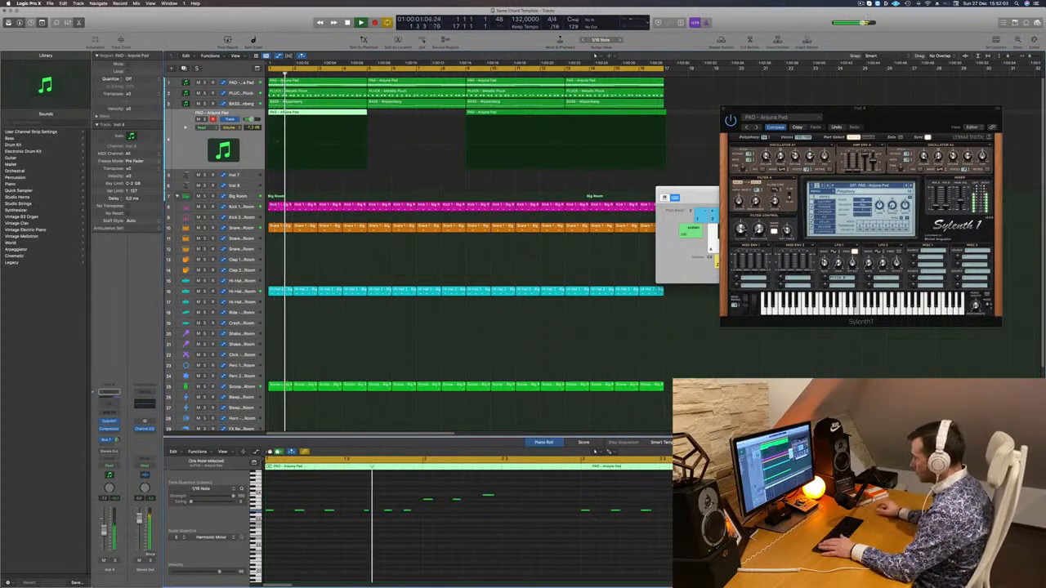
key("Return")
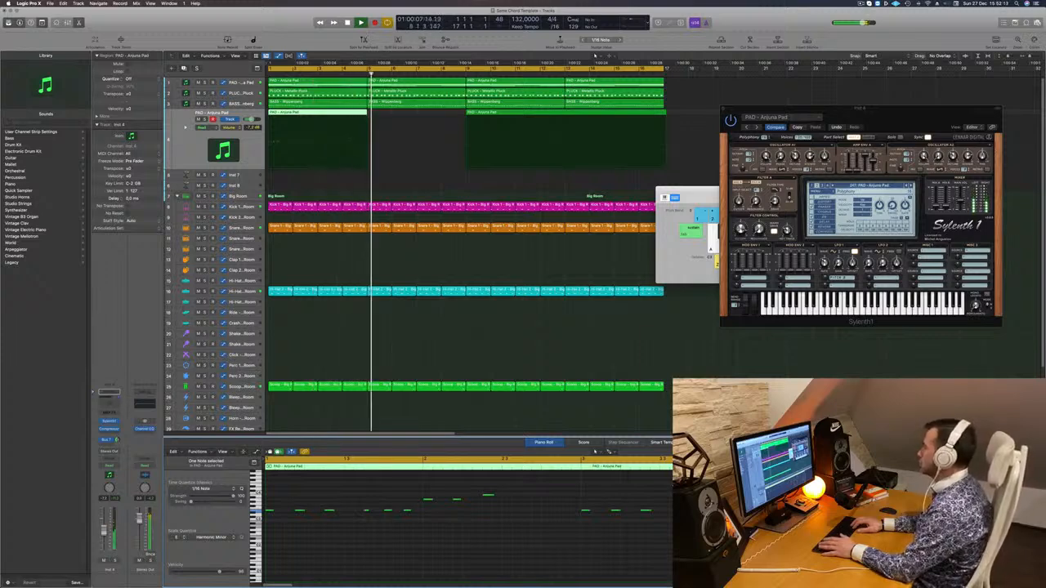
key("Return")
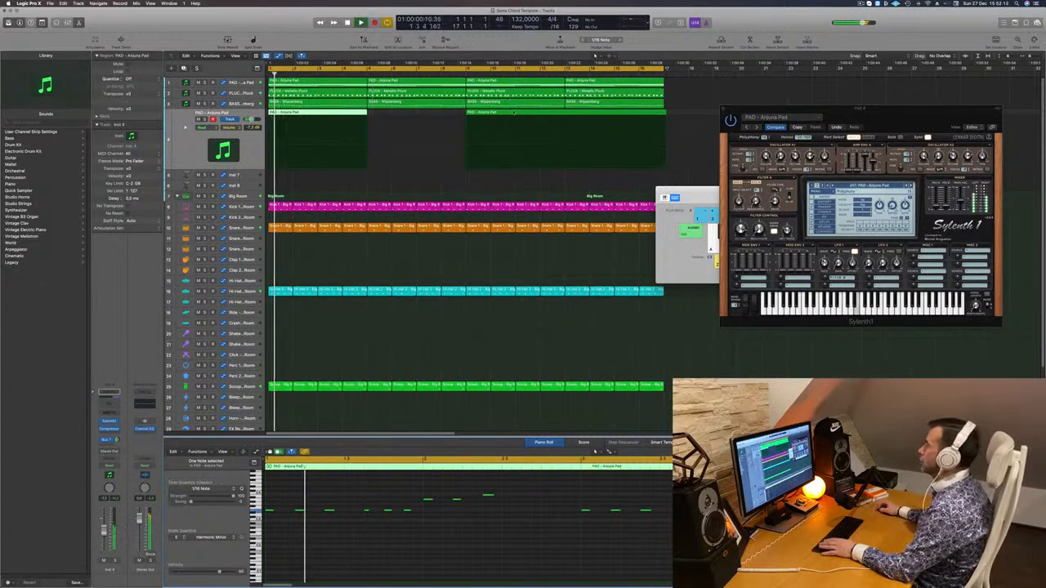
Delete the leftover recording from bar 9 and copy the corrected four-bar melody until it fills 16 bars
left_click(514, 112)
key("space")
key("Delete")
key("space")
key("space")
key("space")
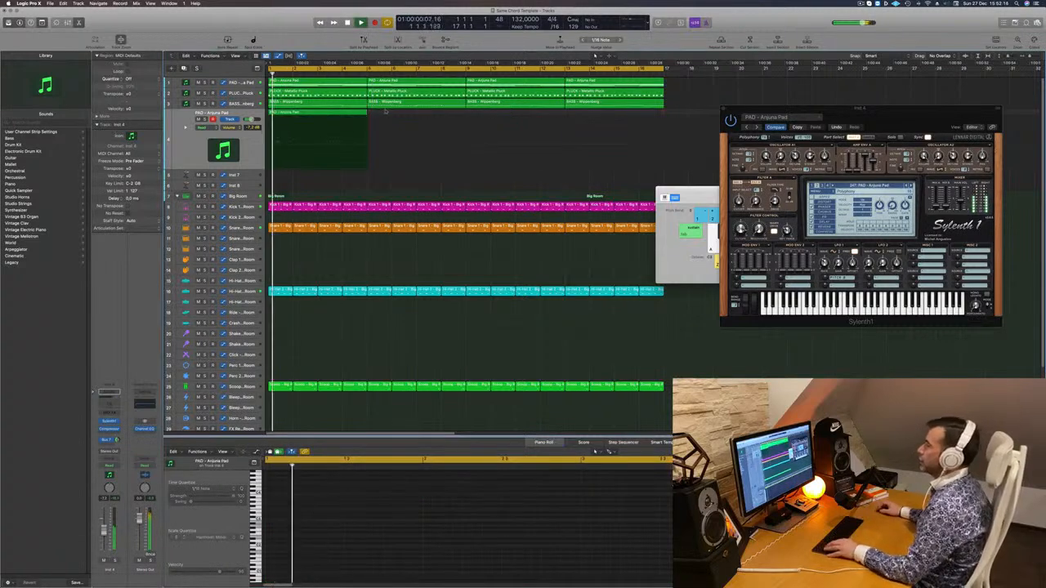
left_click_drag(310, 113, 565, 119)
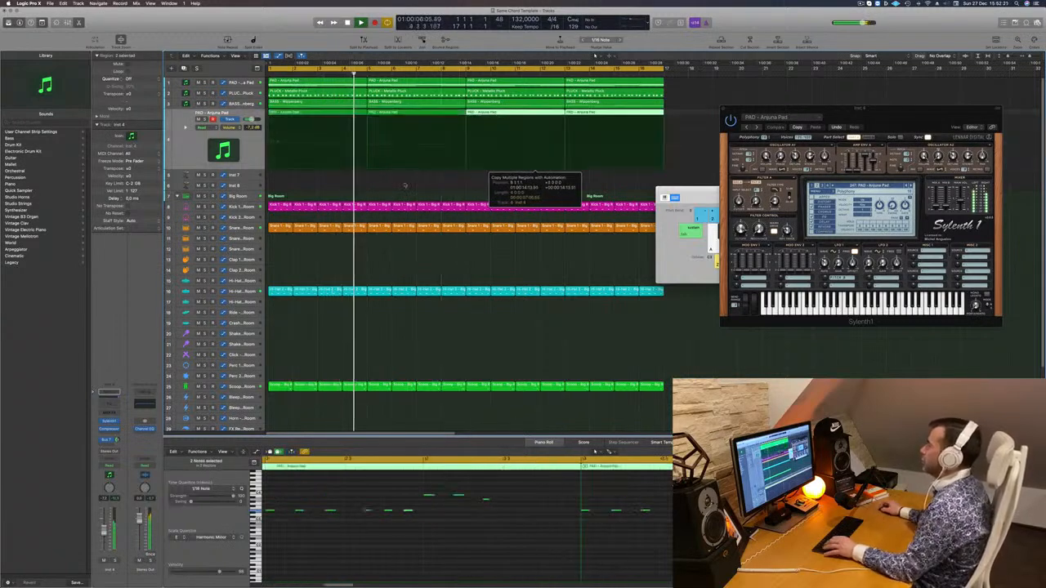
left_click(189, 141)
key("Return")
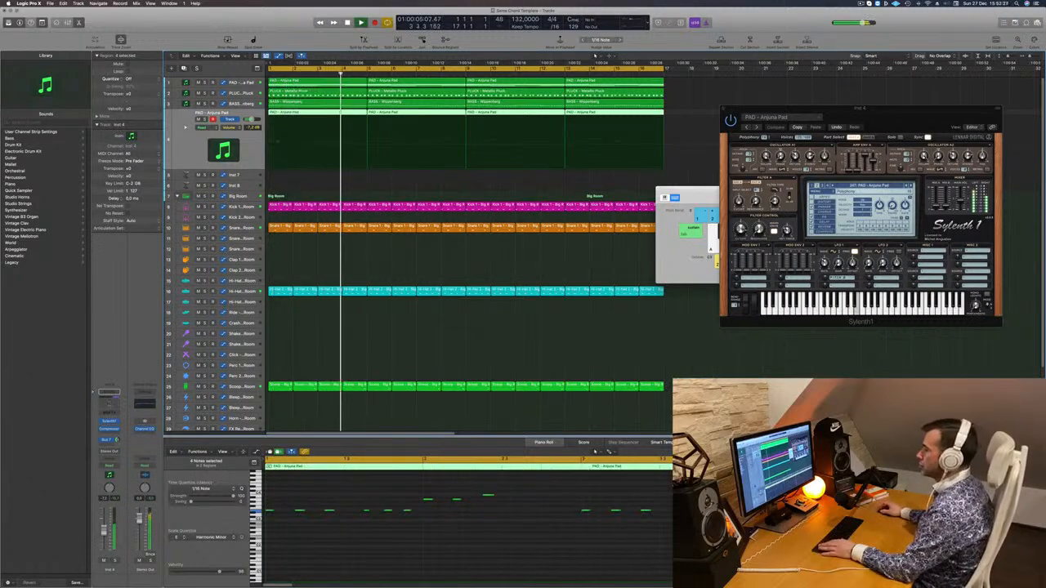
Add a Channel EQ to the duplicated pad track with a low cut at 278 Hz, 12 dB/Oct and Q 0.83
left_click(109, 404)
key("Return")
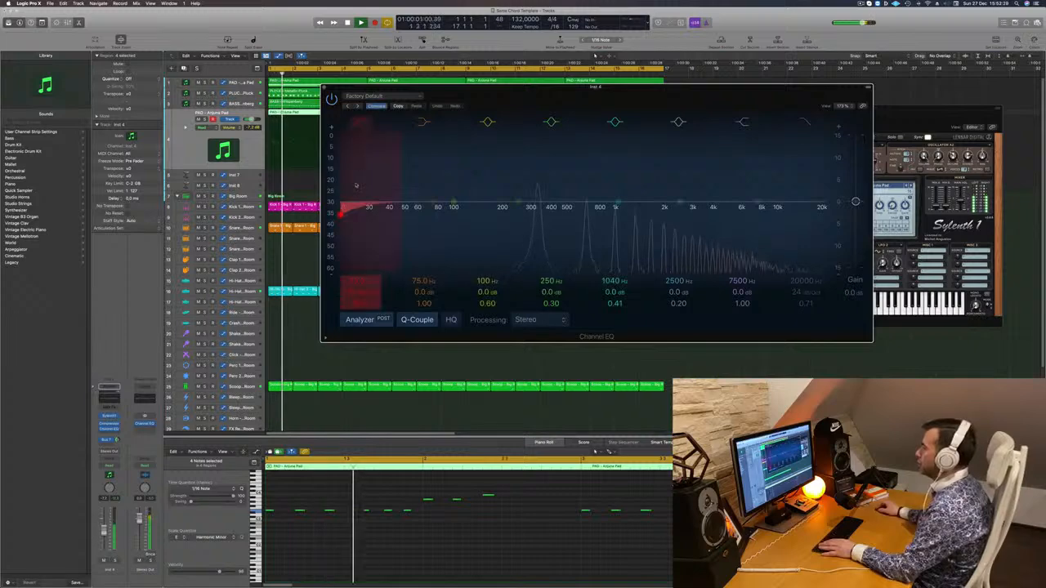
left_click_drag(355, 186, 528, 210)
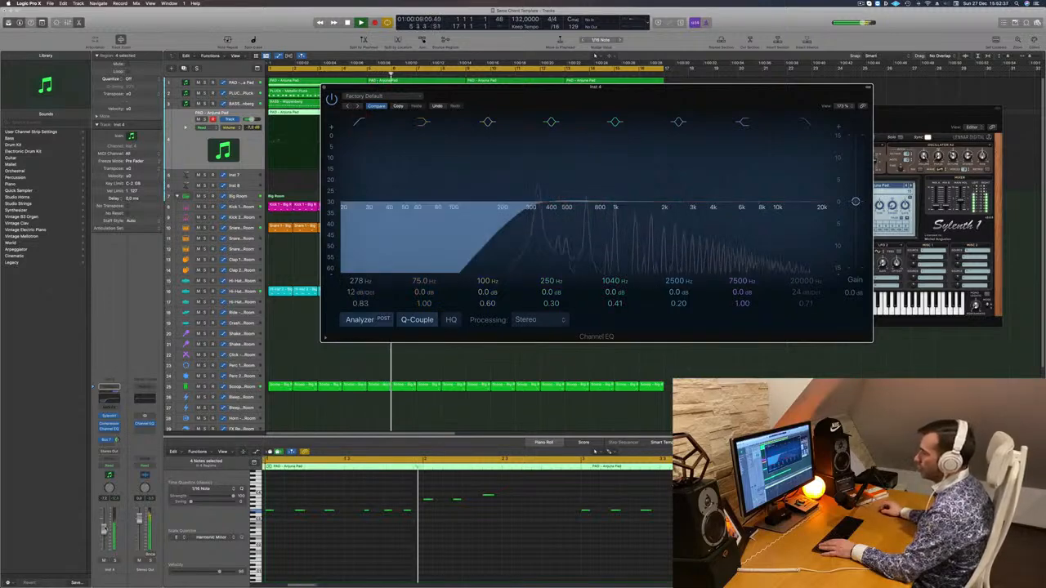
left_click(324, 88)
Open the bass track's Sylenth1 and raise the bass volume to -7.8 dB while replaying the loop
left_click(241, 104)
key("Return")
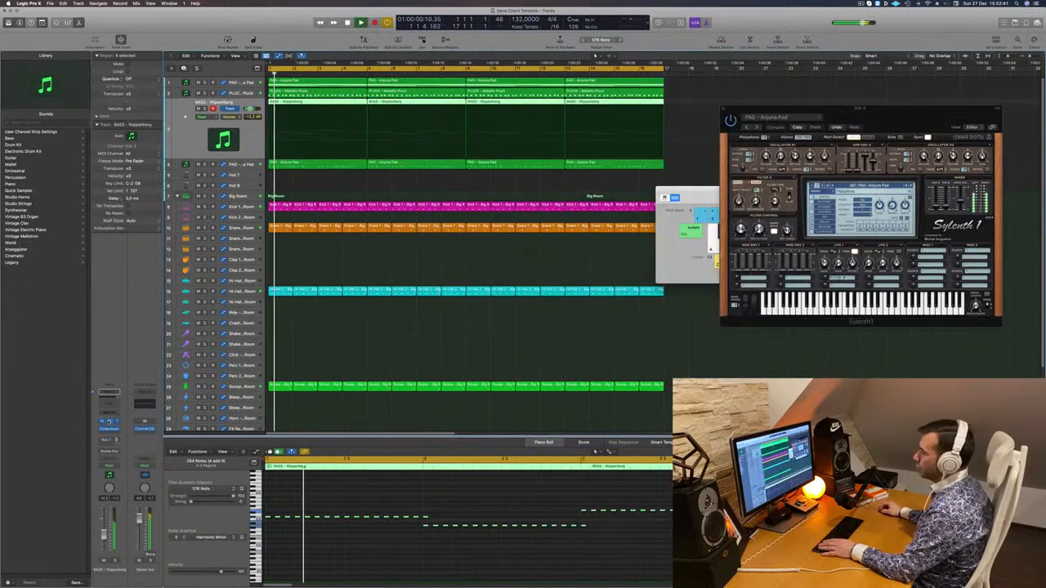
left_click(109, 421)
key("Return")
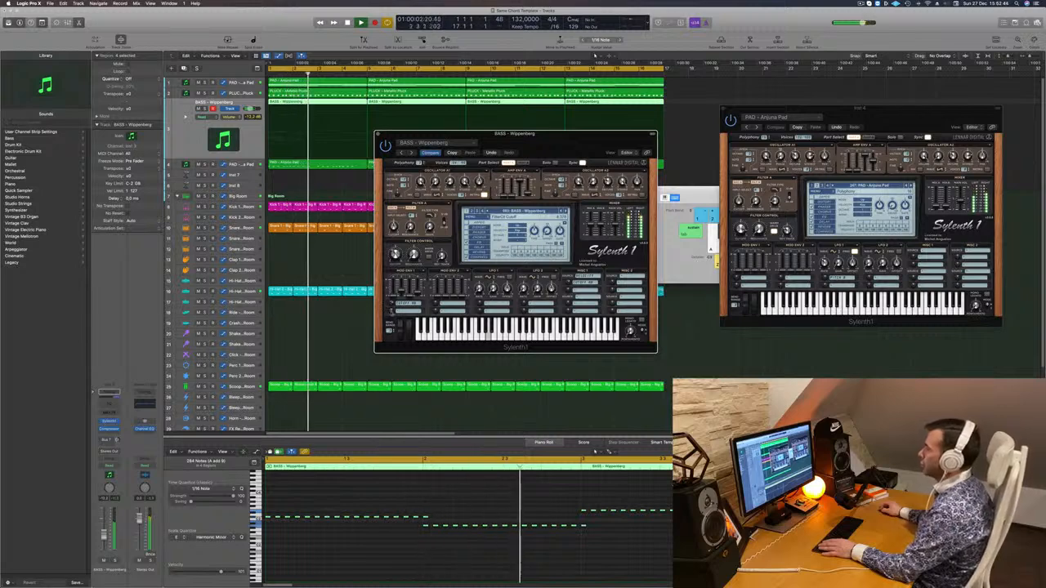
key("Return")
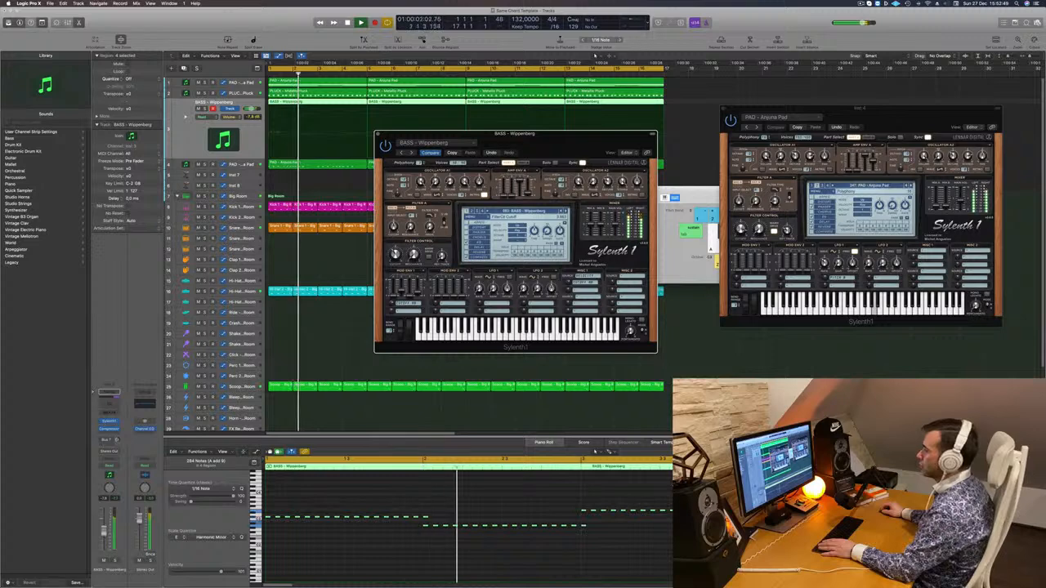
Add a Channel EQ to the bass track, lift its low shelf band slightly and close the bass plug-in windows
left_click(108, 403)
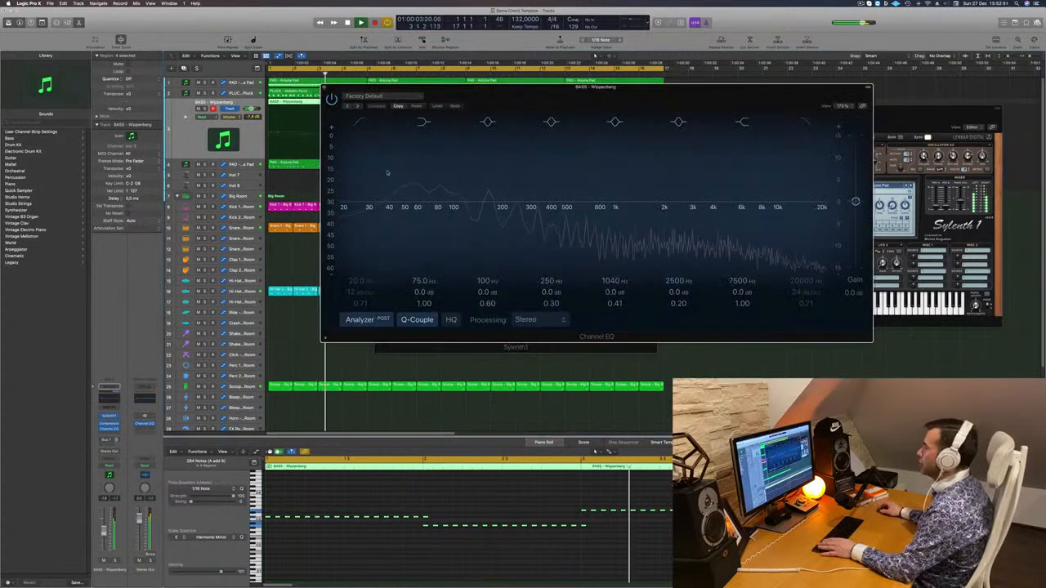
left_click_drag(433, 204, 433, 193)
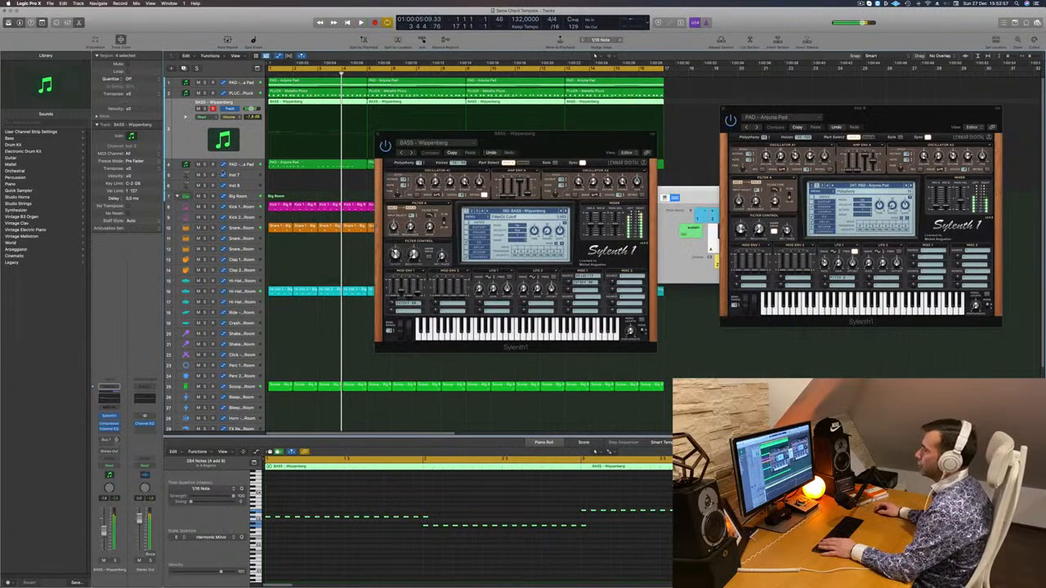
key("space")
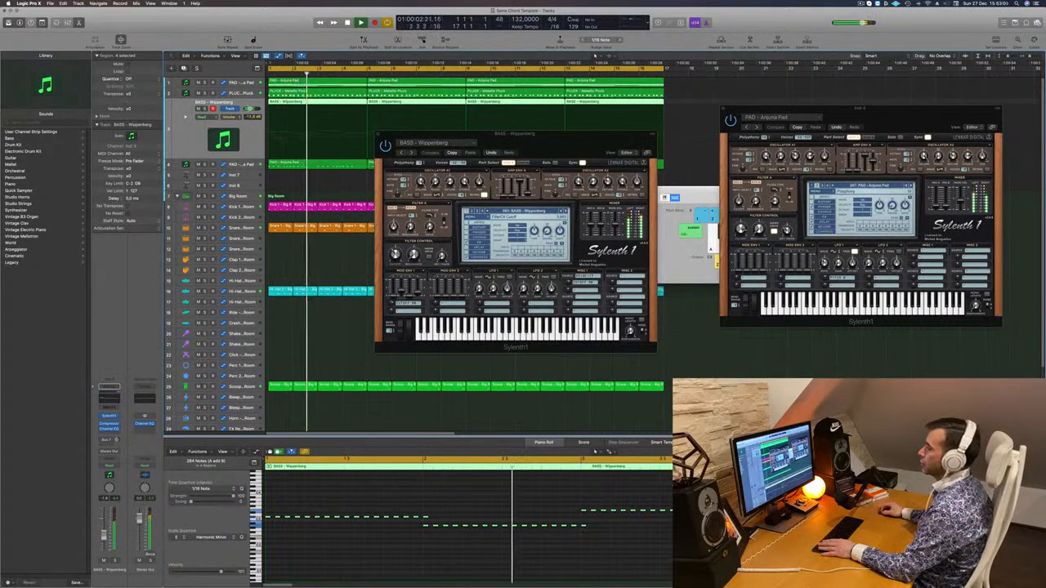
key("super+w")
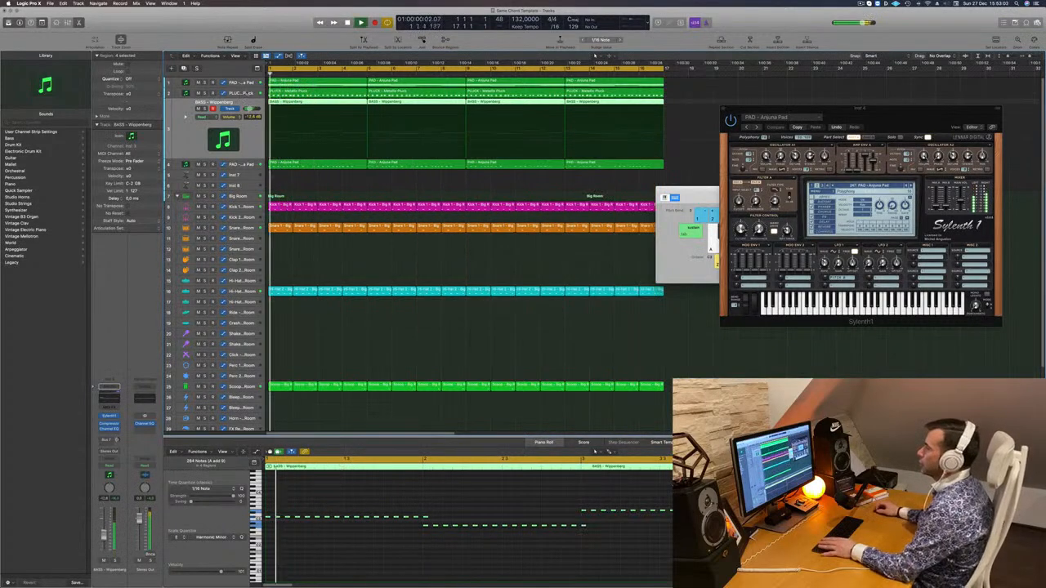
Add a Channel EQ to the Metallic Pluck track with a low cut at 294 Hz and 18 dB/Oct, and fine-tune the track volume
left_click(249, 93)
key("space")
key("space")
left_click(108, 429)
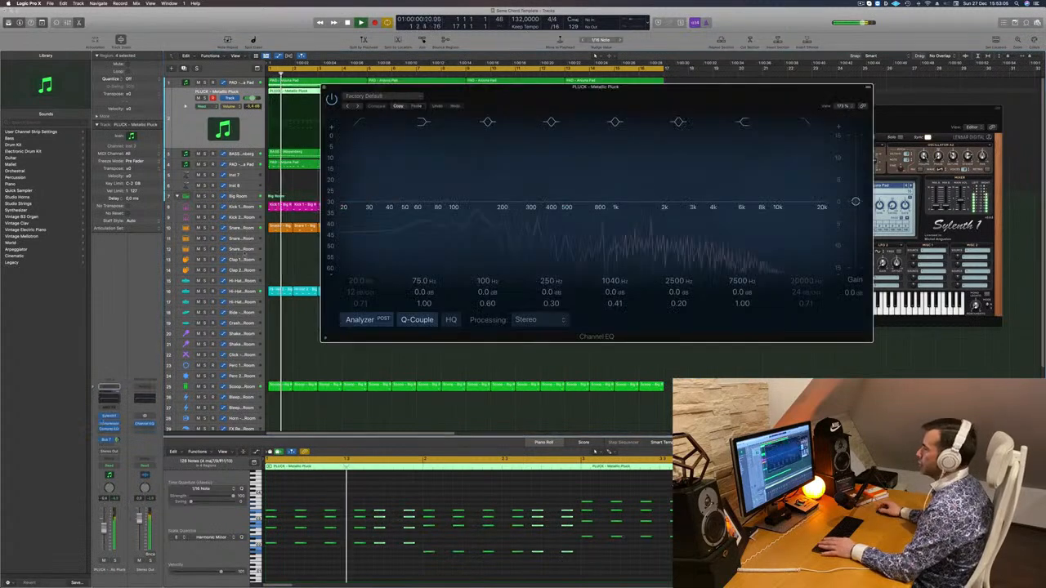
left_click(358, 122)
left_click_drag(375, 169, 601, 157)
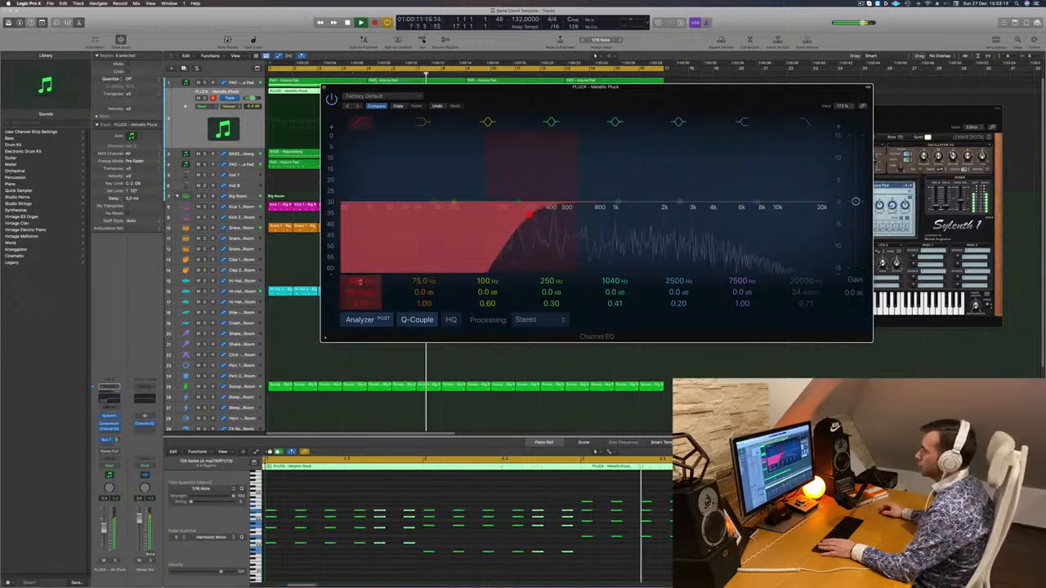
left_click_drag(104, 530, 104, 528)
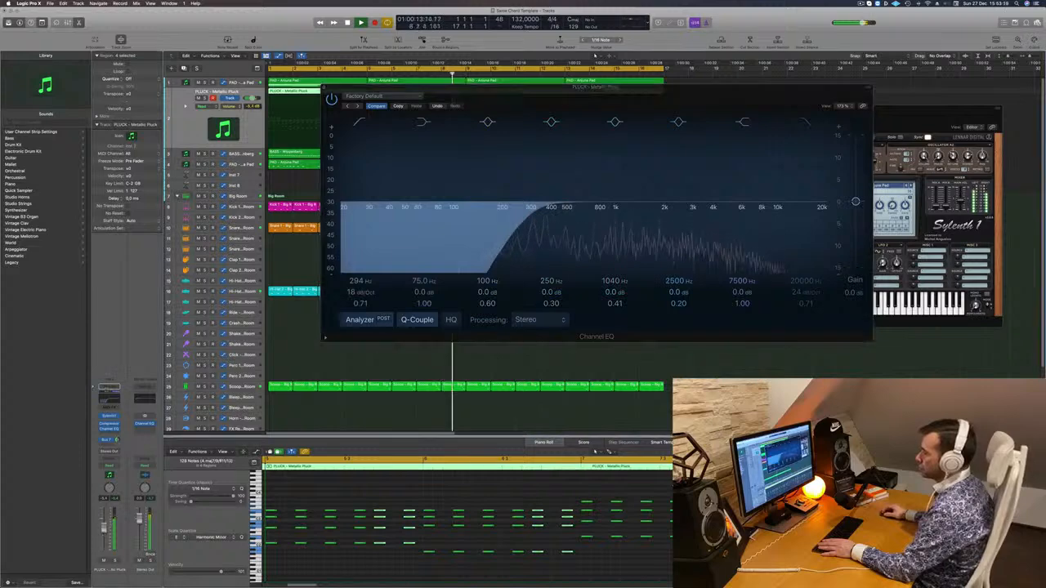
Open the pluck track's Sylenth1, adjust its filter cutoff and move its window clear of the EQ curve
left_click(109, 419)
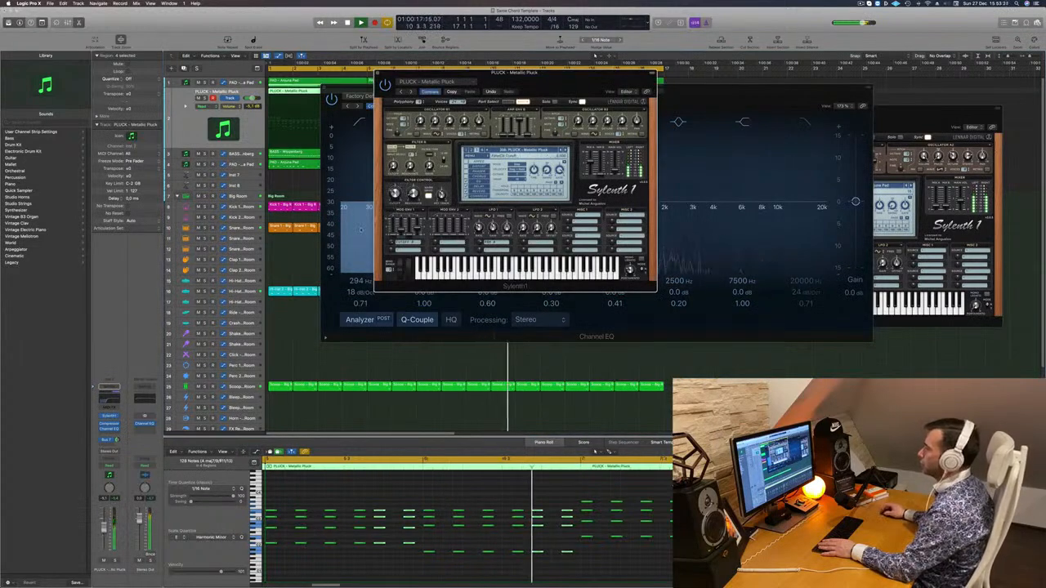
left_click(368, 232)
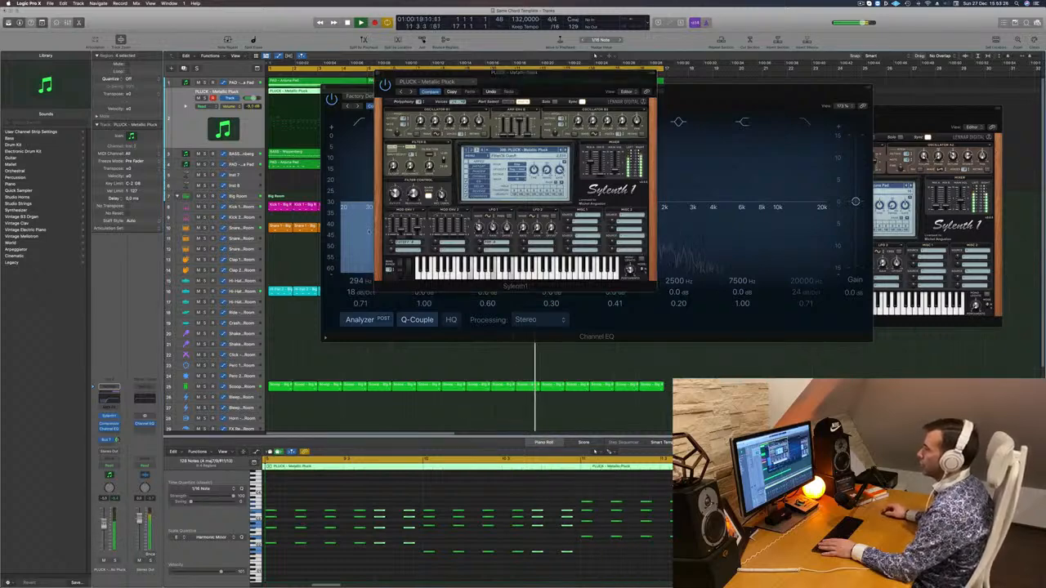
left_click(395, 196)
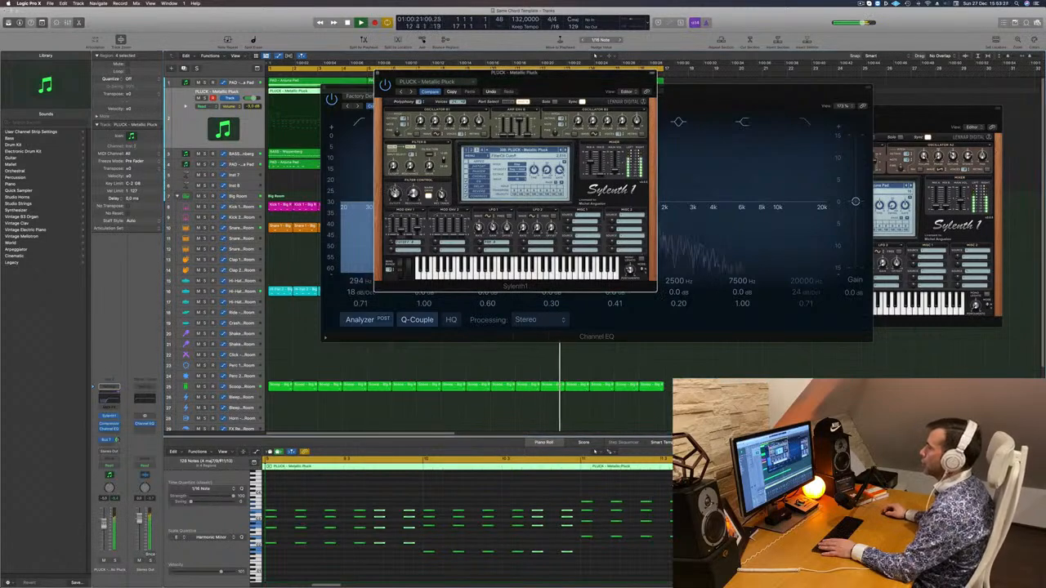
left_click_drag(434, 75, 643, 229)
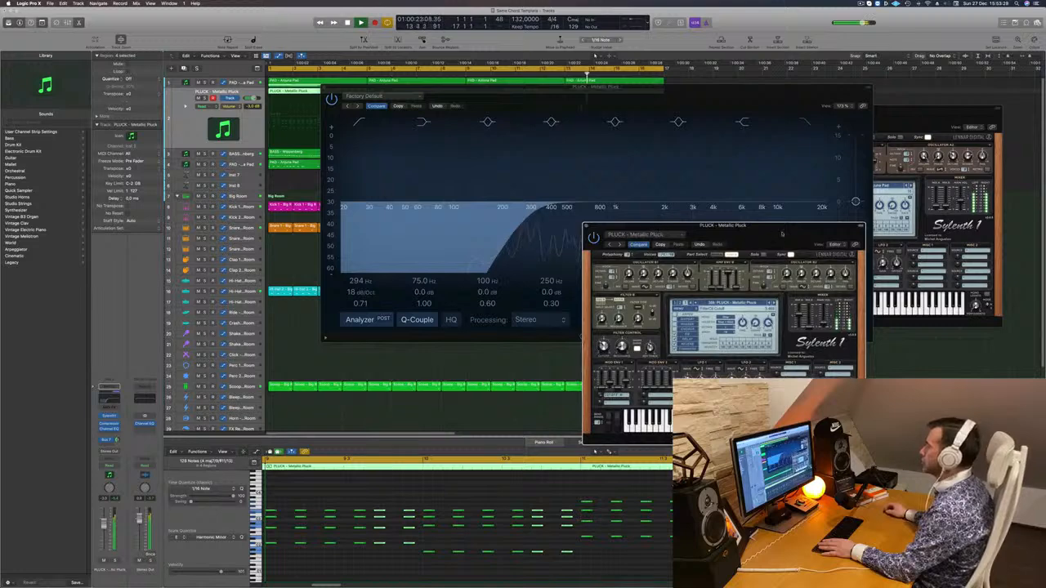
left_click_drag(781, 234, 904, 239)
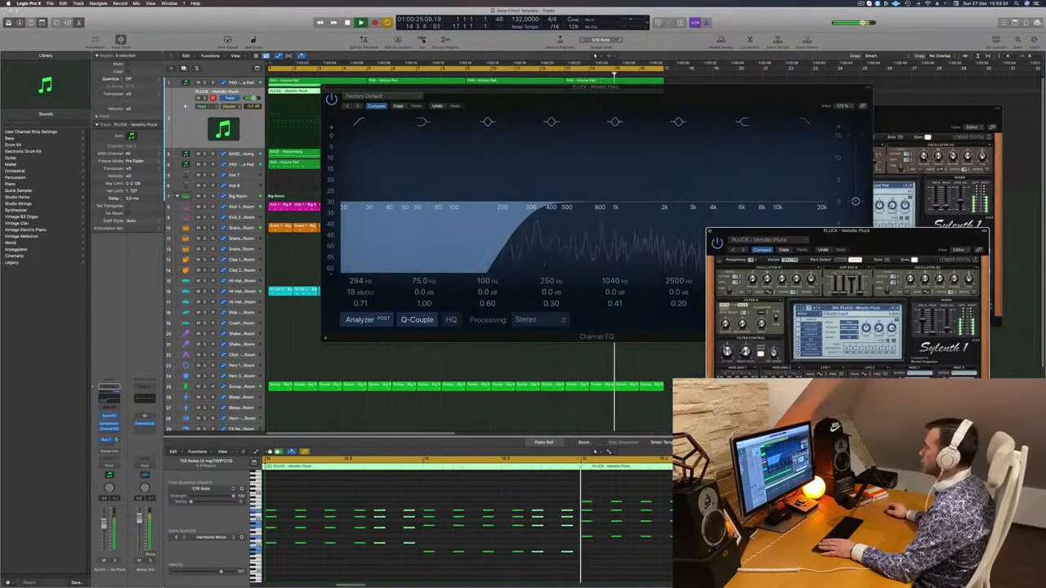
Close the pluck's plug-in windows and set a 278 Hz, 12 dB/Oct low cut in the melody pad track's Channel EQ
left_click(711, 232)
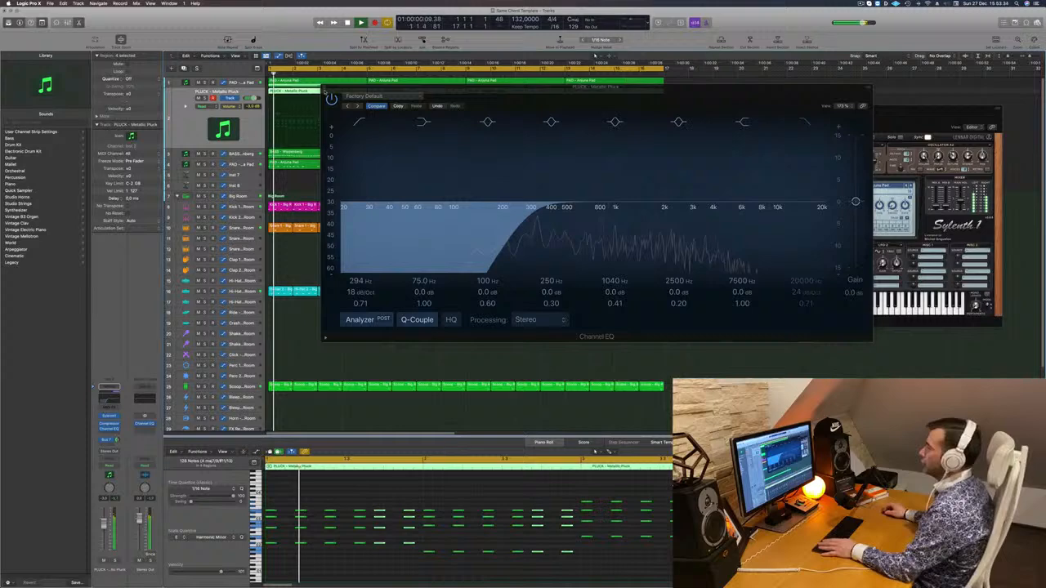
left_click(325, 87)
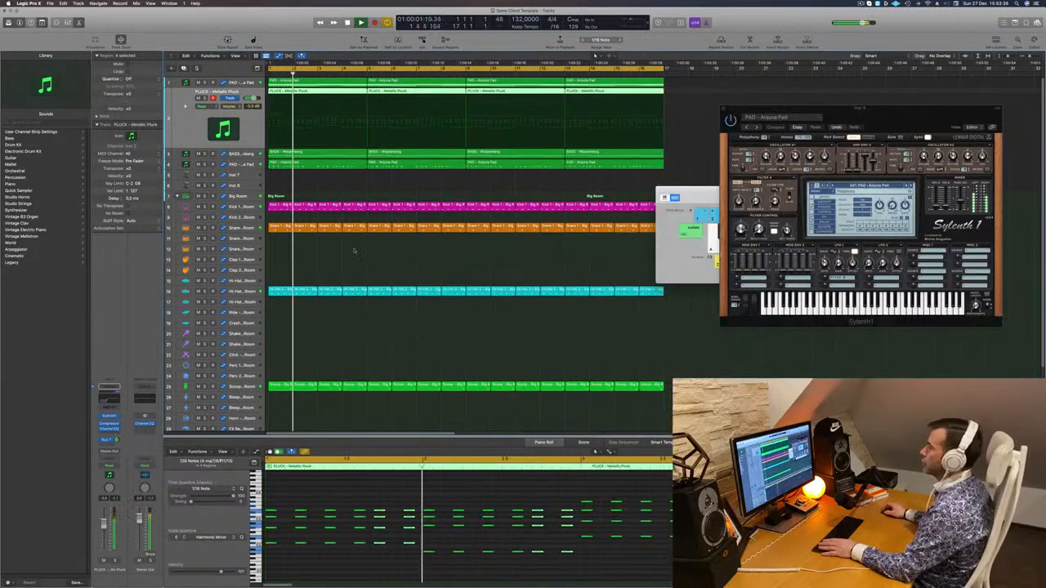
left_click(242, 163)
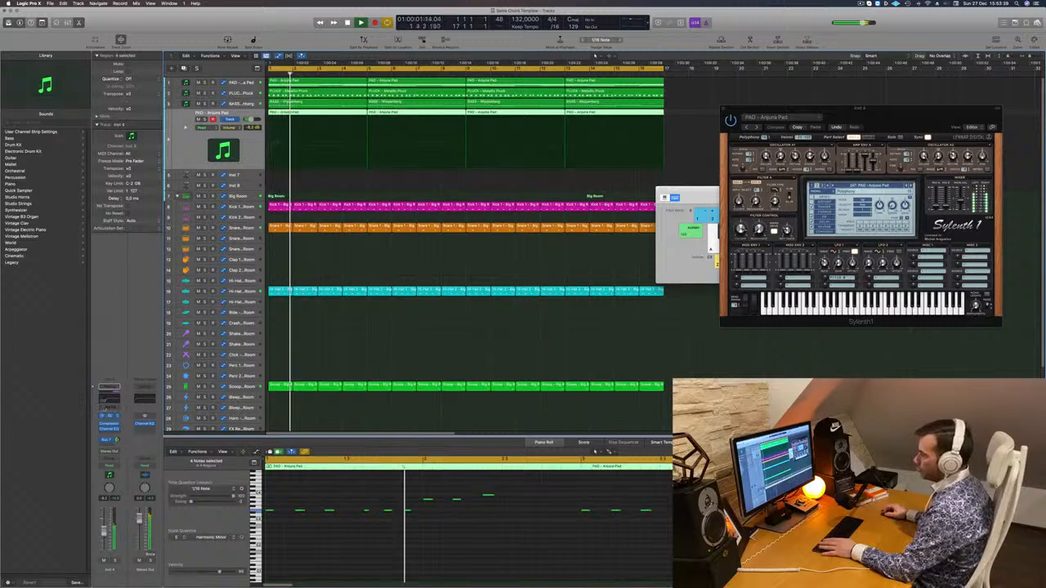
left_click(107, 399)
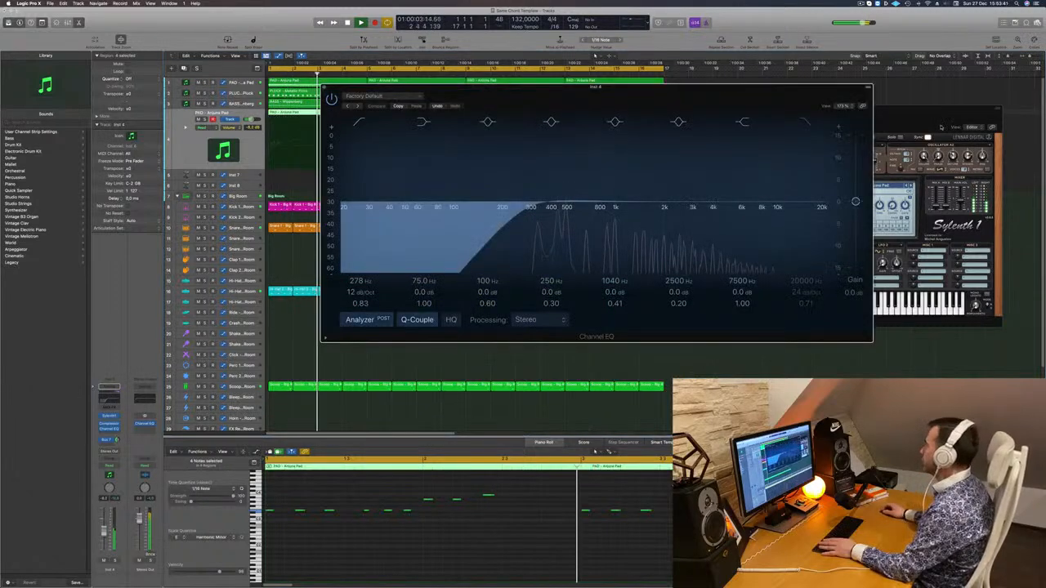
Open the melody pad's Sylenth1, adjust its filter cutoff against the EQ curve and close both plug-in windows
left_click(109, 416)
key("Return")
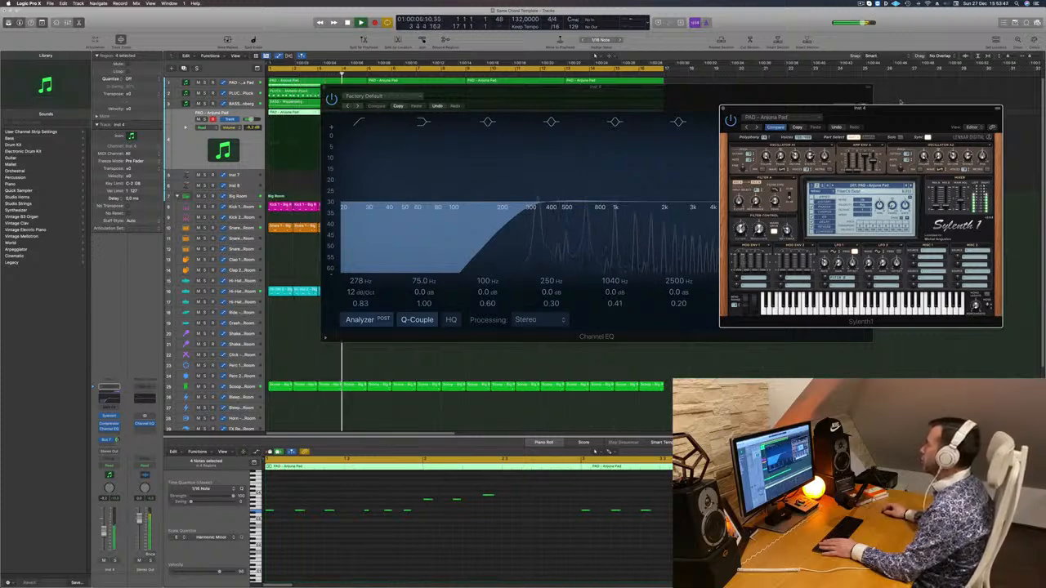
left_click_drag(900, 106, 843, 206)
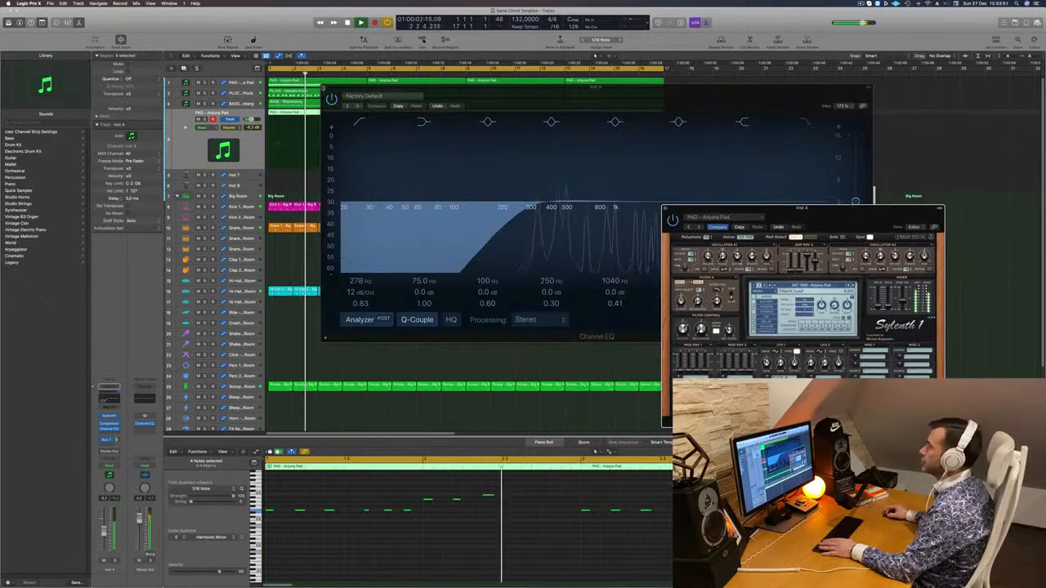
left_click(323, 87)
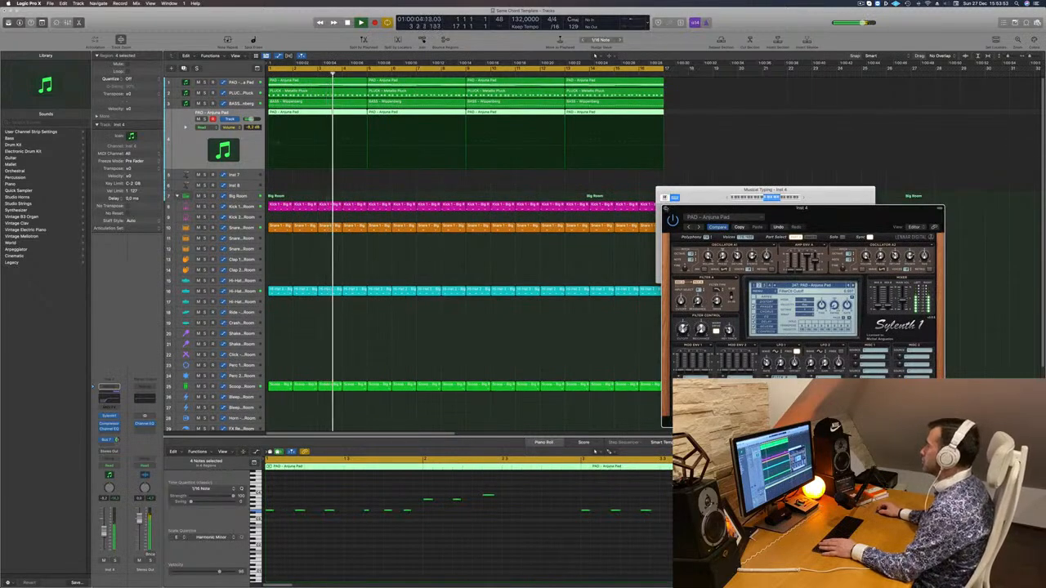
left_click(666, 210)
left_click_drag(702, 197, 640, 176)
left_click(288, 187)
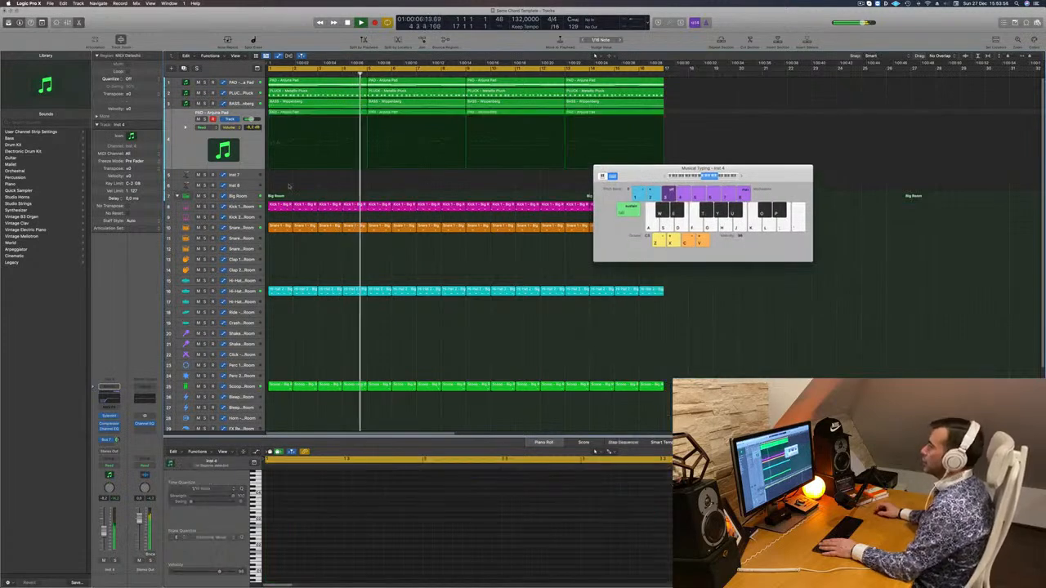
Select the chord pad on the first track and raise its volume while replaying the loop from the start
left_click(250, 94)
key("Return")
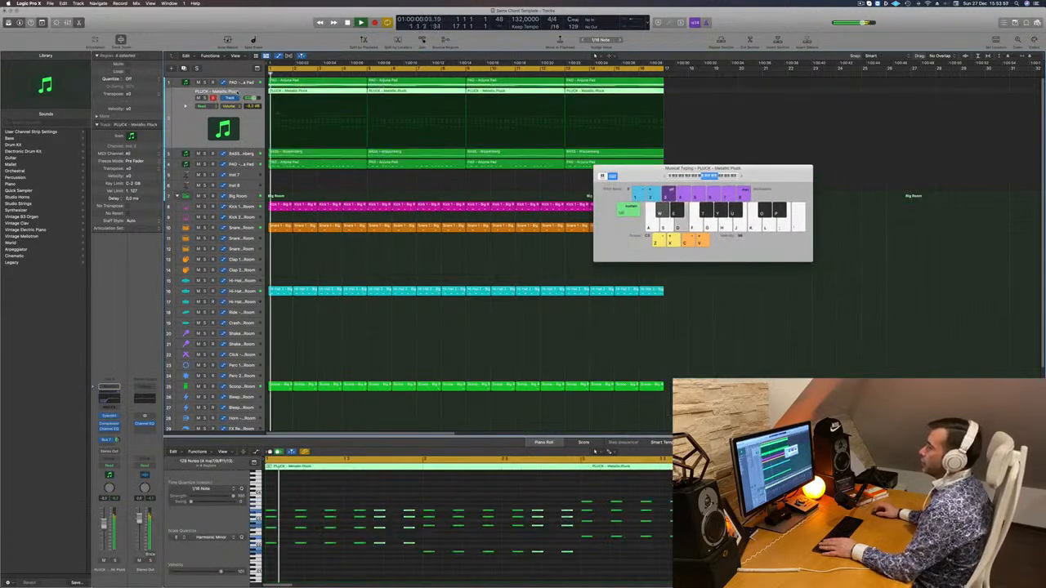
left_click(200, 81)
key("Return")
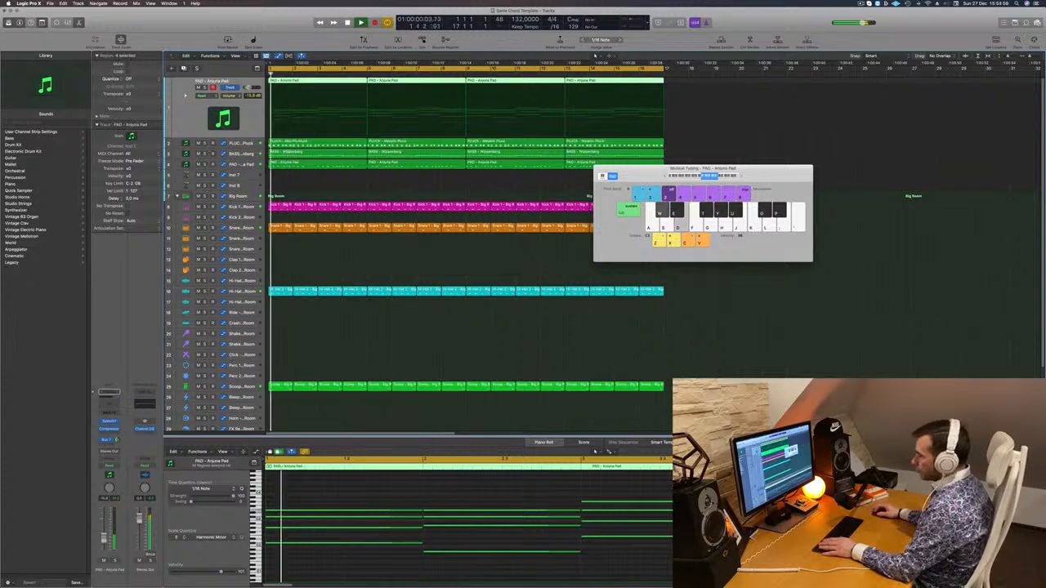
key("space")
key("Return")
key("space")
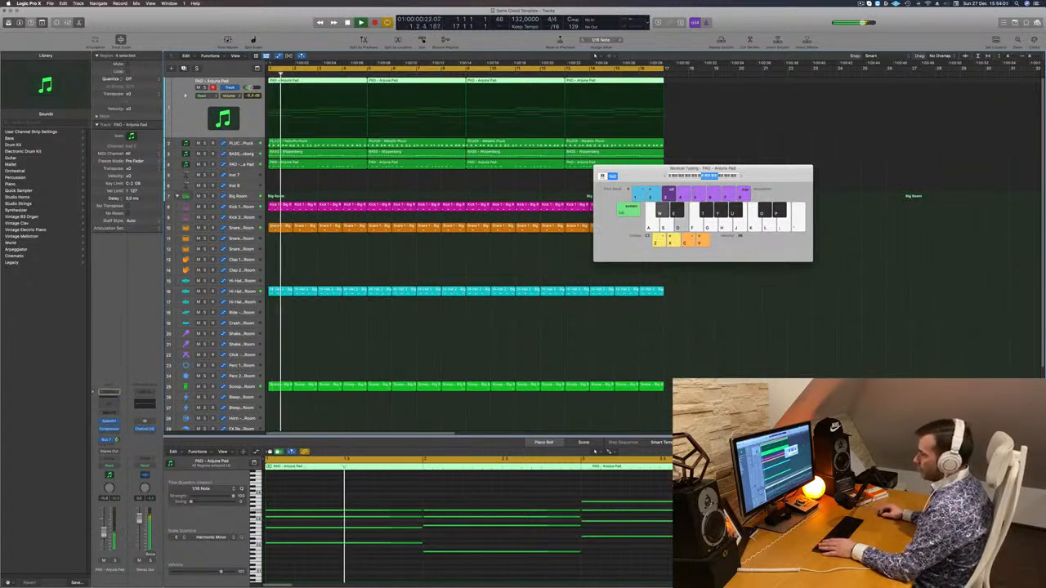
Add a Channel EQ to the chord pad track with a low cut at 208 Hz and 12 dB/Oct
left_click(107, 404)
key("Return")
left_click(359, 121)
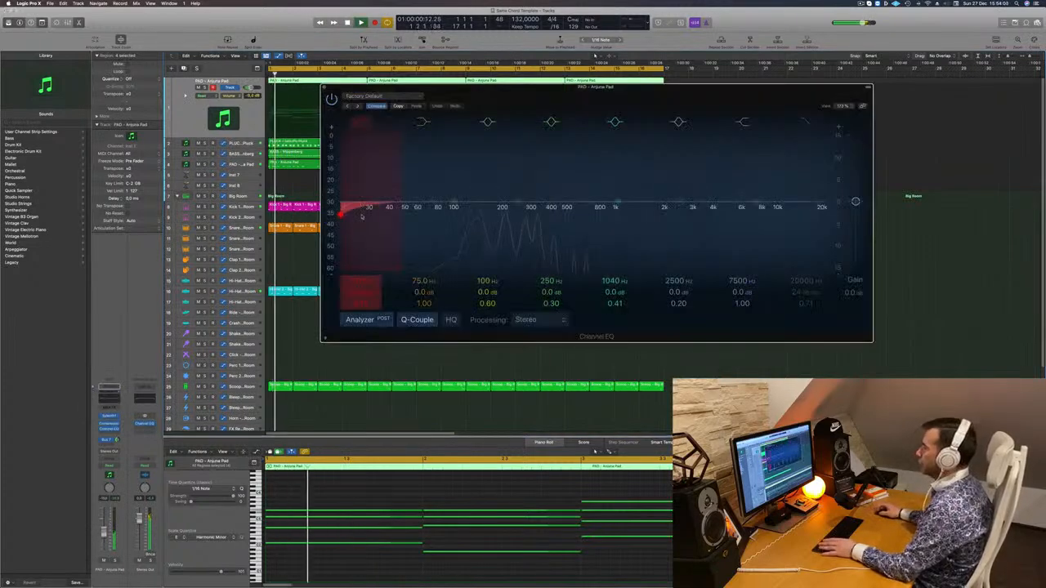
left_click_drag(362, 217, 518, 174)
key("Return")
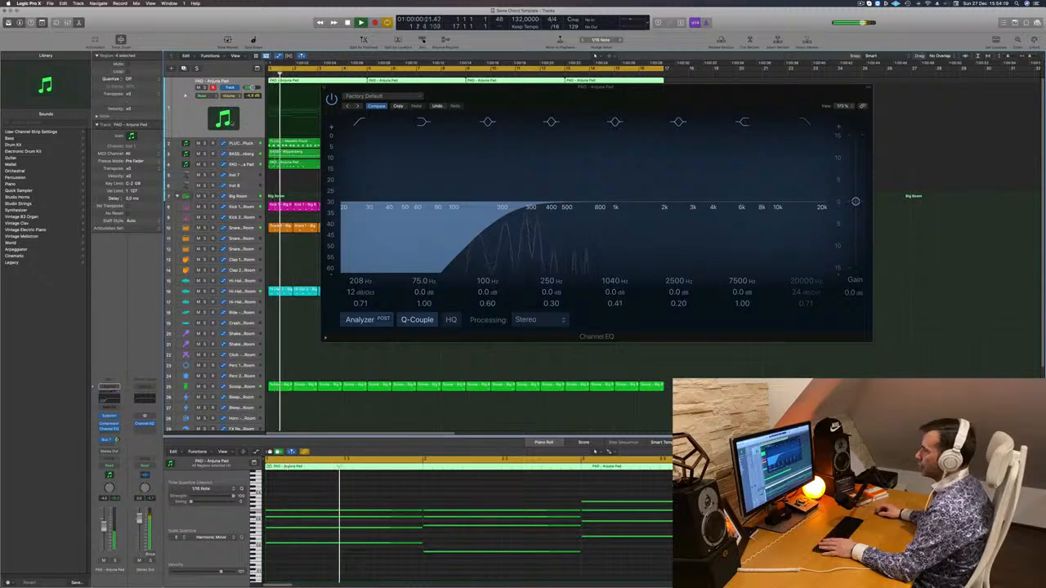
Adjust the filter cutoff in the chord pad's Sylenth1, close its plug-in windows and fine-tune the track volume
left_click(110, 416)
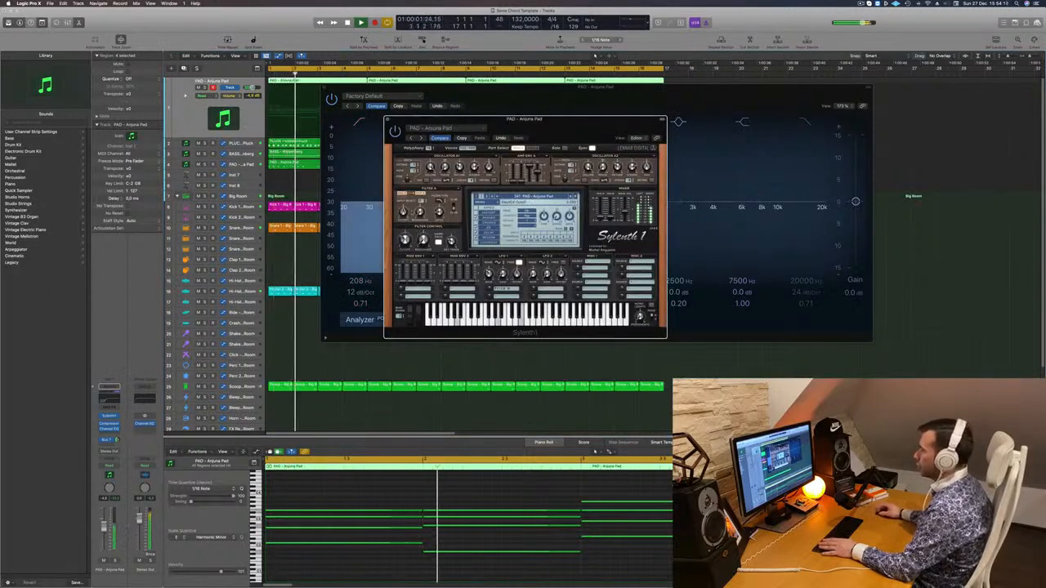
left_click(387, 120)
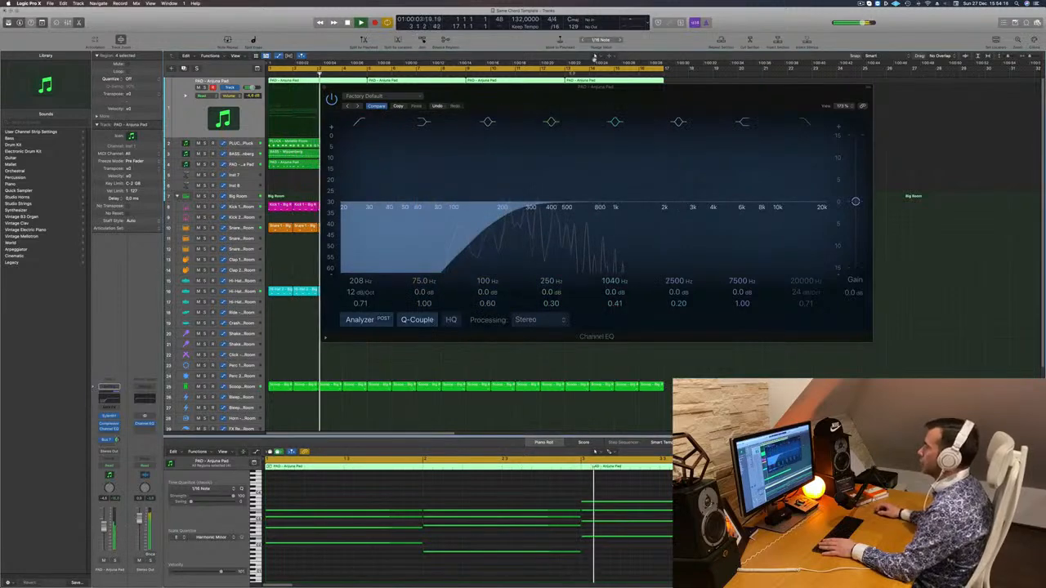
left_click_drag(641, 87, 785, 142)
key("Return")
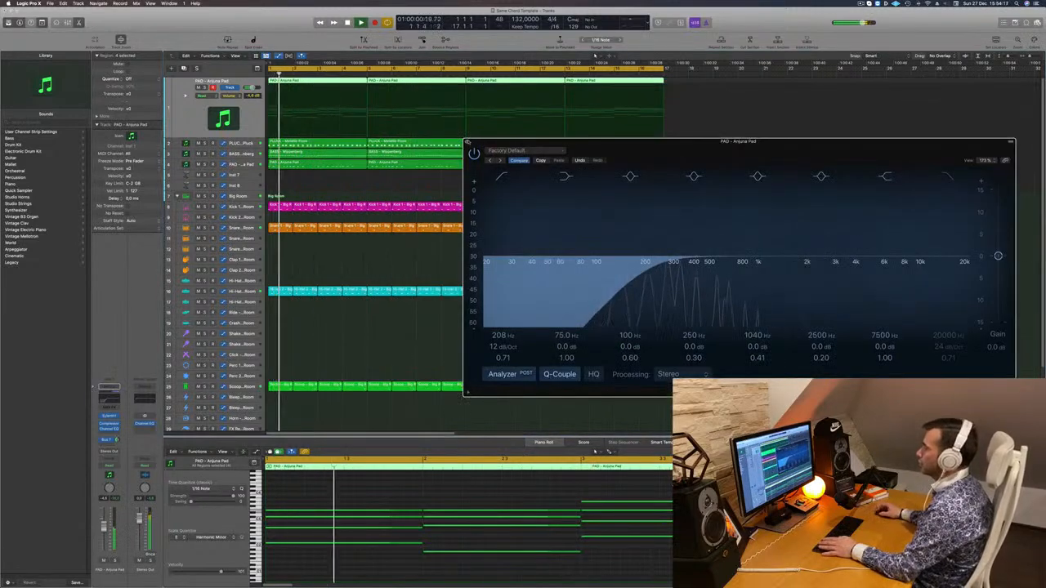
left_click(468, 142)
key("Return")
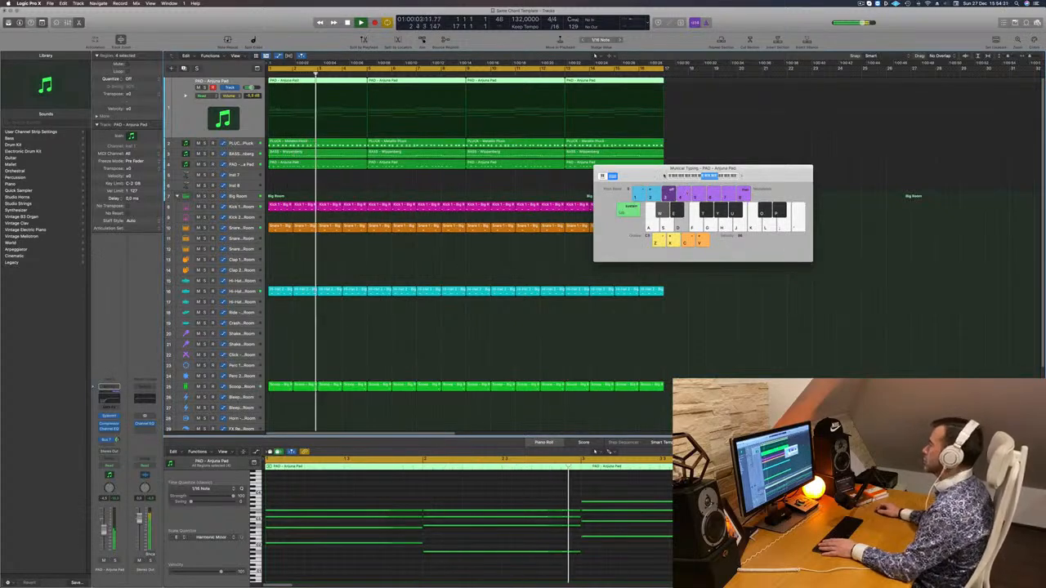
left_click_drag(648, 176, 685, 204)
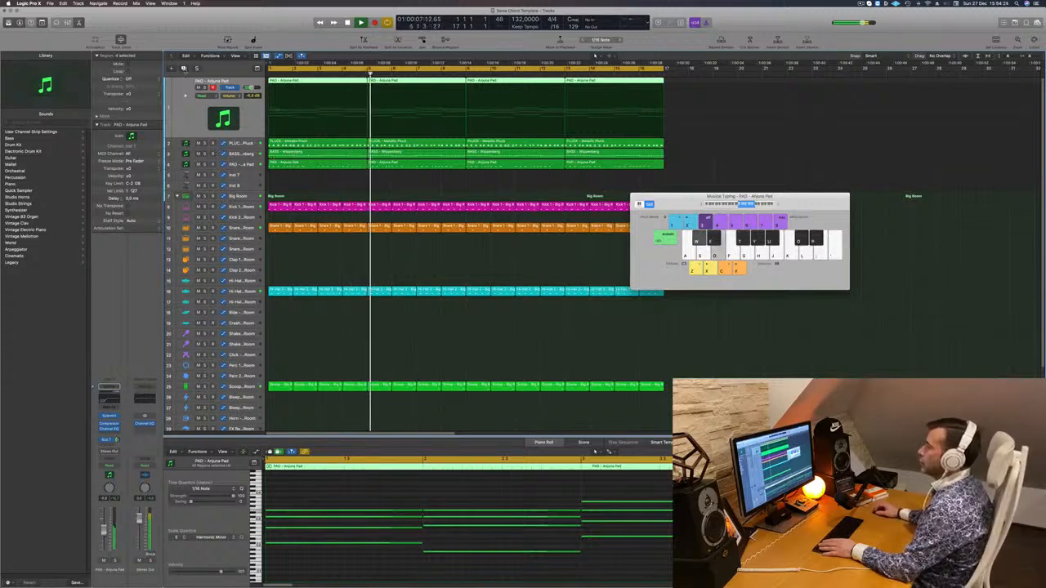
Duplicate the chord pad track with its settings and copy the first four-bar pad region onto it
key("super+d")
key("space")
left_click_drag(344, 83, 319, 105)
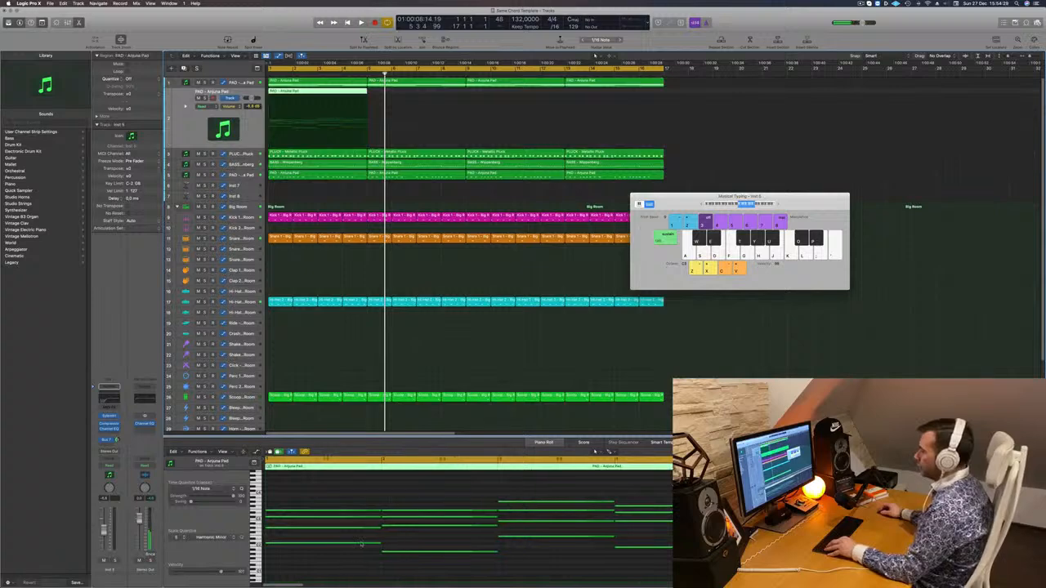
Select all 16 chord notes in the copied region and shorten them to brief stabs at the start of each bar
scroll(361, 540, "down", 2)
scroll(352, 509, "up", 4)
scroll(339, 502, "down", 2)
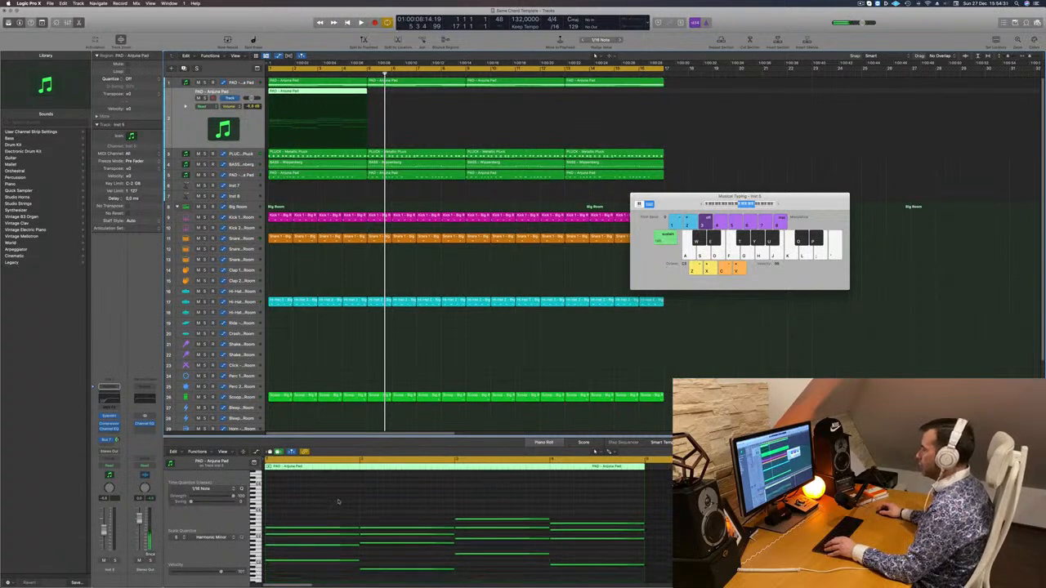
left_click_drag(339, 501, 573, 542)
key("super+z")
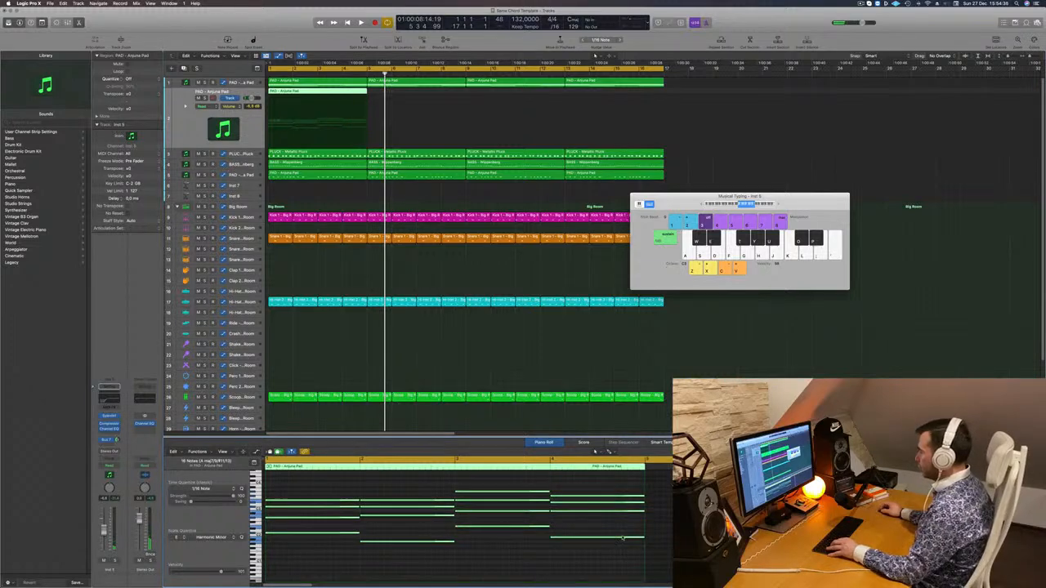
left_click_drag(644, 538, 466, 527)
key("super+z")
key("space")
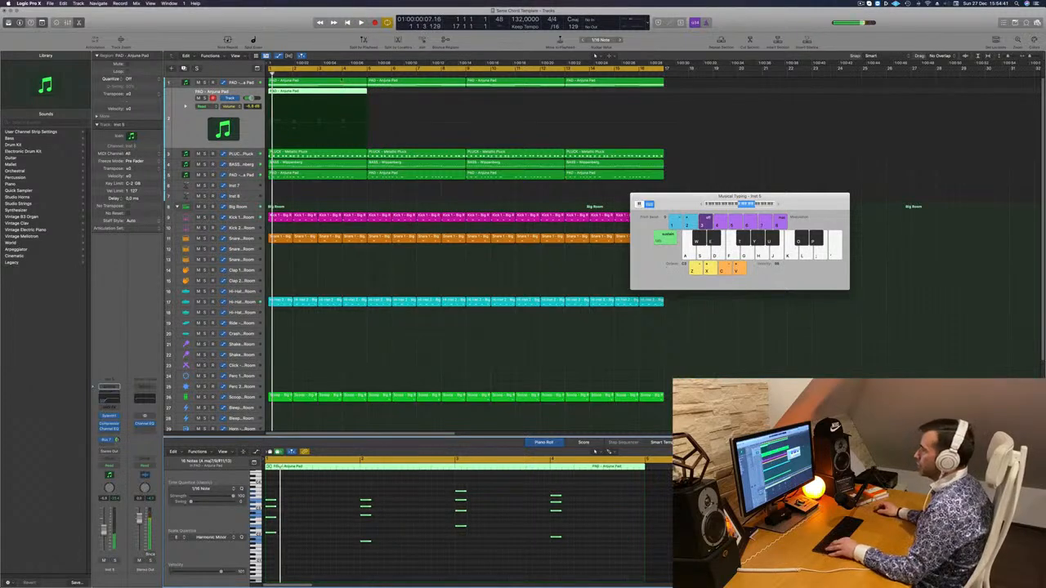
Copy the four-bar stab region along its track to fill all 16 bars and replay the loop
left_click_drag(324, 93, 547, 99)
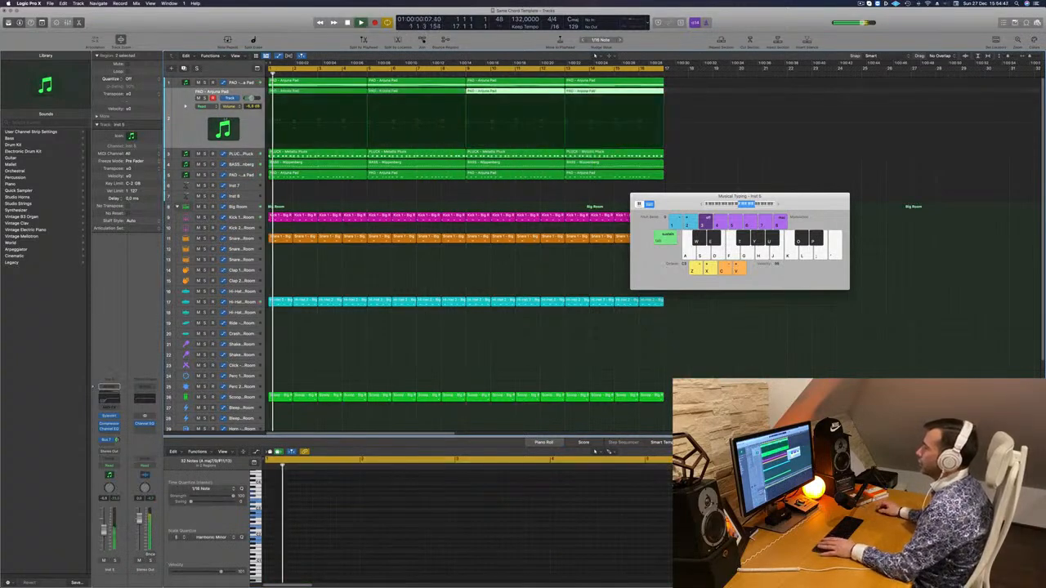
key("space")
key("space")
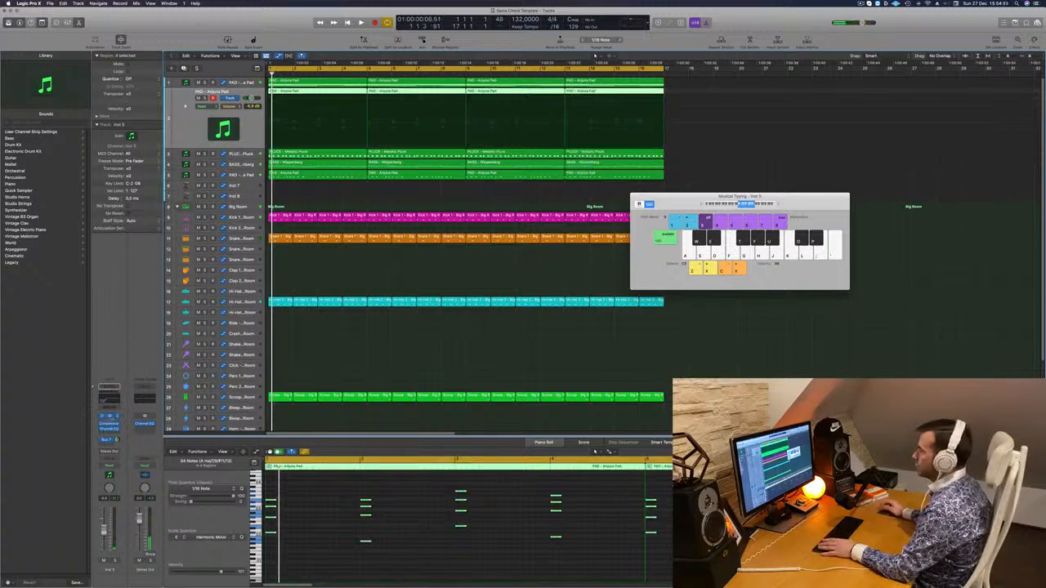
Open the duplicated track's Sylenth1, move its window below the new regions and play the loop
left_click(109, 417)
left_click_drag(522, 102, 622, 177)
key("space")
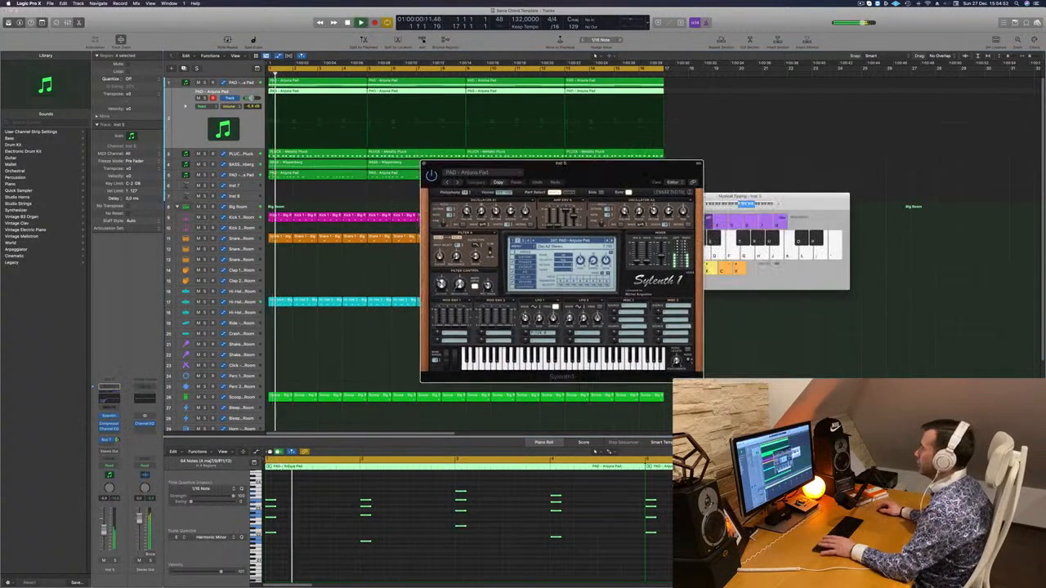
Browse the Sylenth1 preset banks on the stab track and load the LEAD - 80's Cop preset
left_click(564, 241)
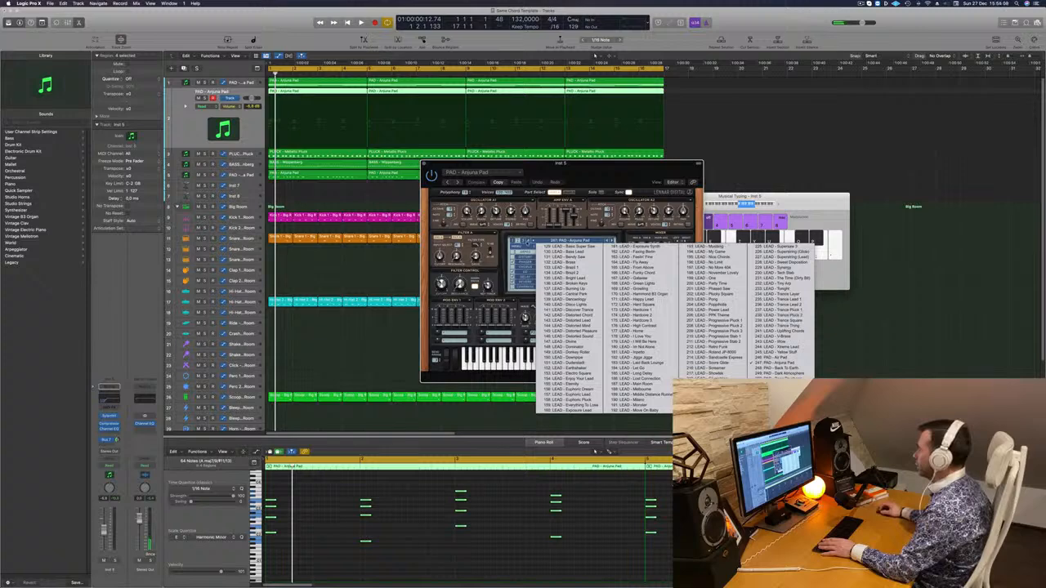
left_click(525, 242)
left_click(564, 241)
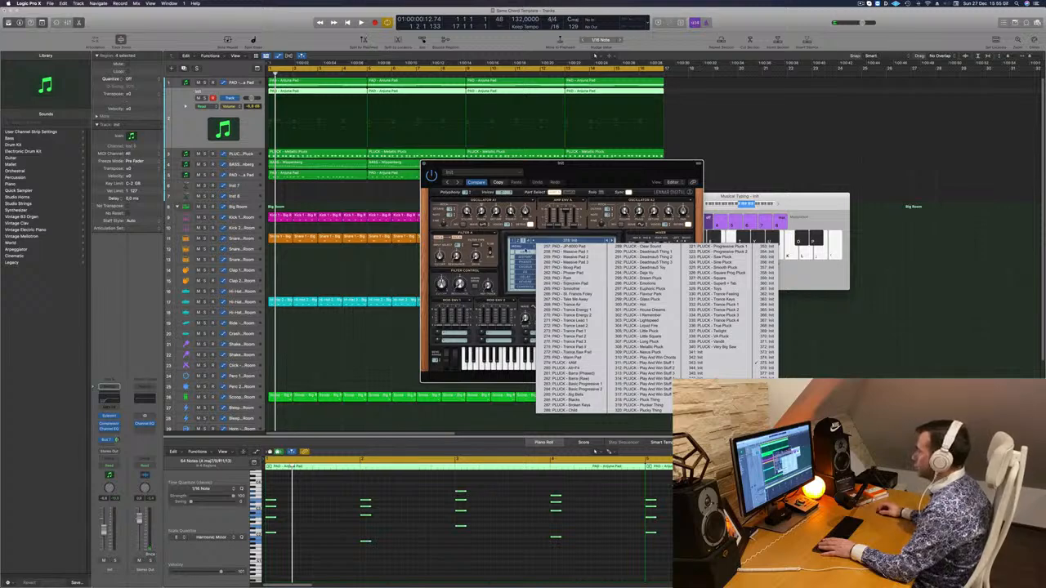
left_click(524, 253)
left_click(564, 241)
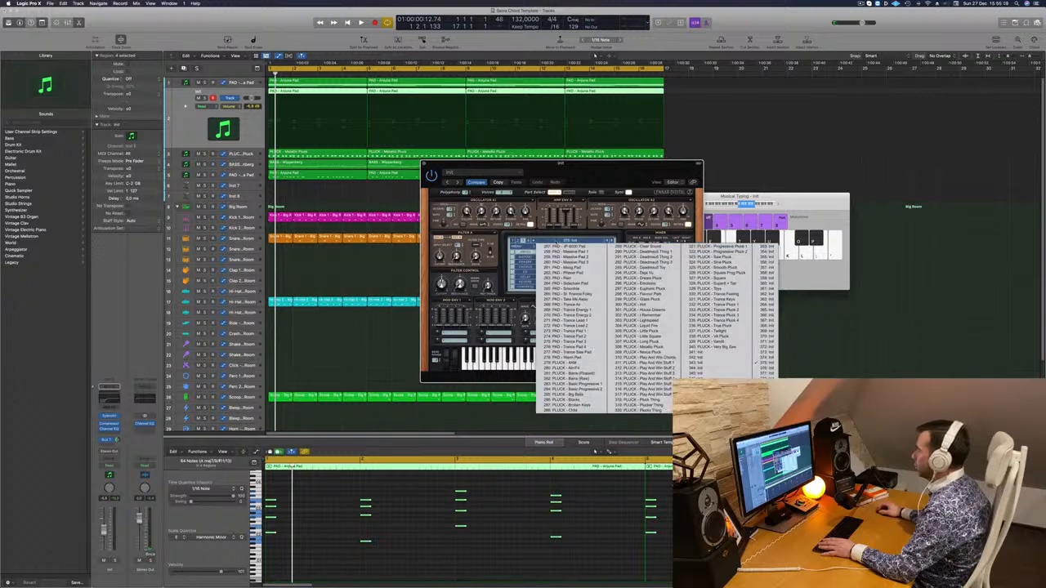
left_click(512, 240)
left_click(550, 241)
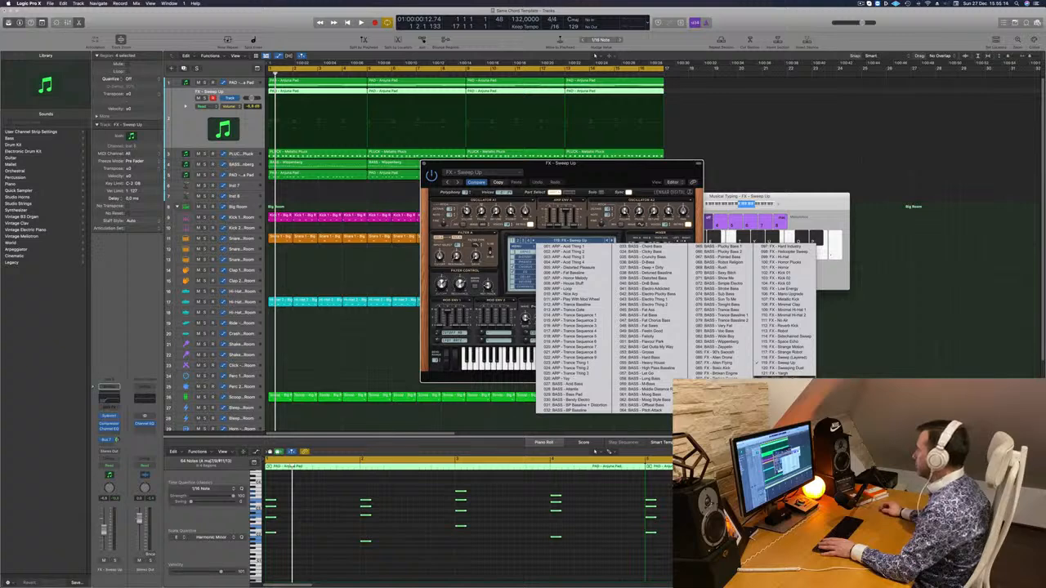
left_click(783, 379)
key("space")
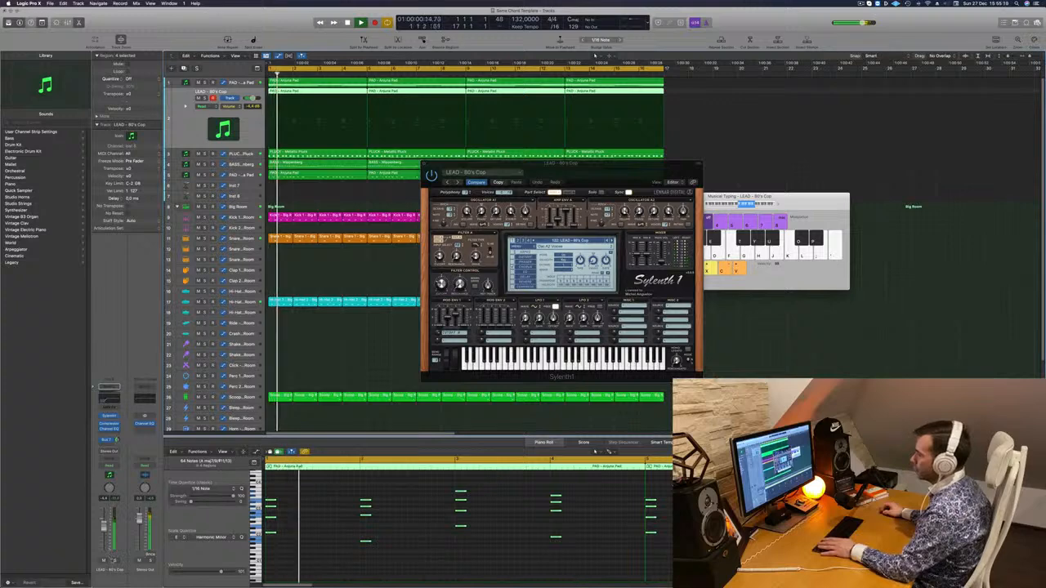
Audition the 80's Cop stab sound by toggling the track's solo and replaying the loop
key("s")
left_click(115, 561)
key("space")
key("space")
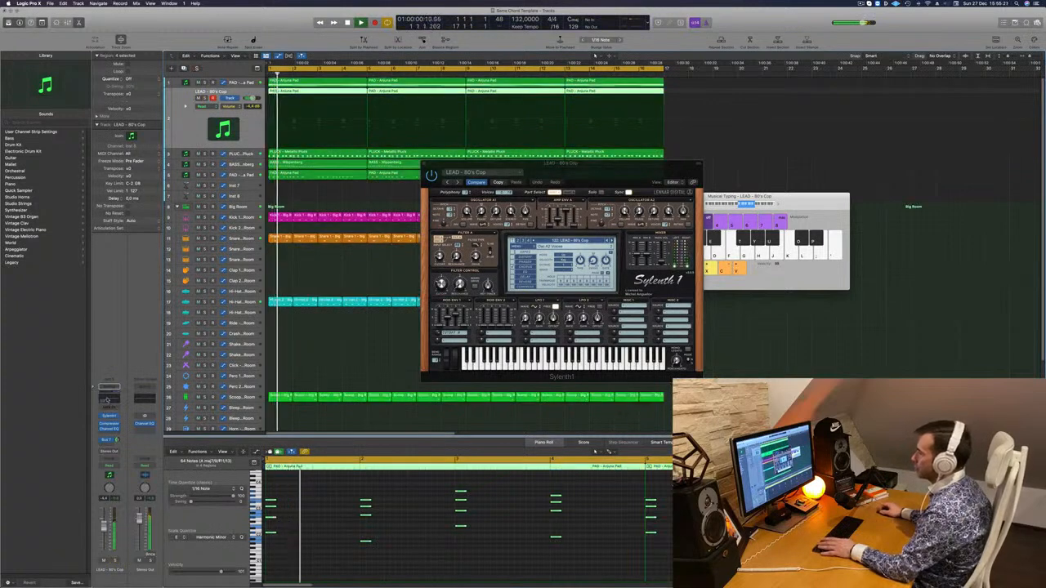
Lower the low cut in the stab track's Channel EQ to 91.5 Hz at 12 dB/Oct and close the EQ
left_click(109, 429)
key("space")
key("space")
left_click_drag(506, 215, 447, 212)
key("space")
key("space")
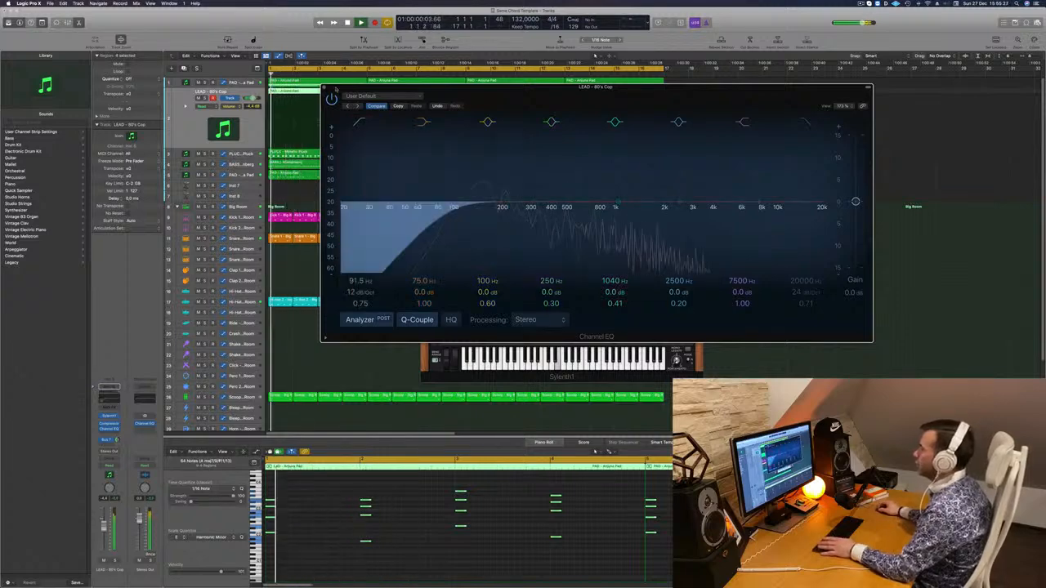
key("super+w")
Audition the LEAD - 80's Lead preset on the stab track against the loop and step on to LEAD - Airy Guitar
key("space")
key("space")
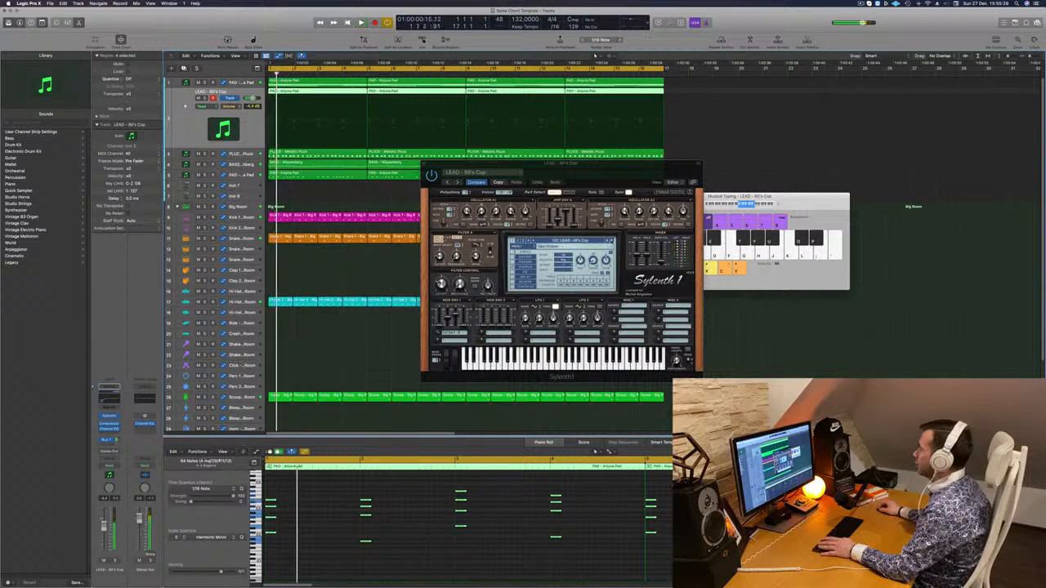
key("space")
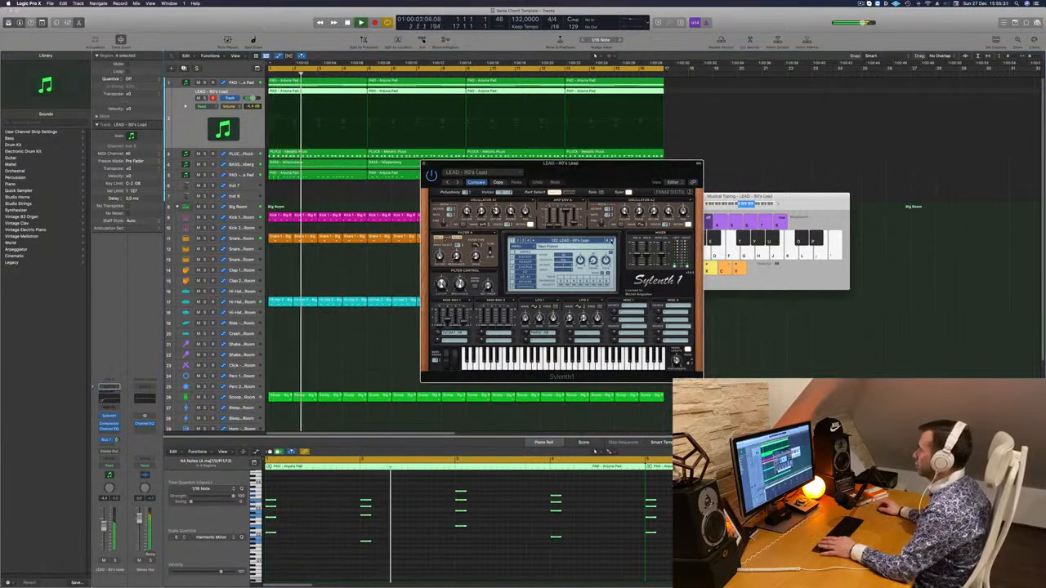
key("space")
key("space")
key("space")
key("space")
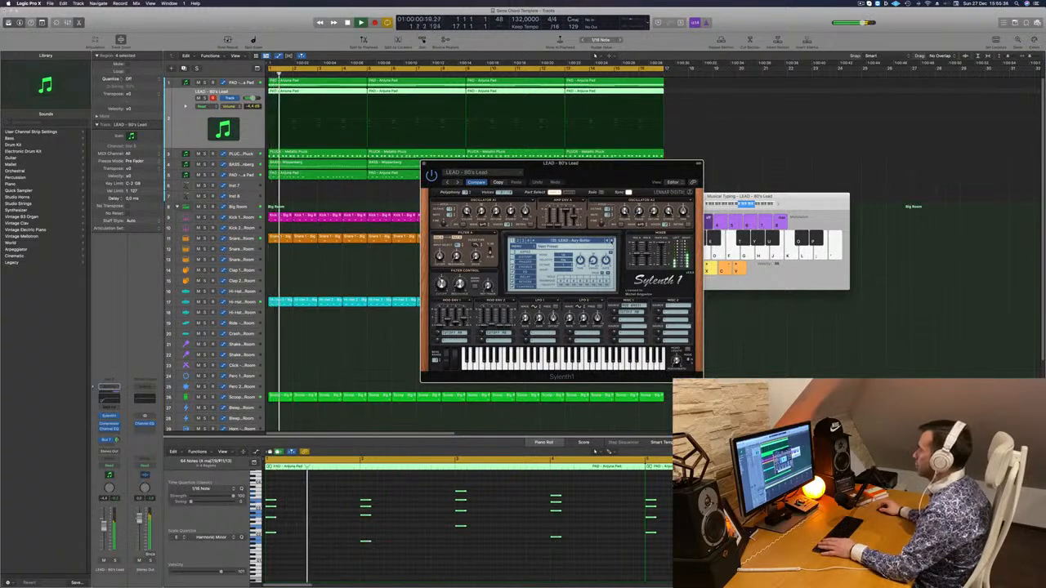
Shift the Sylenth1 window aside, replay the loop with LEAD - Airy Guitar and slightly lower the stab track's volume
mouse_move(589, 175)
left_mouse_down()
mouse_move(624, 175)
mouse_move(607, 175)
left_mouse_up()
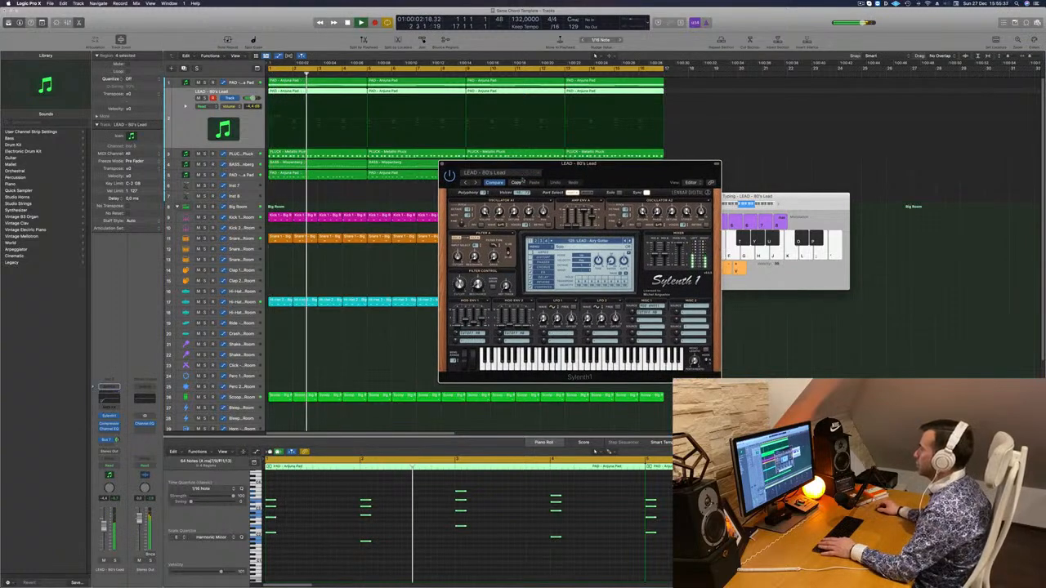
left_click_drag(523, 180, 615, 175)
key("space")
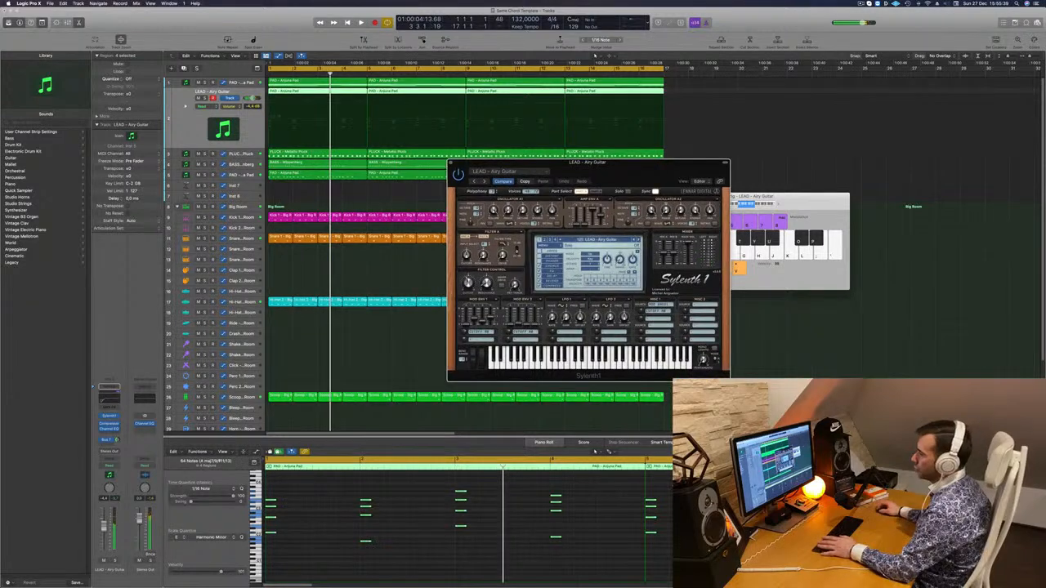
key("space")
left_click_drag(105, 530, 105, 529)
key("space")
key("space")
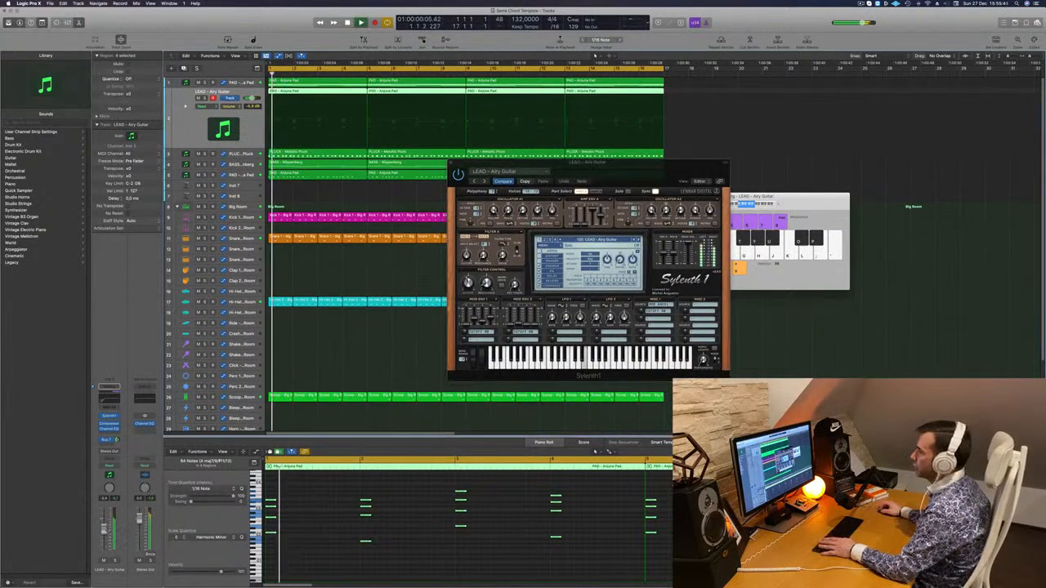
left_click_drag(637, 171, 625, 171)
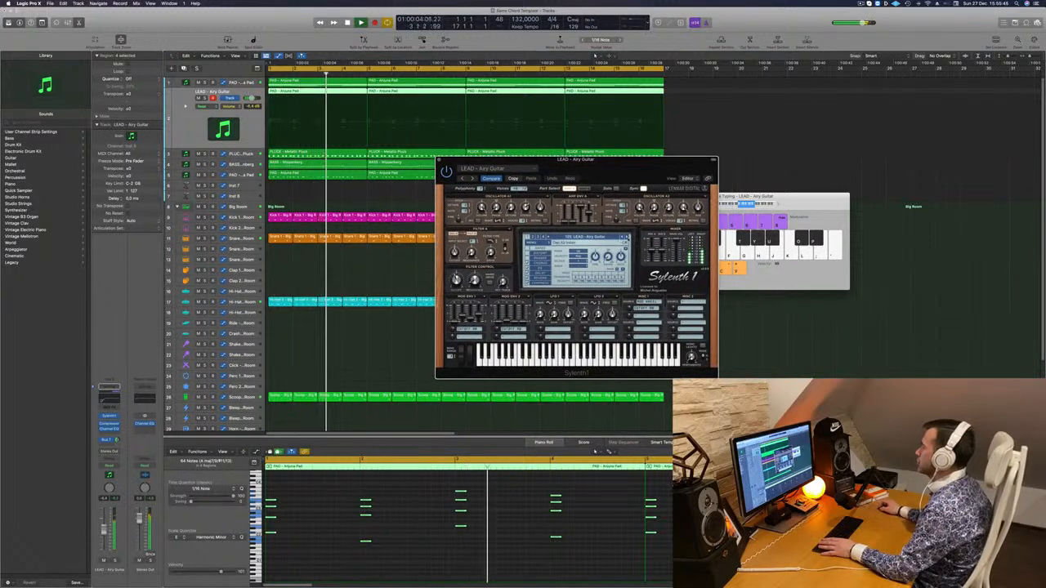
Step through the lead presets following Airy Guitar to LEAD - Basic Super Saw, restarting the loop for each sound
left_click(628, 237)
key("space")
key("space")
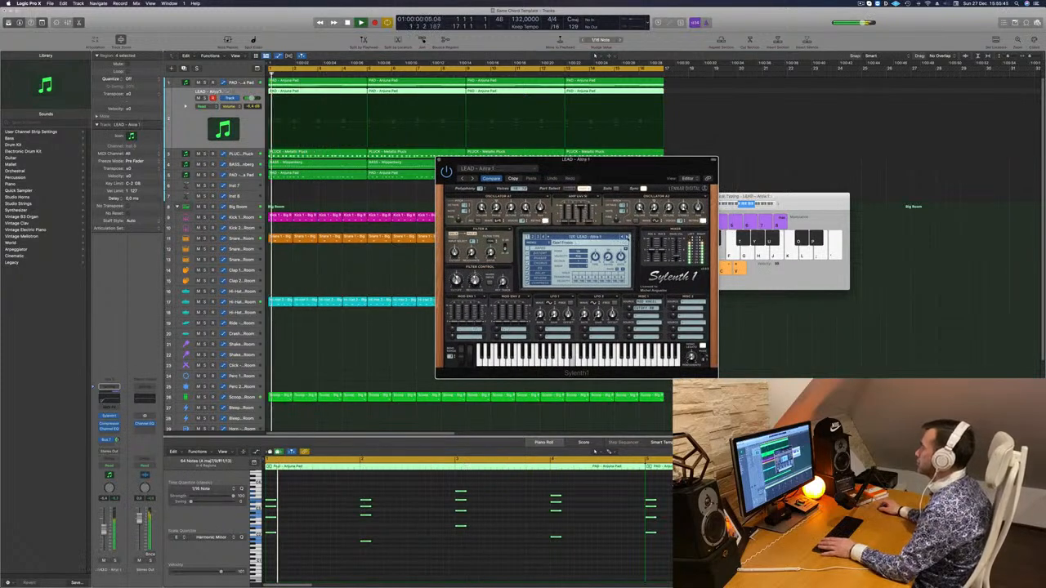
key("space")
key("space")
left_click(628, 237)
key("space")
key("space")
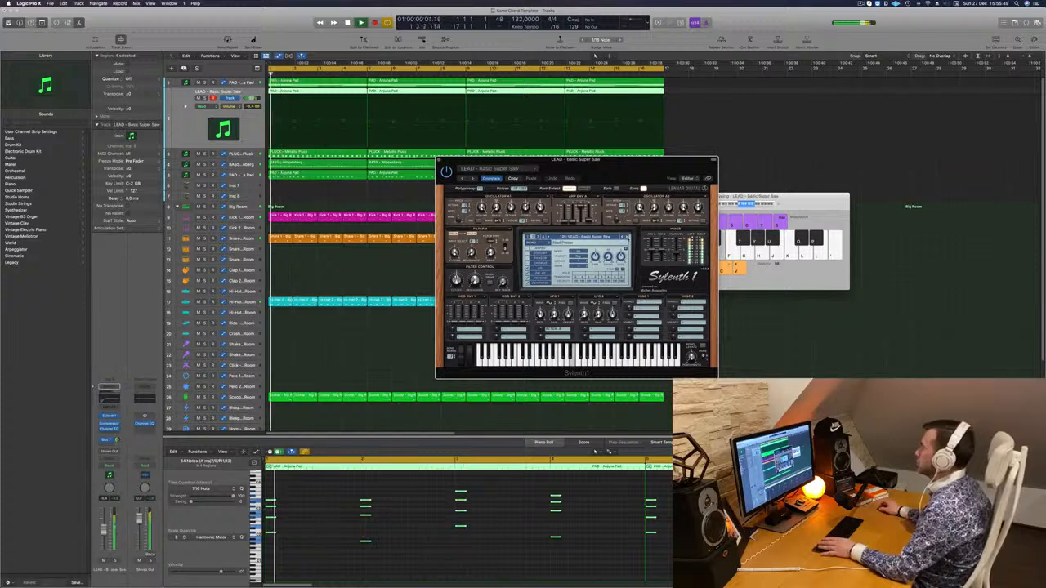
Move Sylenth1 off the arrangement and copy all stab chords about one and a half beats later in the piano roll
left_click_drag(646, 166, 736, 63)
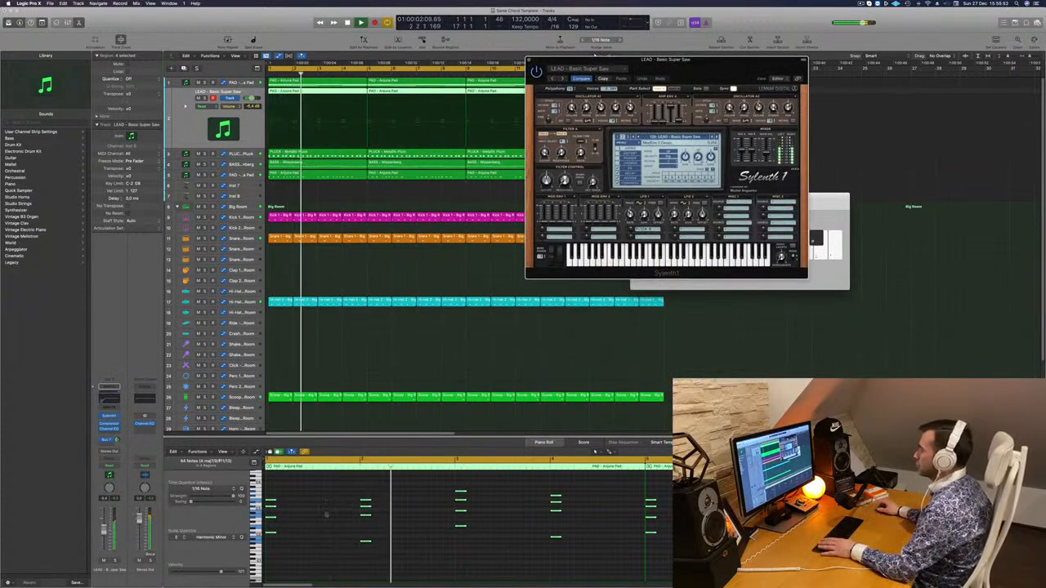
key("space")
key("space")
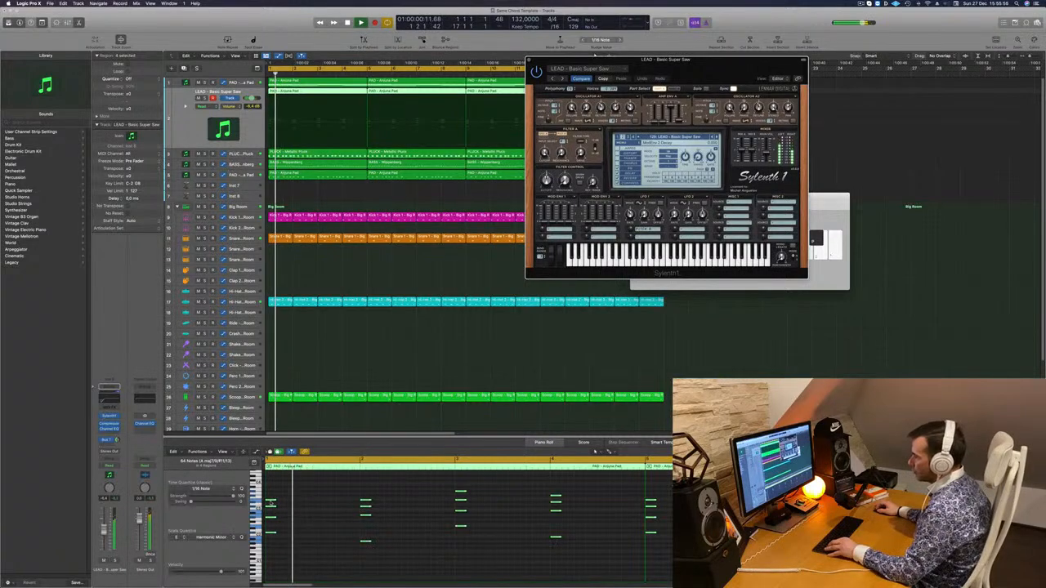
left_click_drag(271, 504, 305, 505)
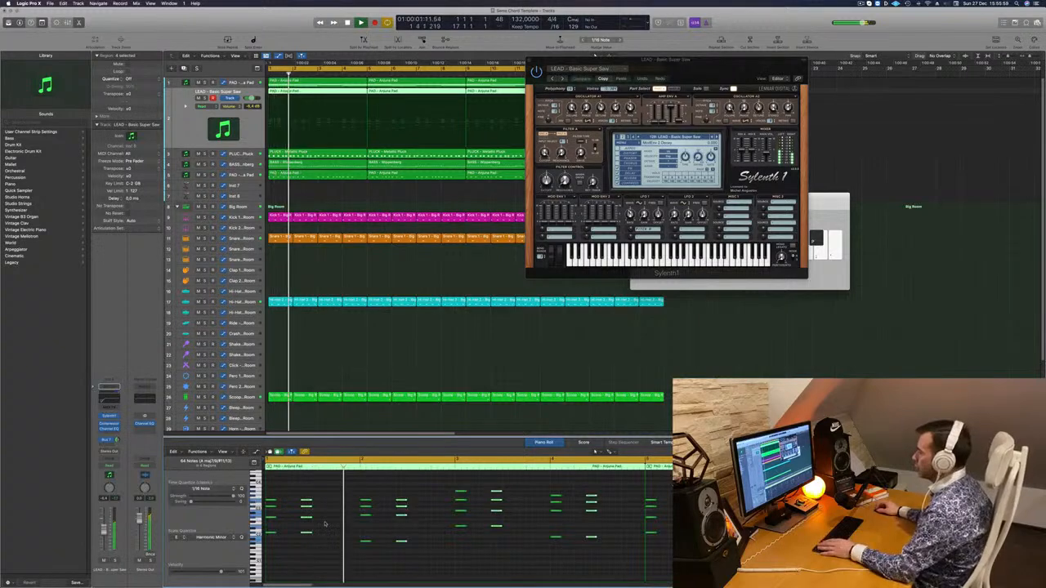
left_click(332, 520)
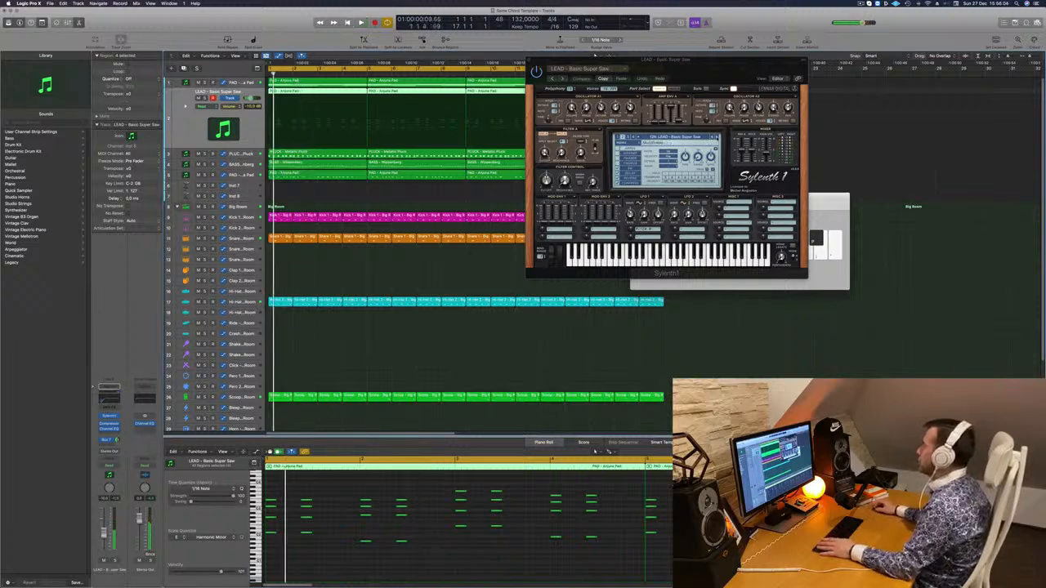
Audition the presets LEAD - Brass 2, Burning Up, Central Park, Disco Lights and Discover Trance with the doubled stab chords
left_click(717, 137)
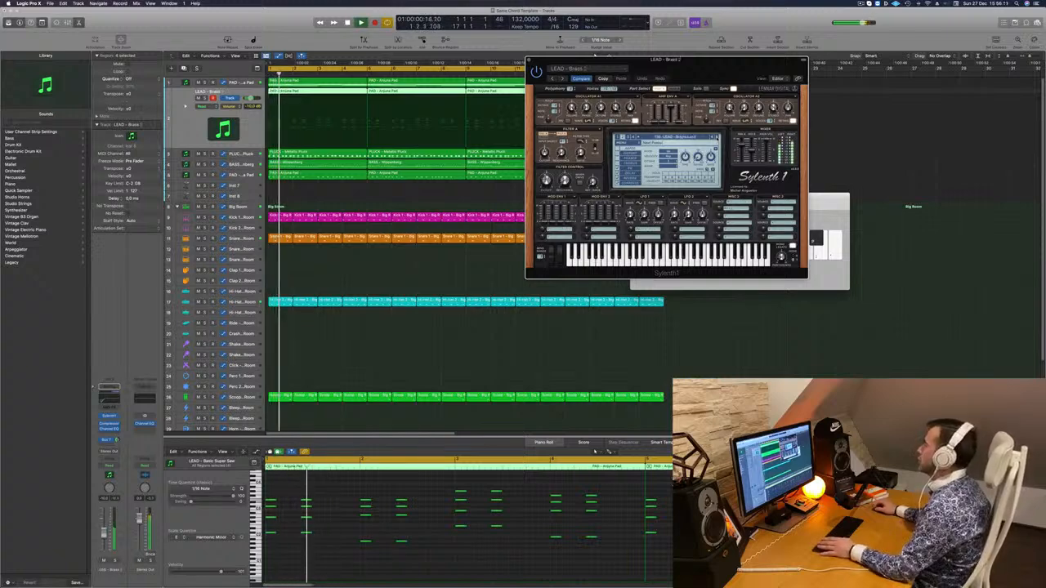
left_click(717, 137)
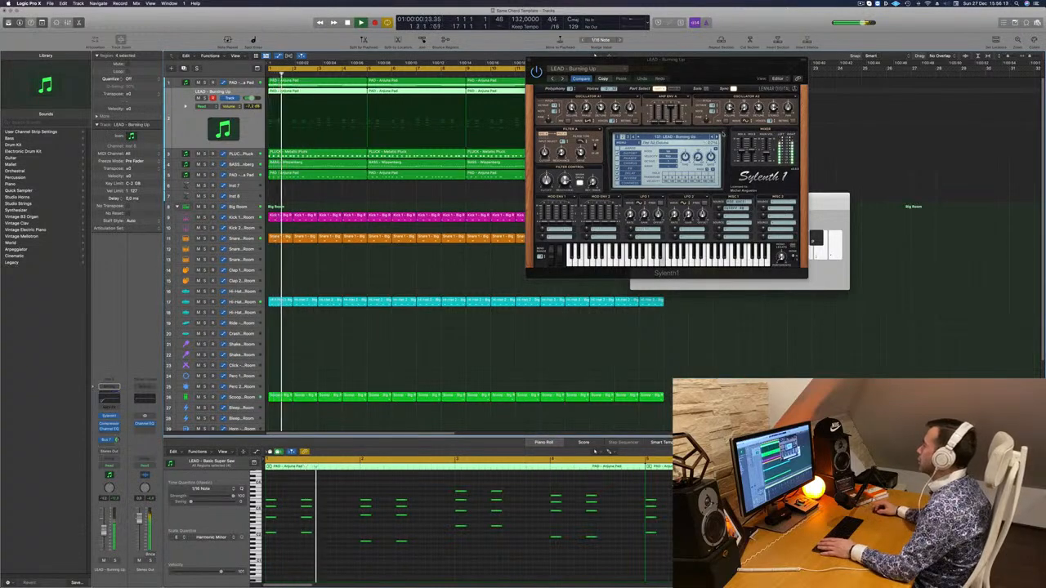
left_click(717, 137)
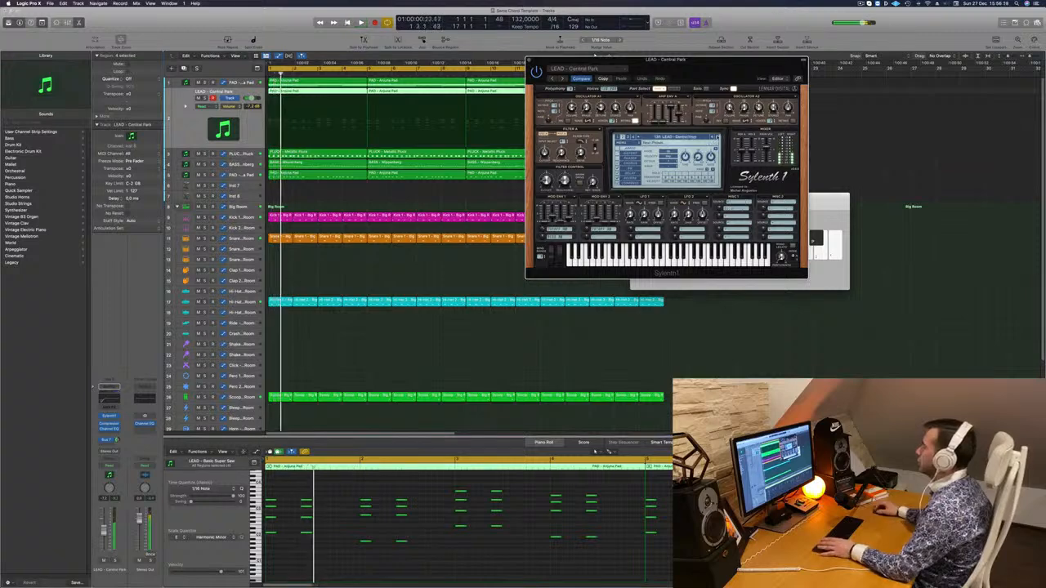
left_click(718, 138)
key("space")
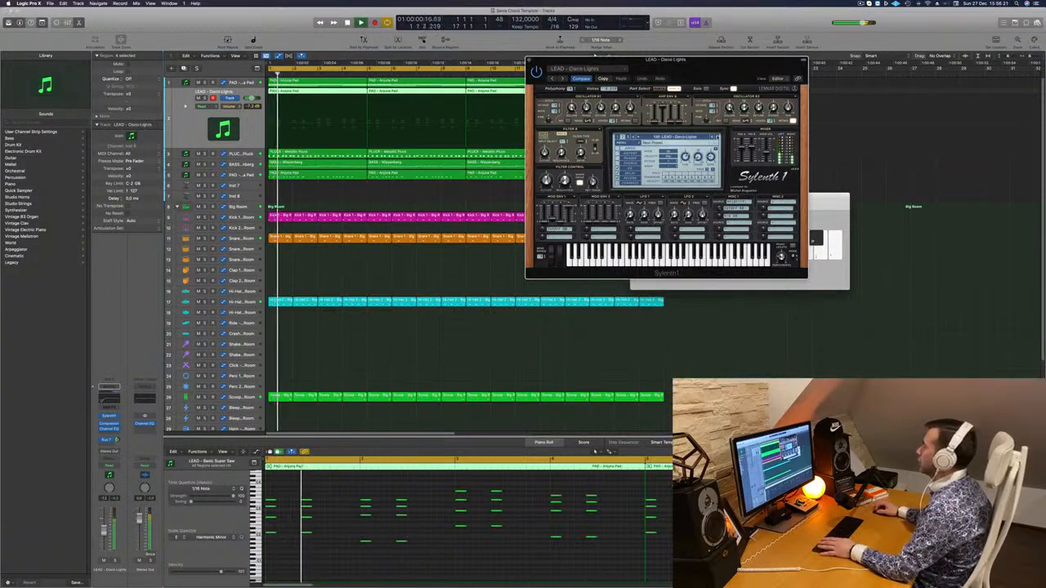
left_click(717, 137)
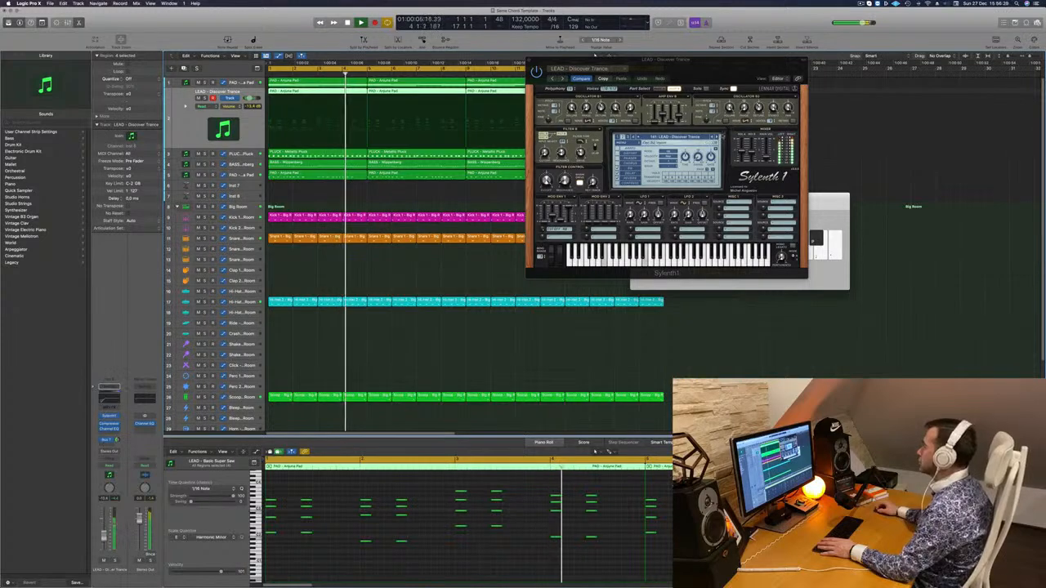
Audition the presets LEAD - Distorted Chord, Distorted Pleasure and Divine, restarting the loop for each one
left_click(717, 138)
key("space")
key("space")
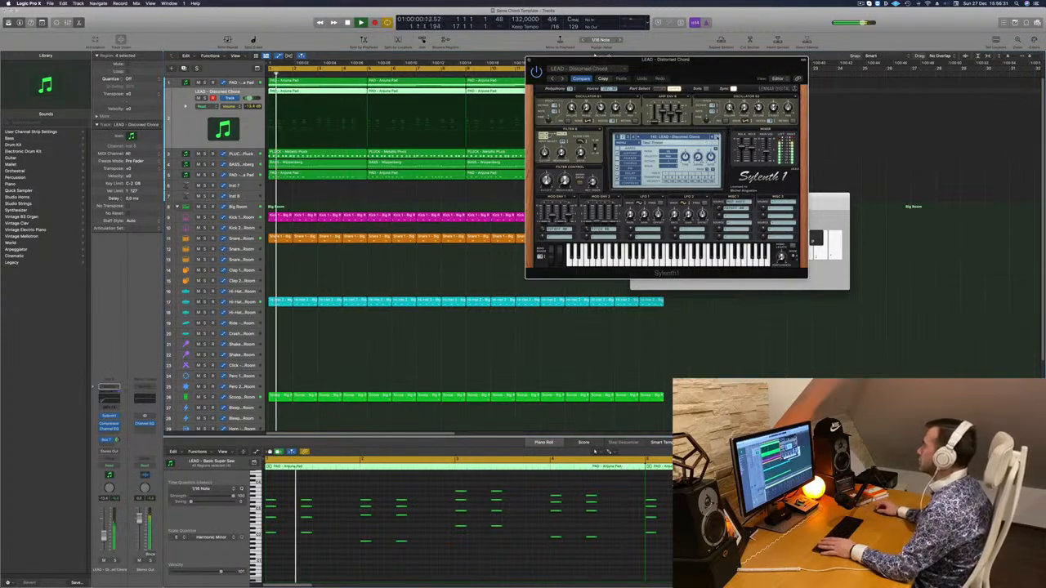
left_click(718, 137)
key("space")
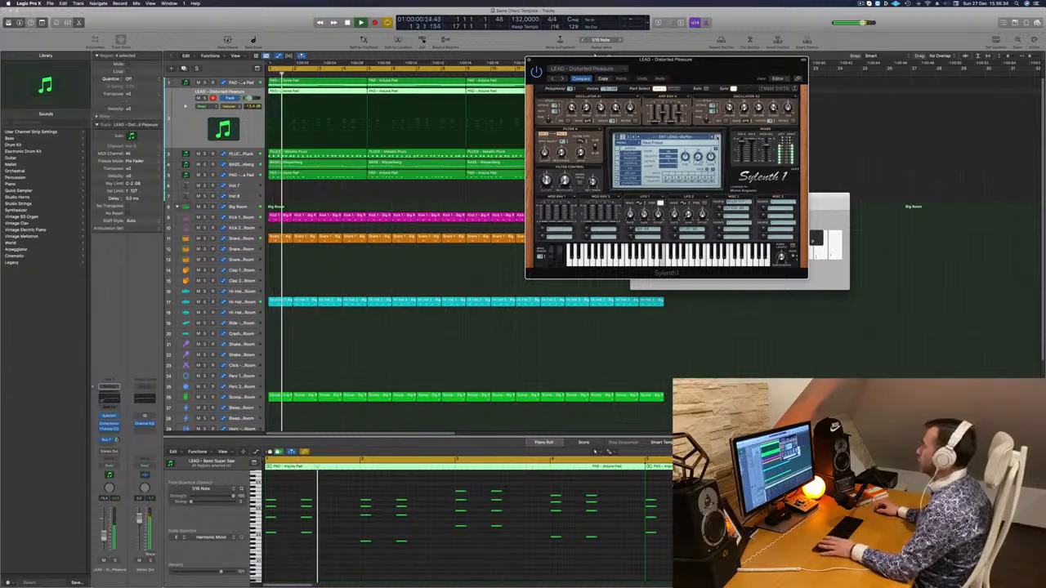
left_click(717, 138)
key("space")
key("space")
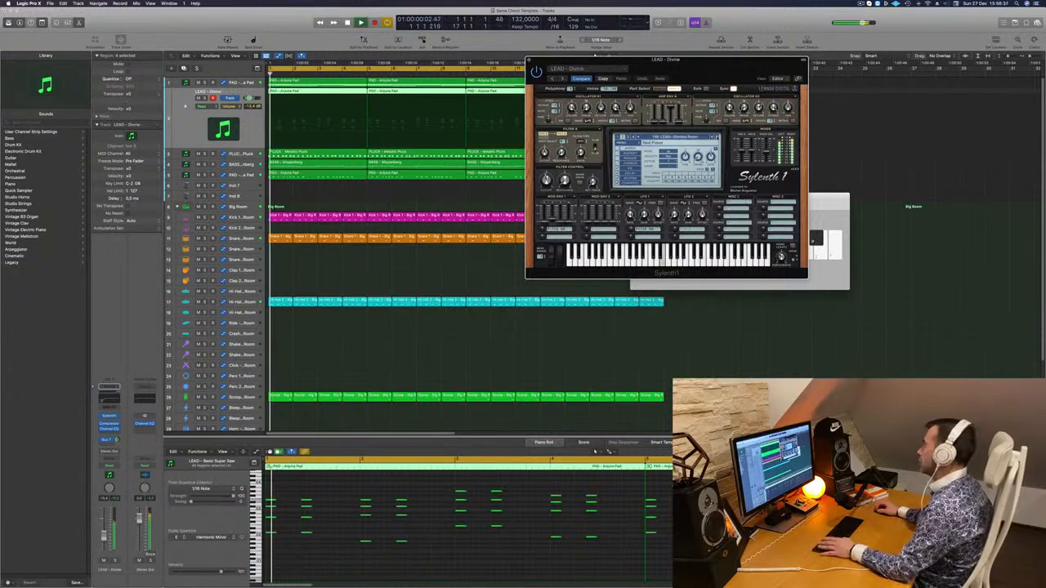
Audition the presets LEAD - Downpipe and LEAD - Electro Square on the stab track from the start of the loop
left_click(717, 138)
key("space")
key("space")
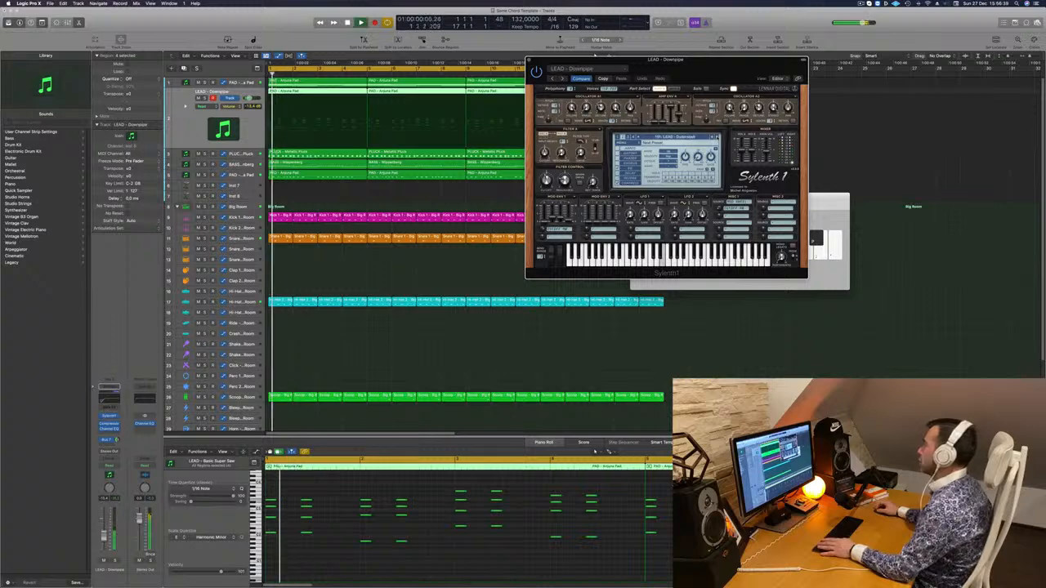
key("space")
key("space")
left_click(718, 137)
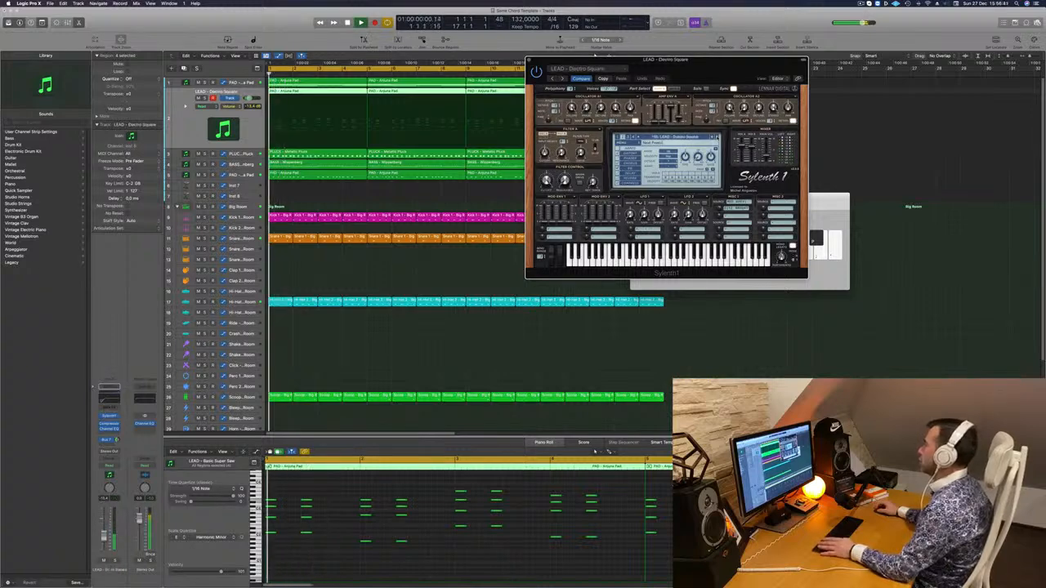
key("space")
key("space")
Step through the presets to LEAD - Feelin' Fine, replaying the loop, and raise the stab track's volume to -6.3 dB
key("space")
key("space")
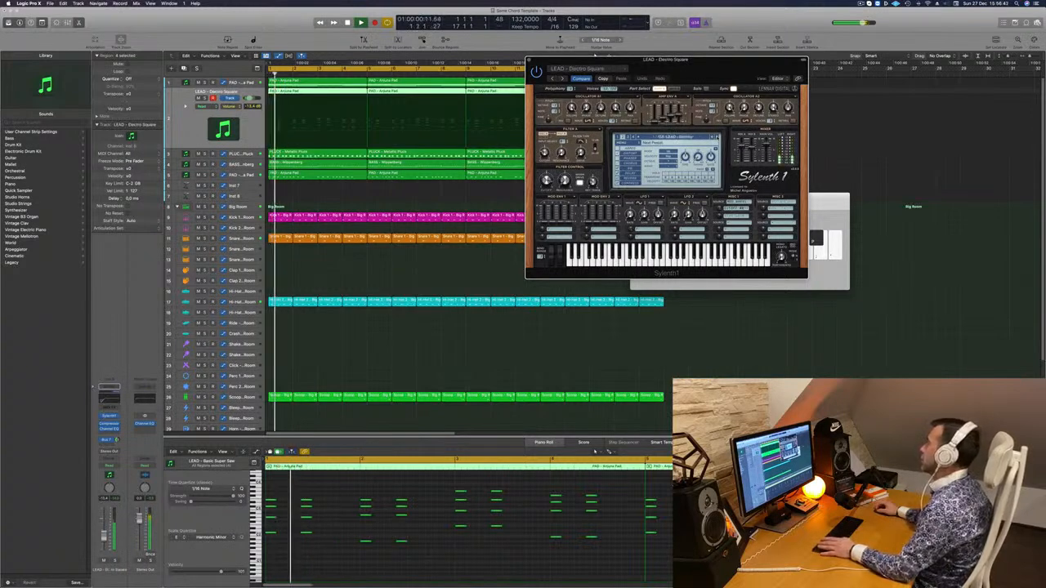
left_click(718, 137)
key("space")
key("space")
left_click(717, 138)
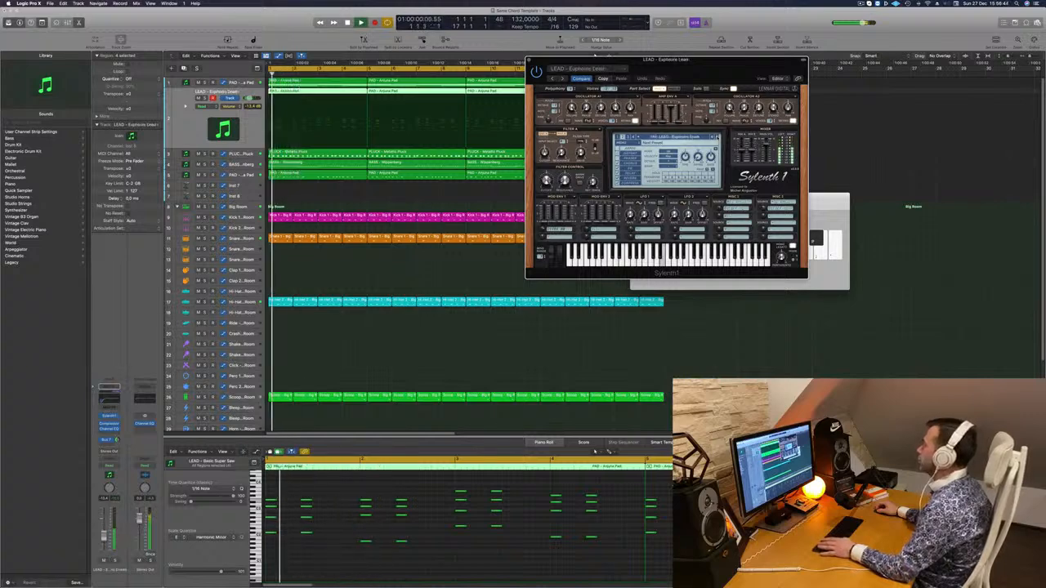
left_click(718, 137)
key("space")
key("space")
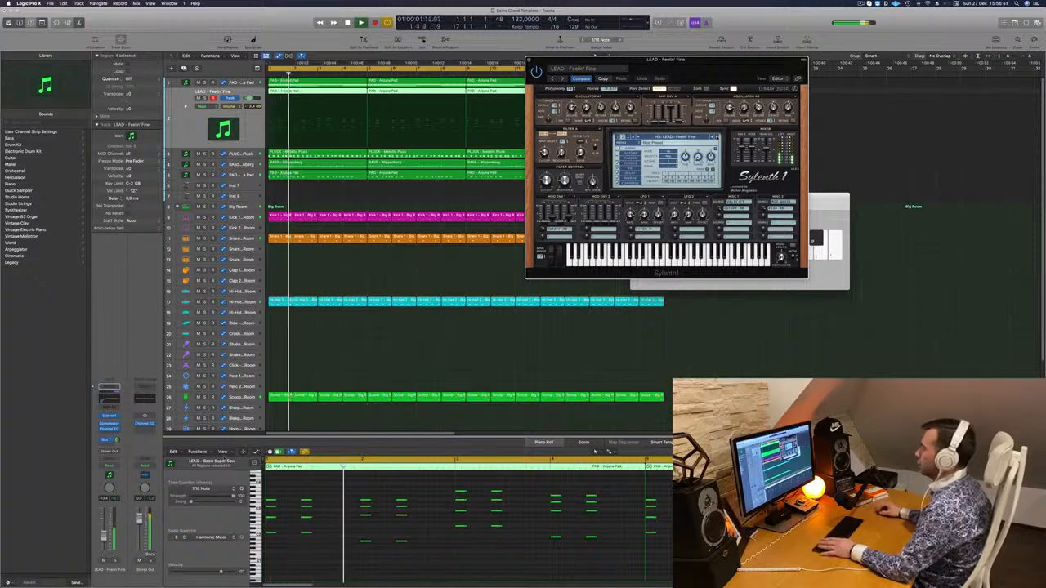
left_click_drag(248, 99, 252, 98)
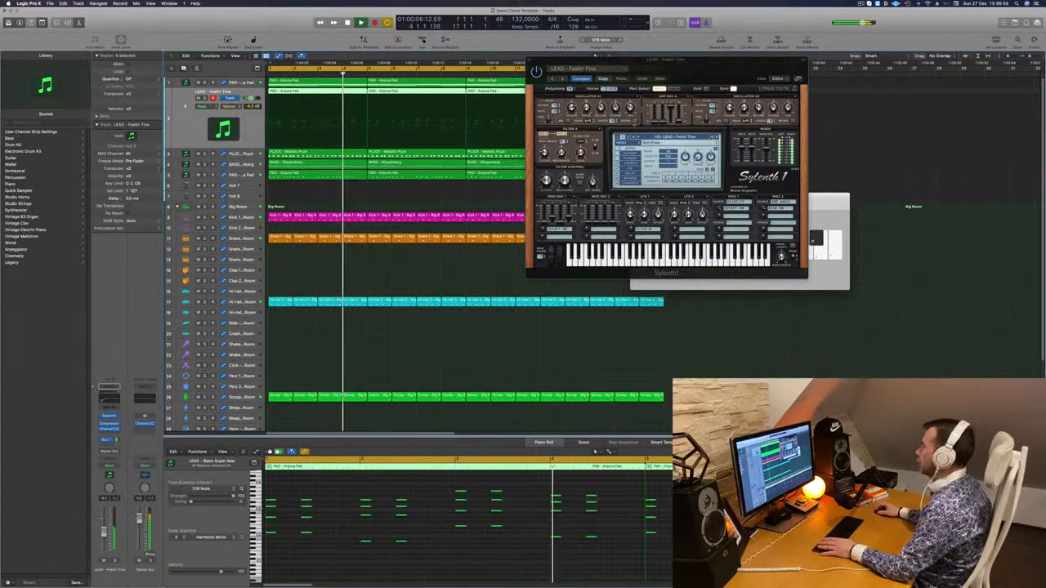
Audition the presets LEAD - Fly Away and LEAD - From Above with the loop, moving the Sylenth1 window slightly aside
left_click(717, 138)
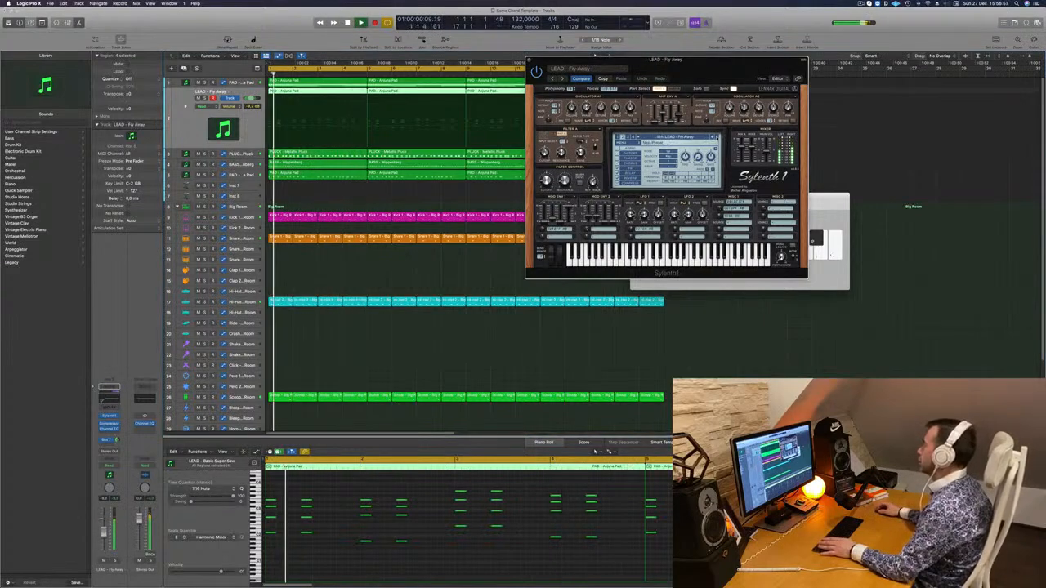
key("space")
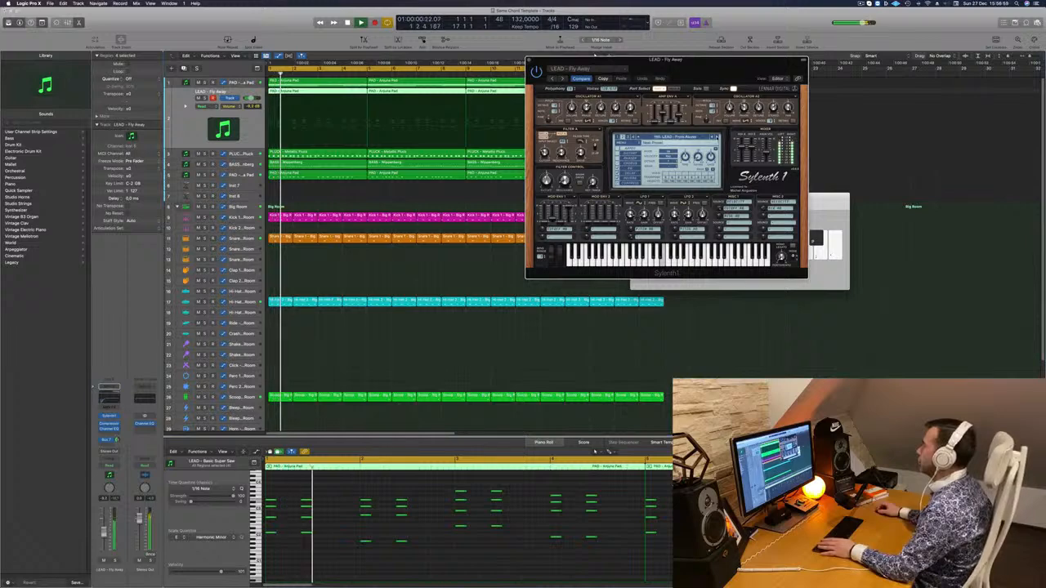
left_click(717, 138)
key("space")
key("space")
left_click_drag(715, 60, 730, 60)
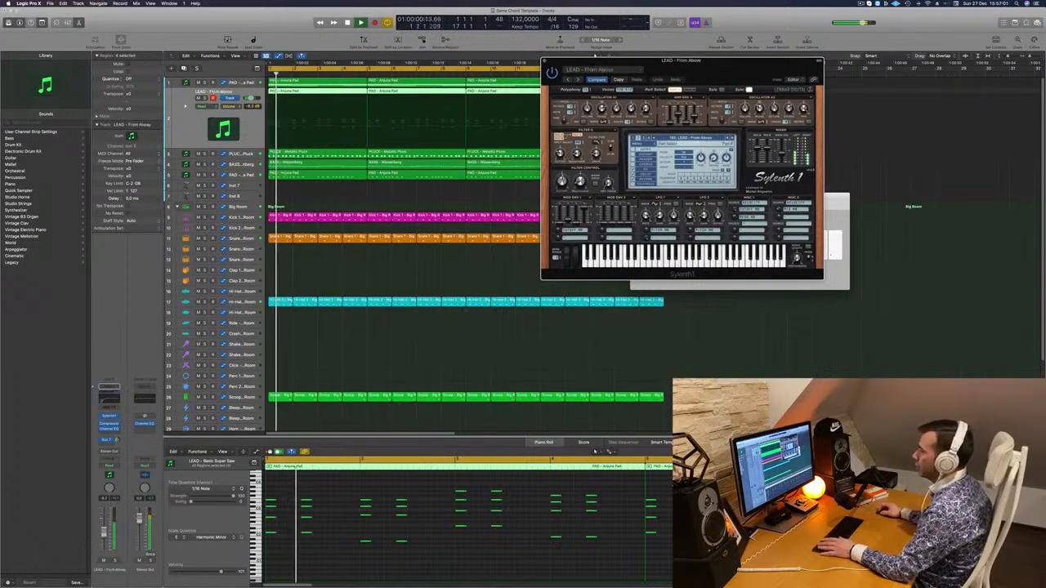
left_click_drag(104, 533, 104, 534)
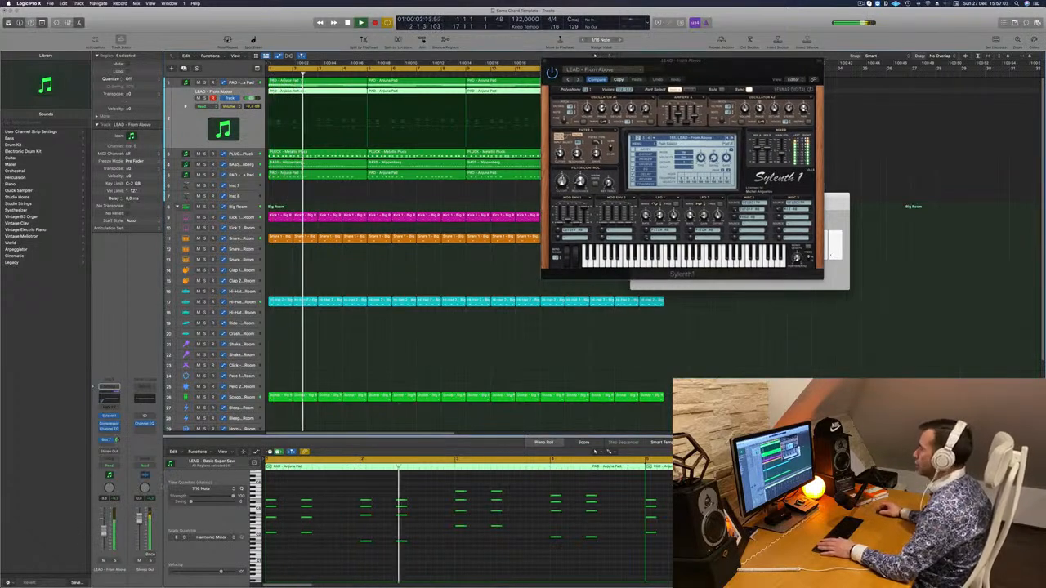
Replay the loop with LEAD - From Above, move Sylenth1 clear of the regions and lower the stab track's volume
key("space")
key("space")
left_click(566, 168)
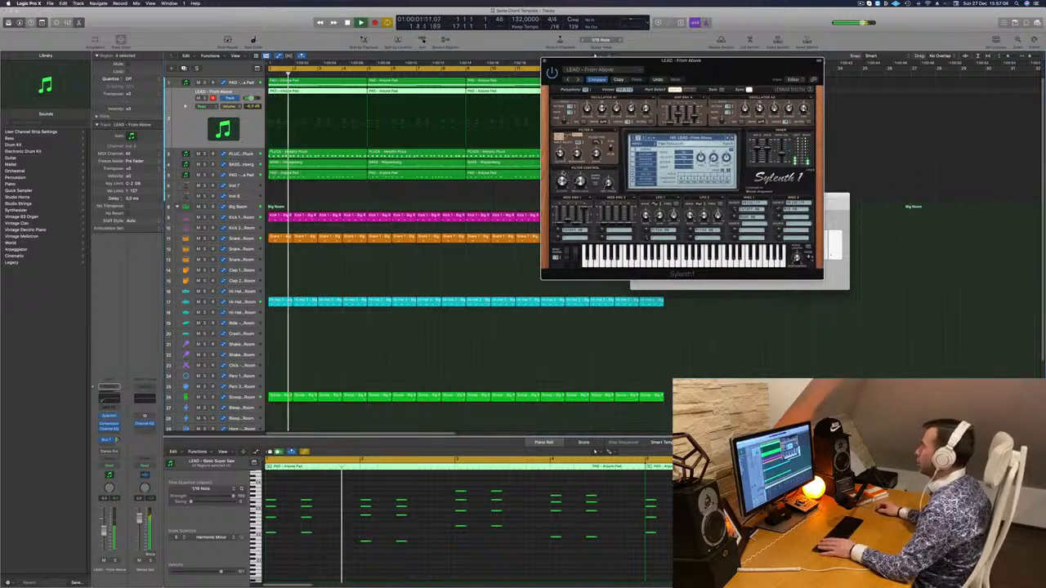
left_click_drag(730, 59, 814, 67)
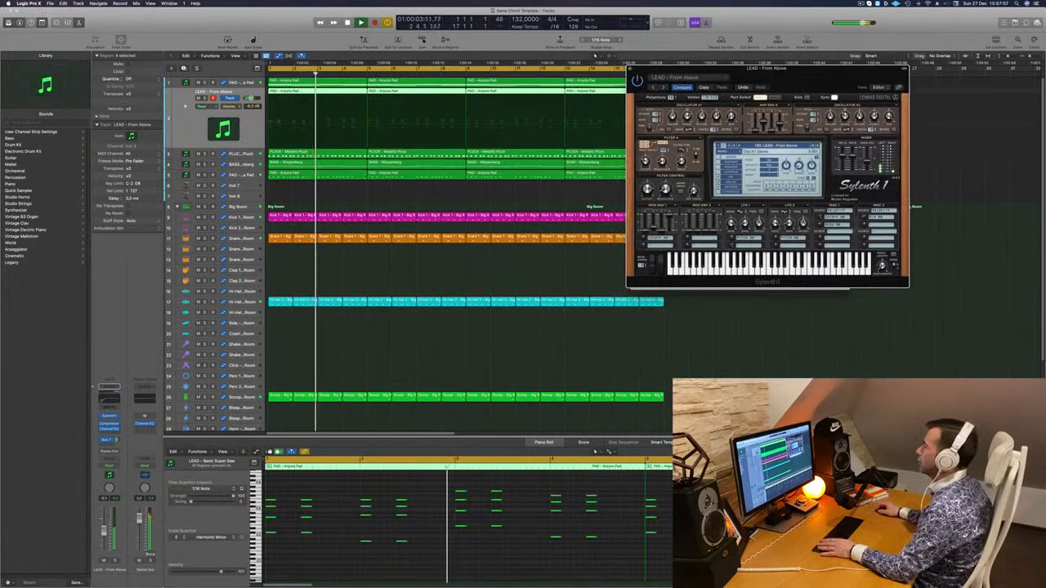
left_click_drag(251, 98, 249, 98)
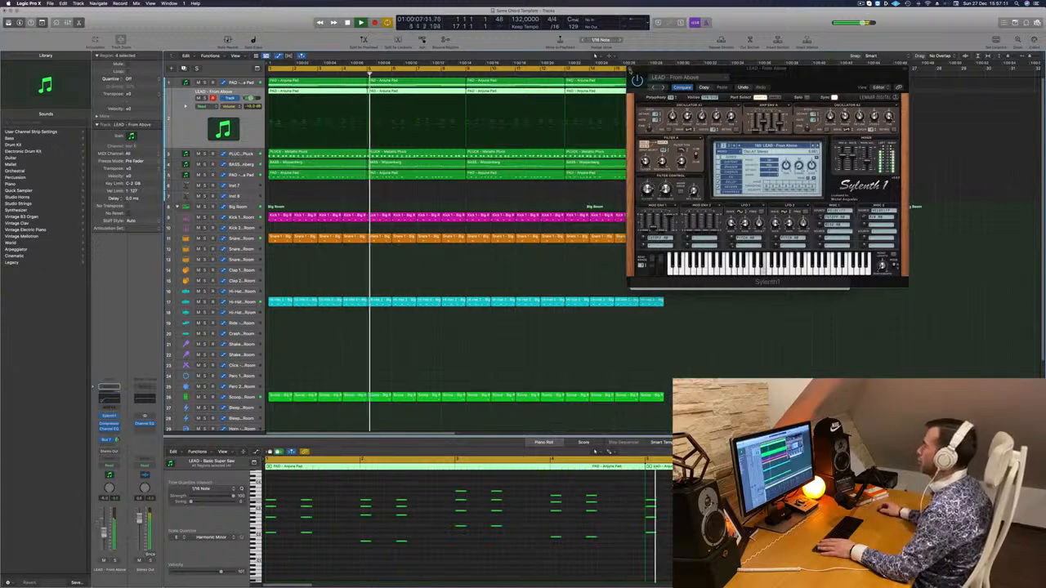
Move the Musical Typing window over the middle of the arrangement and reopen Sylenth1 on the LEAD - From Above track
left_click(633, 69)
left_click_drag(740, 196, 552, 247)
key("Down")
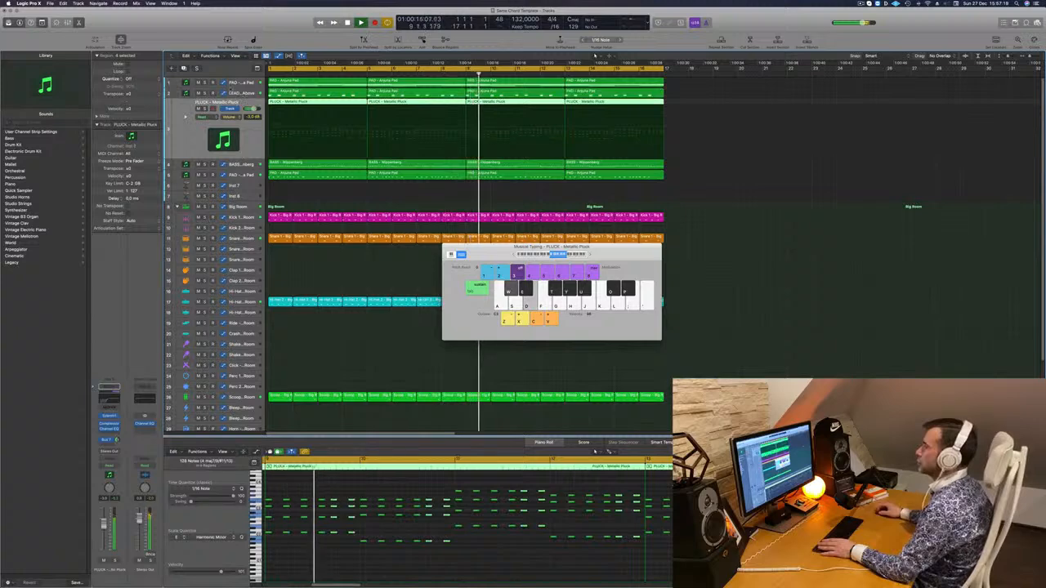
key("Up")
key("Return")
left_click(110, 416)
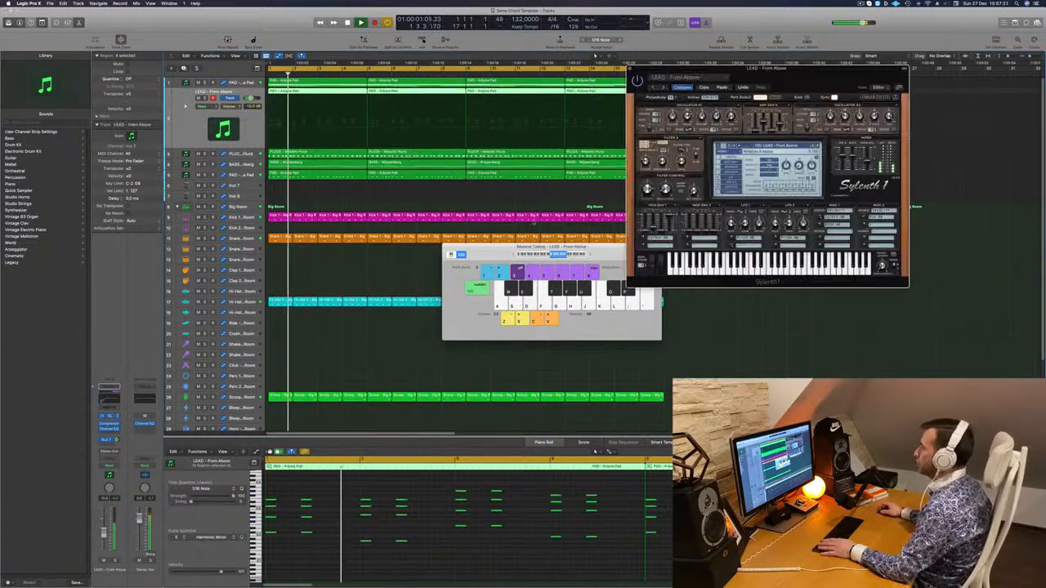
Audition the presets LEAD - Funky Chord and LEAD - Hammond B3 Organ with the loop and step on to Happy Lead
key("Return")
left_click(817, 148)
key("Return")
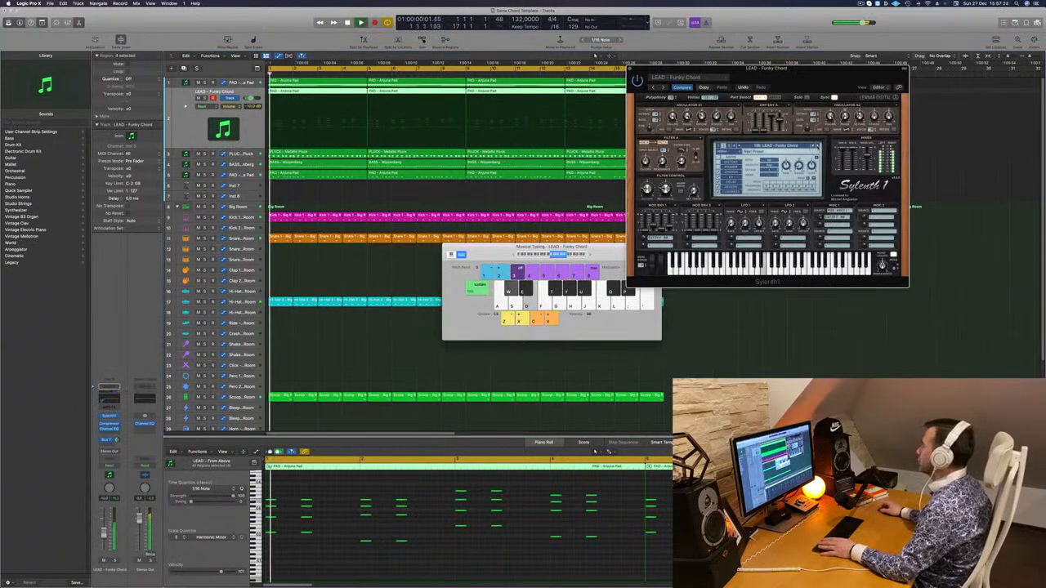
left_click(816, 148)
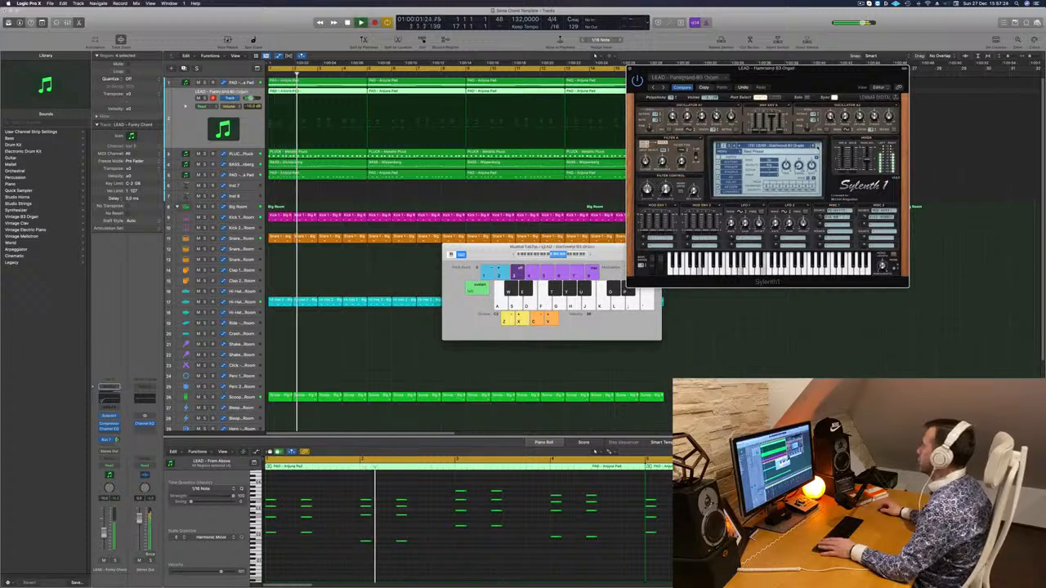
left_click(817, 147)
key("Return")
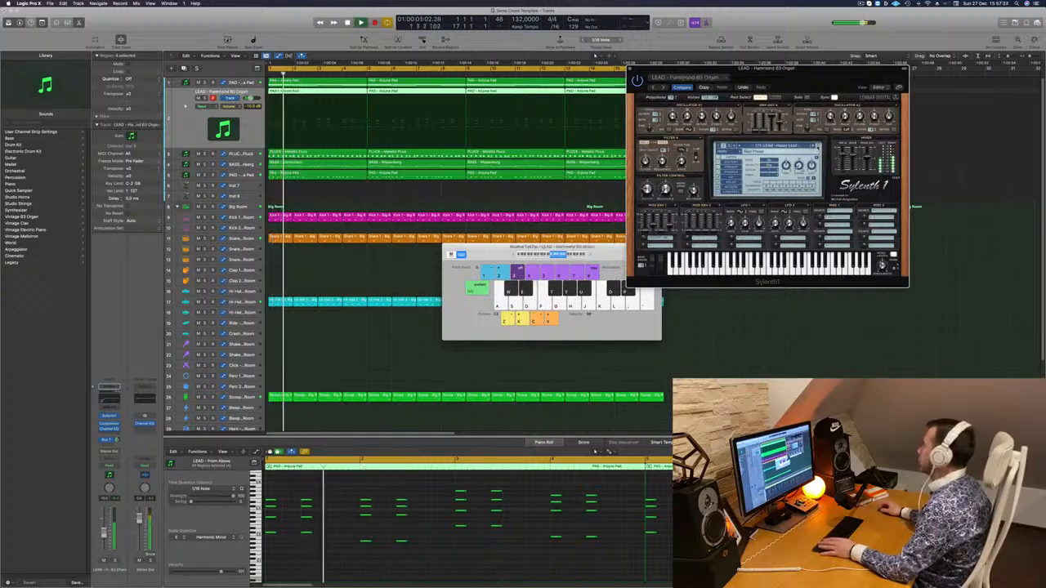
Step past LEAD - Happy Lead and open the full Sylenth1 preset list for the stab track
left_click(817, 147)
key("Return")
left_click(818, 147)
left_click(797, 147)
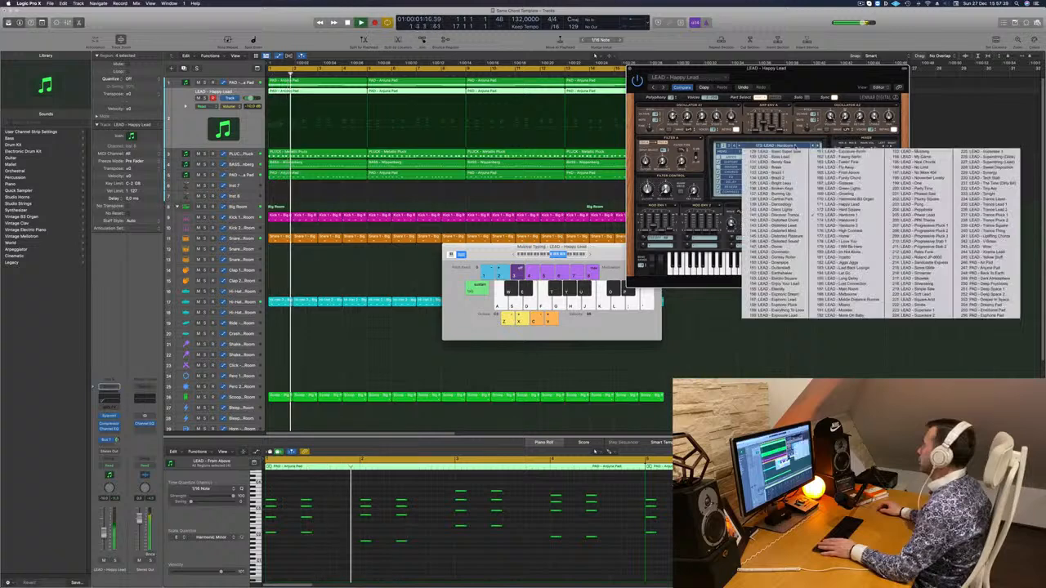
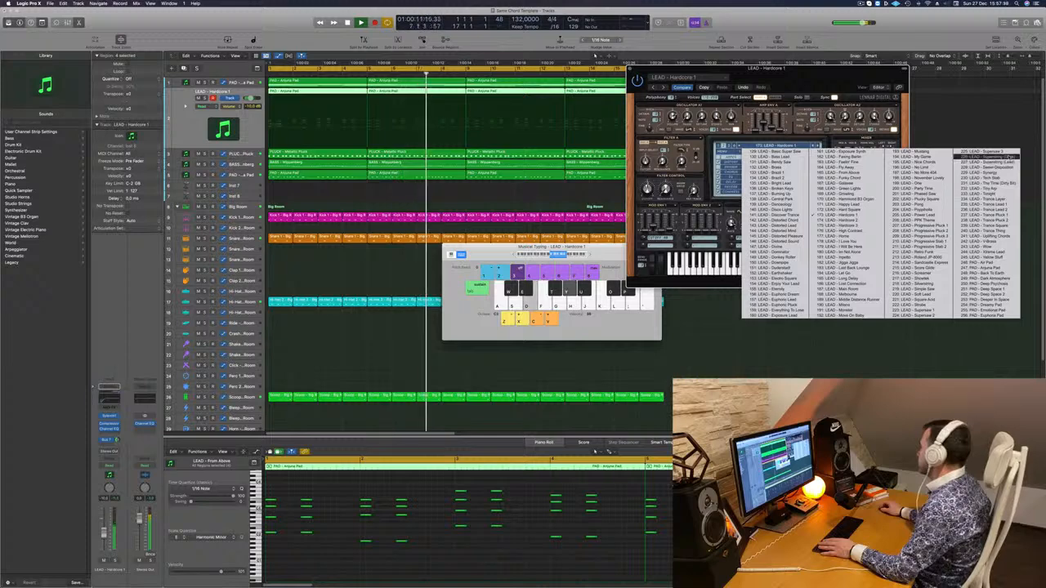
Load LEAD - Supersaw 1 in Sylenth1, move the plug-in window over the arrangement's middle and audition the preset with the loop
left_click(915, 314)
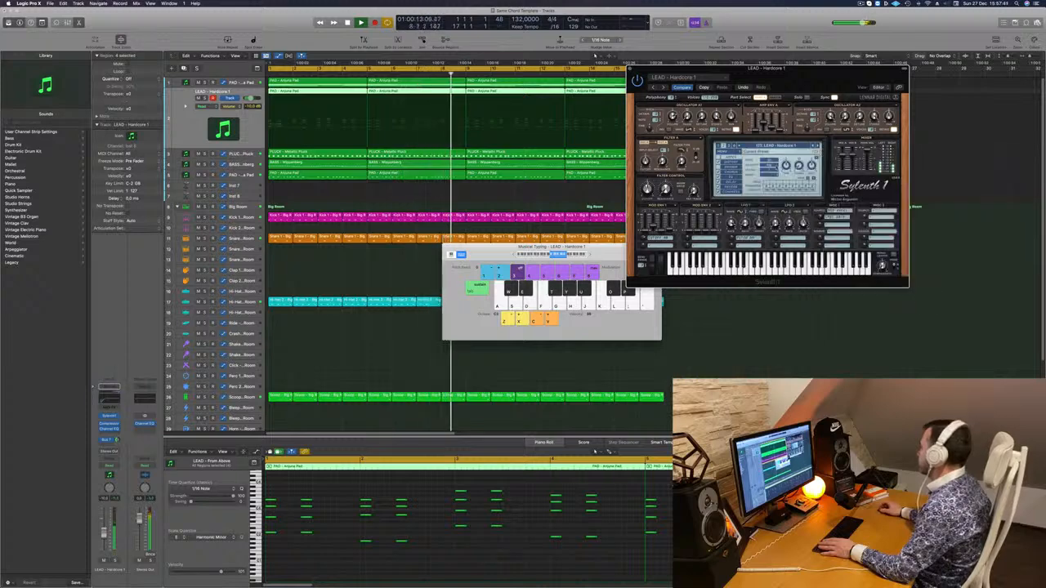
left_click_drag(792, 87, 662, 132)
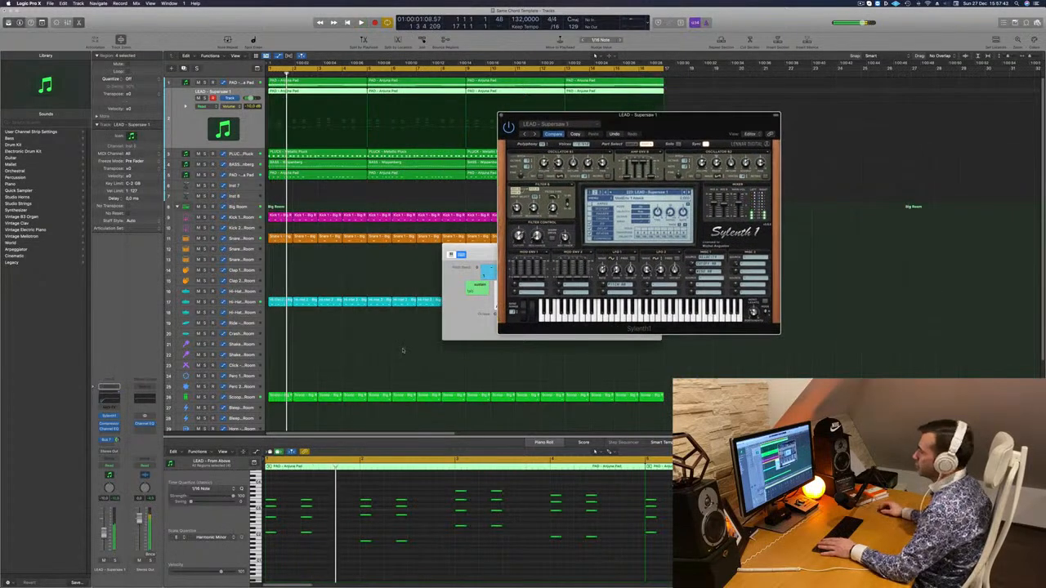
left_click(452, 370)
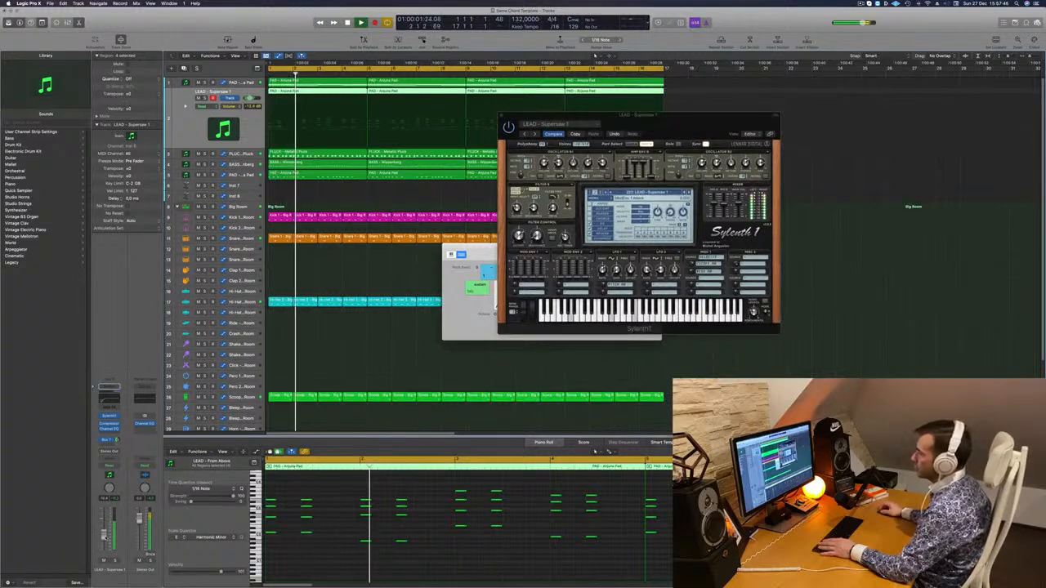
key("space")
key("space")
Step on through LEAD - Supersaw 2 to LEAD - Supersawing (Glide), restarting the loop to audition the presets
left_click(534, 133)
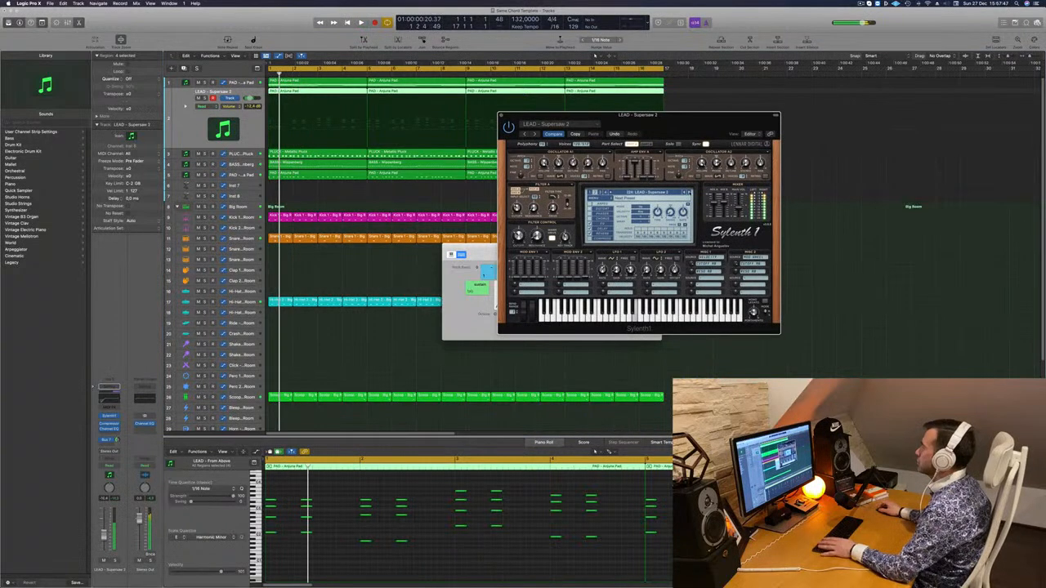
left_click(689, 193)
left_click(689, 193)
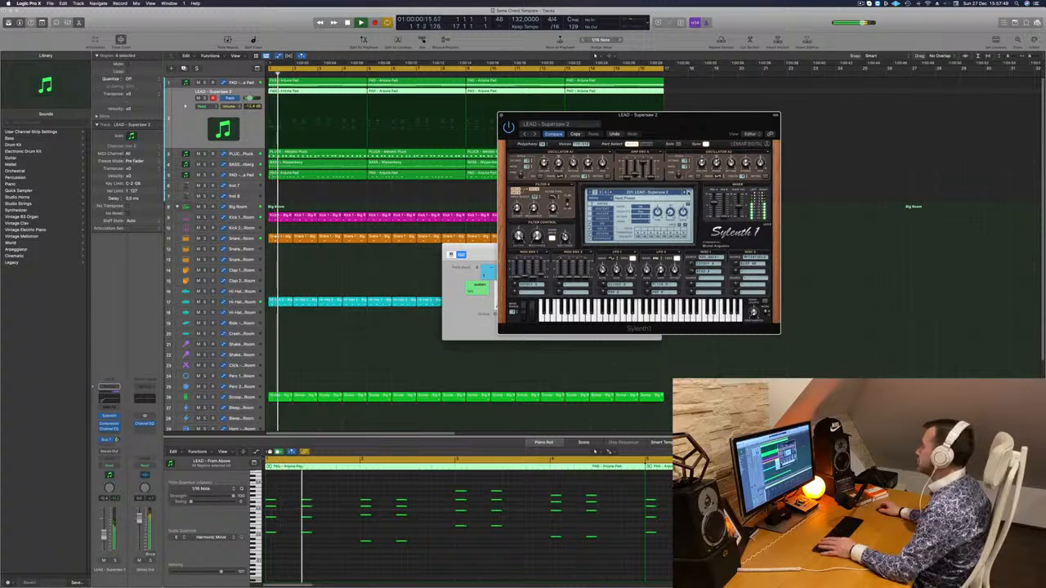
key("space")
key("space")
Load the preset LEAD - Trance Layer on the stab track and play it with the loop
left_click(676, 194)
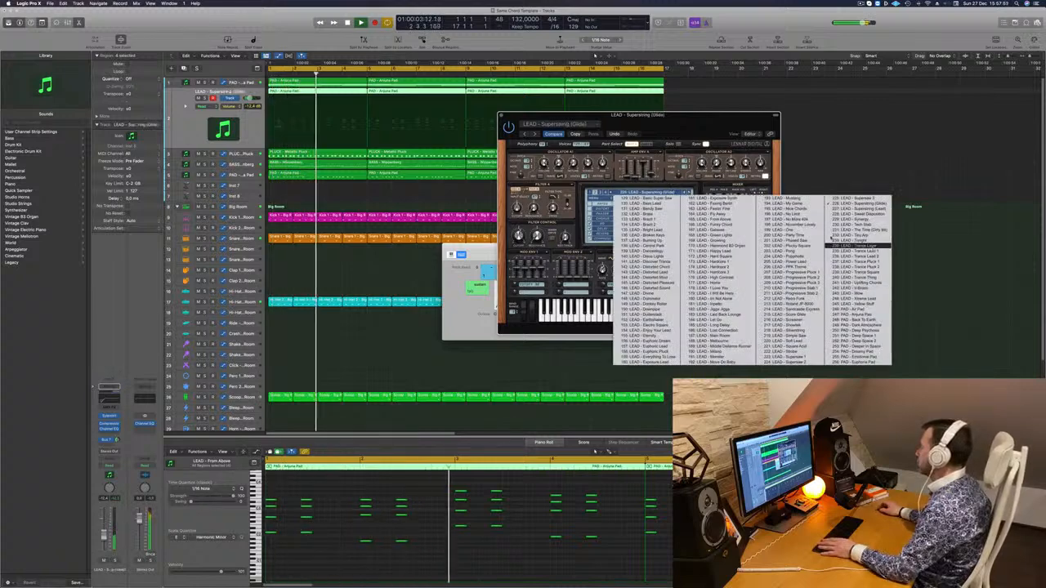
left_click(854, 250)
key("space")
key("space")
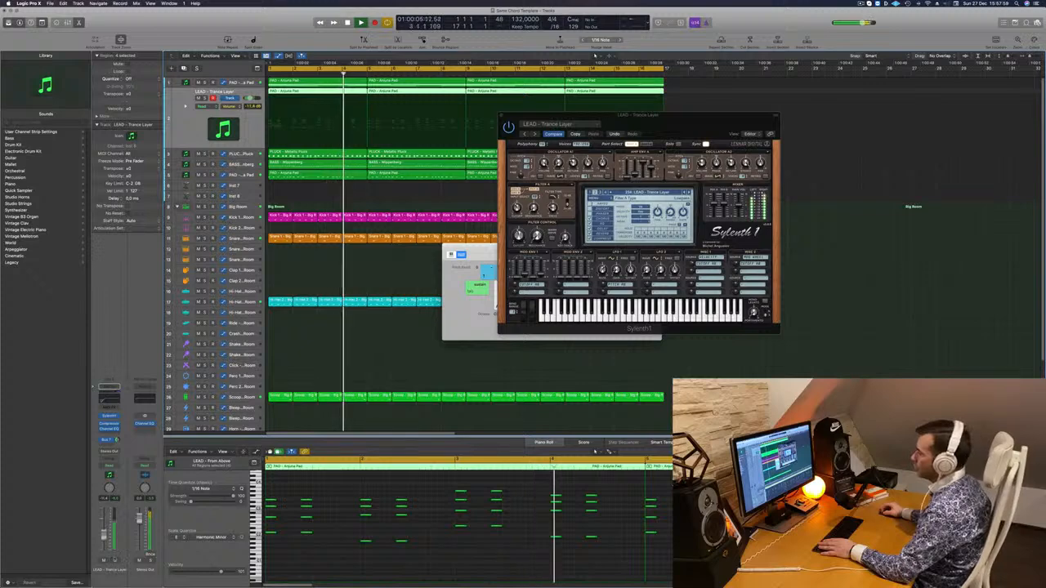
key("s")
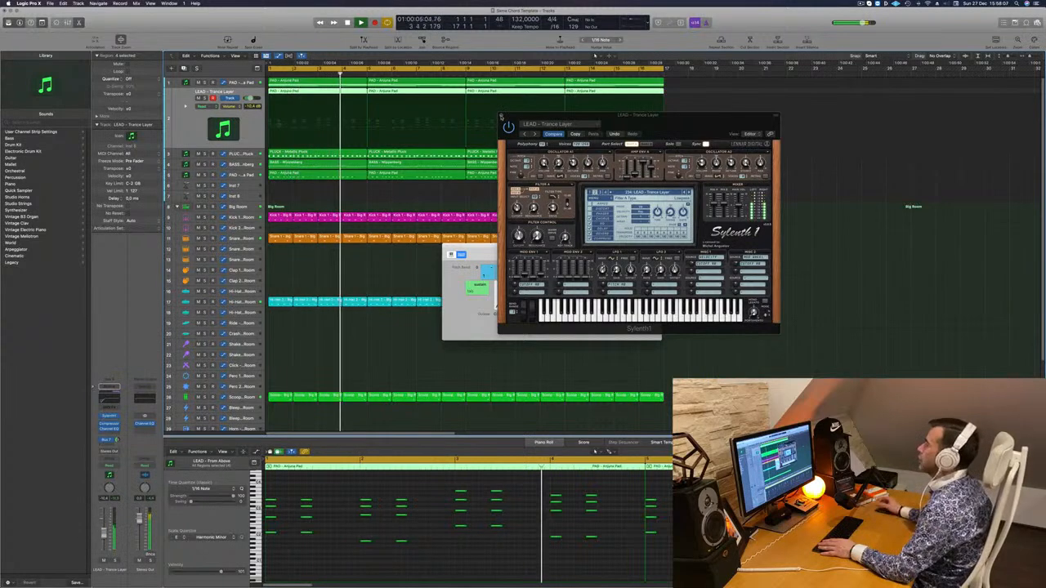
Close Sylenth1 and replay the loop from the start, checking the LEAD - Trance Layer track in solo and in the mix
left_click(502, 117)
left_click(358, 198)
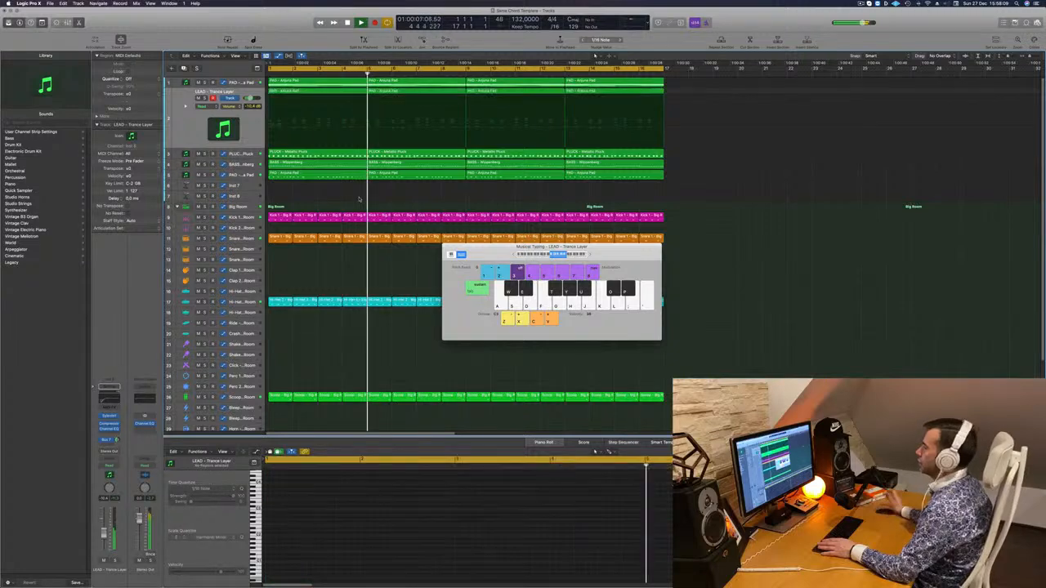
key("Return")
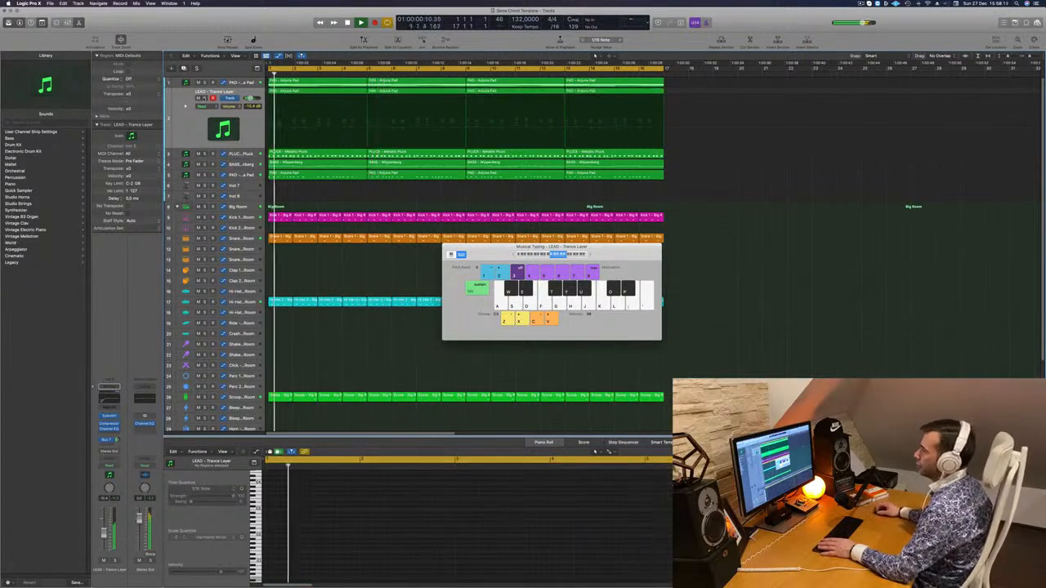
left_click(204, 98)
left_click(205, 98)
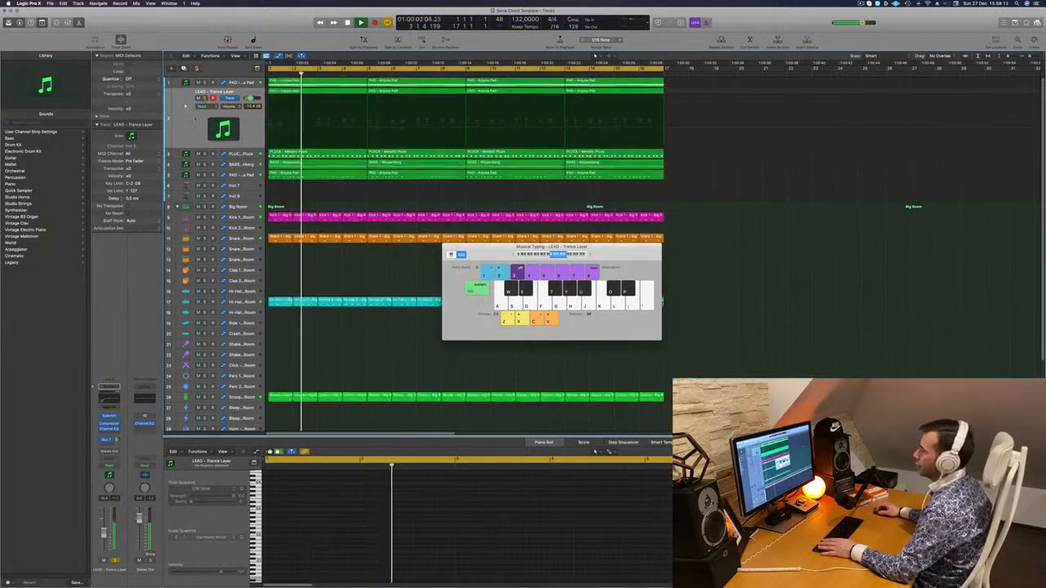
left_click(195, 123)
key("Return")
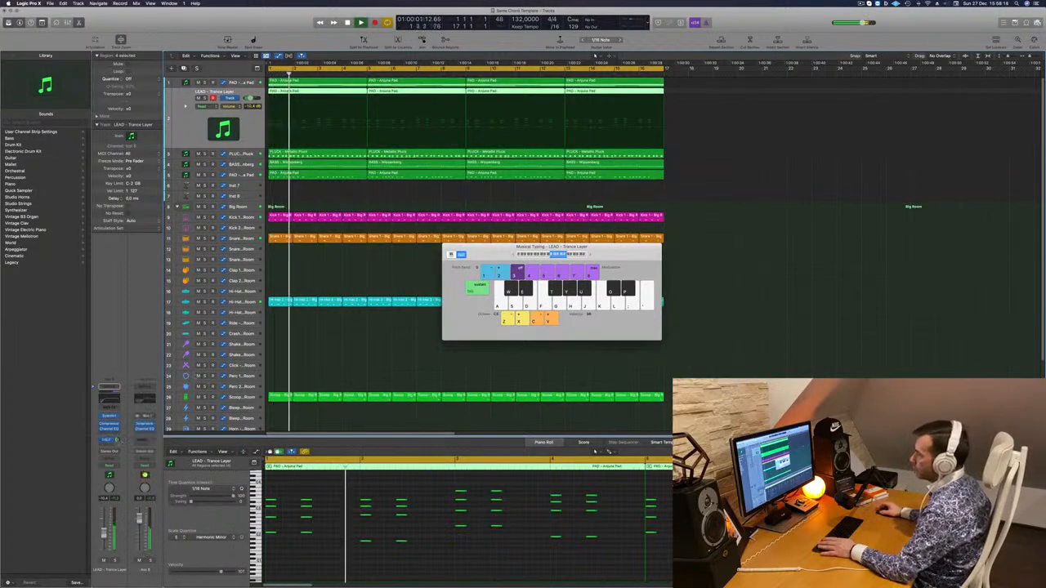
left_click(314, 188)
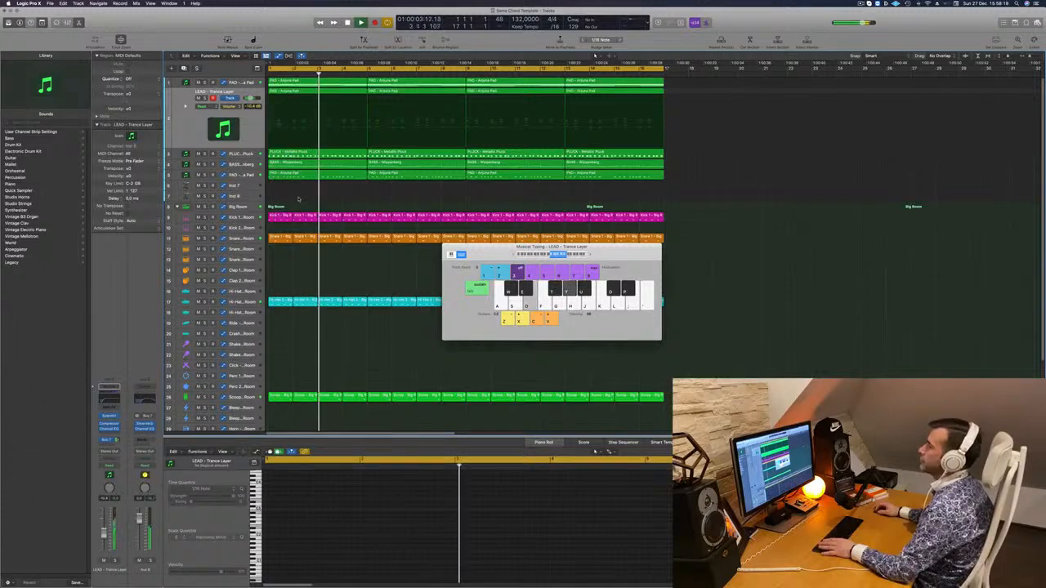
left_click(186, 133)
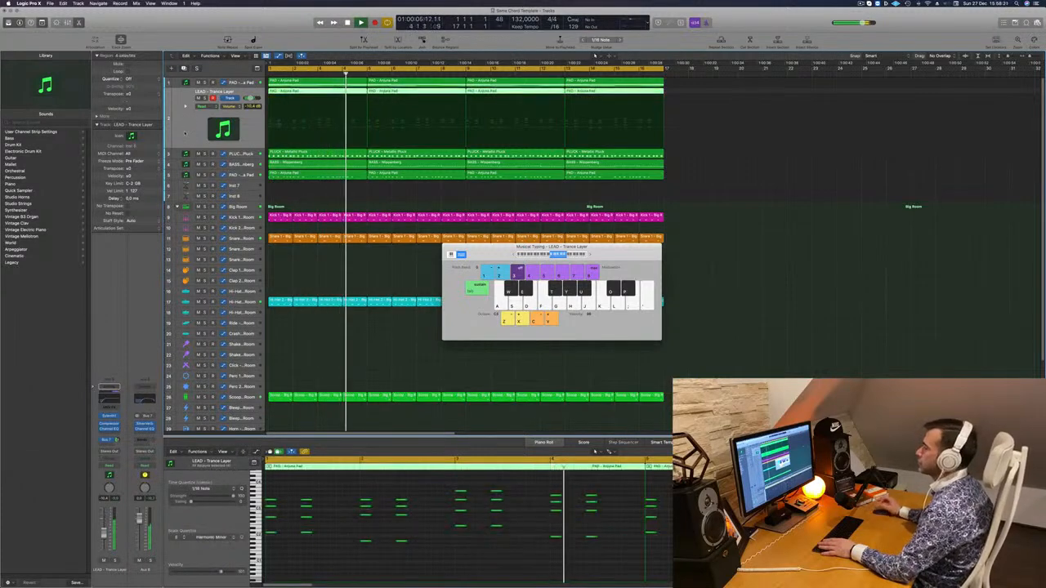
left_click(306, 194)
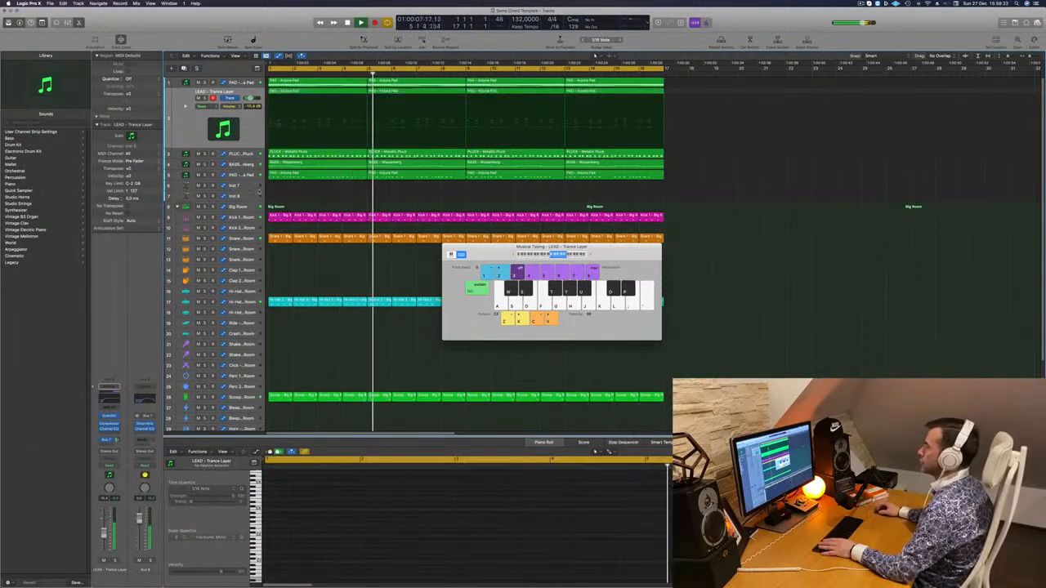
Move the Musical Typing window aside, select the Roland TR-909 drum kit and expand its individual tracks
scroll(327, 204, "down", 5)
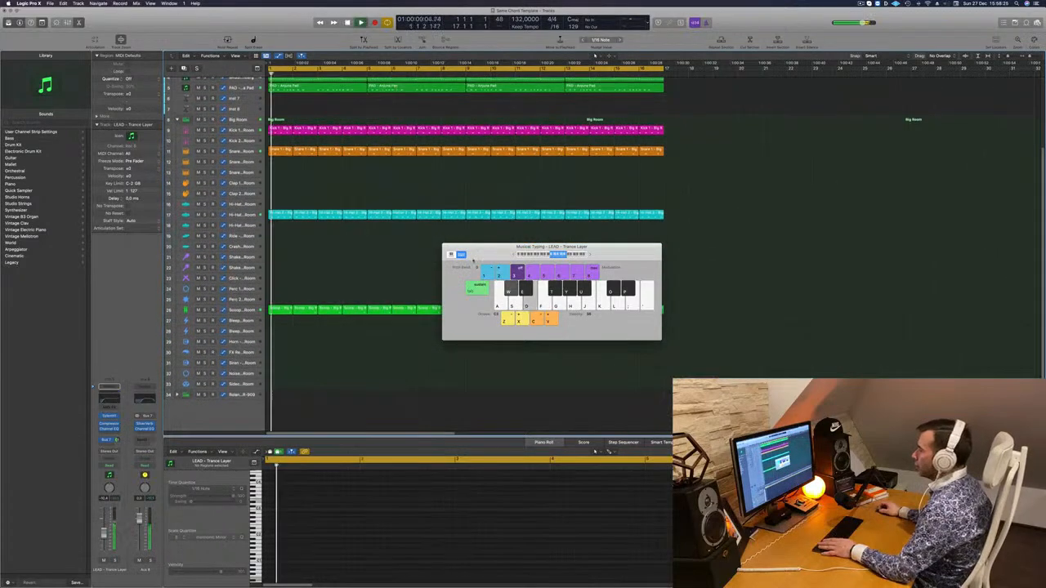
left_click_drag(473, 242, 603, 238)
left_click(233, 396)
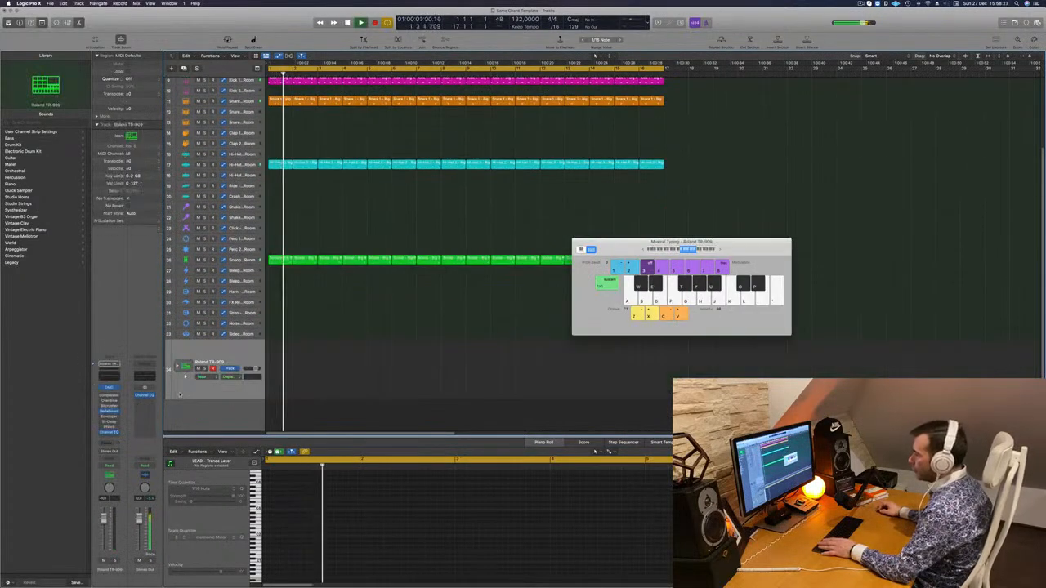
scroll(336, 188, "down", 5)
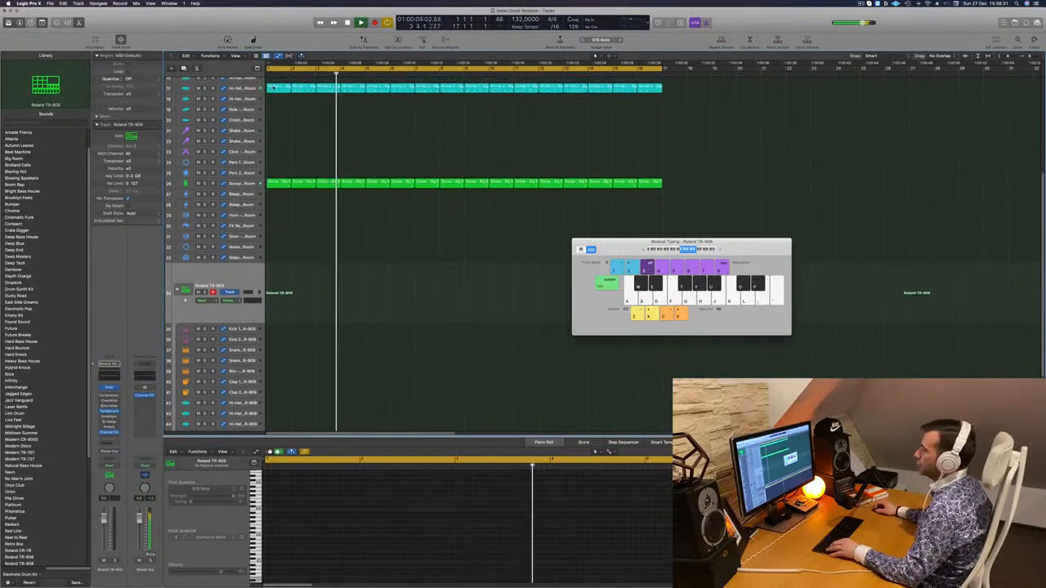
Copy the first Hi-Hat 2 - Big Room region to bar 1 of the Roland TR-909 closed hi-hat track
left_click_drag(278, 86, 278, 397)
scroll(286, 375, "down", 2)
scroll(286, 376, "down", 2)
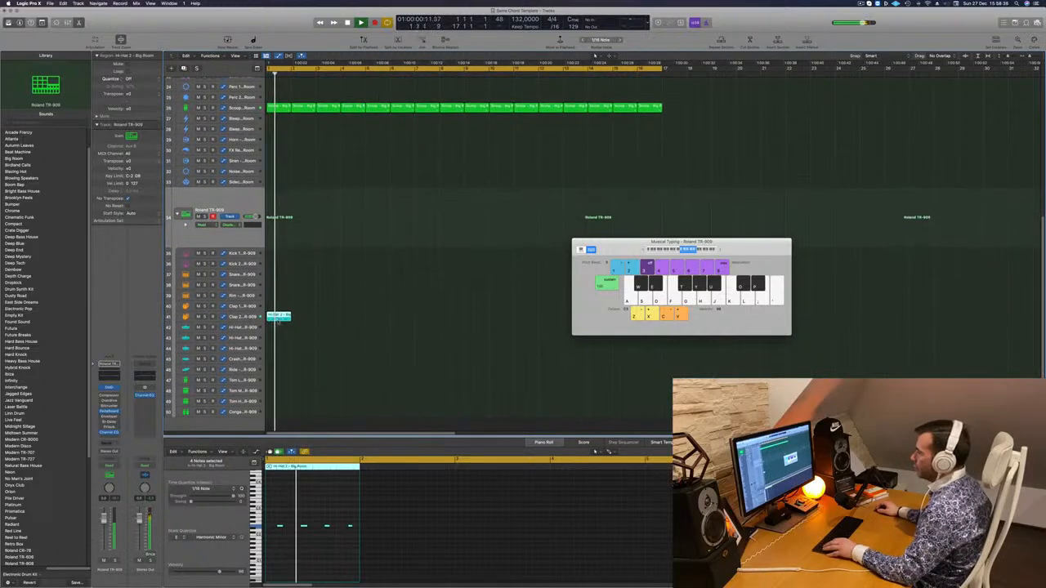
left_click_drag(278, 321, 264, 330)
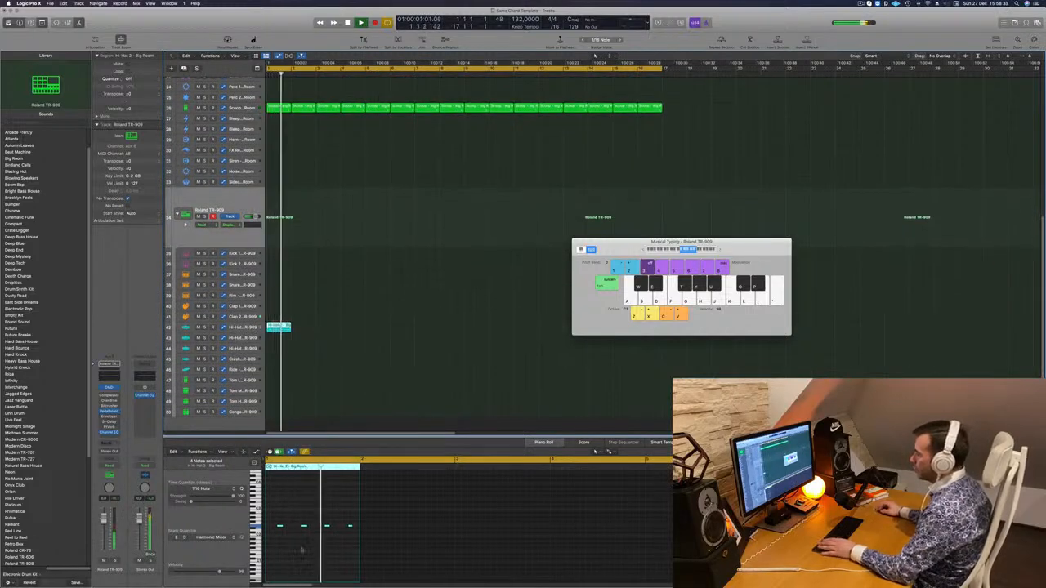
Duplicate the four hi-hat notes within the copied region to fill the bar with a sixteenth-note pattern
left_click_drag(272, 519, 350, 538)
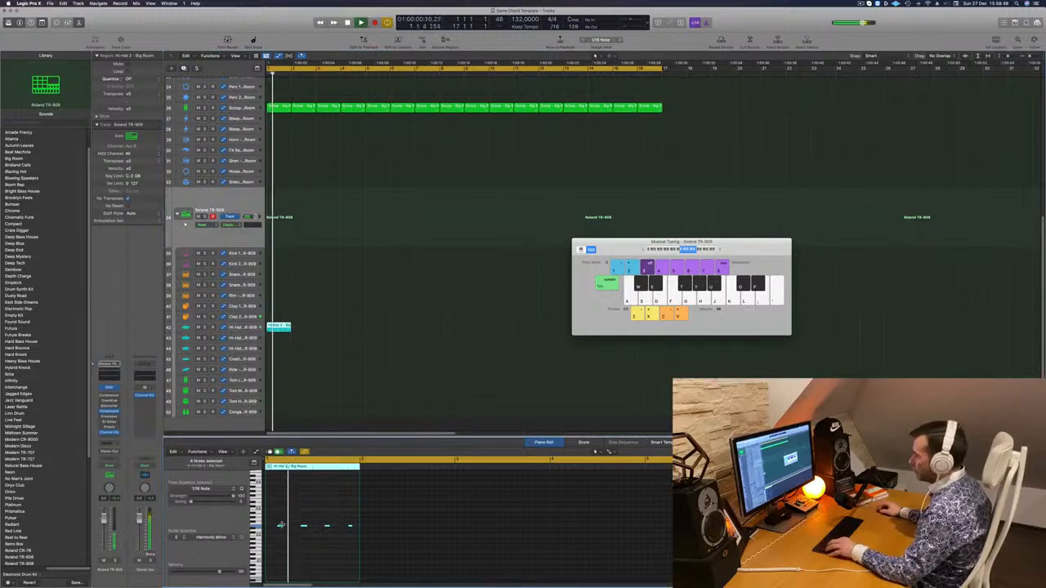
mouse_move(278, 528)
left_mouse_down()
mouse_move(269, 528)
mouse_move(297, 531)
mouse_move(282, 531)
left_mouse_up()
scroll(268, 528, "up", 2)
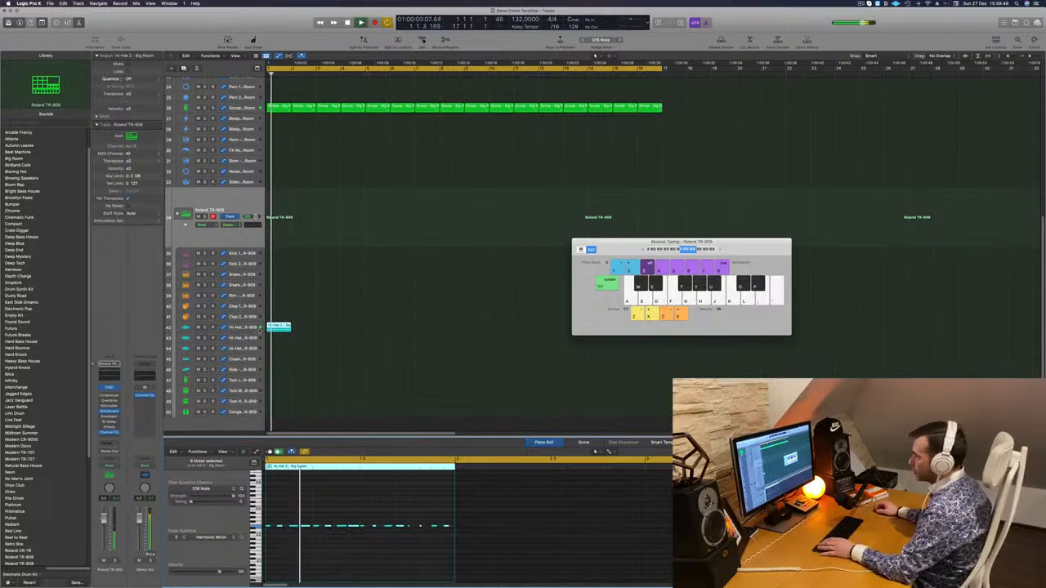
Repeat the one-bar closed hi-hat region across all 16 bars, moving the Musical Typing window out of the way
left_click(241, 328)
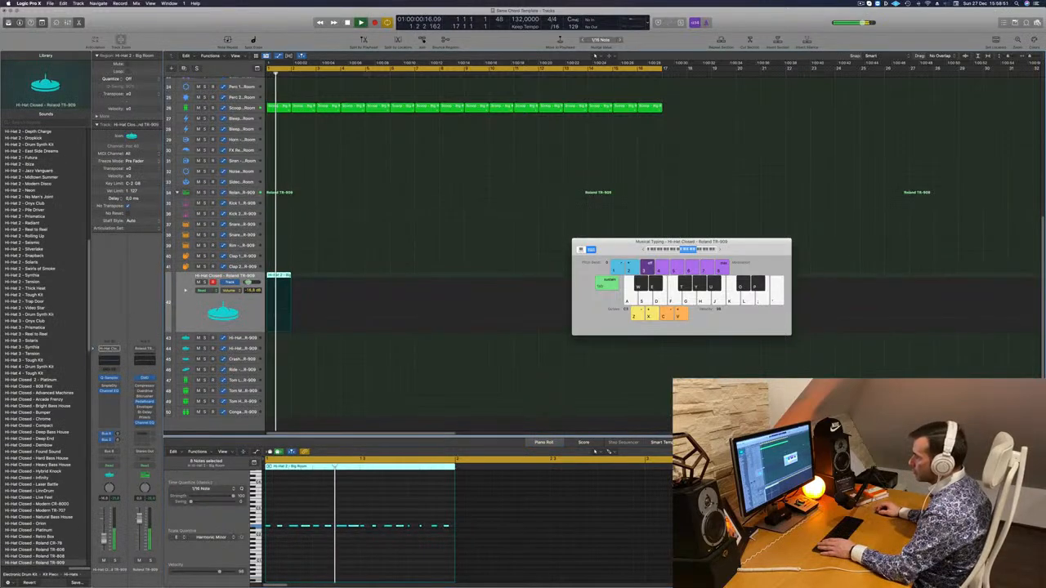
key("space")
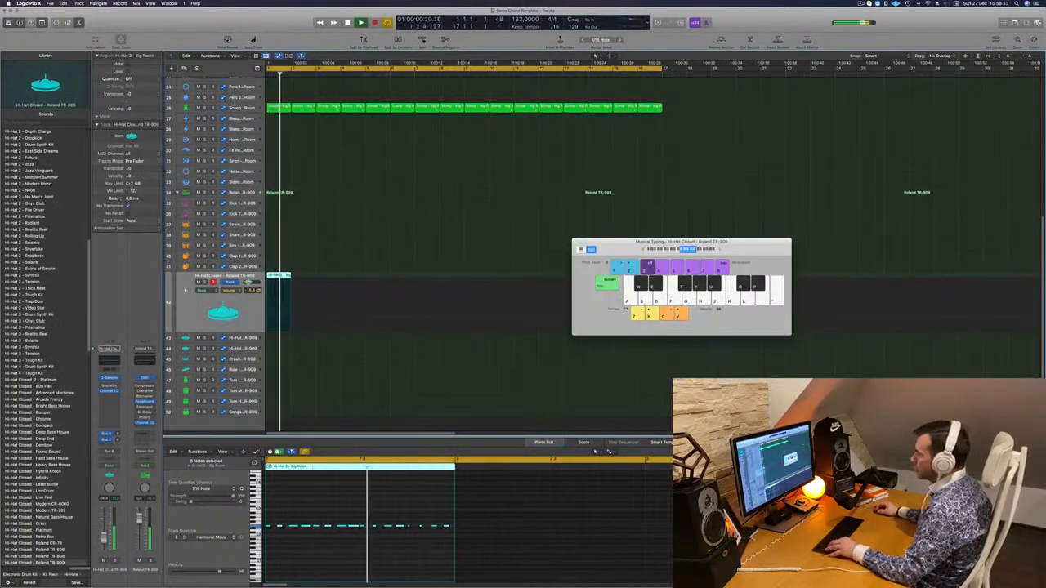
left_click_drag(281, 276, 380, 278)
key("space")
left_click_drag(608, 250, 752, 268)
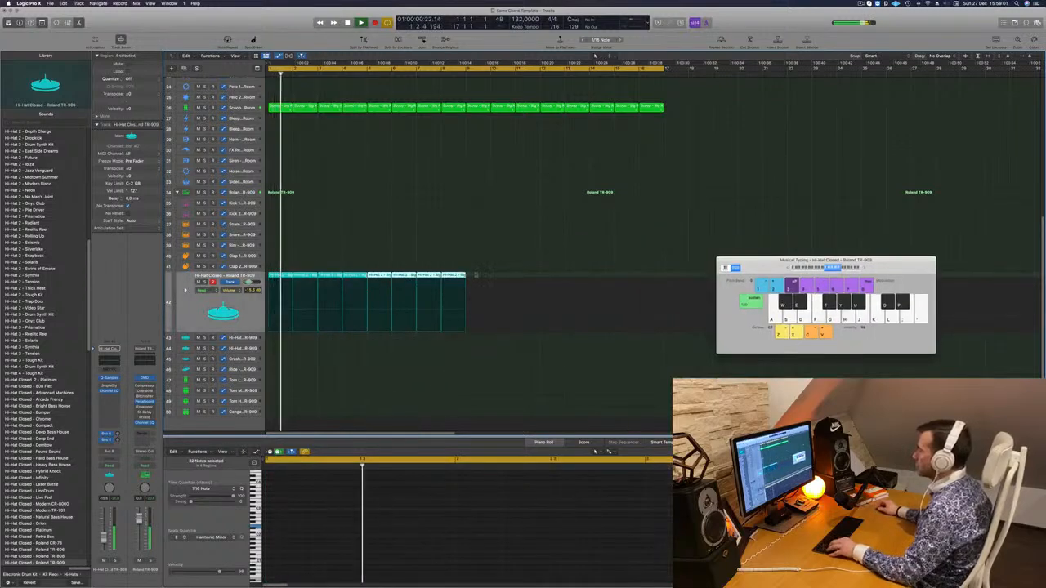
mouse_move(474, 278)
left_mouse_down()
mouse_move(279, 279)
mouse_move(478, 284)
left_mouse_up()
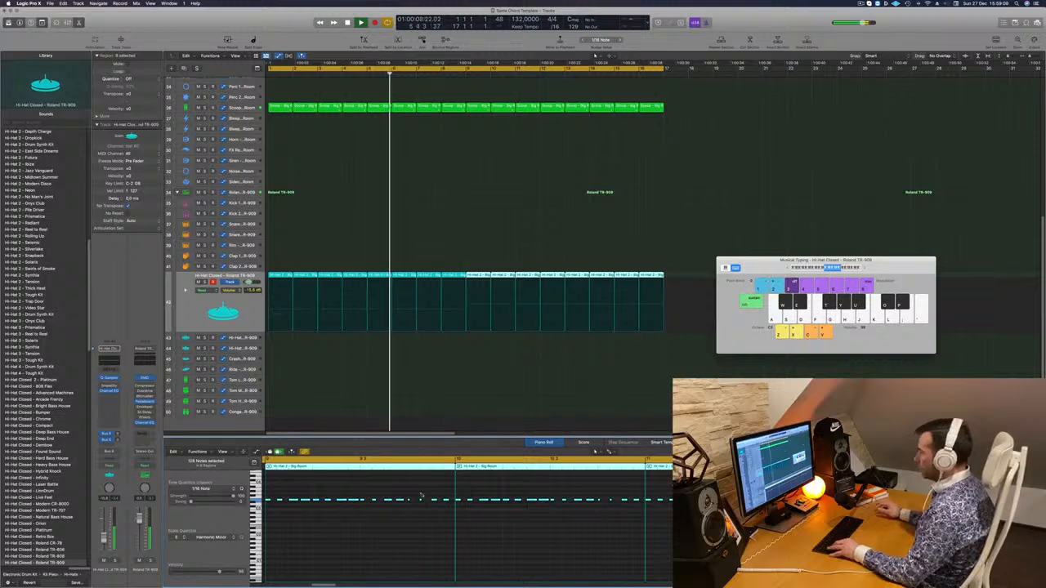
Raise the pitch of all notes in the 16 closed hi-hat regions, lower the track's volume and restart the loop
scroll(422, 496, "up", 2)
left_click(232, 310)
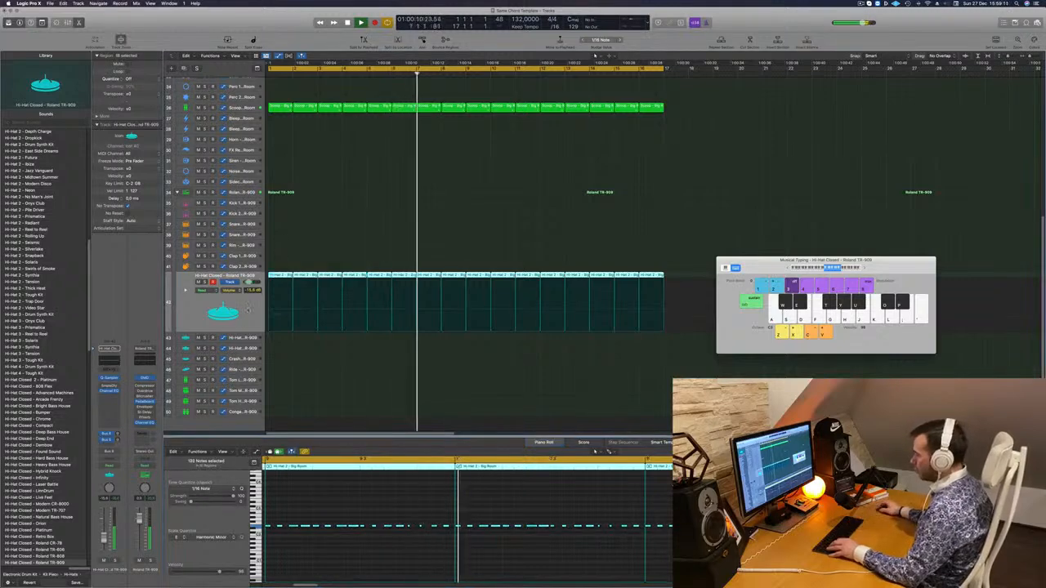
left_click(362, 550)
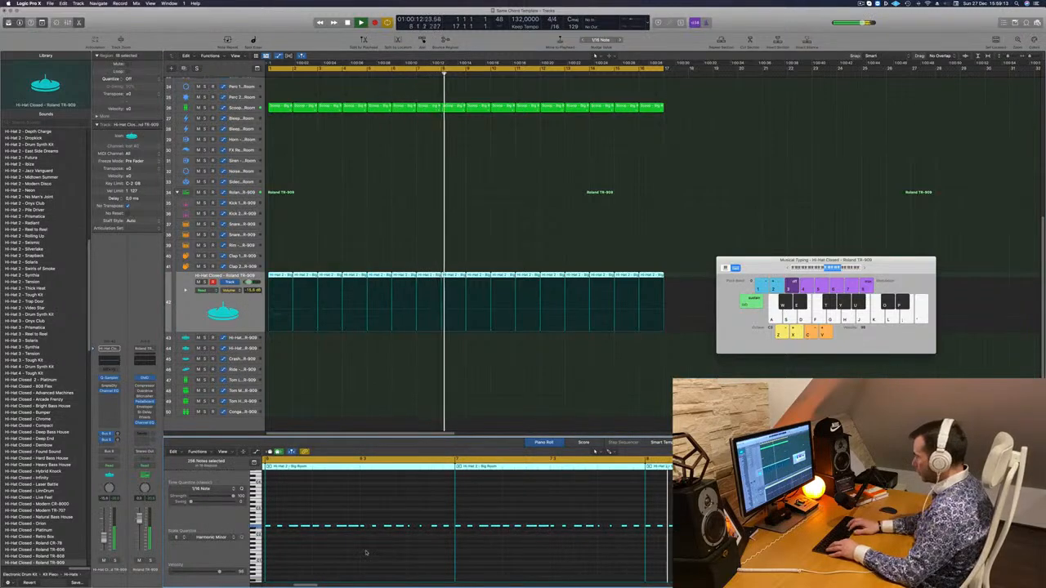
key("super+a")
key("Return")
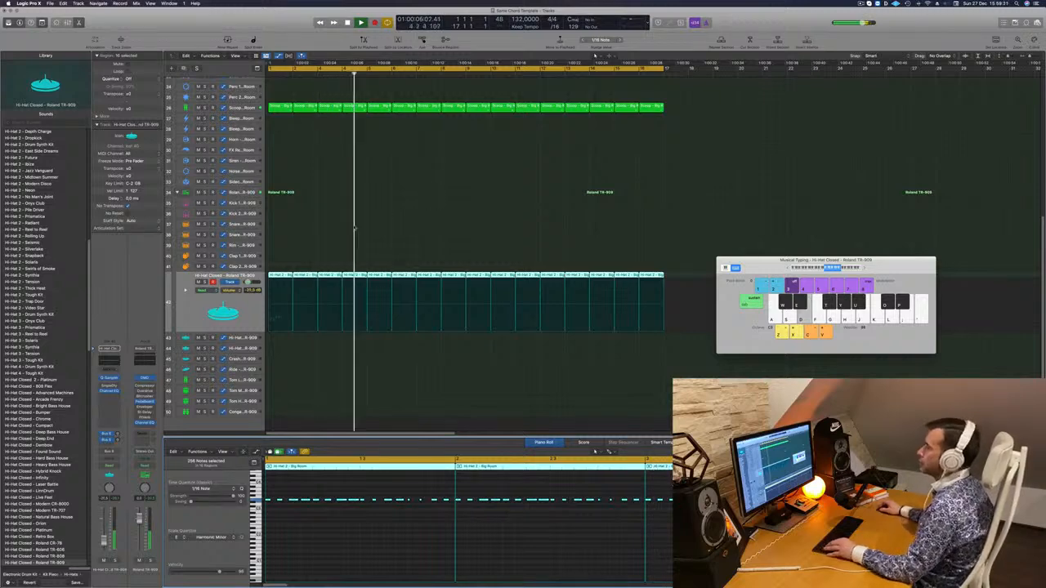
Return to the upper tracks, clear the region selection and replay the full loop from the start
scroll(355, 229, "up", 10)
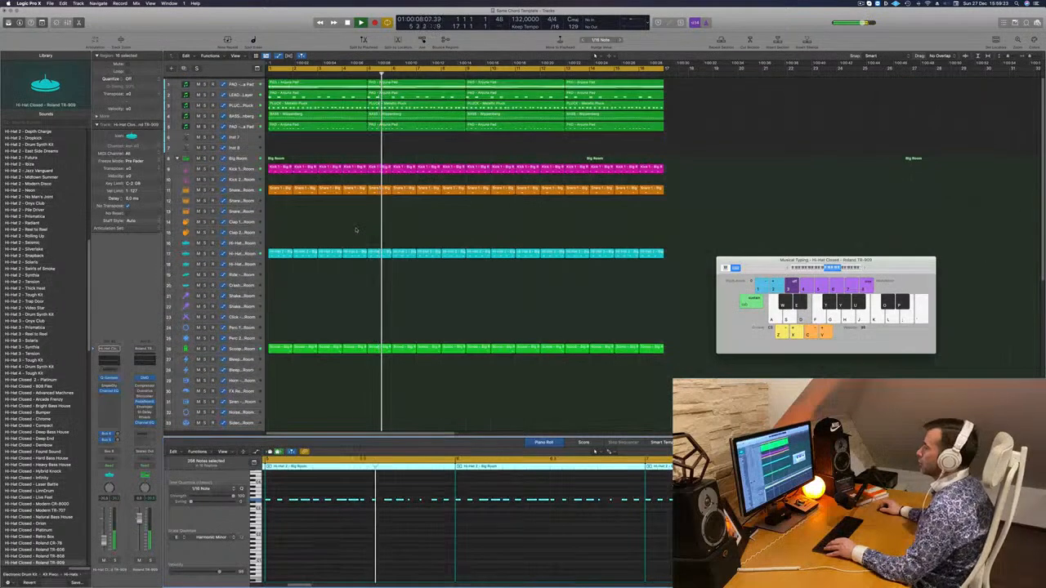
left_click(332, 155)
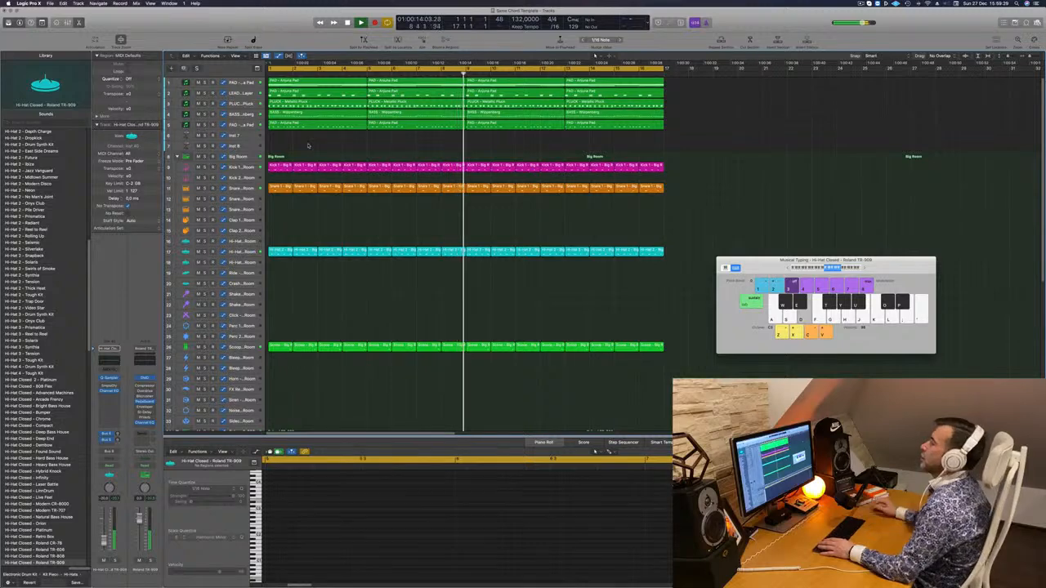
key("Return")
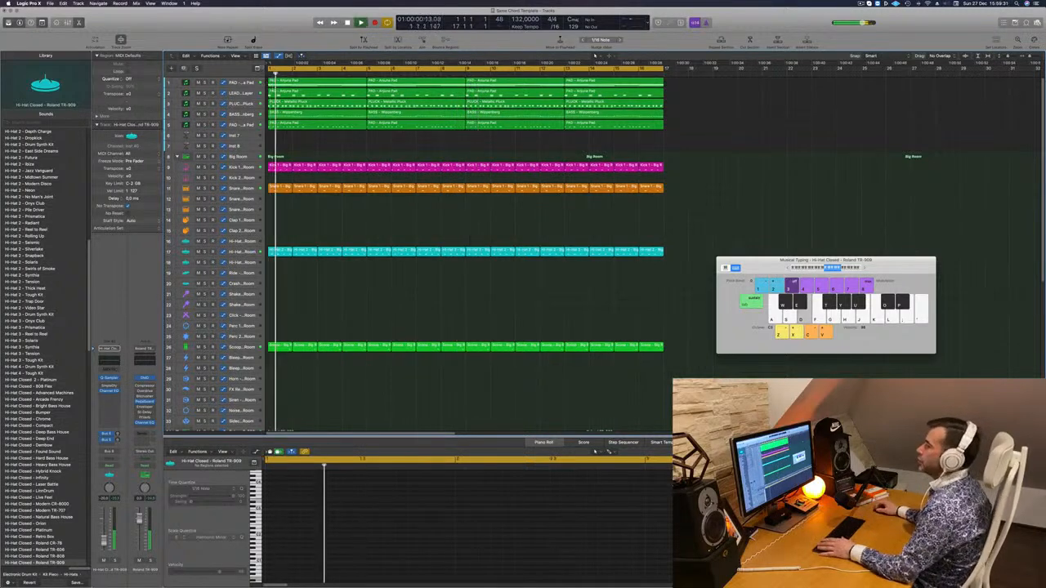
Duplicate the first PAD - Anjuna Pad track and move copies of its four regions onto the new track
left_click(233, 83)
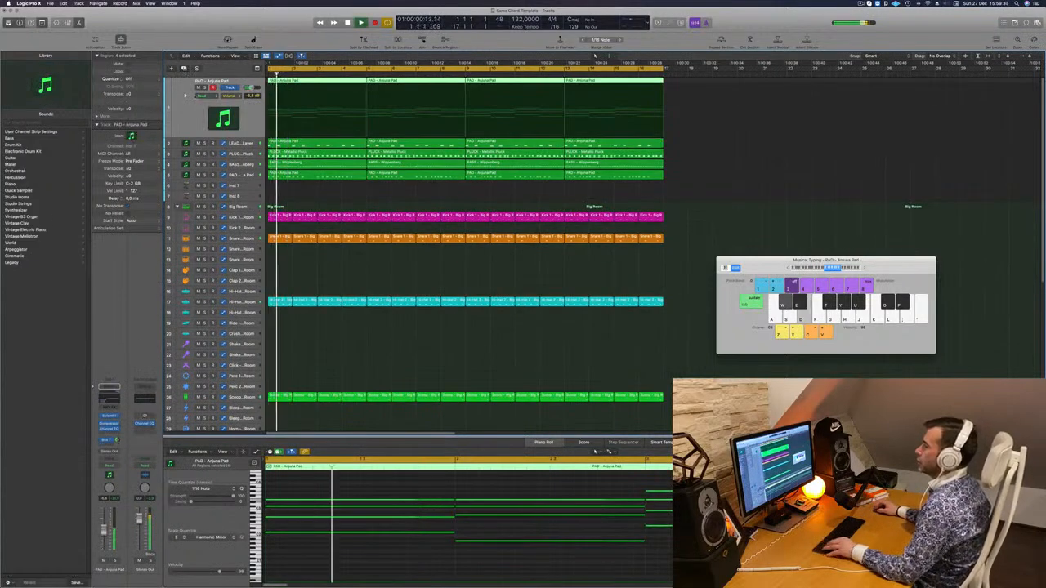
key("super+d")
left_click(349, 102)
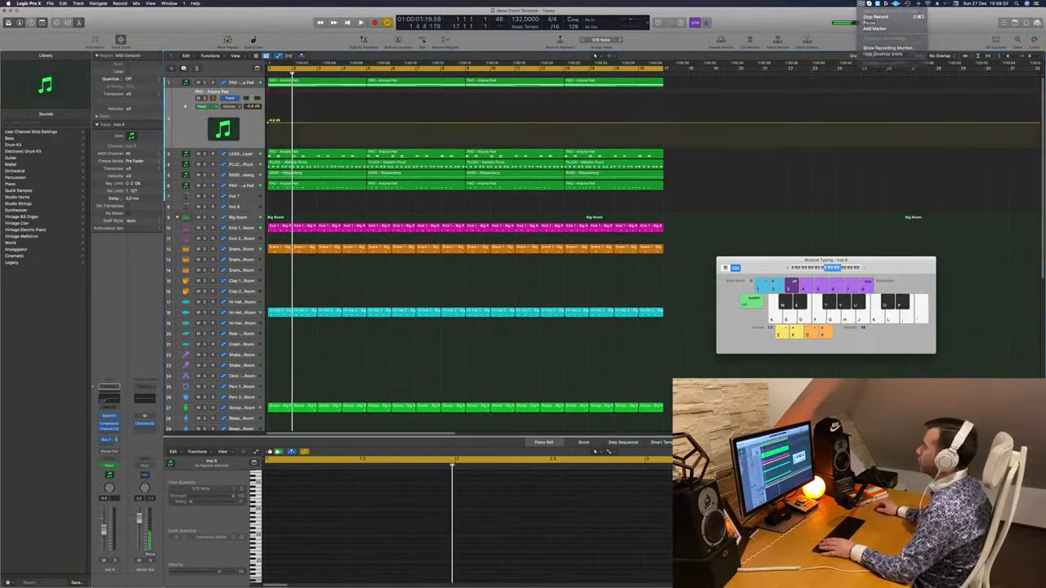
left_click(628, 85)
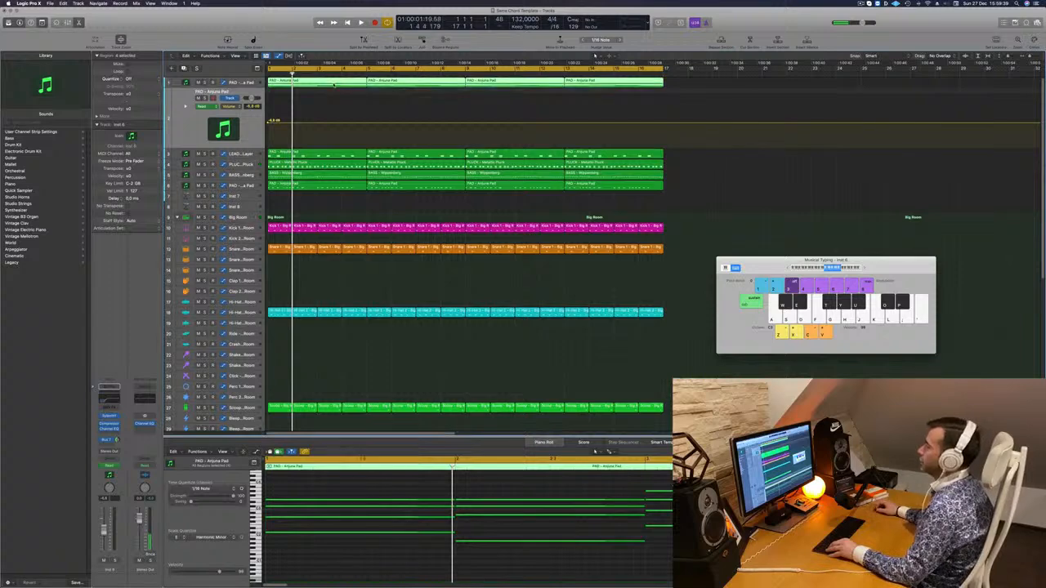
left_click_drag(333, 85, 339, 97)
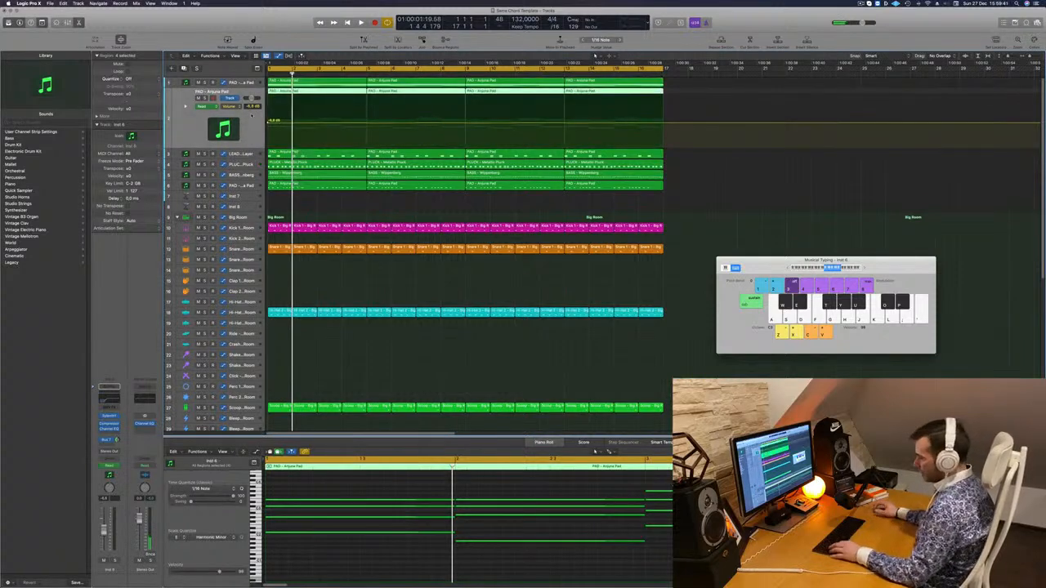
key("Return")
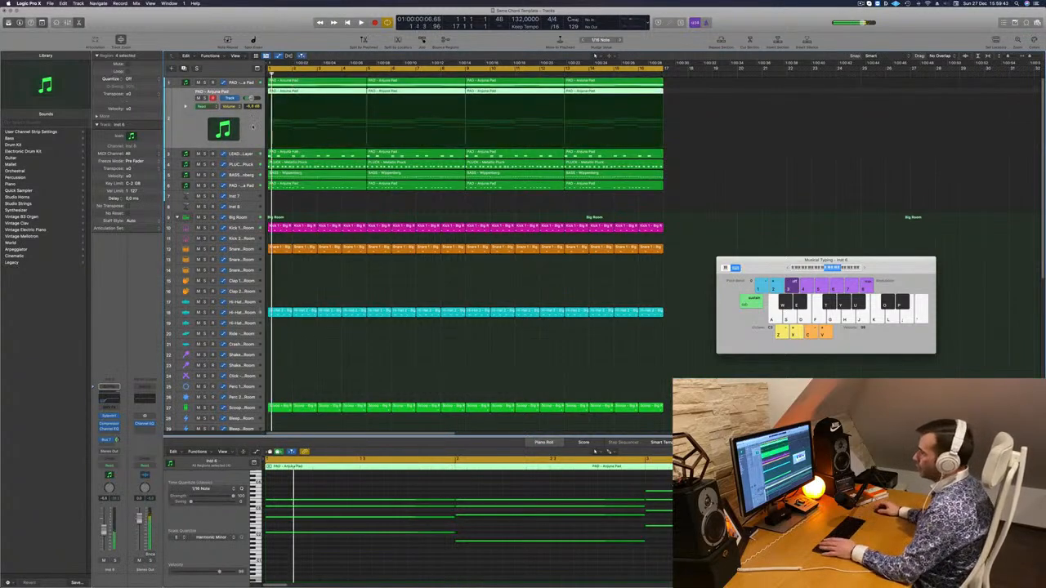
Bypass the Channel EQ on the duplicated pad track and open its Sylenth1 synth
left_click(110, 399)
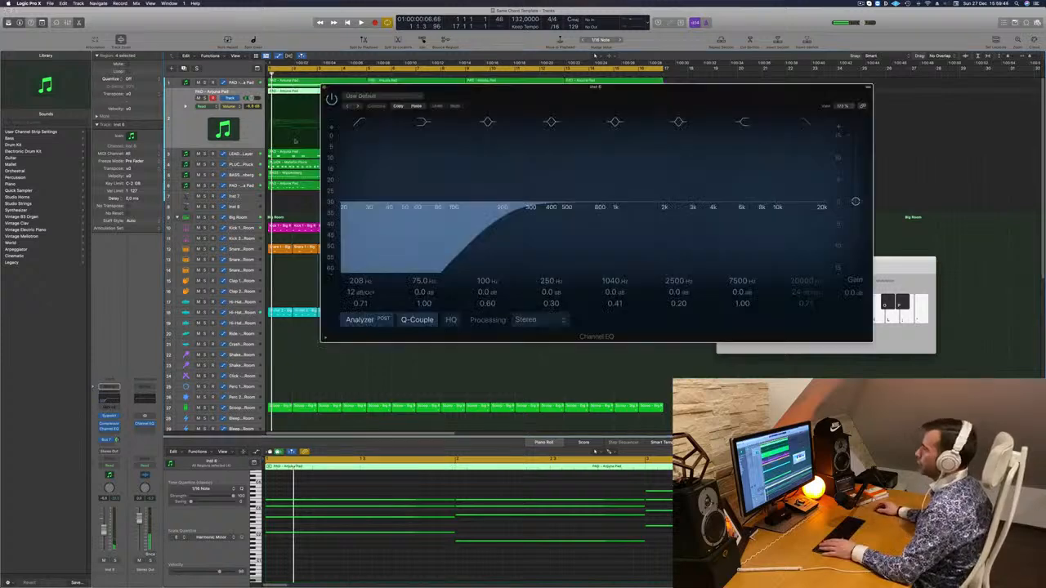
left_click(332, 98)
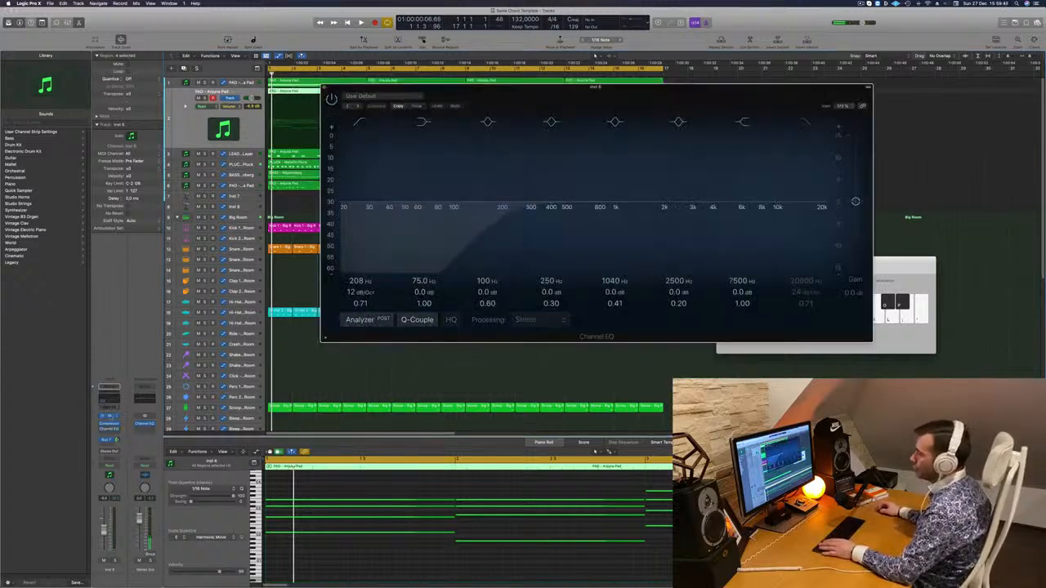
left_click(110, 417)
left_click_drag(519, 94, 594, 110)
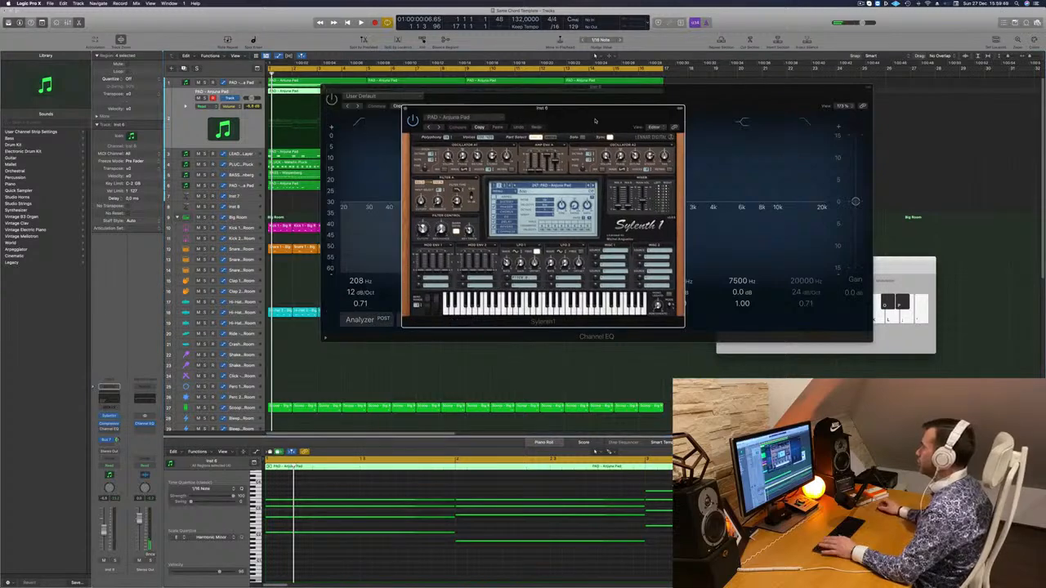
Browse the Sylenth1 presets on the duplicated track and load ARP - Nice Arp
left_click(564, 186)
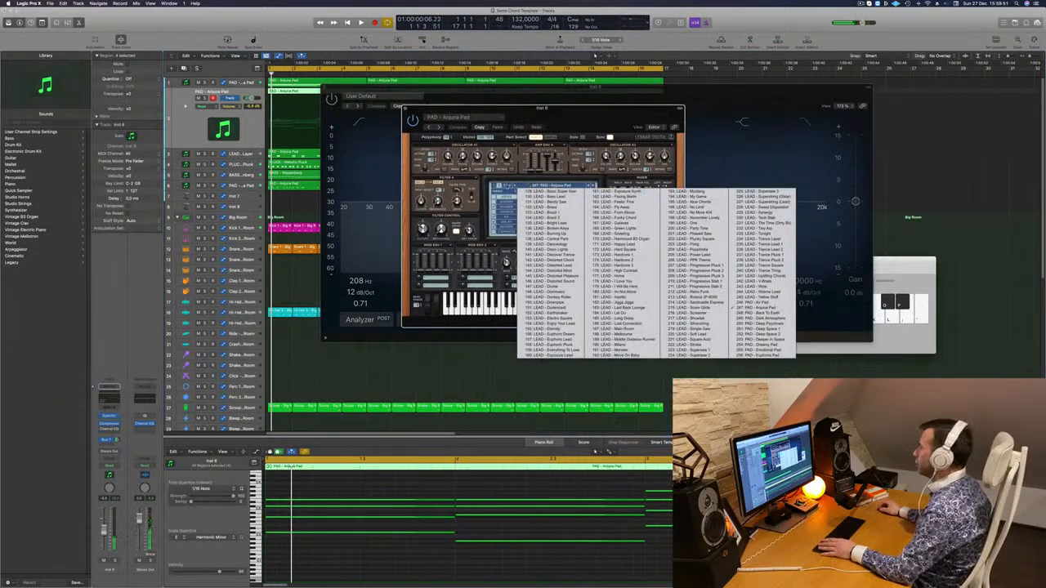
left_click(494, 185)
left_click(530, 188)
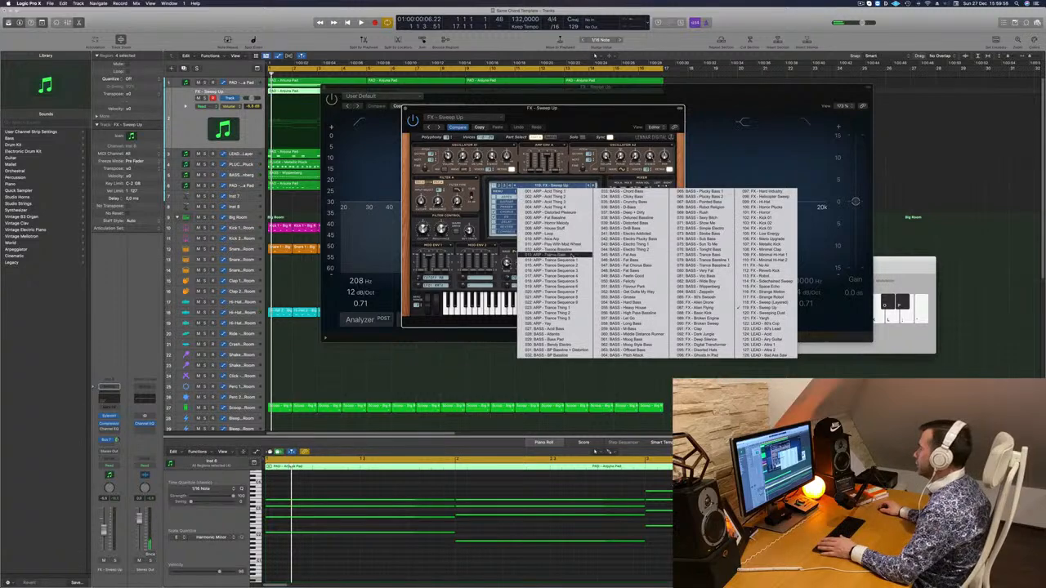
left_click(564, 239)
Play the loop with the arp sound, move the Sylenth1 window aside and close the Channel EQ window
key("space")
left_click_drag(572, 107, 657, 105)
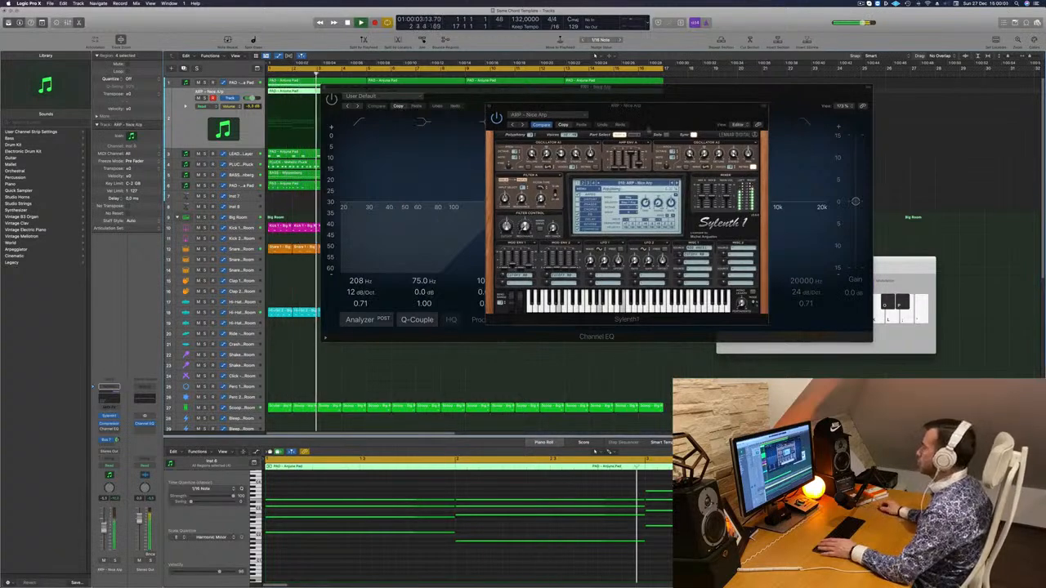
left_click_drag(613, 106, 792, 102)
left_click_drag(605, 87, 500, 180)
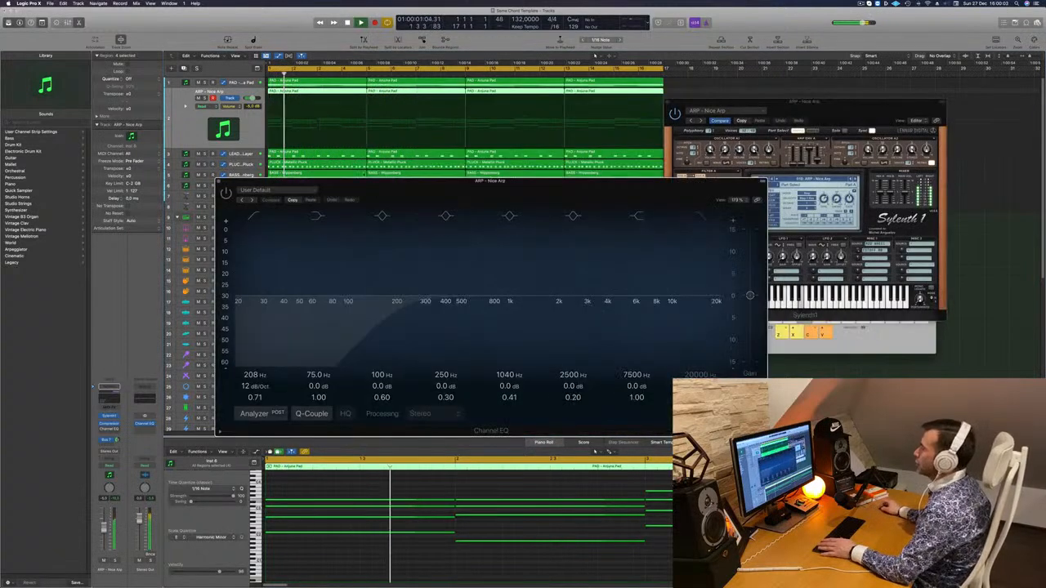
left_click(219, 181)
key("Return")
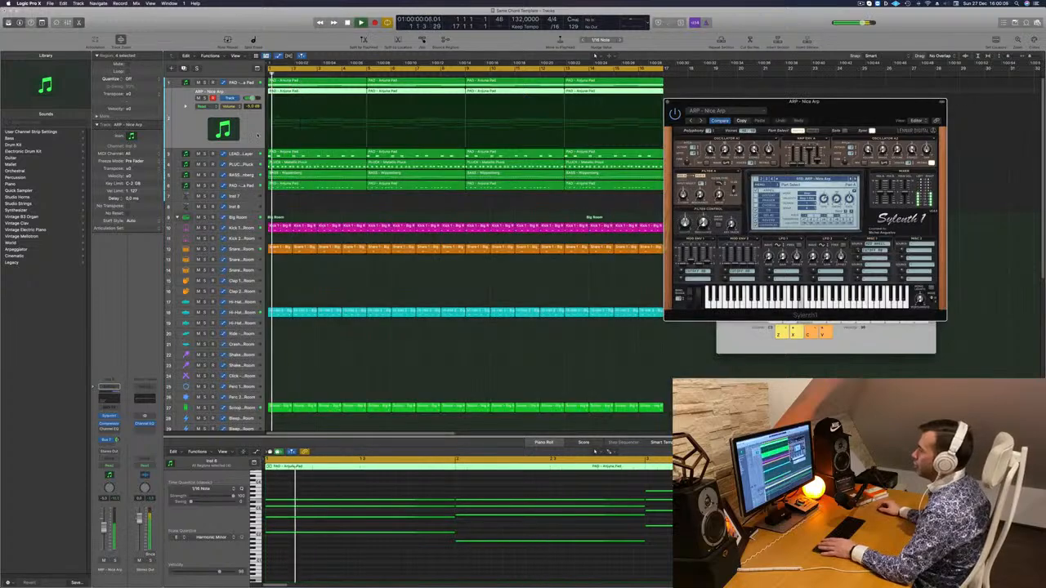
Mute the lower pad, lead layer and pluck tracks to hear the arp, and reposition the Sylenth1 window
left_click(197, 185)
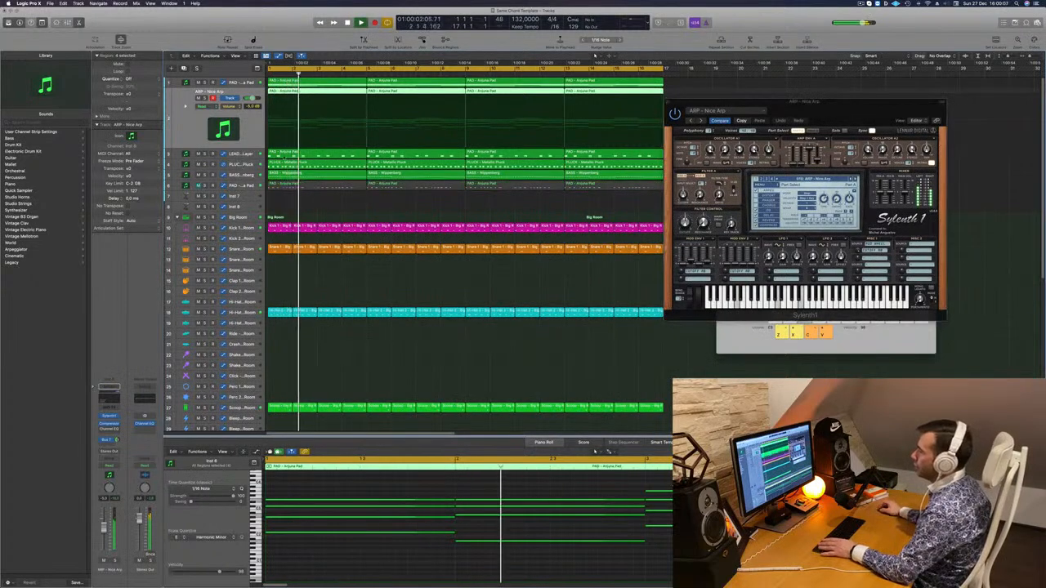
key("Return")
left_click(198, 155)
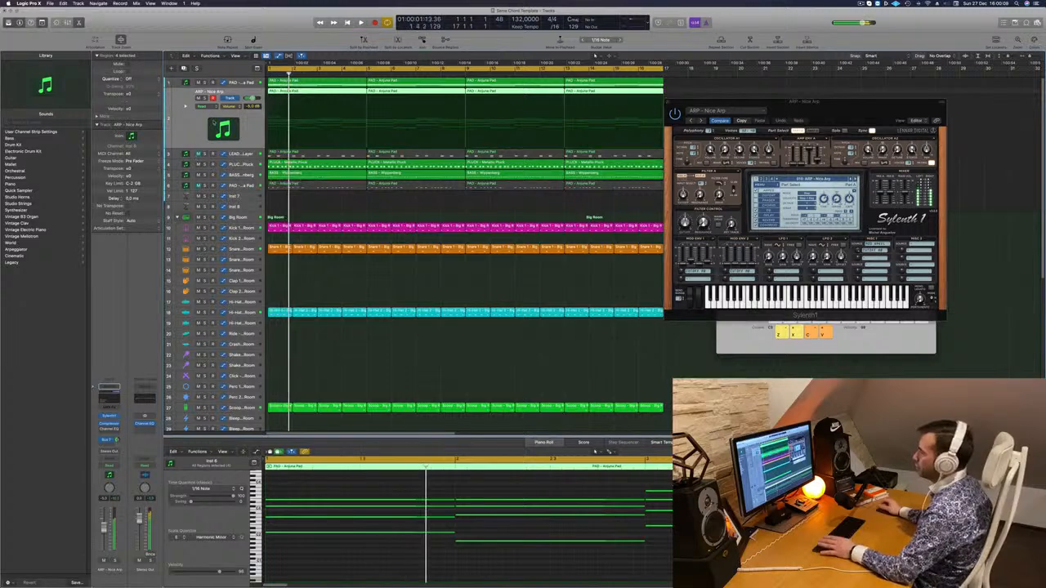
left_click(197, 164)
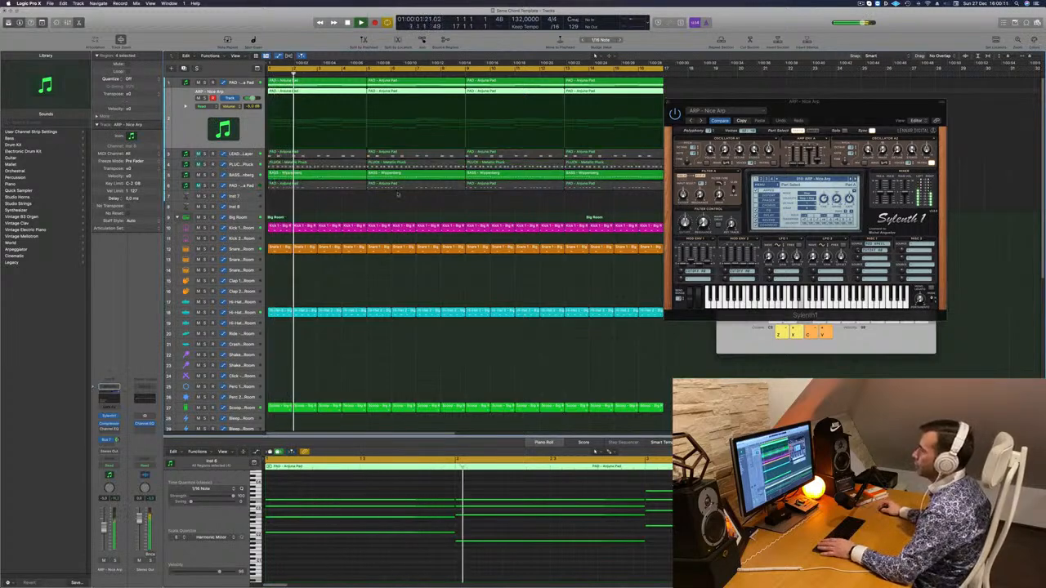
left_click_drag(846, 104, 535, 151)
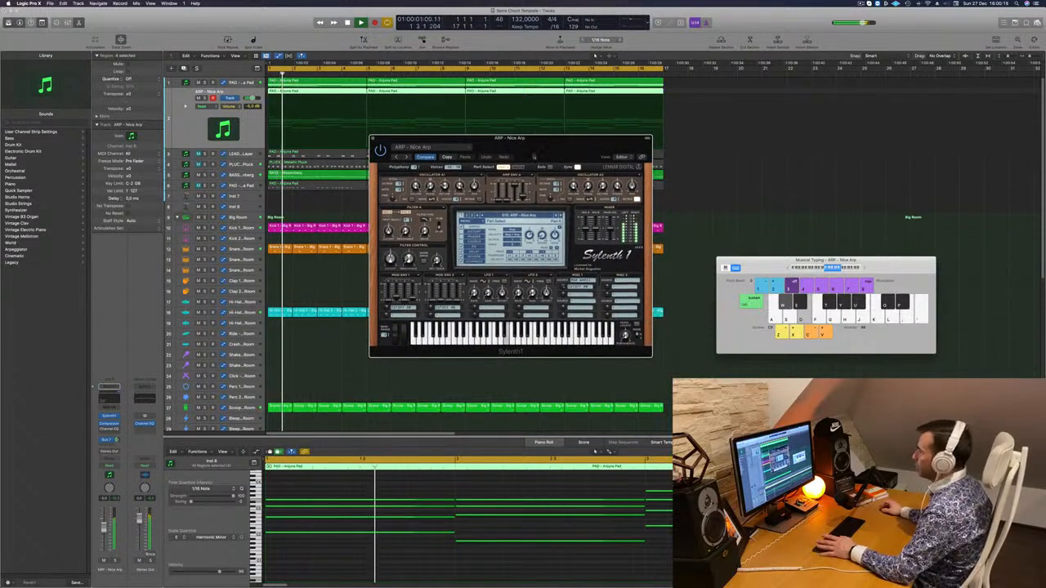
Audition the next Sylenth1 presets, from ARP - Play With Mod Wheel through to BASS - Atlantis, replaying the loop
key("]")
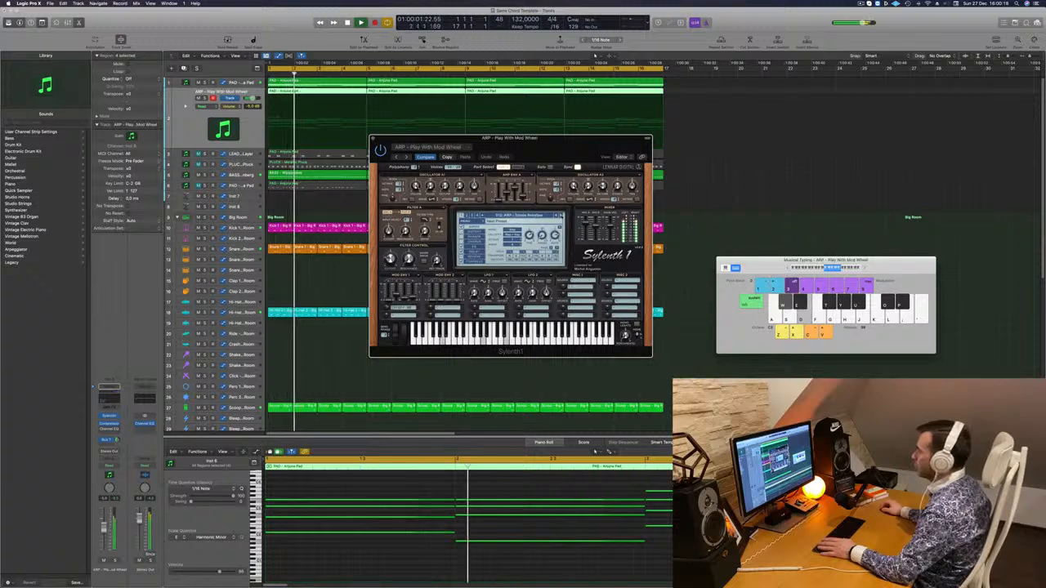
left_click(562, 217)
key("Return")
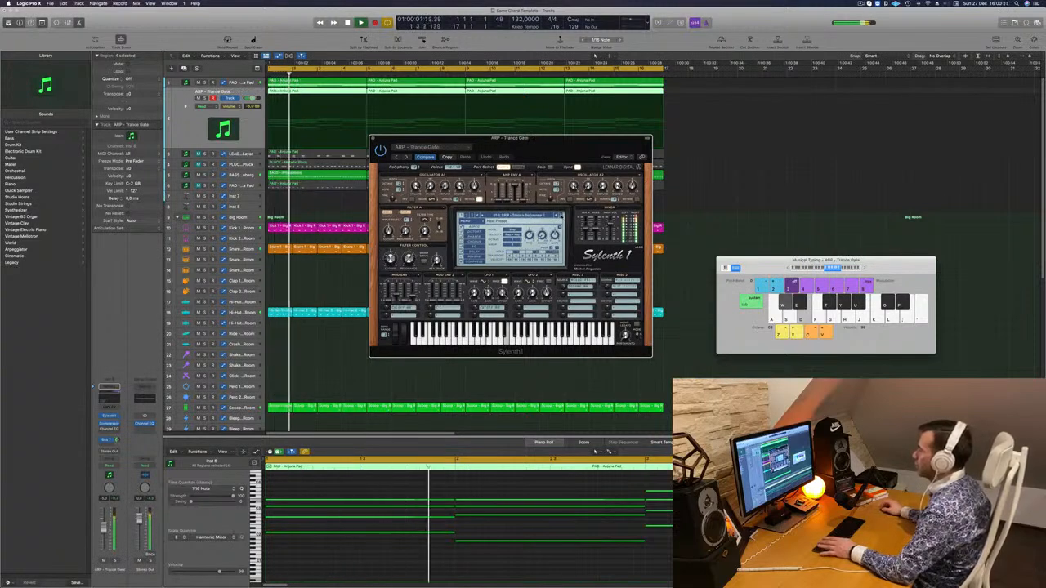
key("]")
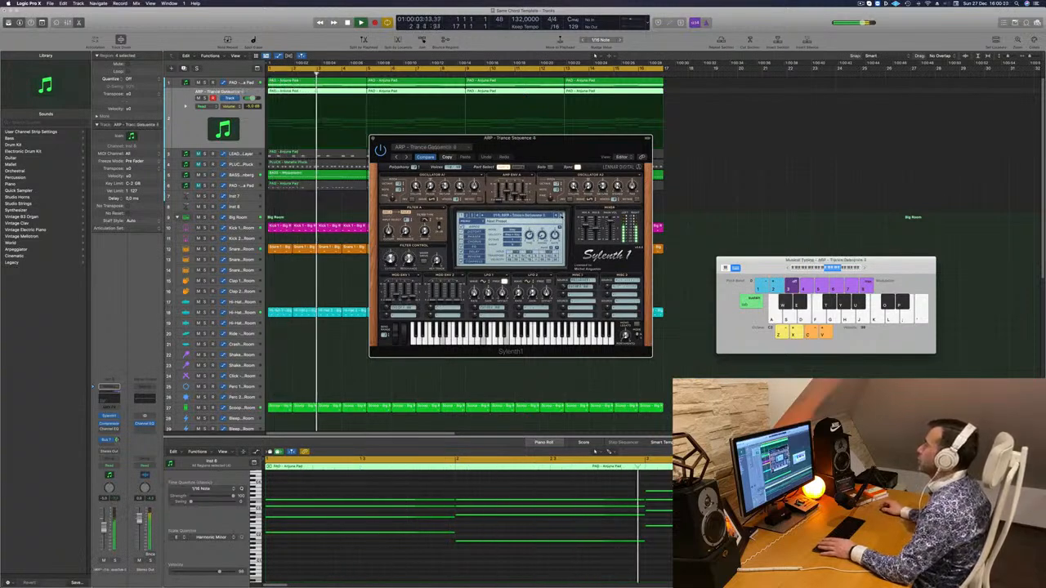
key("Return")
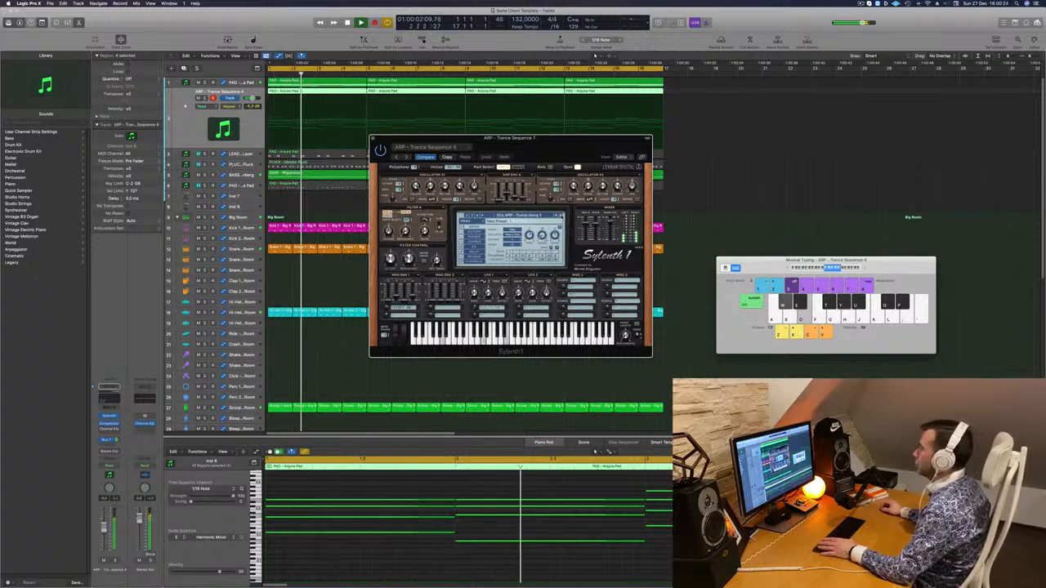
key("]")
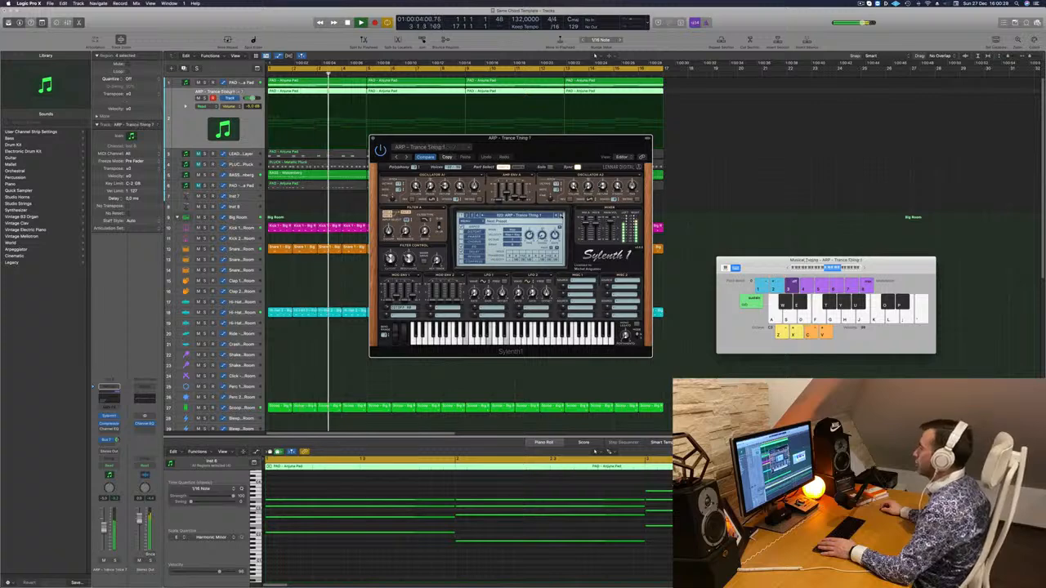
key("Return")
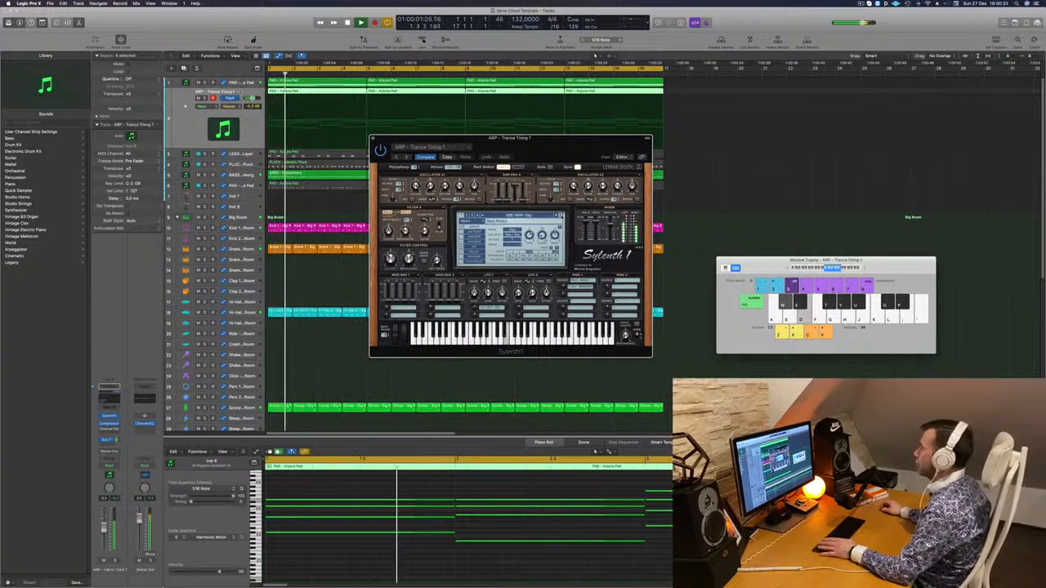
left_click(562, 216)
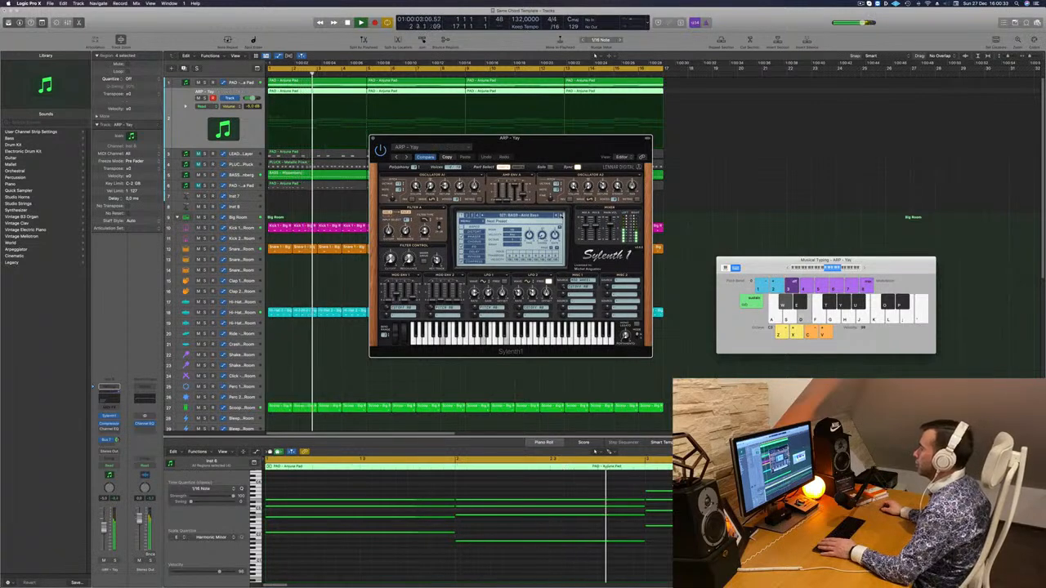
key("]")
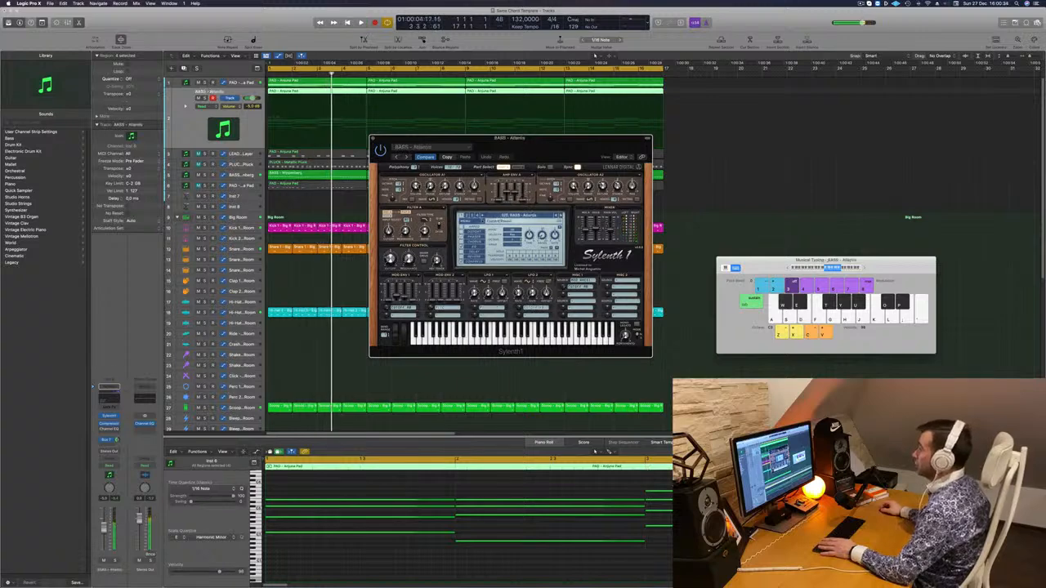
Load a different factory sound bank in Sylenth1 and start playback
left_click(507, 216)
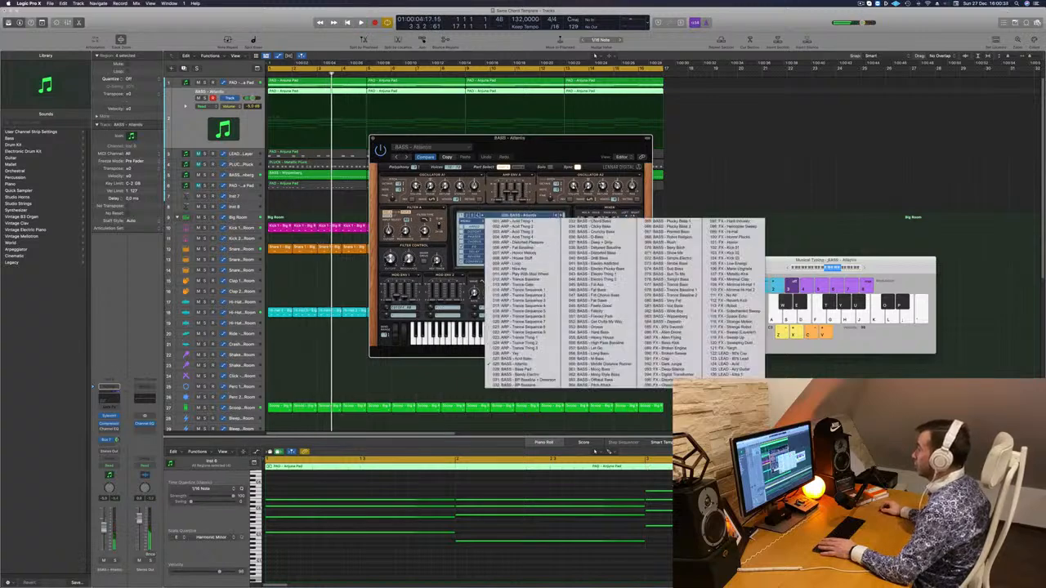
left_click(466, 221)
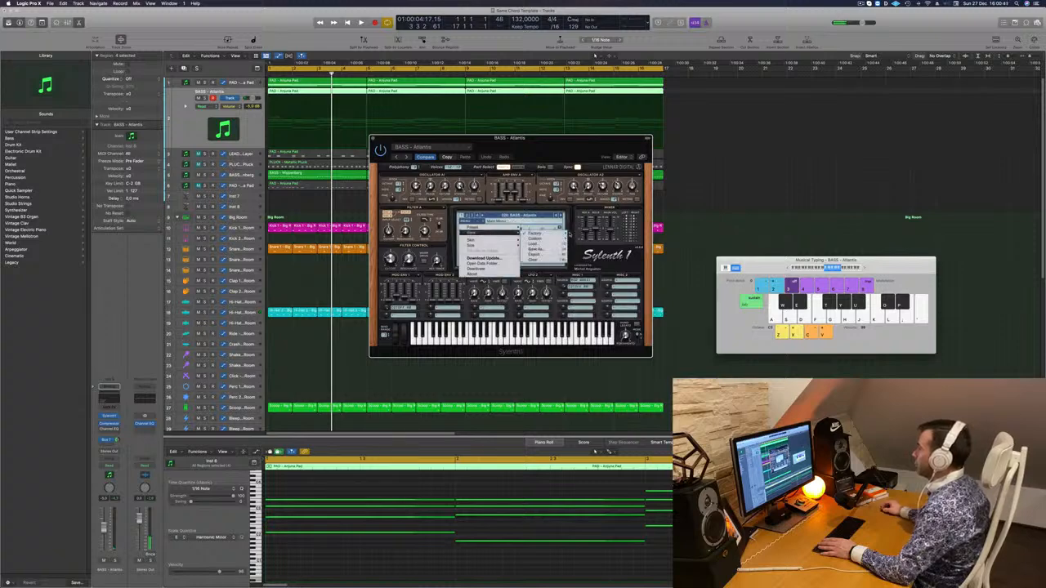
mouse_move(535, 235)
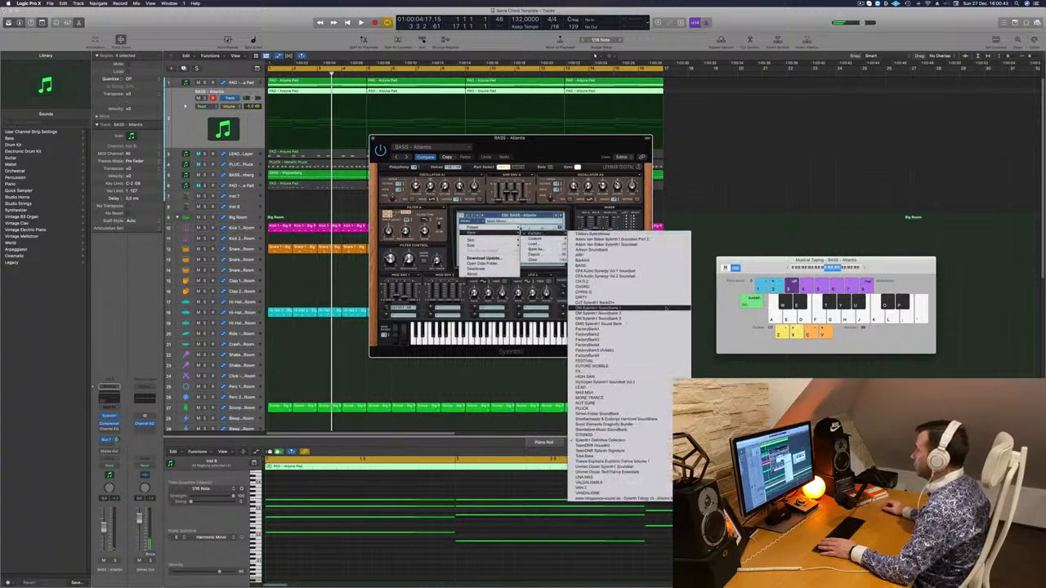
left_click(655, 338)
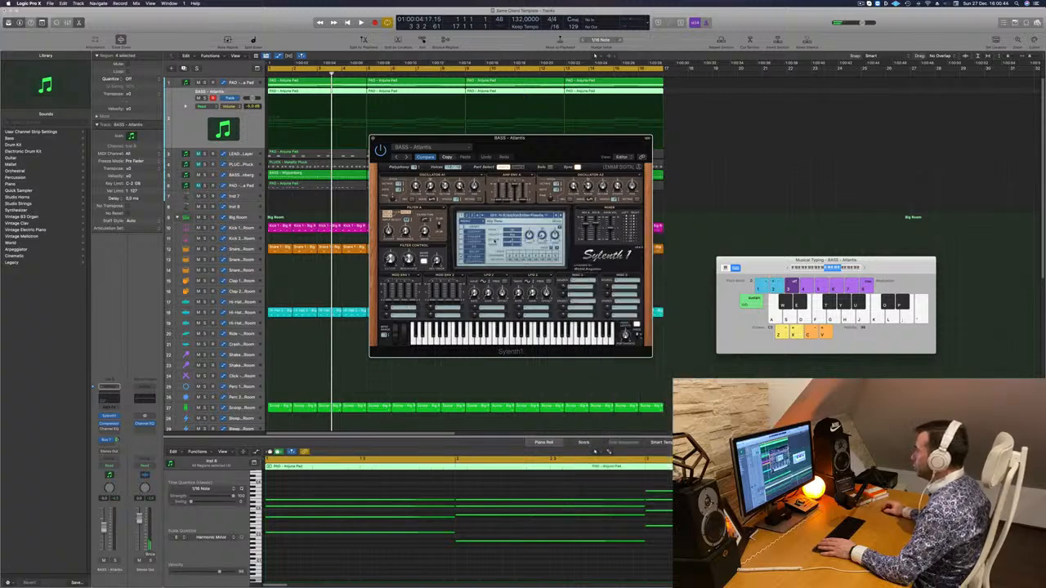
key("space")
Switch to the second section of the loaded Sylenth1 bank and select its arp preset number 132
left_click(521, 216)
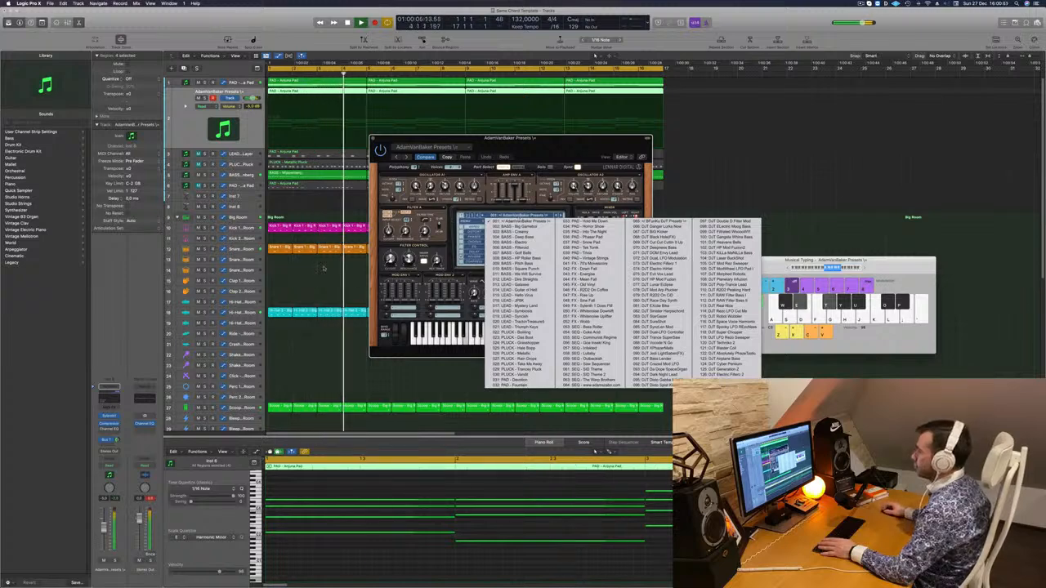
key("Escape")
left_click(468, 215)
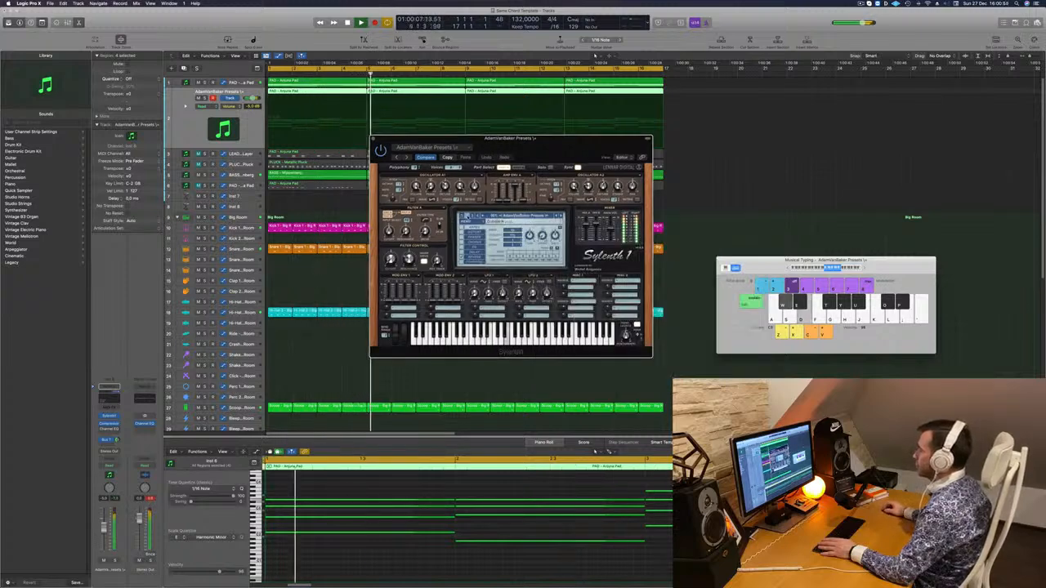
left_click(515, 217)
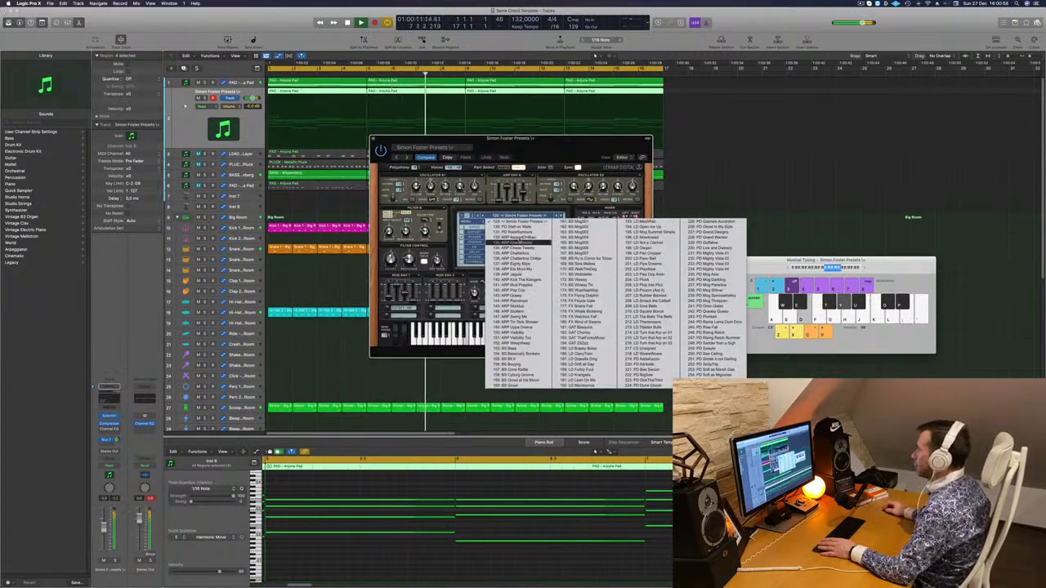
left_click(521, 238)
Reposition the Sylenth1 window and audition the arp presets from number 132 through ARP Chatterbox Chitter, restarting the loop for each
left_click_drag(531, 138, 556, 127)
key("space")
key("space")
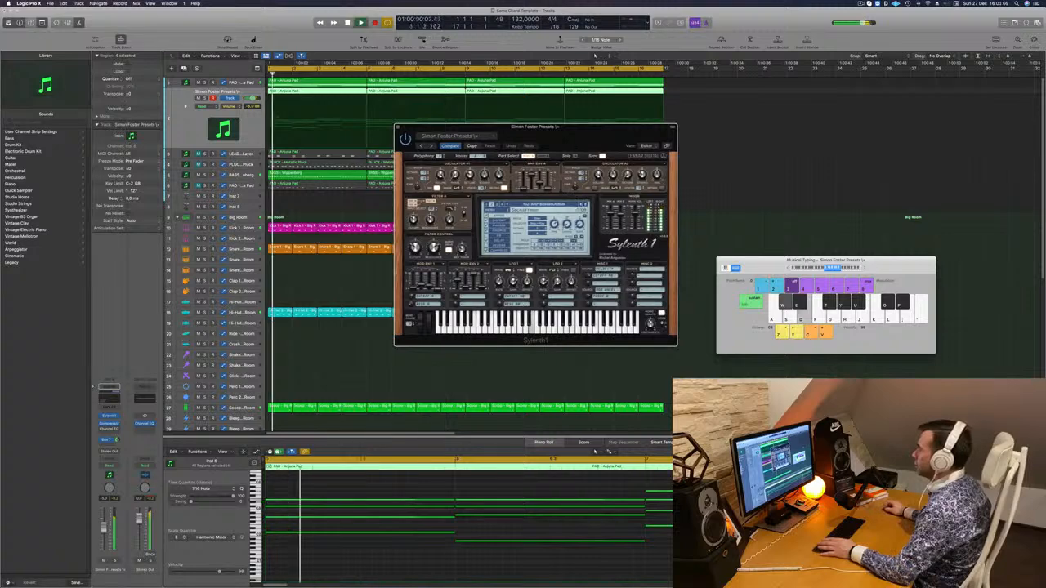
key("space")
left_click(586, 204)
key("space")
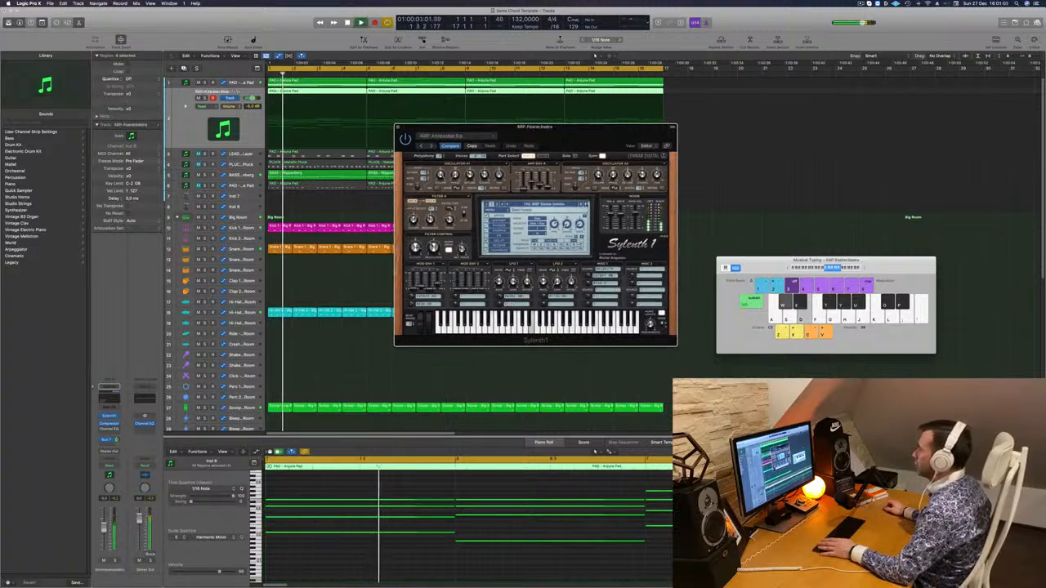
key("space")
left_click(586, 205)
key("space")
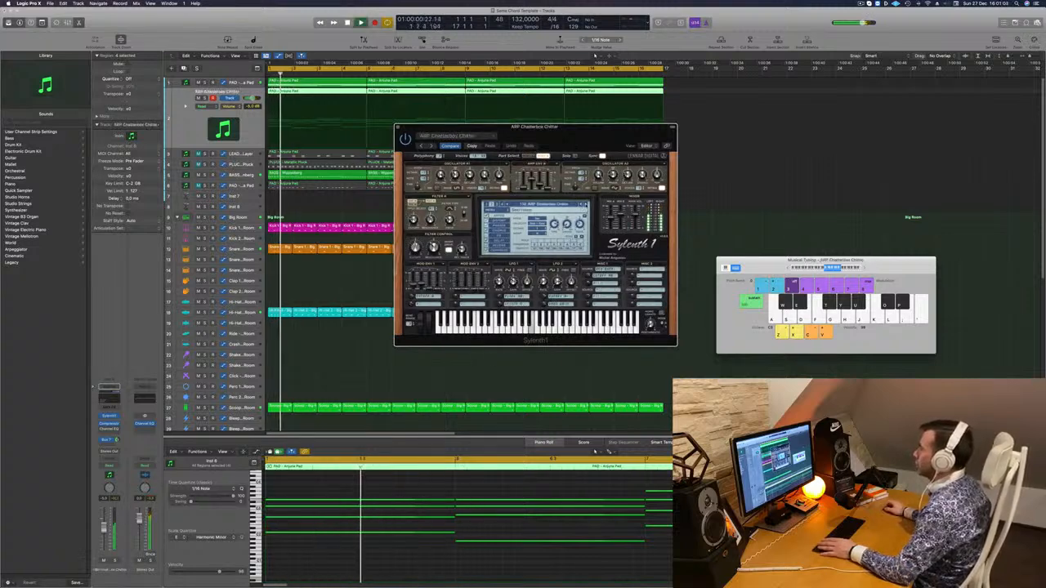
Audition the following arp presets, including ARP Ele Mono Mu, ARP Mud Poppies and ARP Raindrops, while the loop plays
key("space")
key("space")
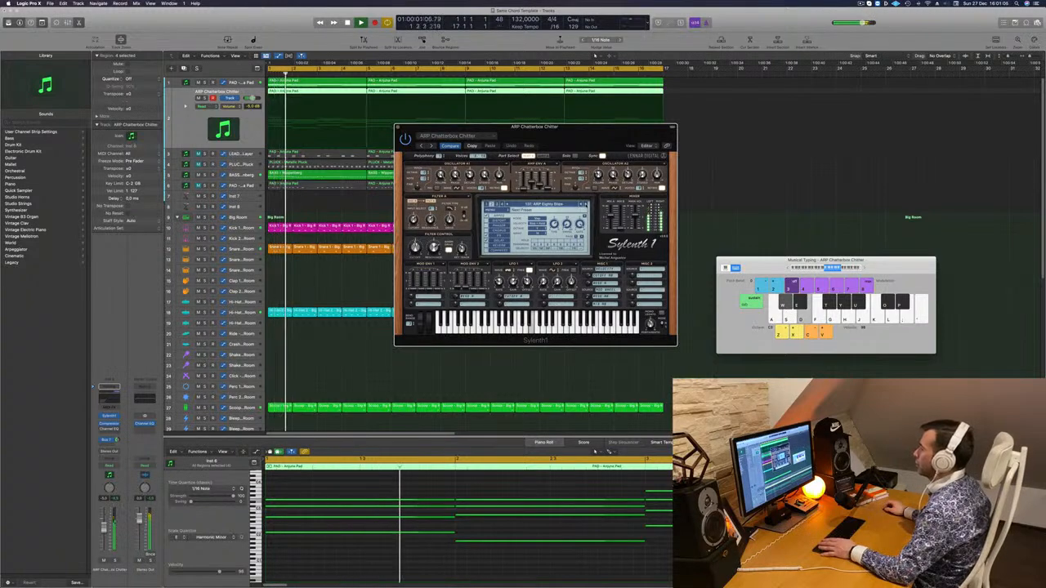
key("space")
left_click(586, 205)
key("space")
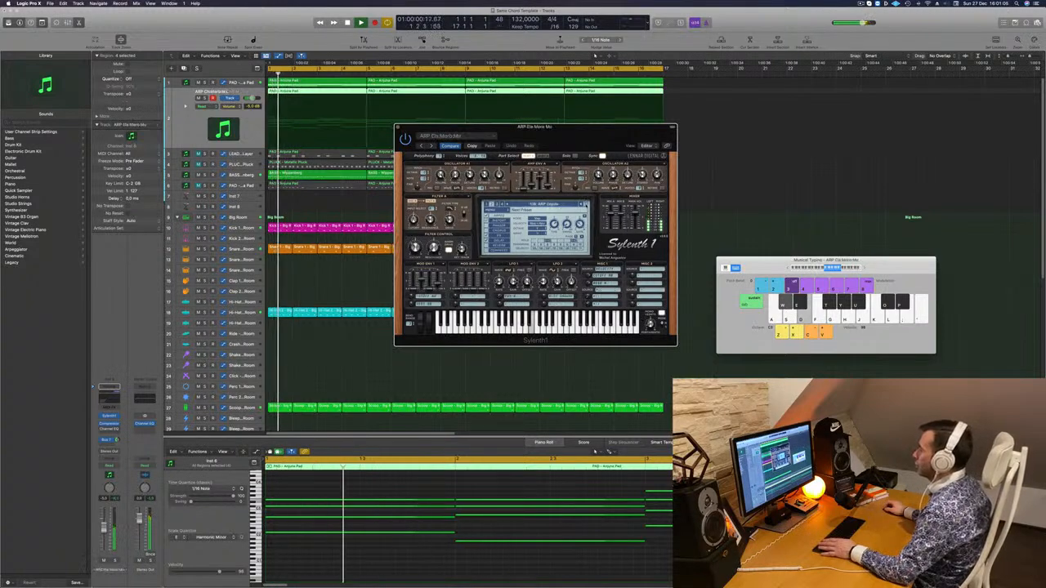
left_click(586, 204)
left_click(586, 204)
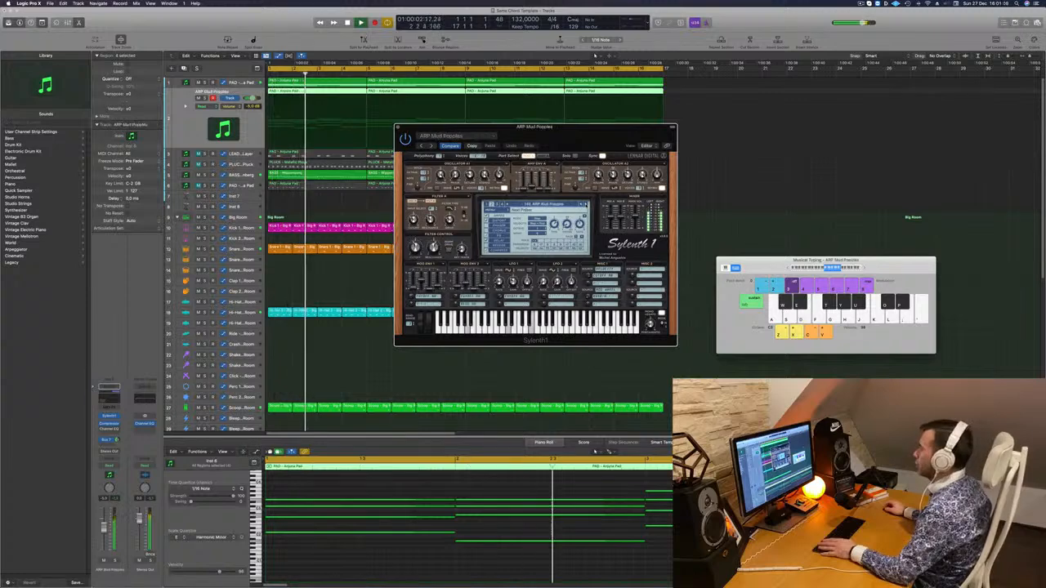
left_click(586, 205)
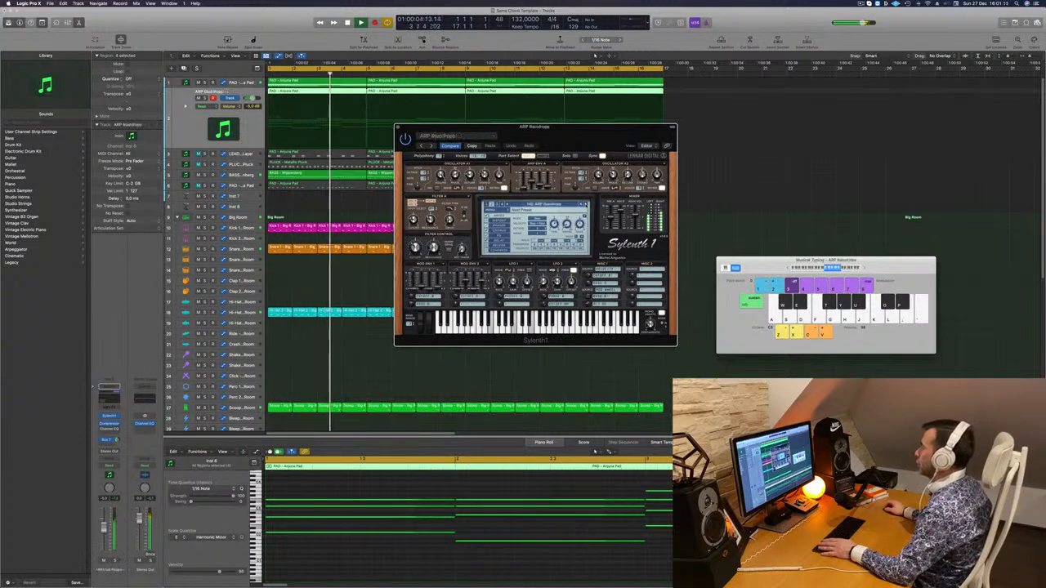
left_click(586, 204)
left_click(586, 204)
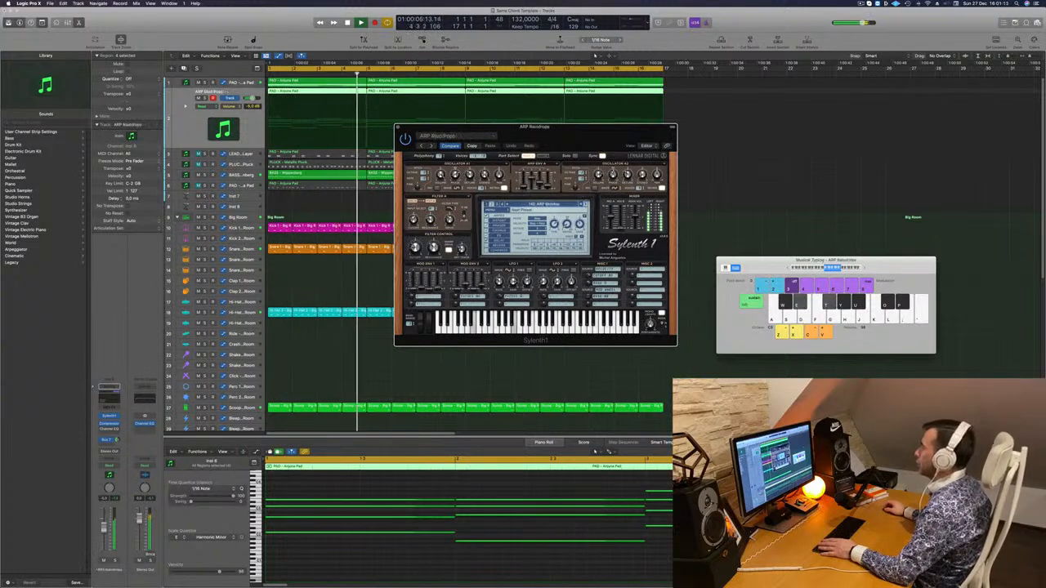
Check the preset list and audition the remaining arps of this section from ARP Swing Me to ARP Visibility
left_click(540, 204)
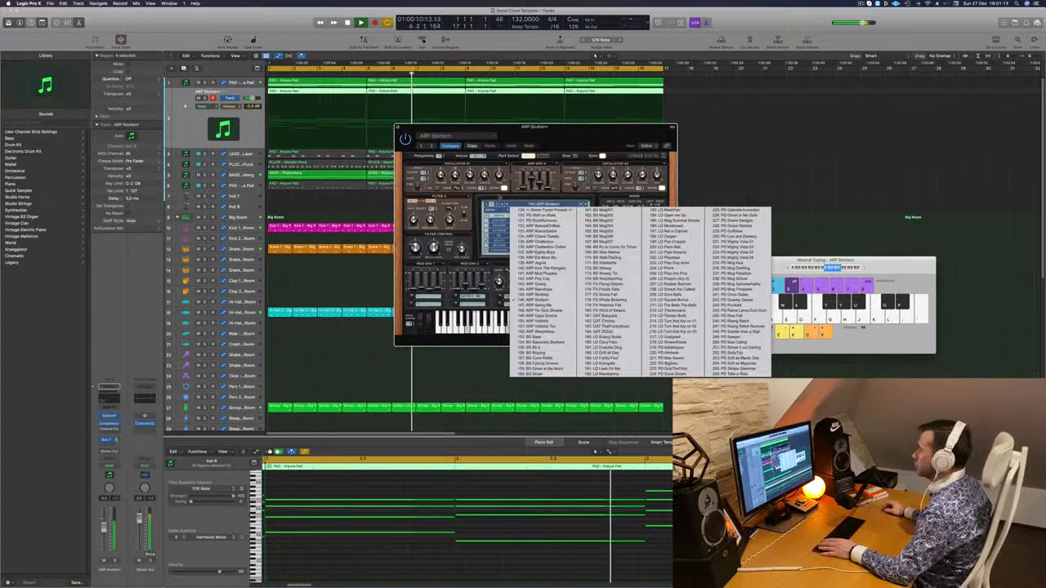
left_click(500, 197)
left_click(586, 205)
left_click(586, 204)
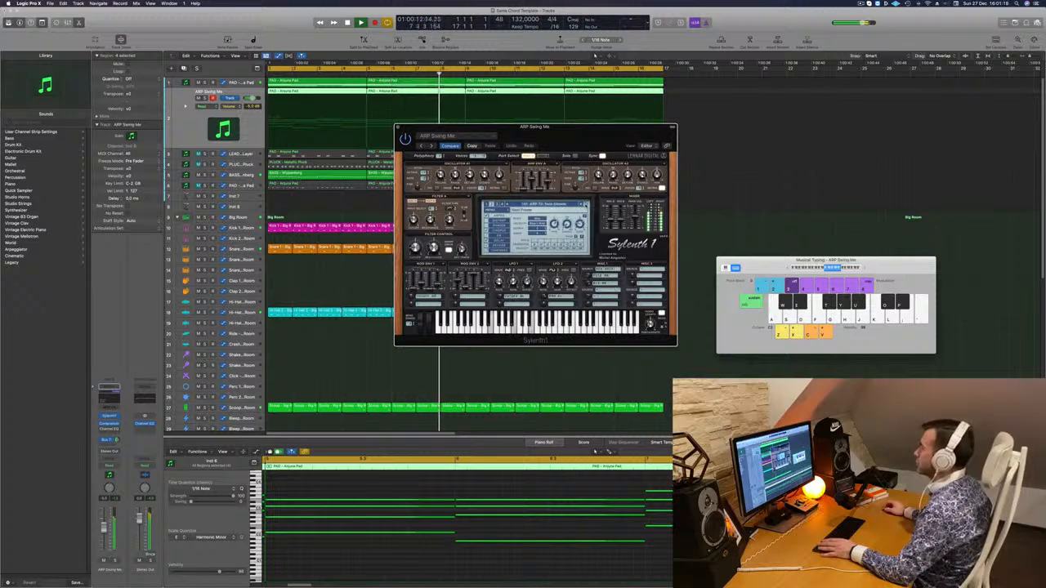
left_click(586, 204)
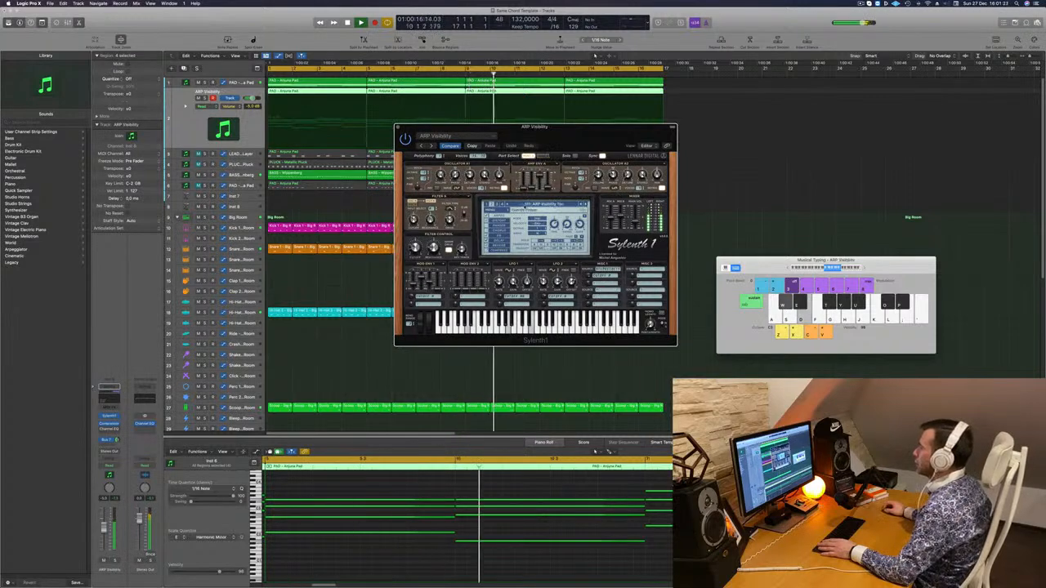
Switch to the third section of the Sylenth1 bank and audition its arps from ARP Artful Moment to ARP No Tiggity
left_click(497, 204)
left_click(524, 205)
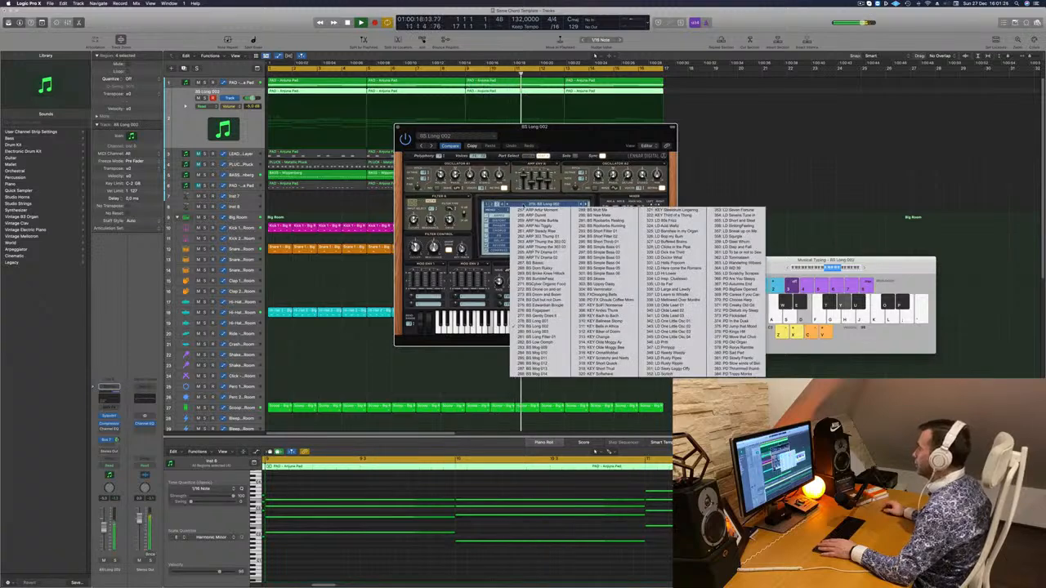
left_click(538, 210)
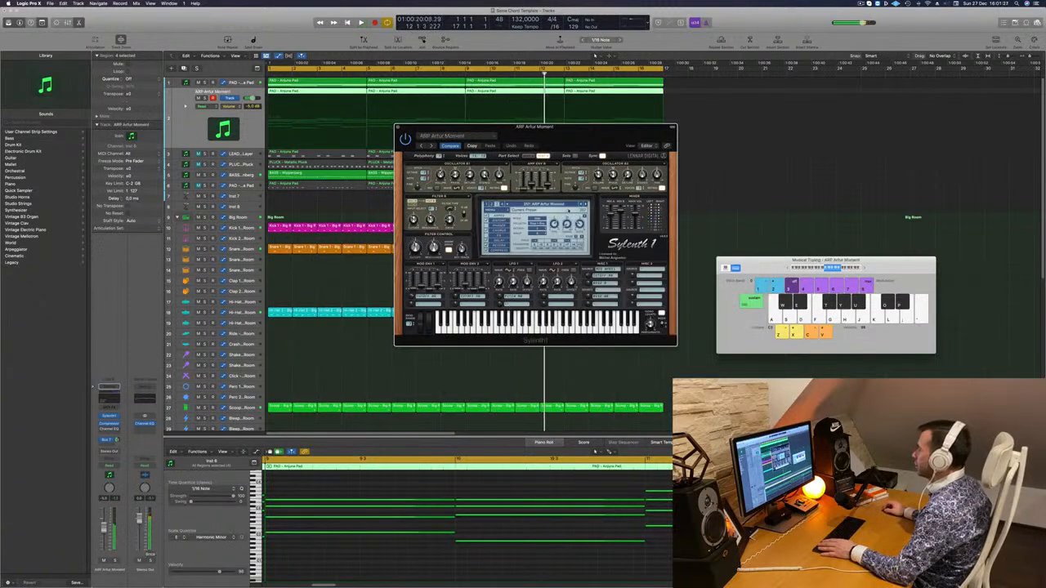
key("space")
left_click(586, 204)
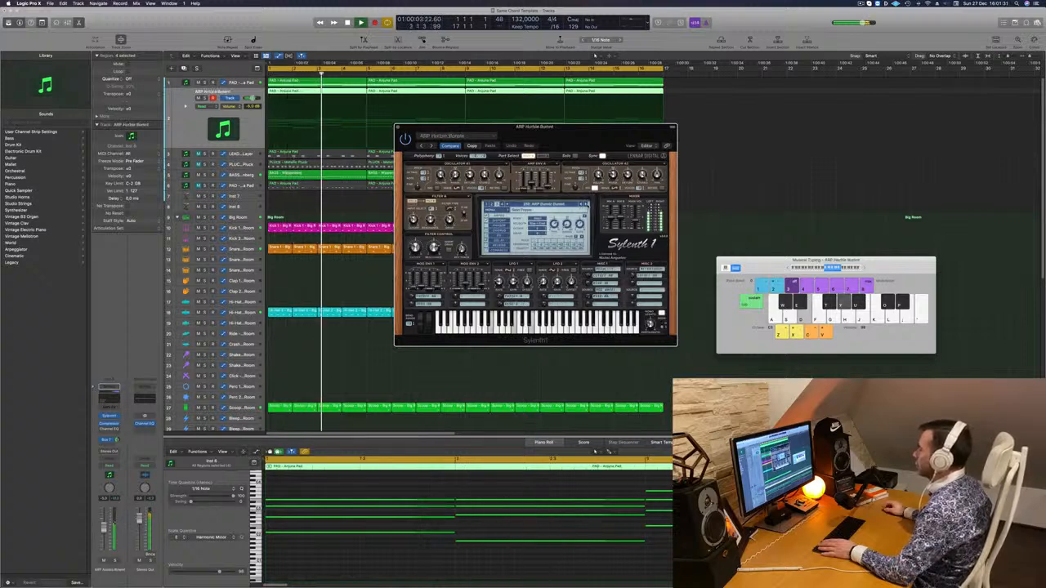
left_click(586, 205)
left_click(586, 204)
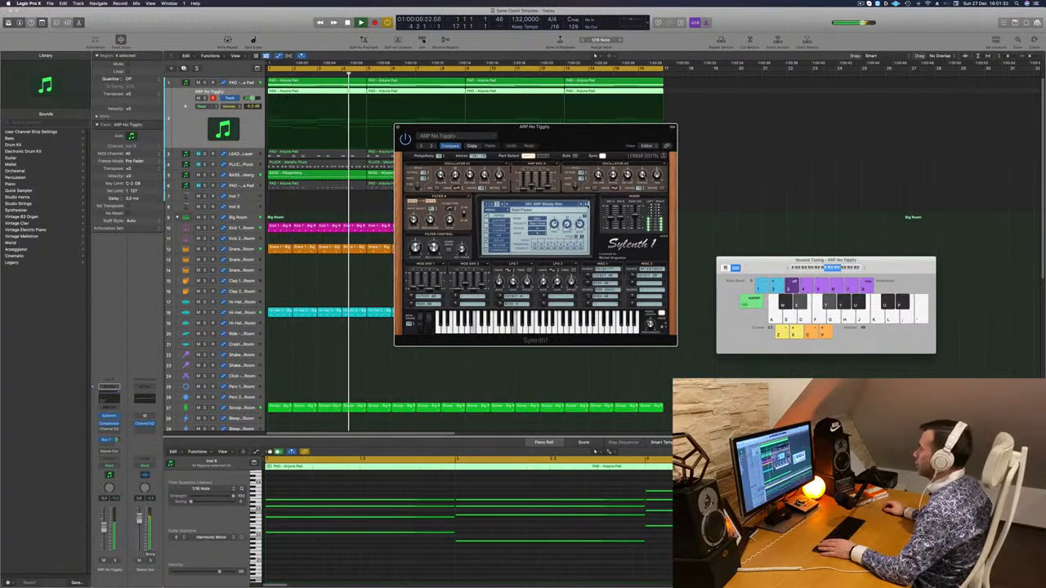
Replay the loop and audition the arps from ARP Steady Rise through the ARP TV Drama presets
key("space")
key("space")
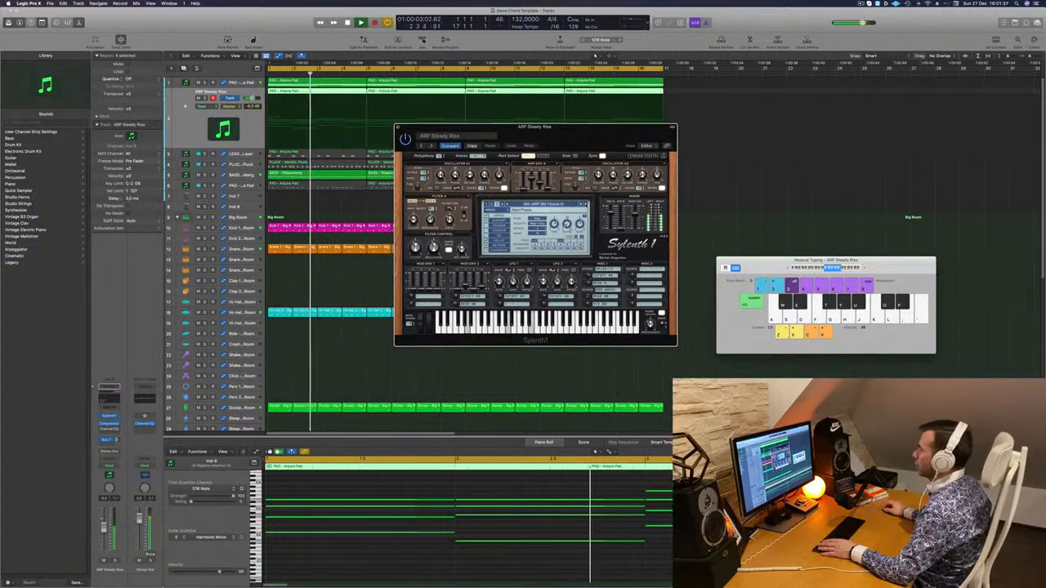
left_click(586, 204)
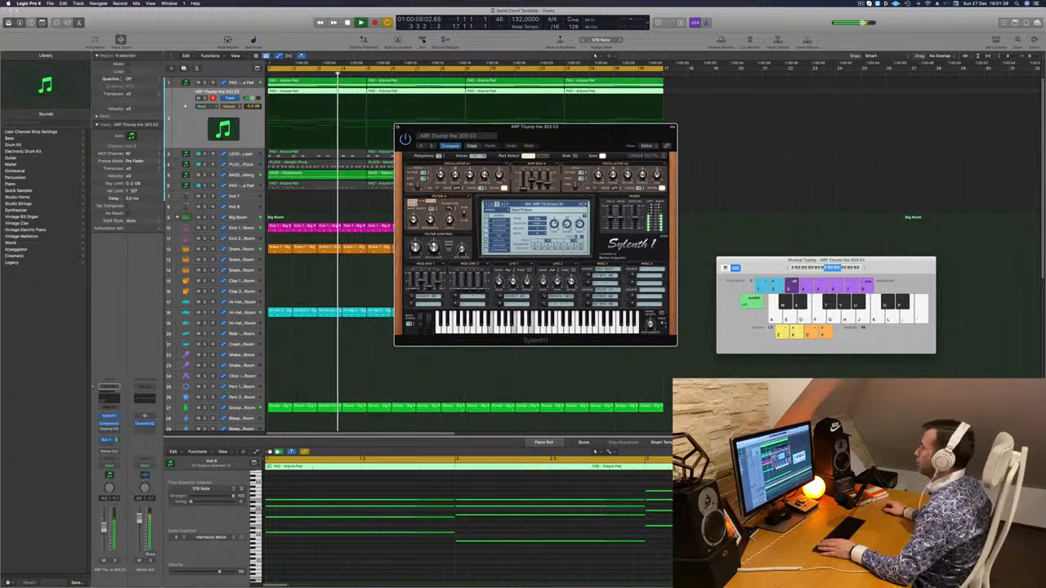
left_click(556, 205)
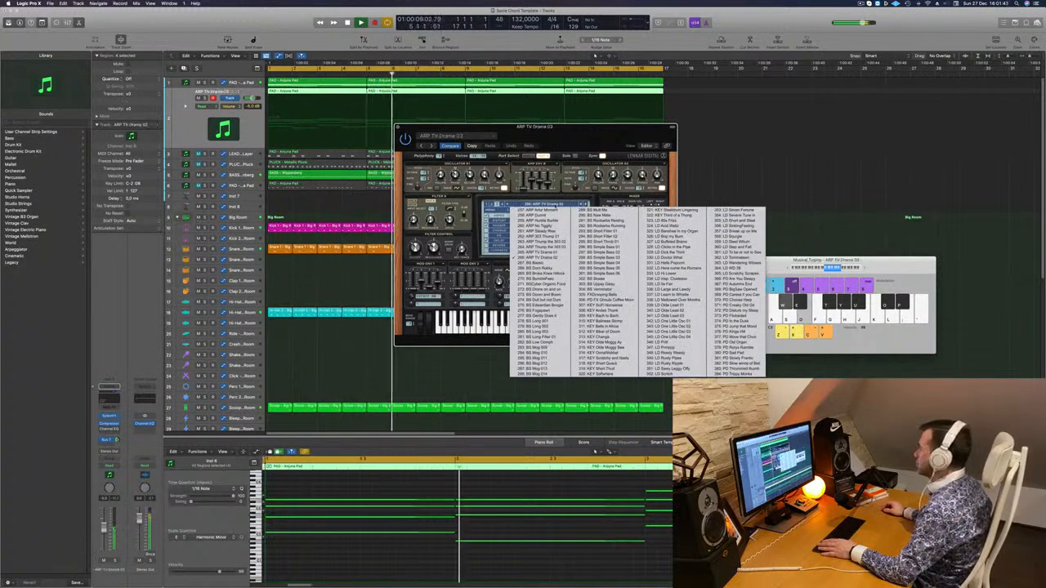
Switch to the fourth section of the Sylenth1 bank, load ARP Double Bass and play the loop from the start
left_click(503, 205)
left_click(523, 204)
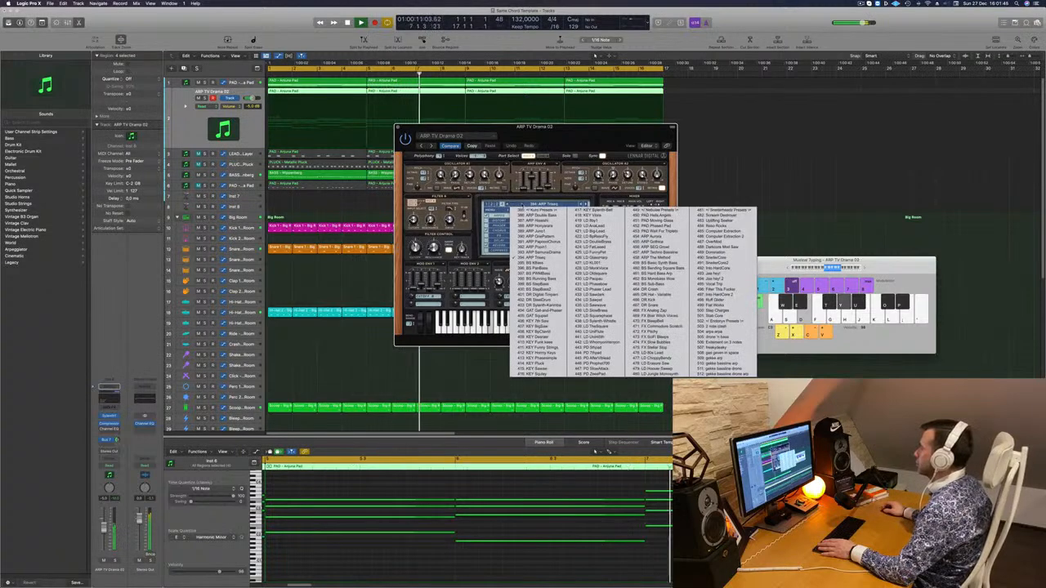
left_click(527, 216)
key("Return")
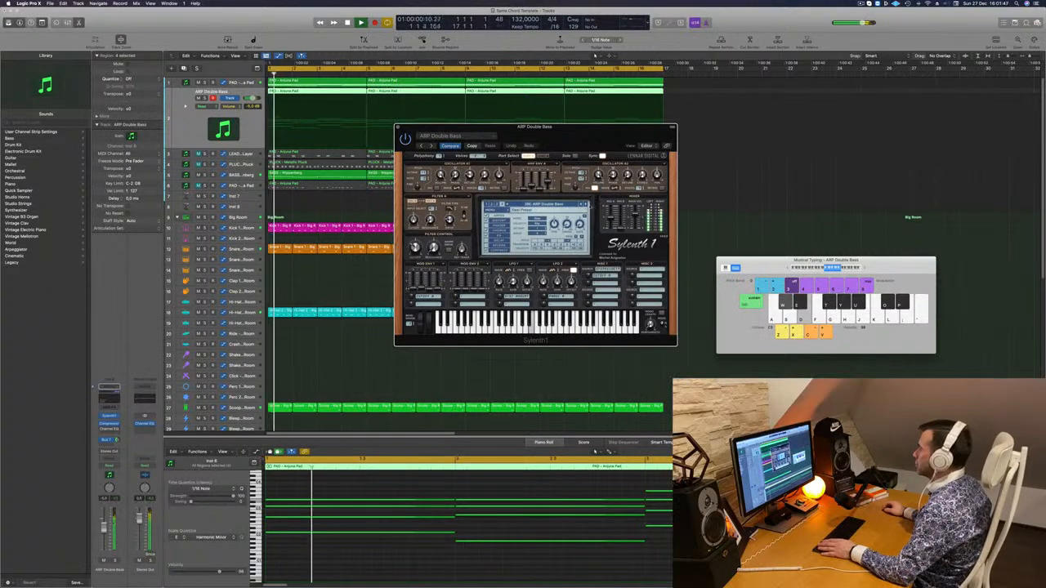
key("Return")
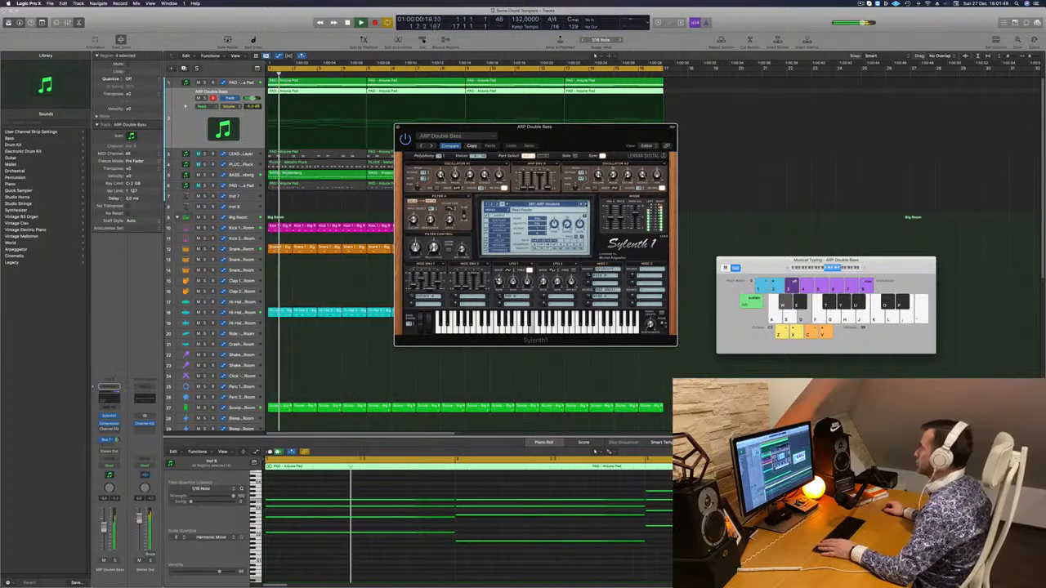
Advance through the presets to ARP OnePattern, move the Sylenth1 window lower and replay the loop from the start
left_click(585, 205)
key("Return")
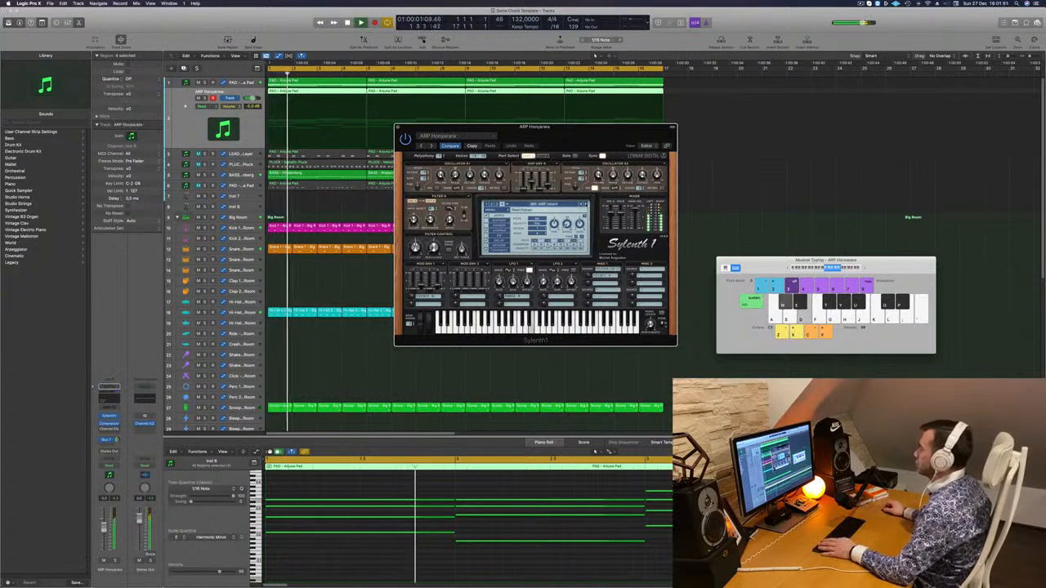
left_click(585, 206)
key("Return")
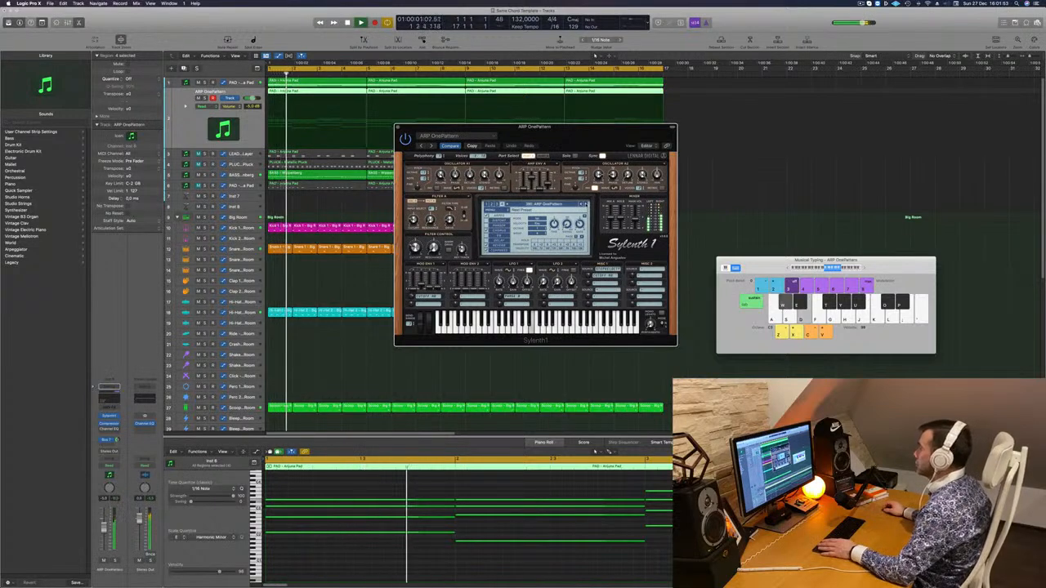
left_click_drag(569, 139, 633, 200)
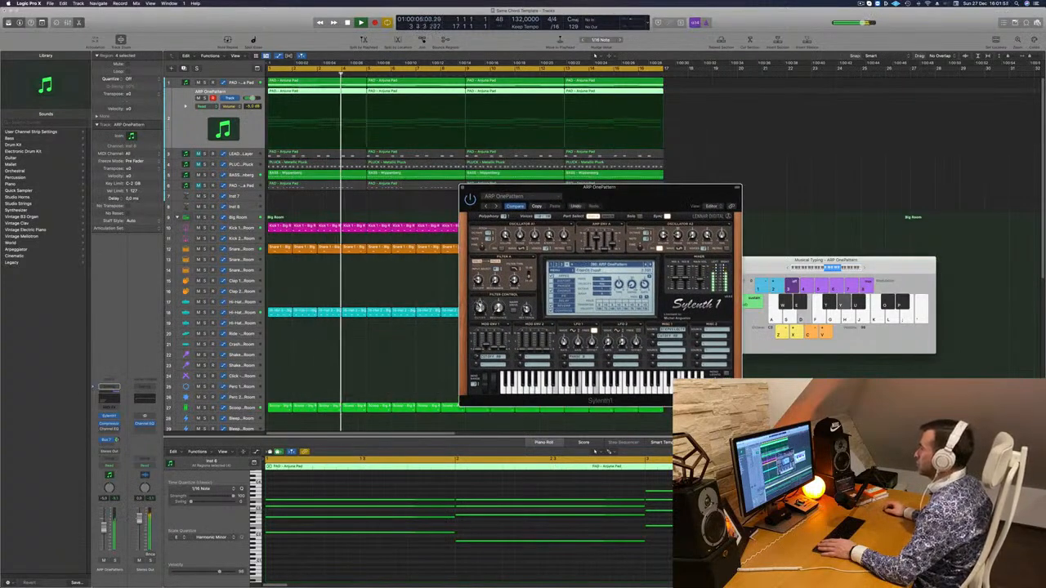
key("Return")
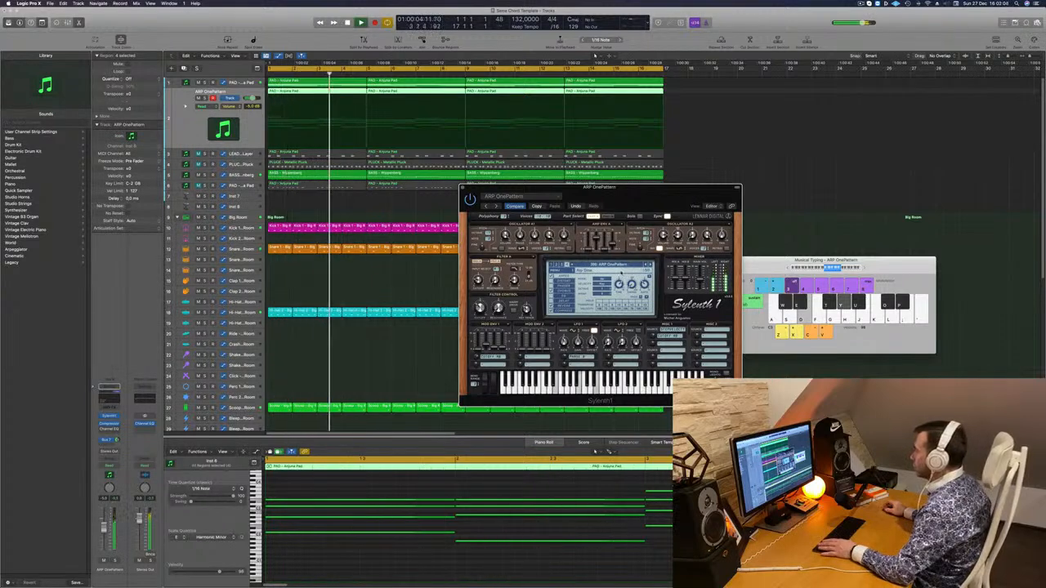
key("Return")
Audition ARP PapasoChorus and ARP Triseq for comparison and step back through the presets toward ARP OnePattern
mouse_move(626, 193)
left_mouse_down()
mouse_move(580, 72)
mouse_move(641, 196)
left_mouse_up()
left_click(645, 241)
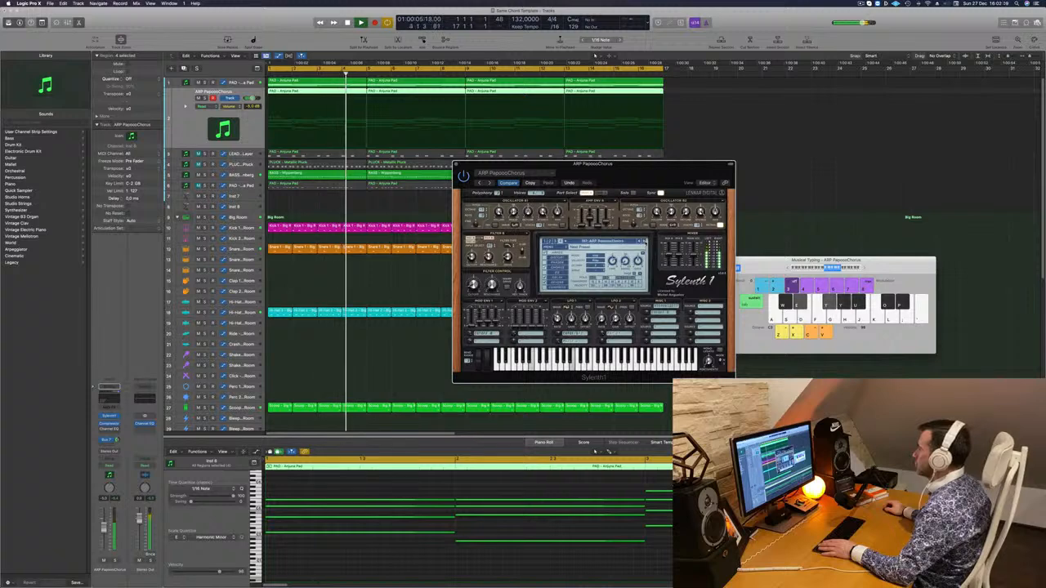
left_click(644, 242)
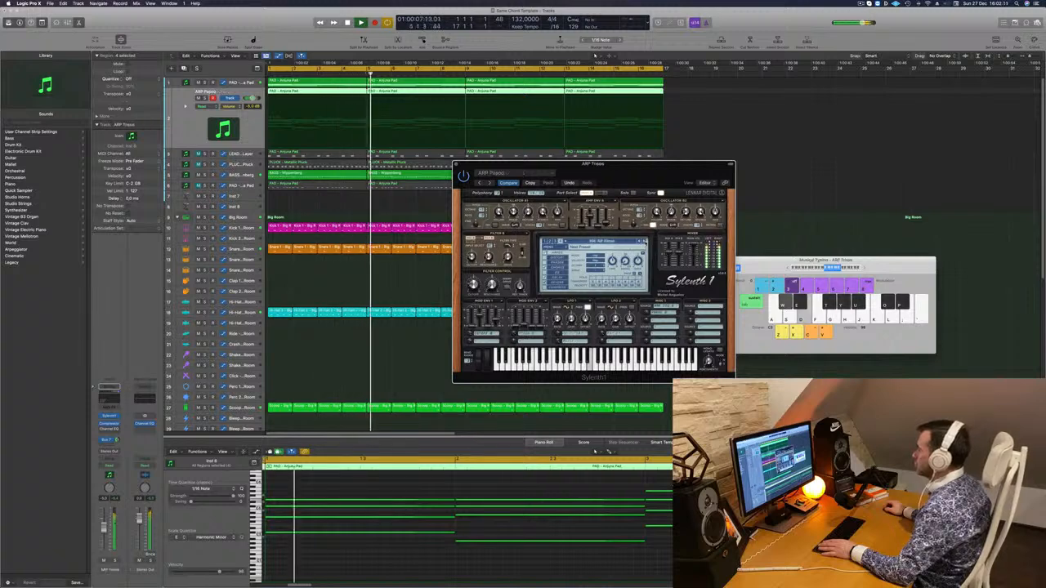
key("Return")
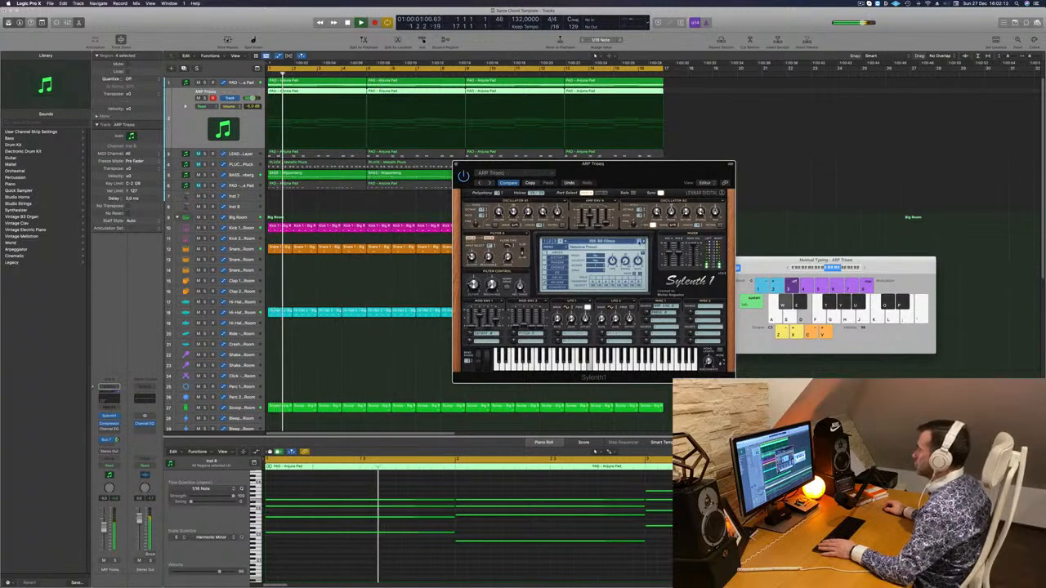
left_click(640, 242)
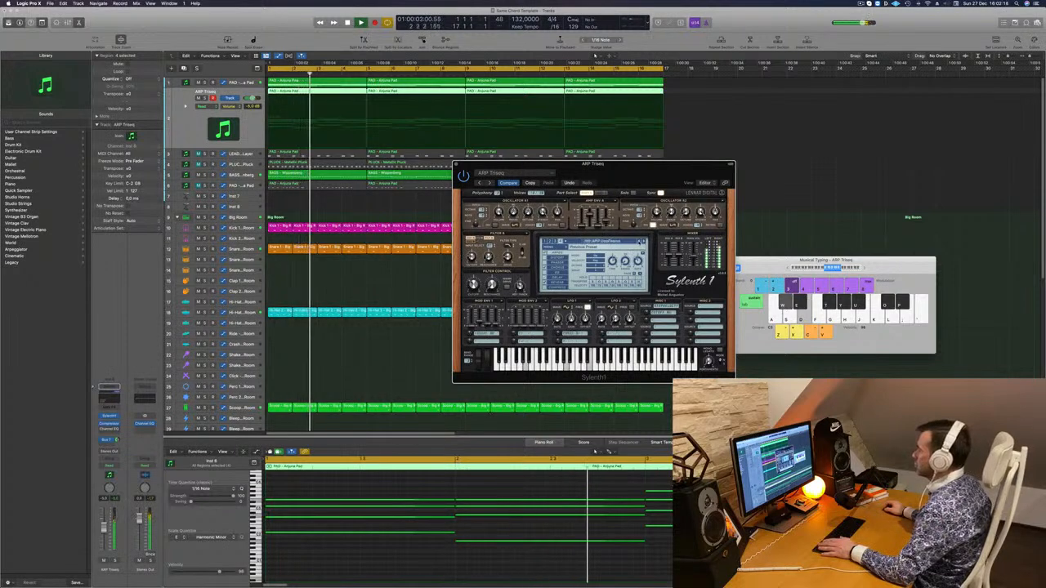
key("Return")
Move the Sylenth1 window aside, replay the loop with ARP OnePattern and close the synth window
left_click_drag(659, 164, 686, 117)
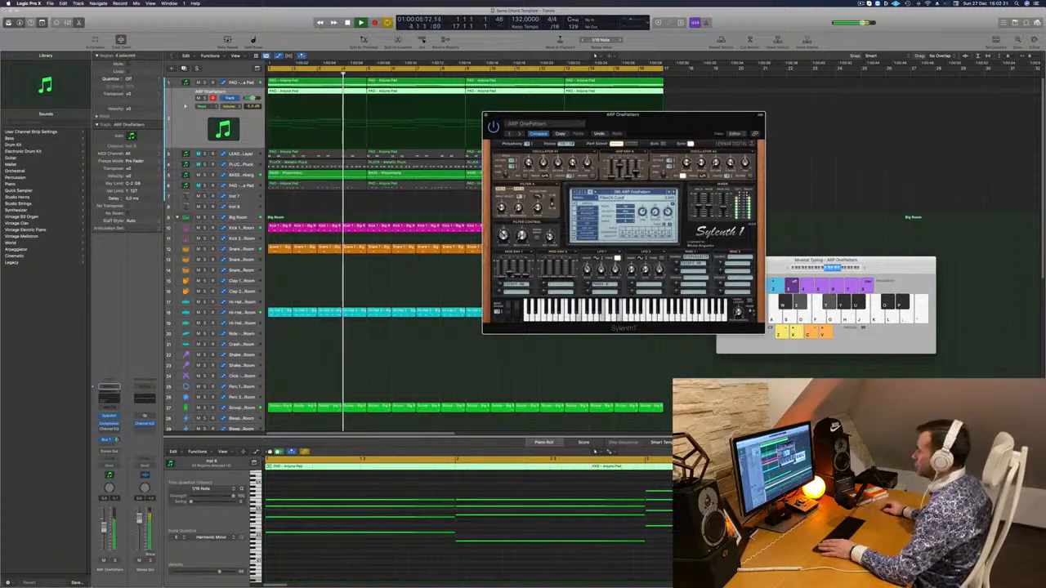
key("Return")
key("d")
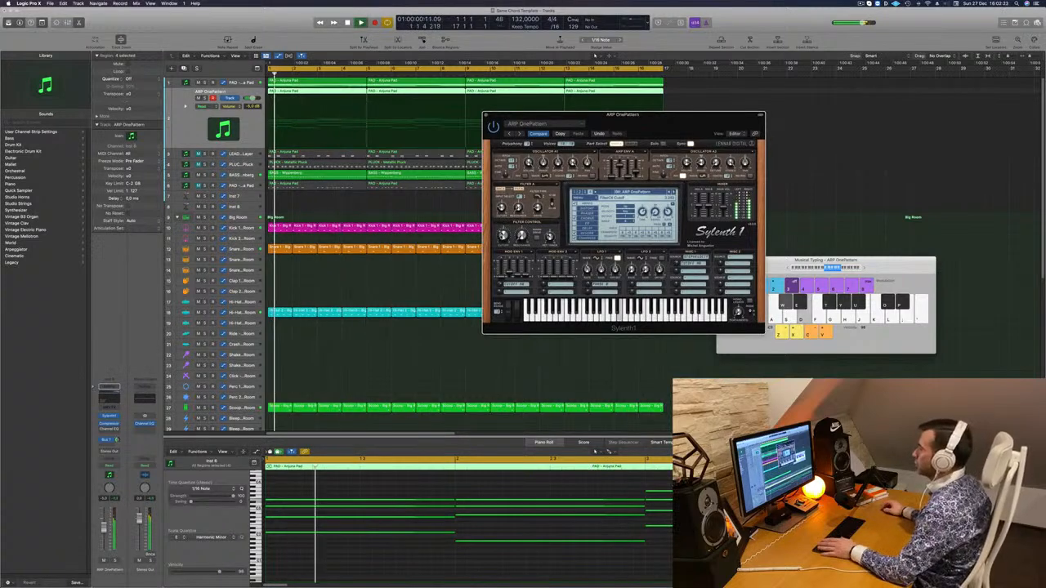
left_click(485, 114)
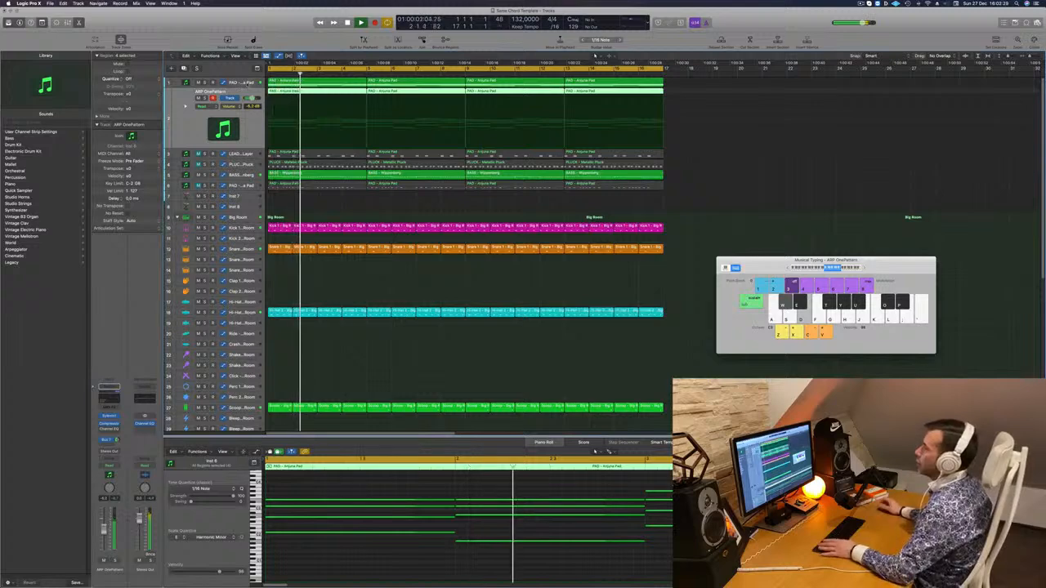
Prepare the PAD - Anjuna Pad track for recording automation by changing its automation mode from Read and opening its Sylenth1 window
left_click(248, 83)
key("Return")
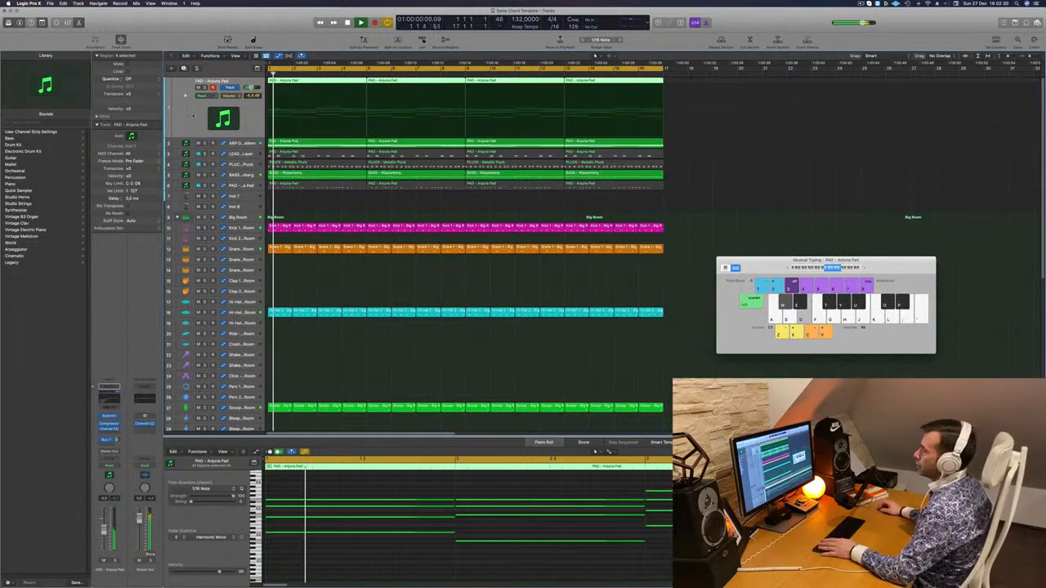
left_click(110, 465)
left_click(107, 472)
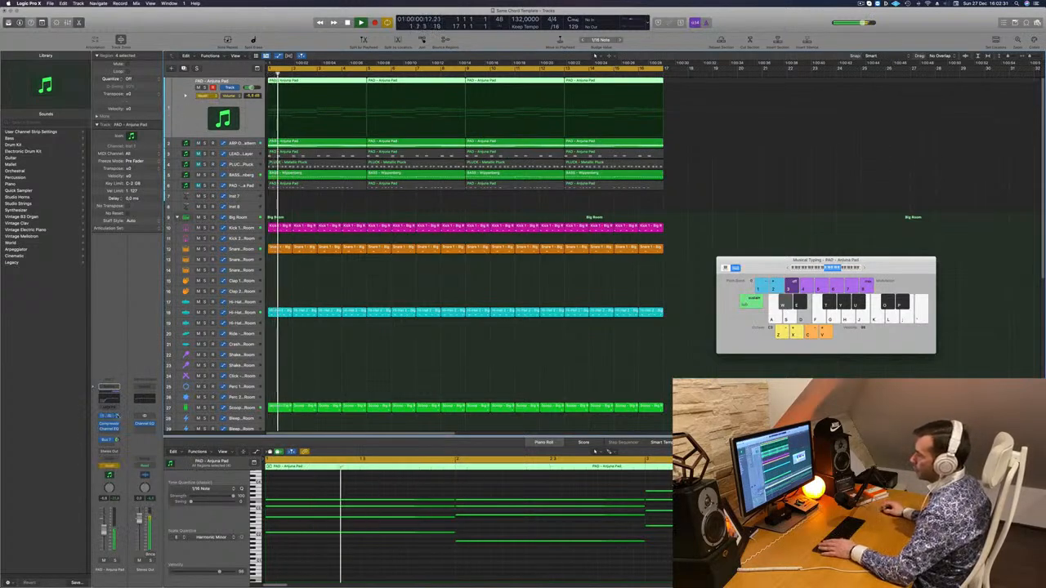
left_click(109, 416)
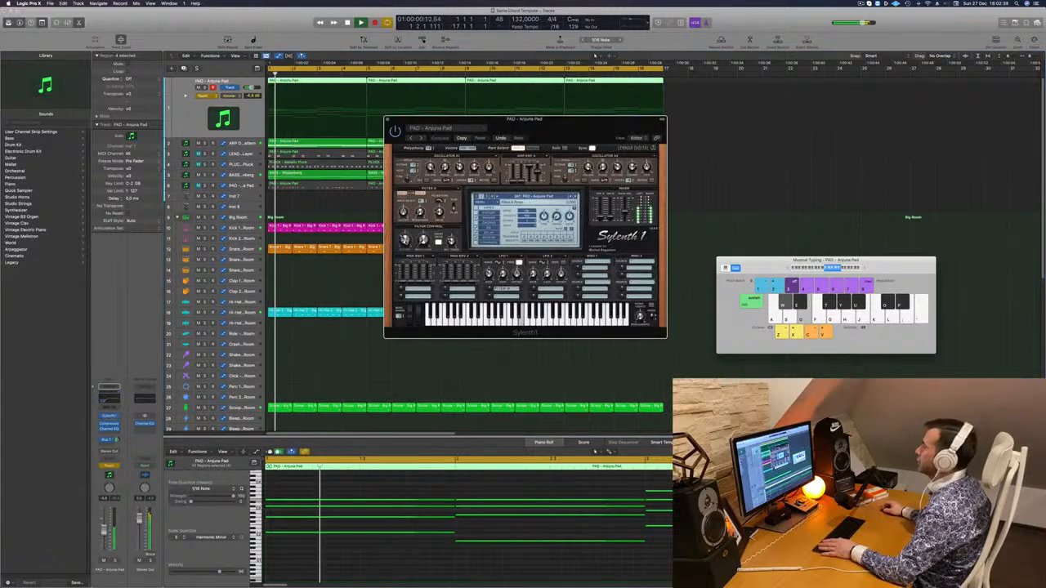
Close the pad synth, draw filter cutoff automation rising from bar 1 to bar 5 and set the track's automation mode to Read
left_click(388, 120)
left_click(367, 124)
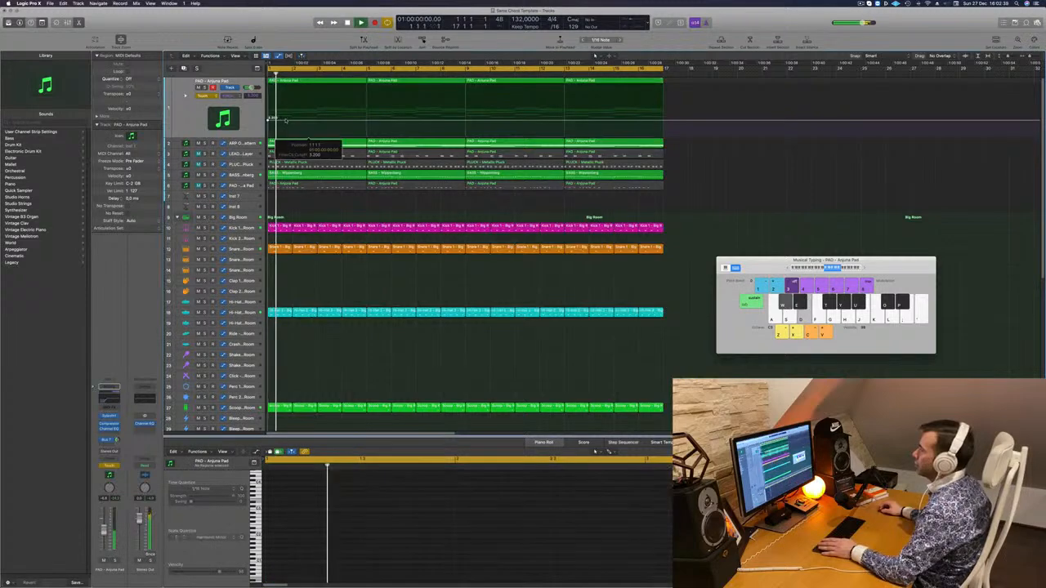
left_click_drag(367, 121, 367, 106)
left_click(208, 96)
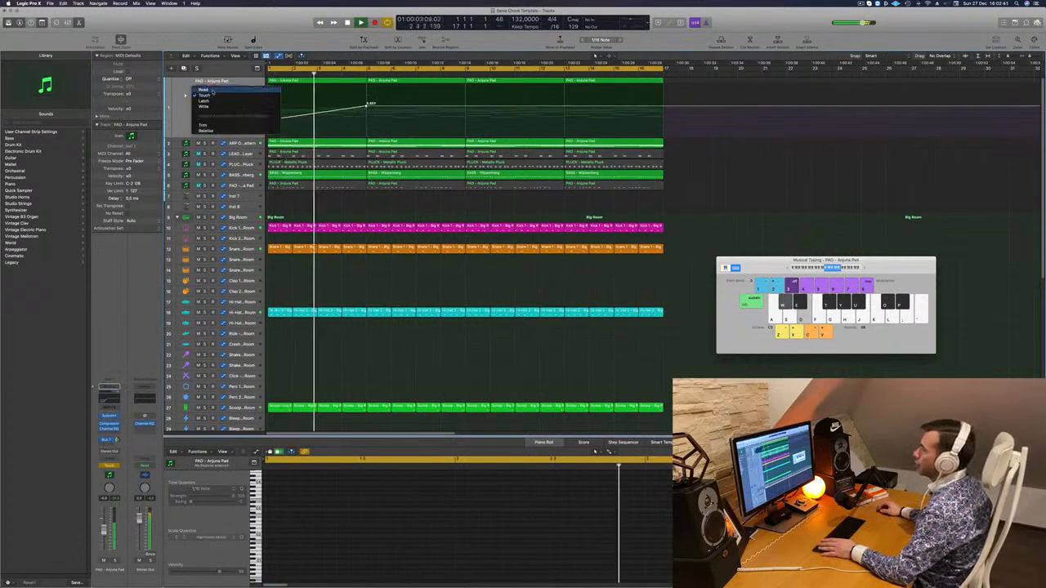
left_click(205, 95)
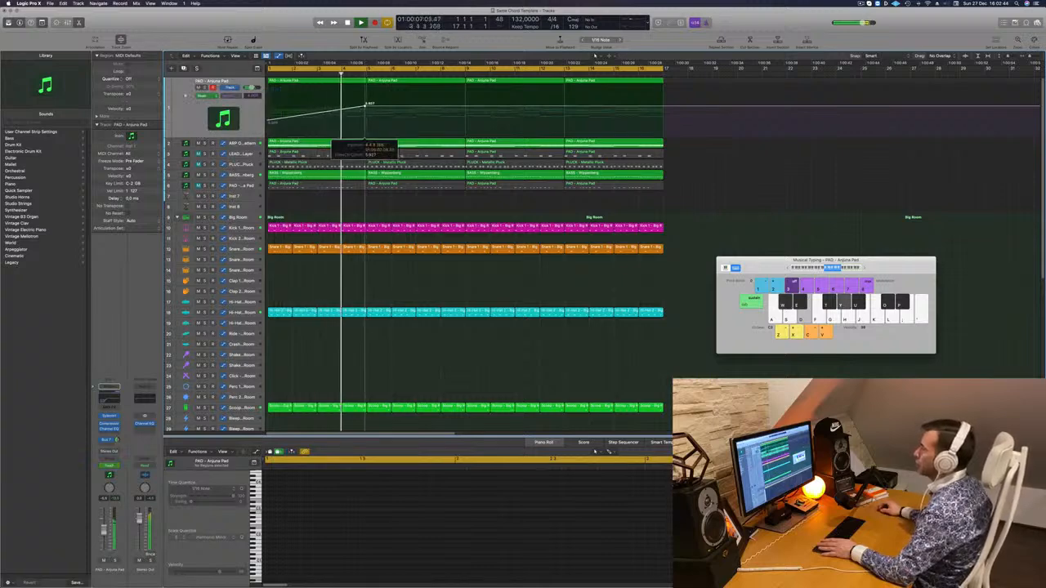
Drop the pad's cutoff automation sharply back down at bar 5 and replay the loop
left_click_drag(367, 105, 367, 126)
key("space")
key("space")
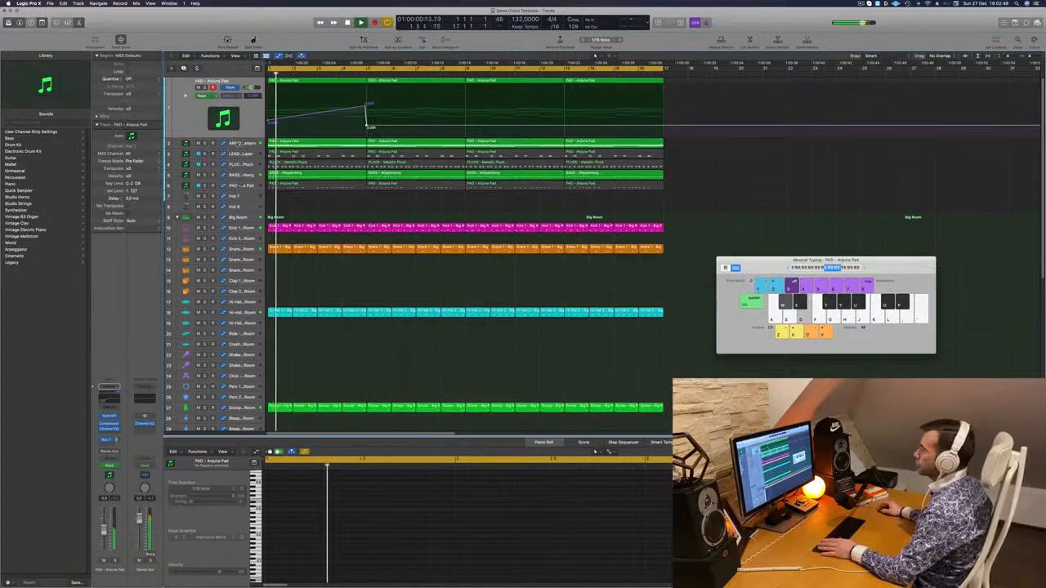
In the ARP OnePattern Channel EQ, set the low cut to 115 Hz with Q 0.79 and the fourth band to 93.5 Hz, +1.0 dB
left_click(244, 143)
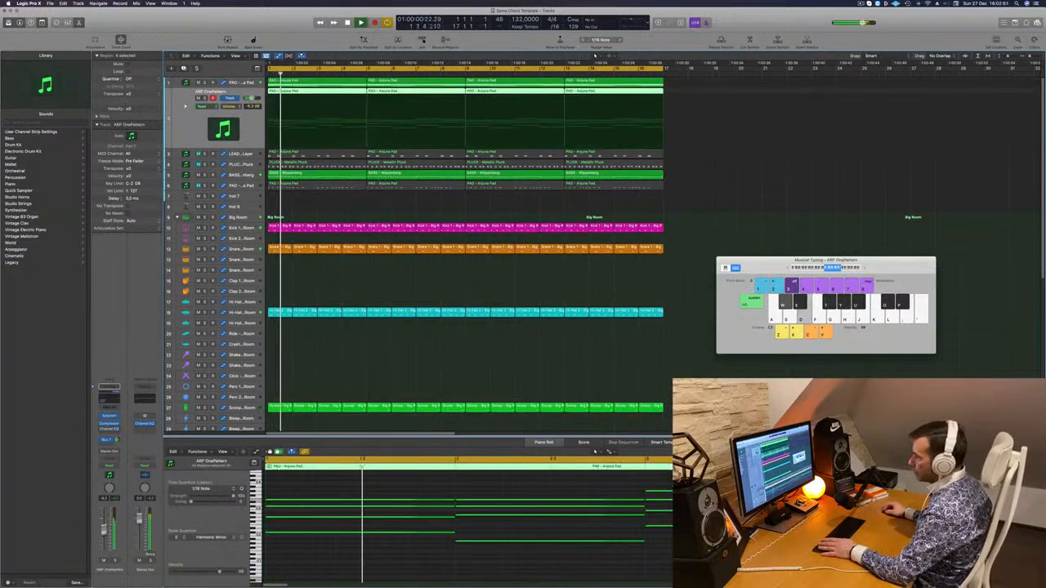
key("space")
key("space")
left_click(110, 430)
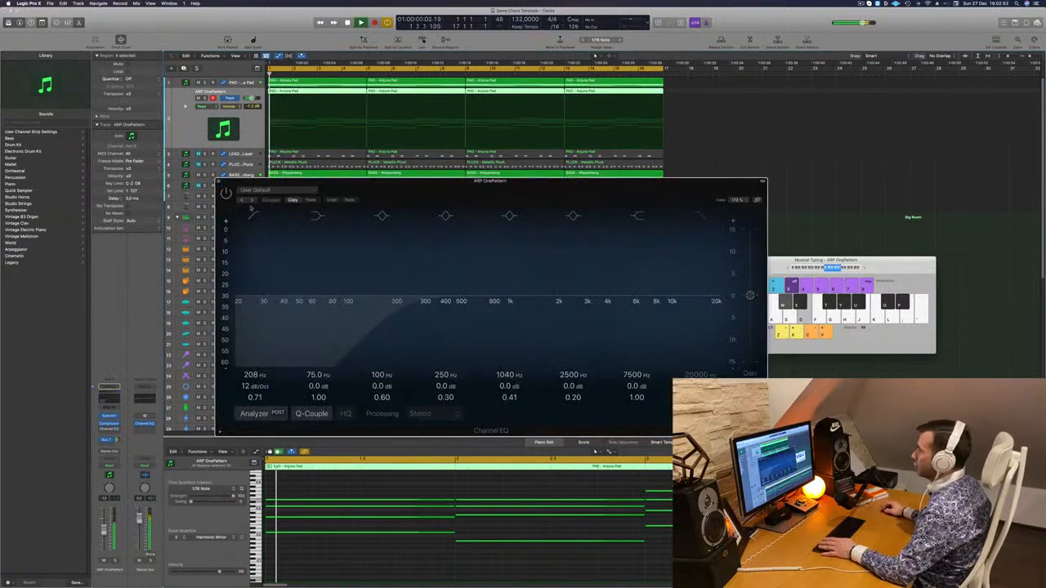
left_click(251, 213)
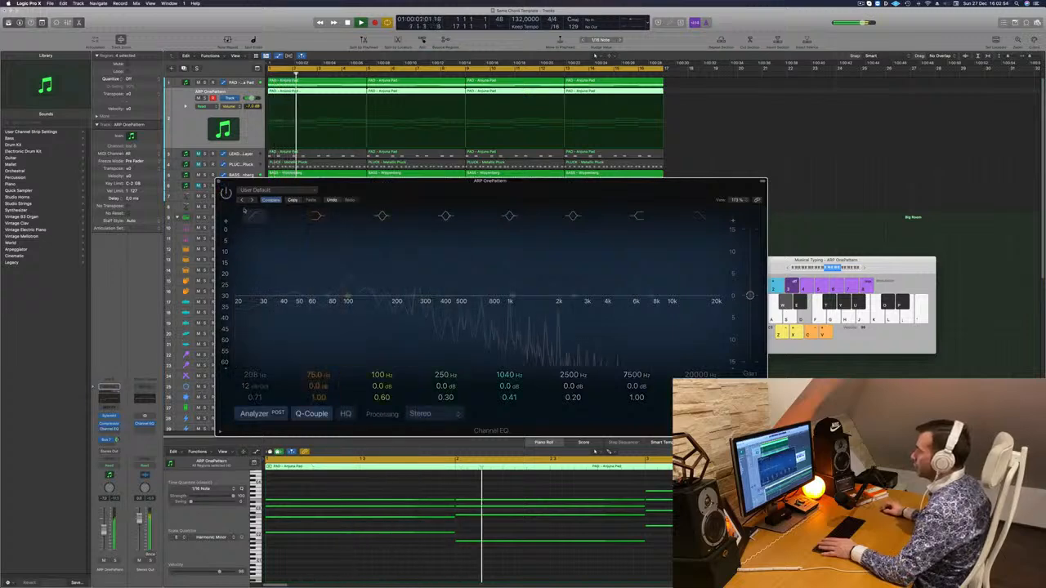
left_click(254, 215)
left_click_drag(413, 295, 358, 306)
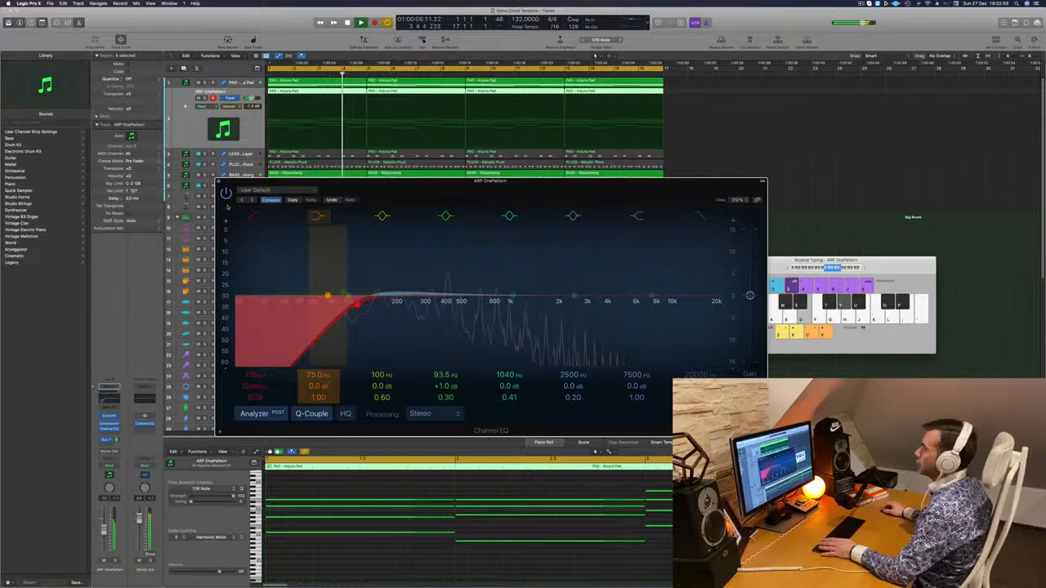
left_click(218, 182)
Unmute the lead layer track and select its first region
key("d")
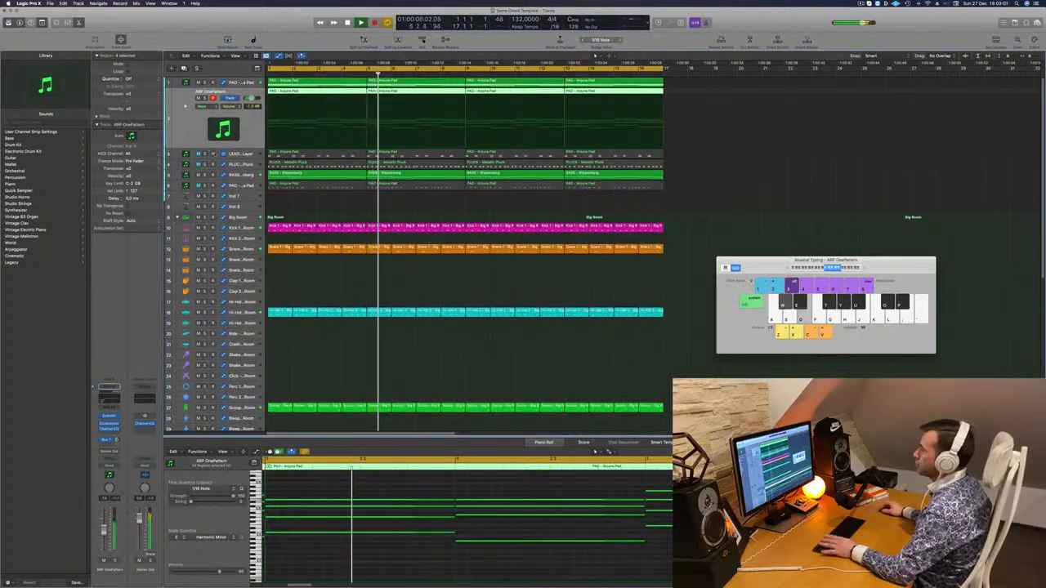
left_click(198, 154)
left_click(298, 154)
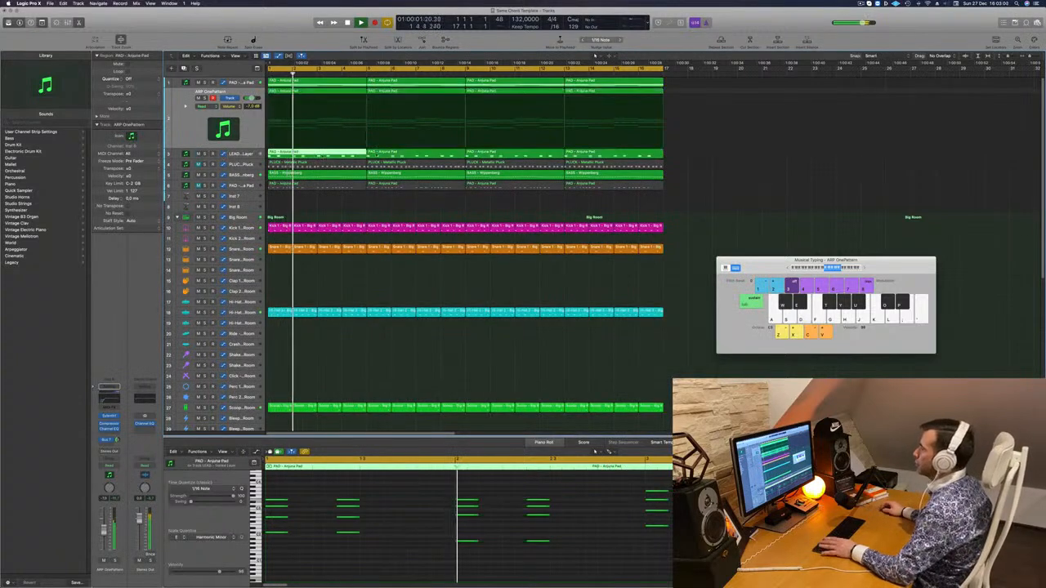
Duplicate all regions on every track to fill about 64 bars and extend the cycle range over them
key("super+z")
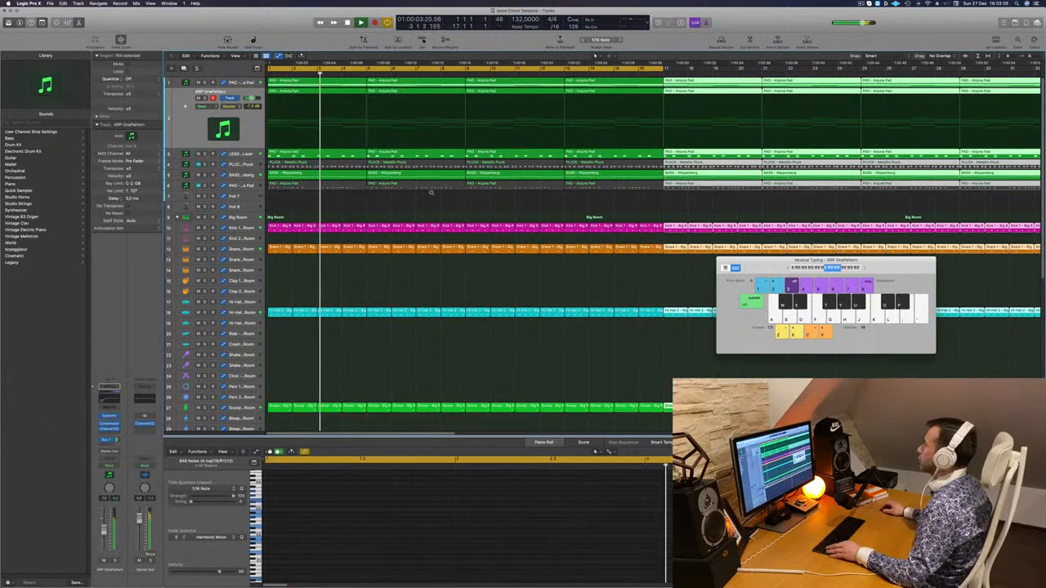
key("super+Left")
key("super+Left")
key("super+Left")
key("super+Left")
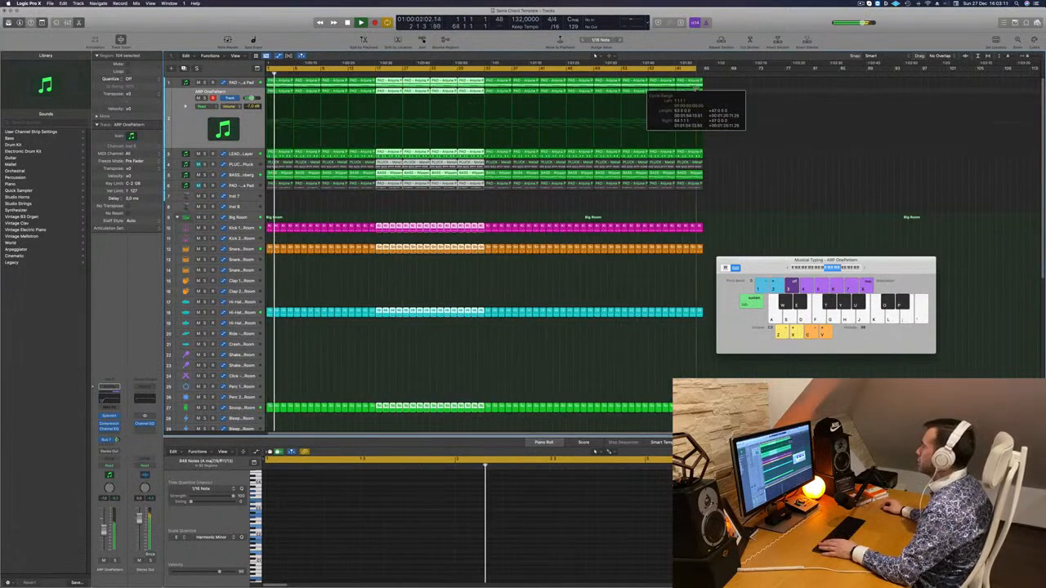
left_click(386, 210)
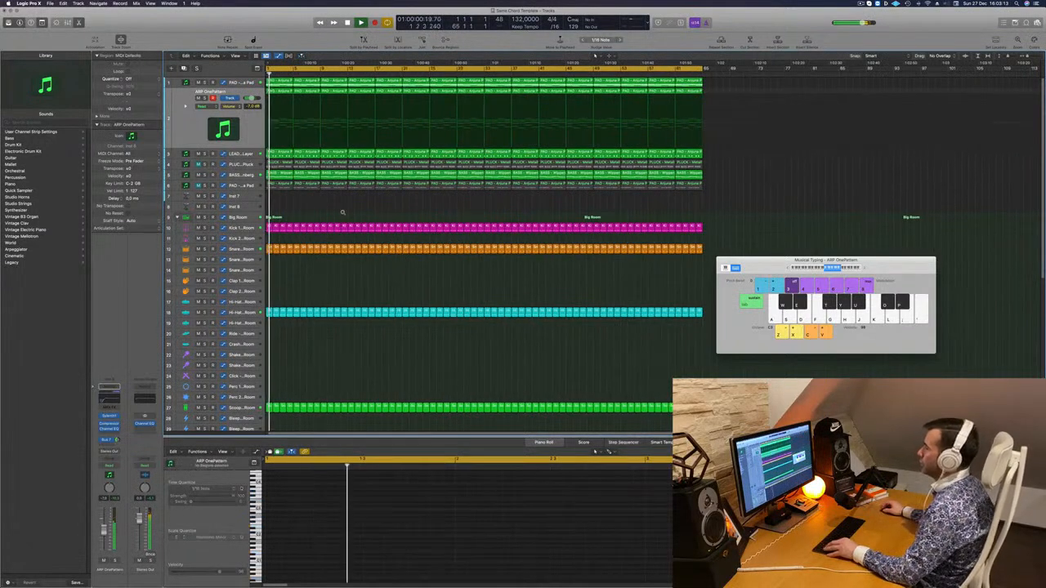
Delete the first two lead layer regions so the lead enters at bar 9
key("super+Right")
key("super+Right")
key("super+Right")
key("super+Right")
key("super+Right")
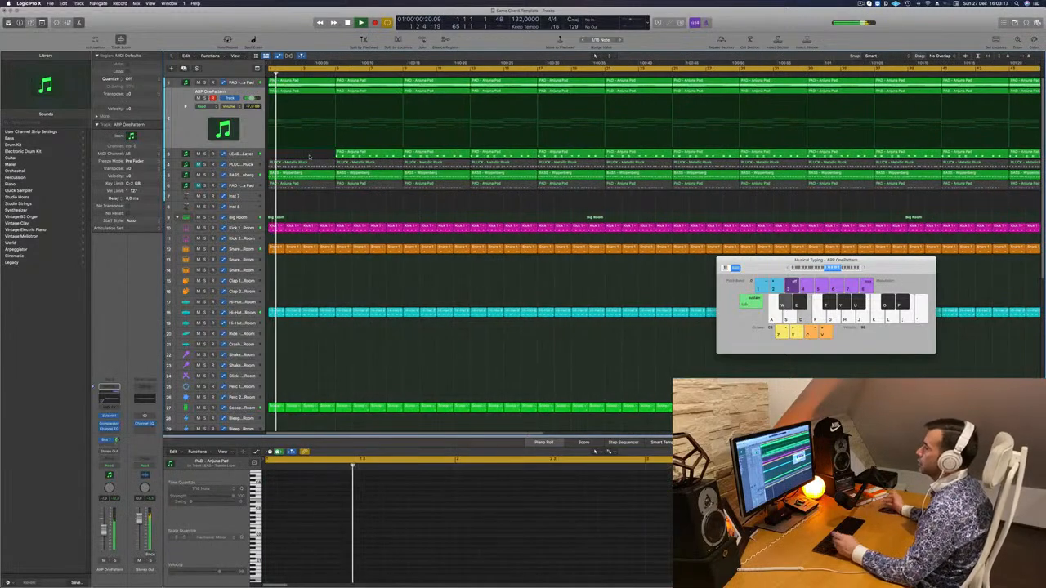
key("super+Left")
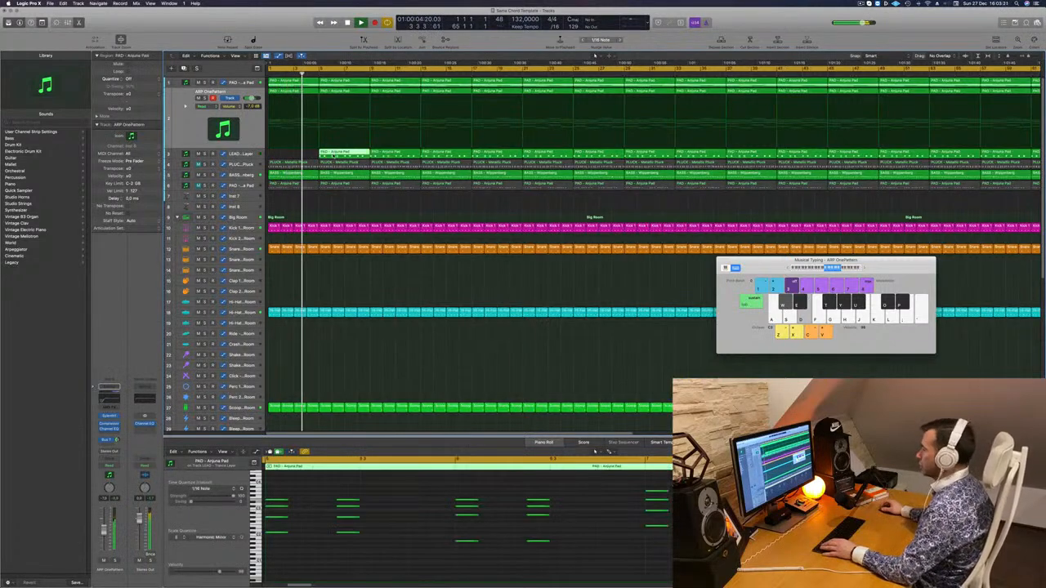
key("Delete")
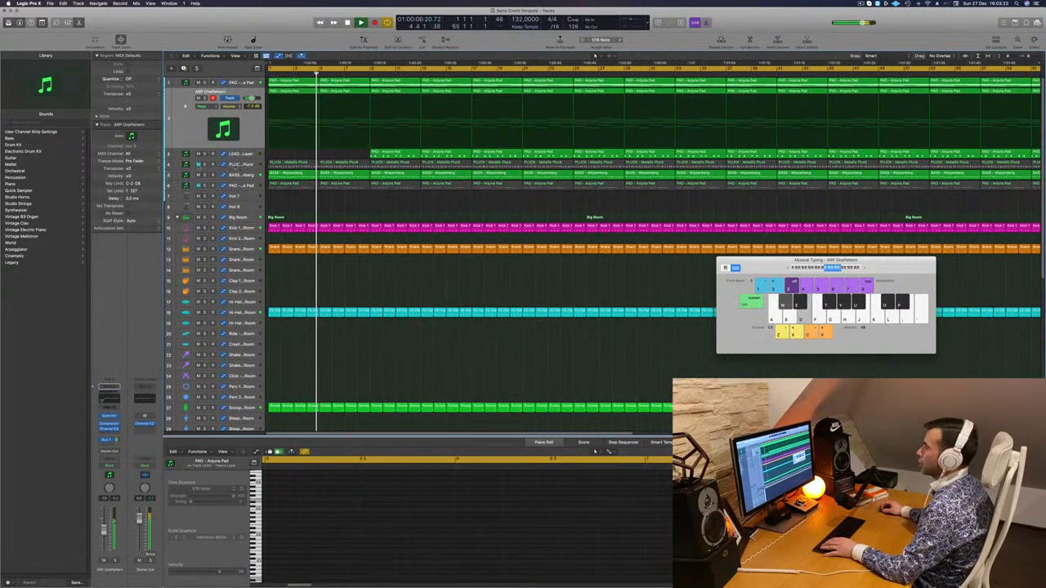
Unmute the PLUCK - Metallic Pluck track and delete its first region so the pluck enters at bar 5
left_click(198, 165)
left_click(276, 166)
key("Delete")
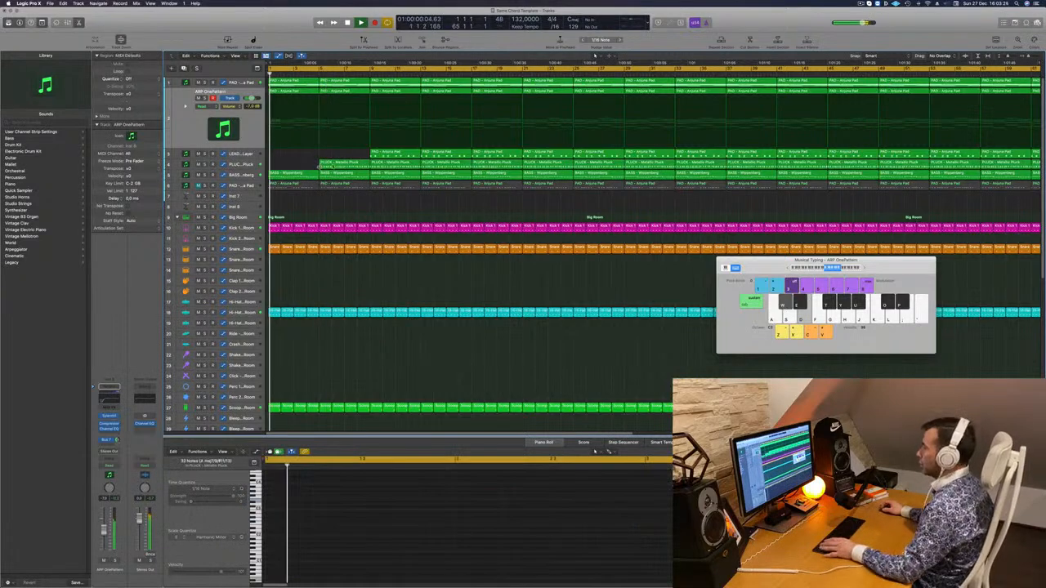
Capture the bass synth's filter cutoff in Touch mode, draw automation rising from bar 1 to bar 5 and set the track to Read
left_click(244, 175)
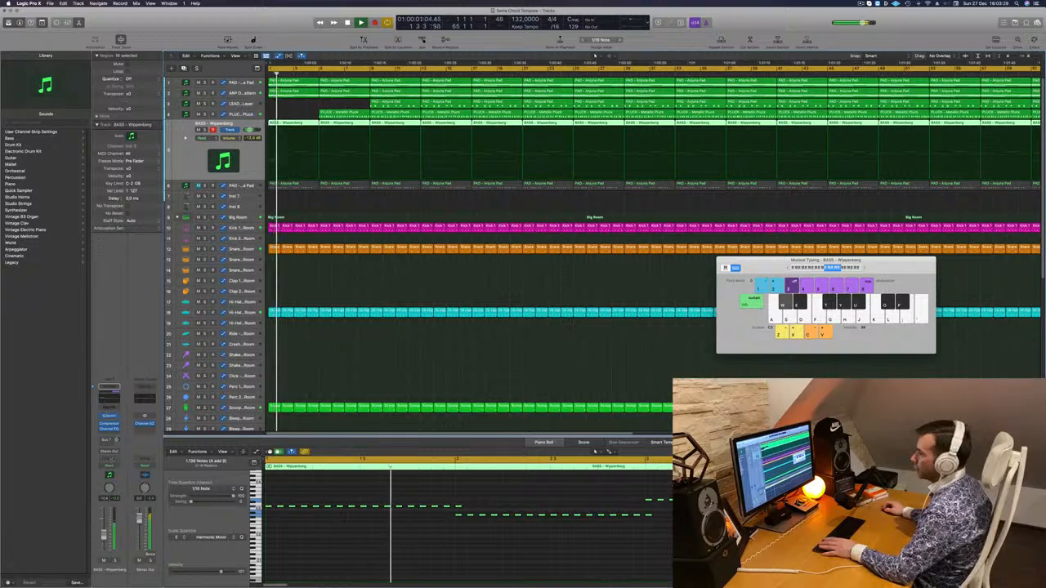
left_click(108, 466)
left_click(109, 473)
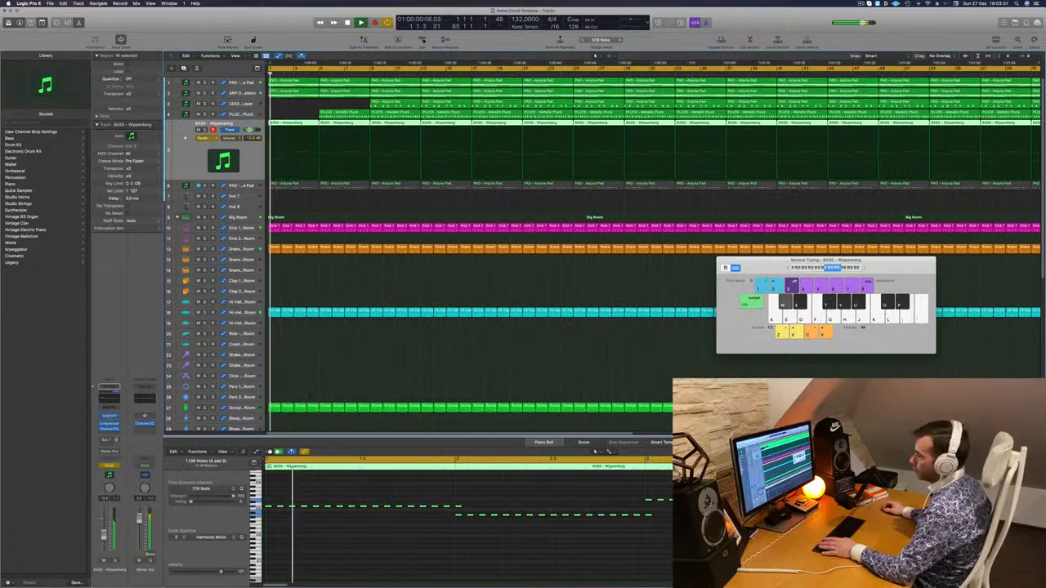
left_click(109, 416)
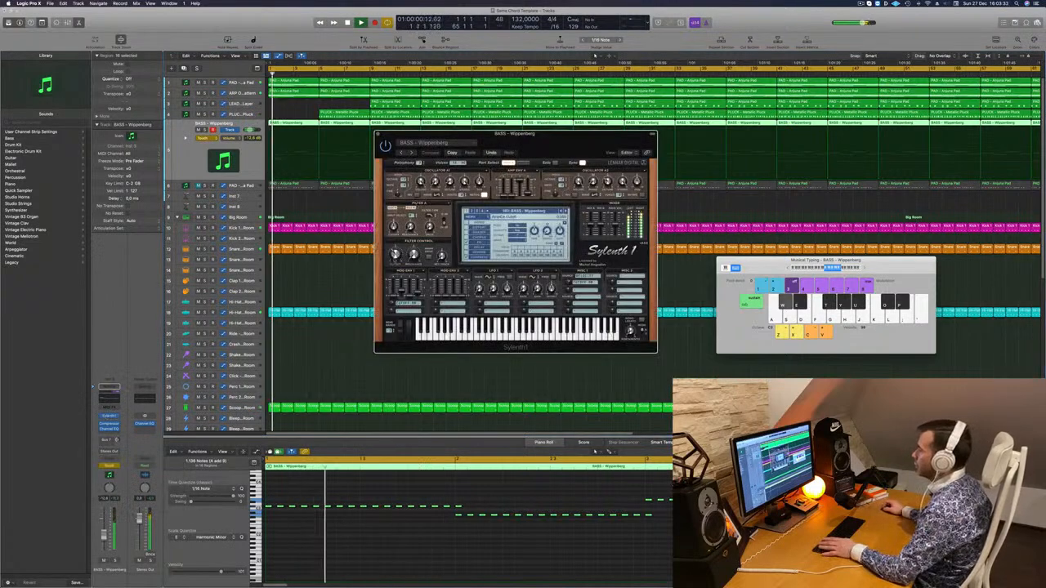
left_click(378, 134)
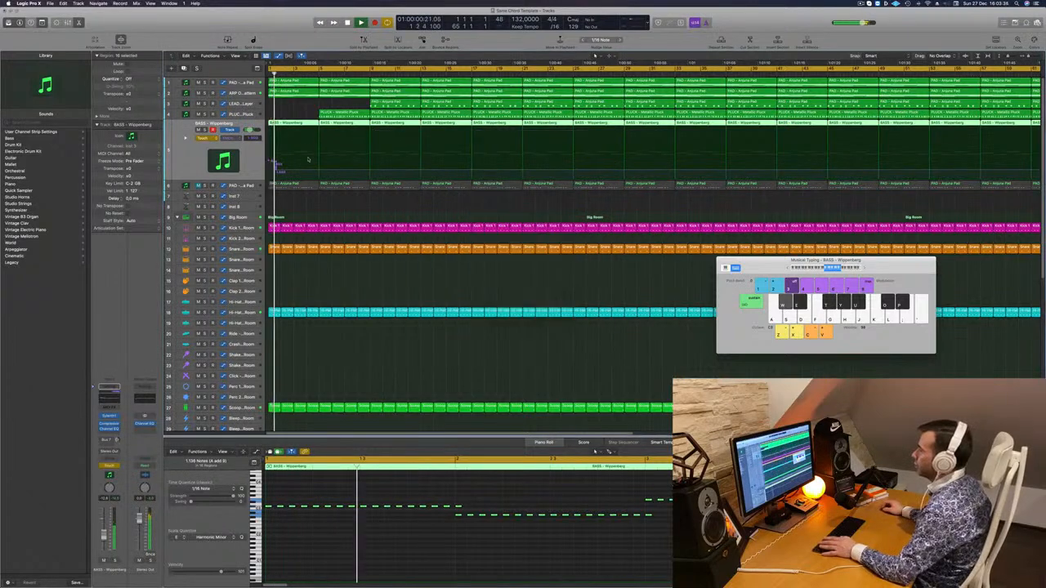
left_click(272, 169)
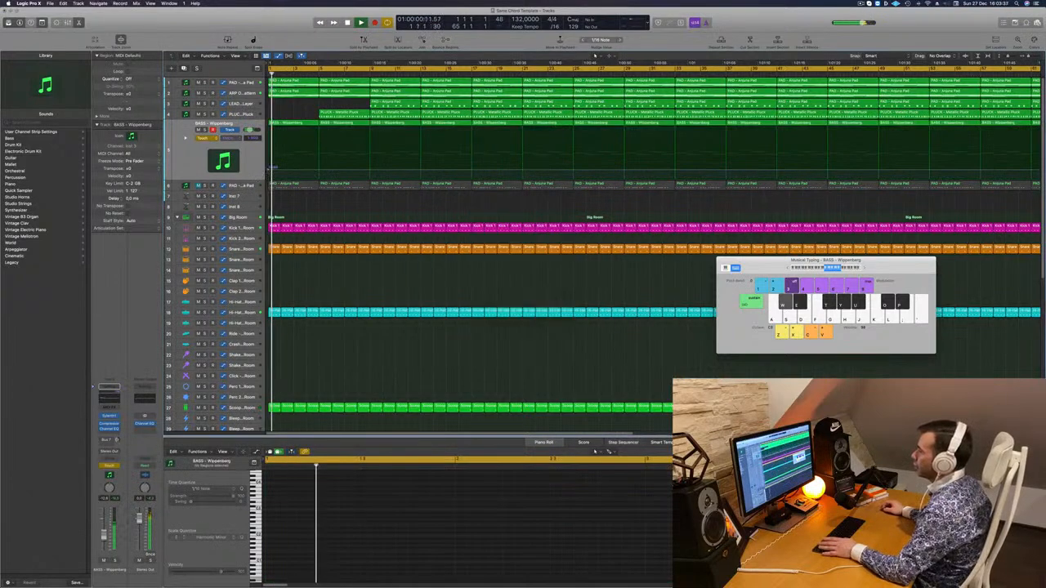
left_click(205, 137)
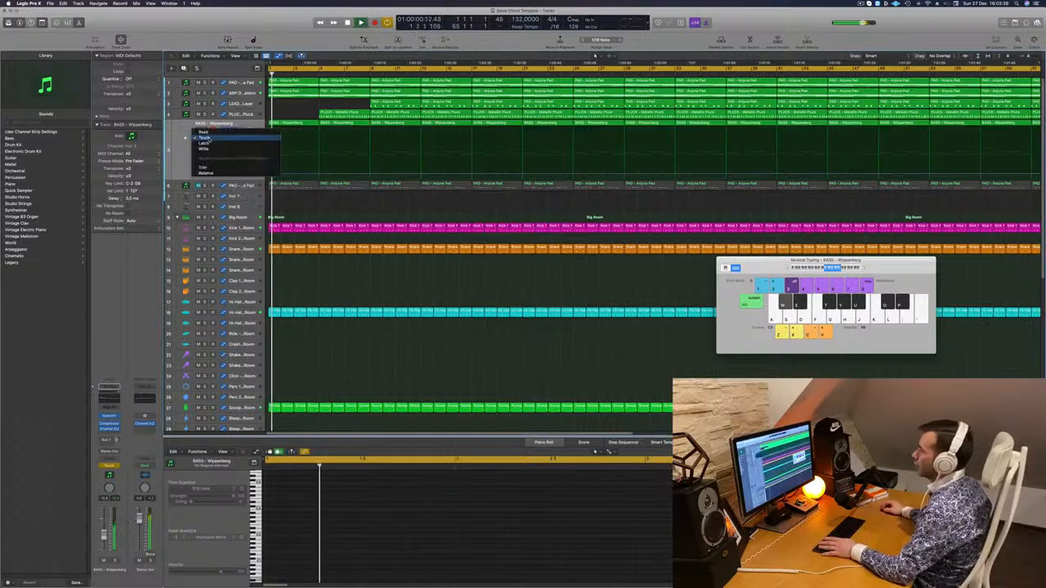
left_click(204, 131)
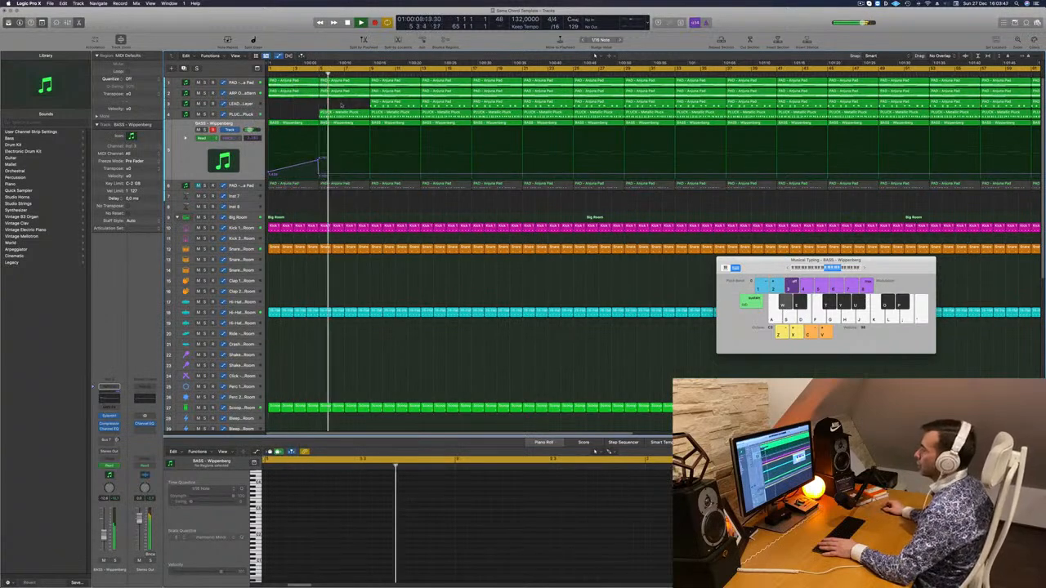
Check the Metallic Pluck track's Sylenth1 settings, close the synth window and replay from the beginning
key("Up")
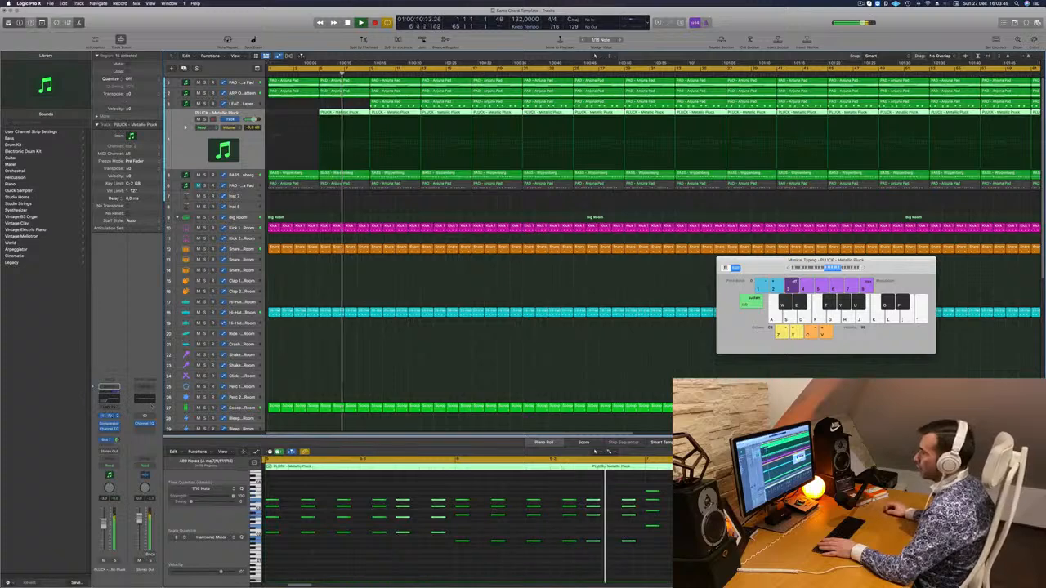
left_click(108, 416)
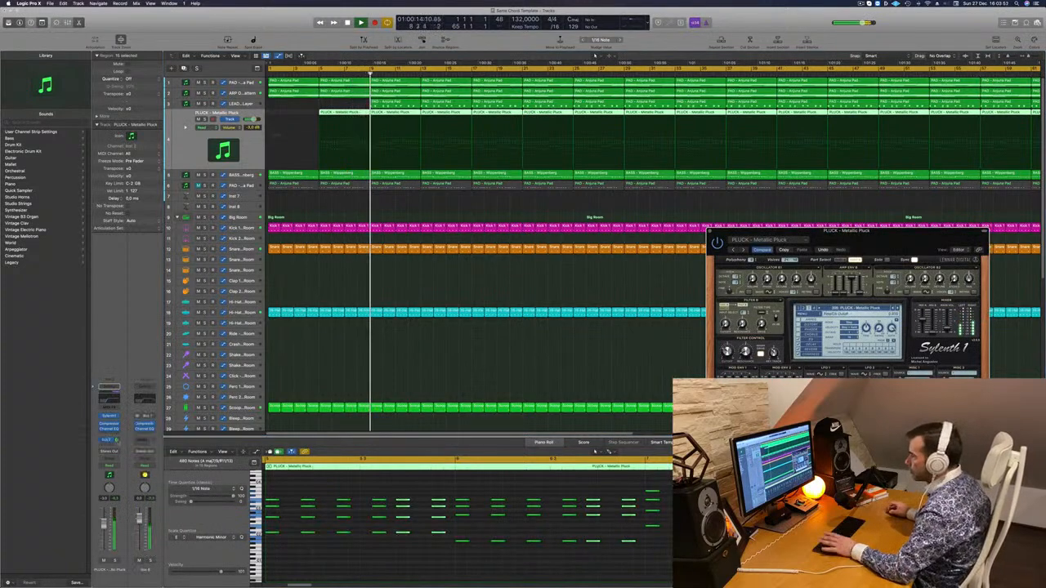
key("Return")
left_click(711, 231)
key("Return")
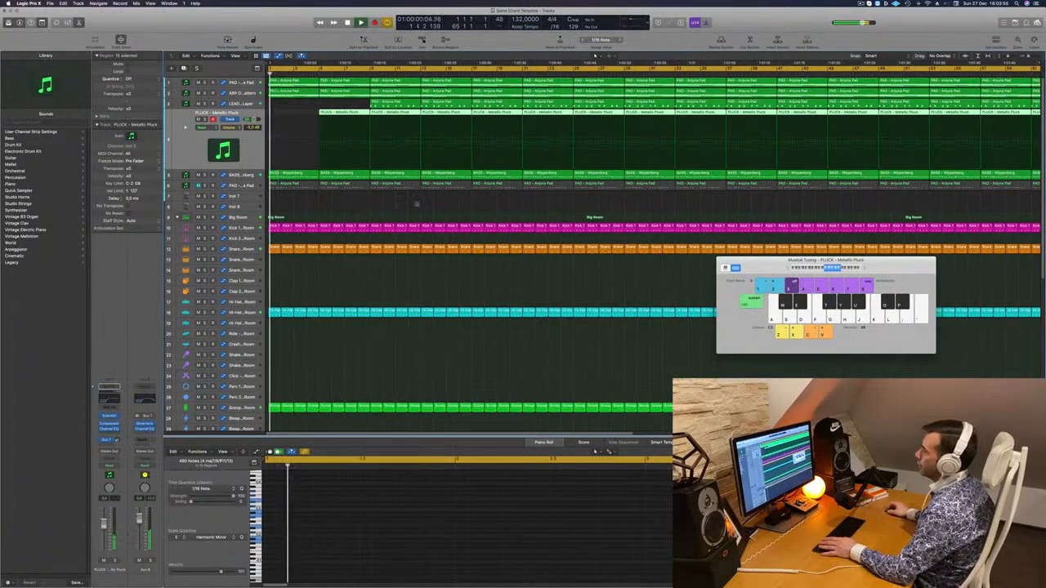
Dismiss the Musical Typing keyboard and copy the Roland TR-909 hi-hat region at bar 5 onto the Crash track
left_click_drag(765, 267, 518, 270)
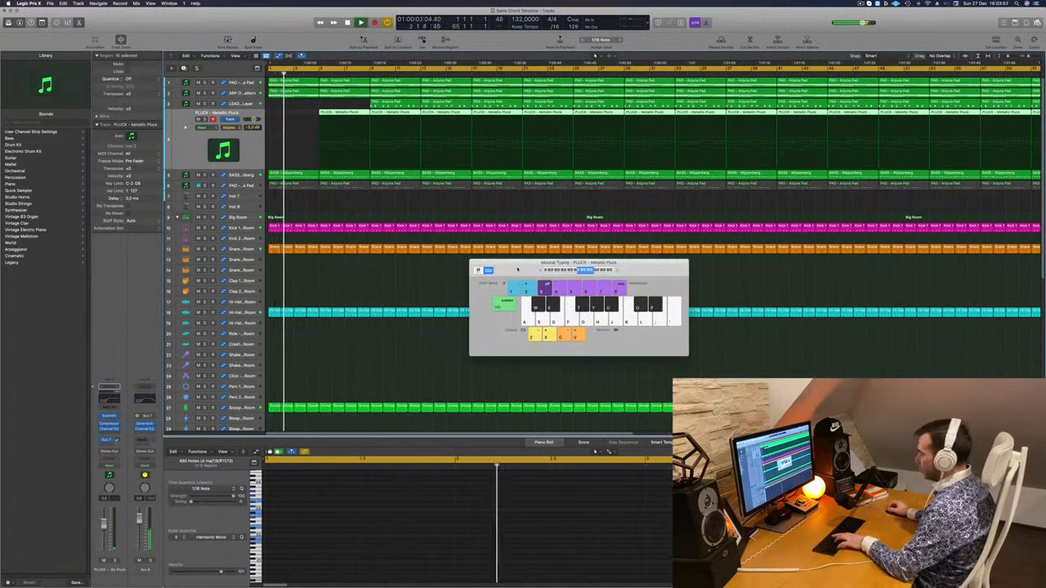
key("super+k")
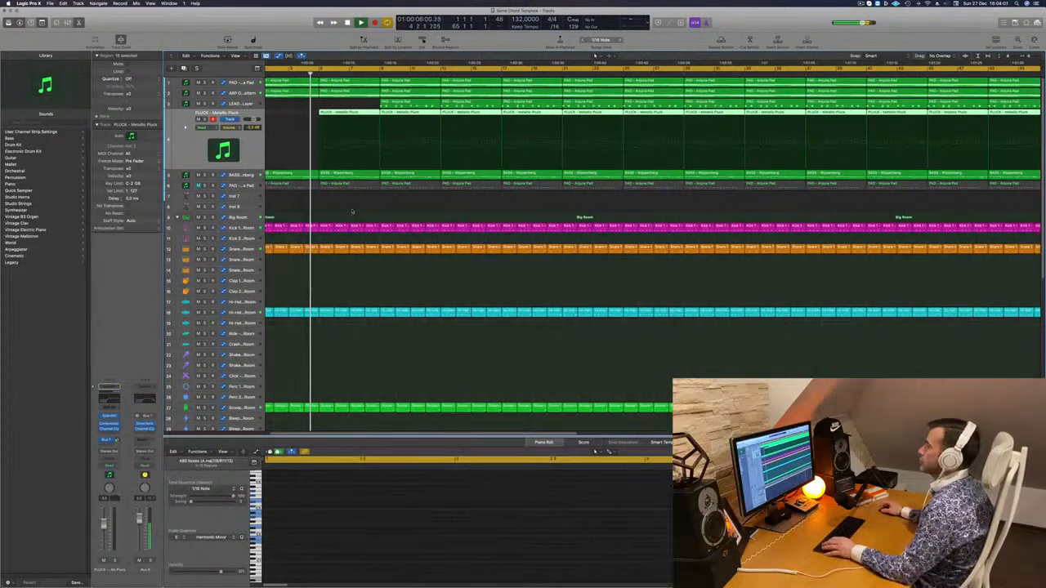
scroll(352, 216, "down", 5)
scroll(347, 245, "down", 3)
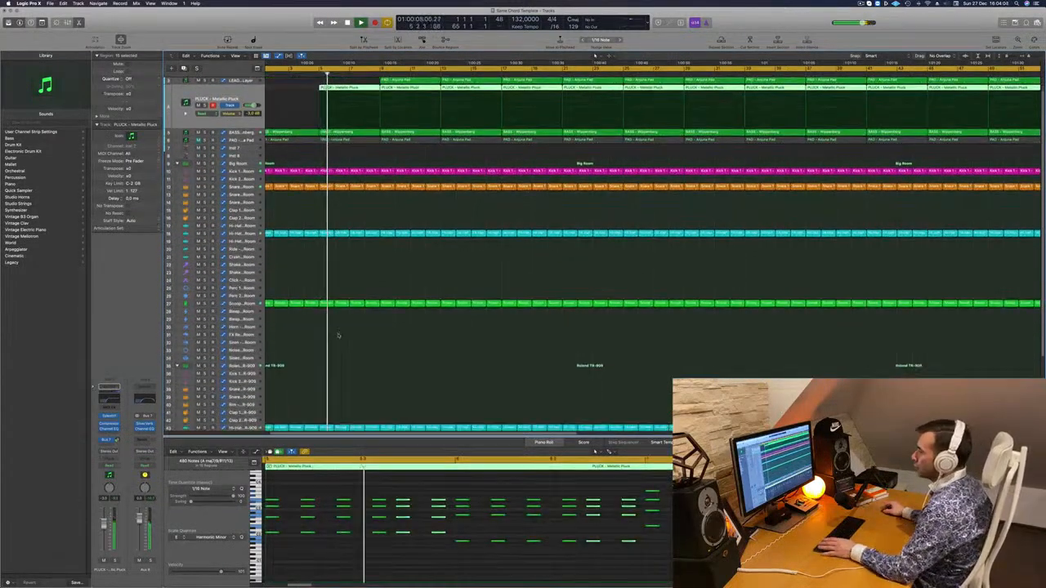
scroll(338, 327, "down", 3)
scroll(333, 367, "down", 2)
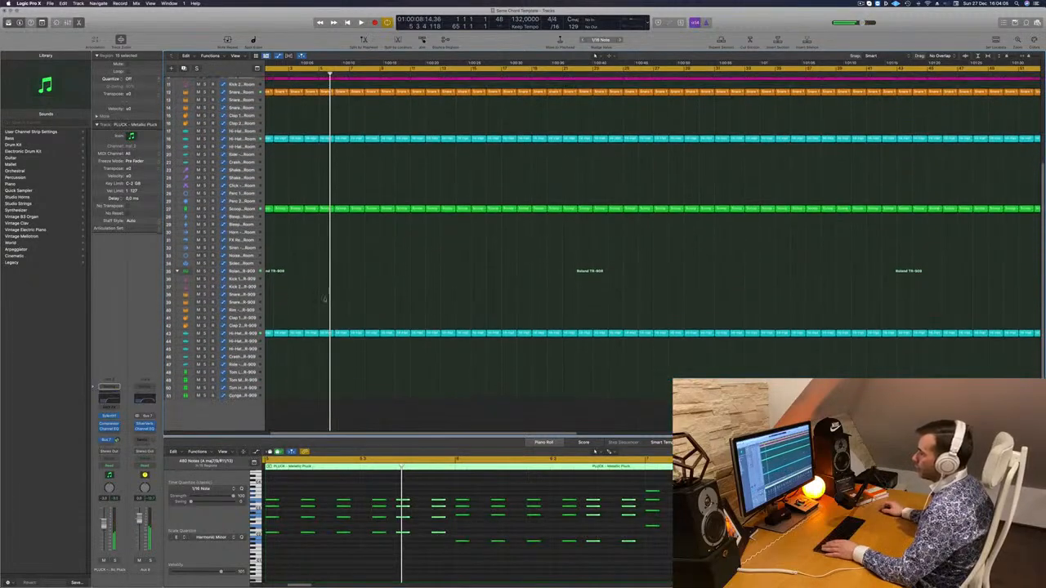
left_click(337, 335)
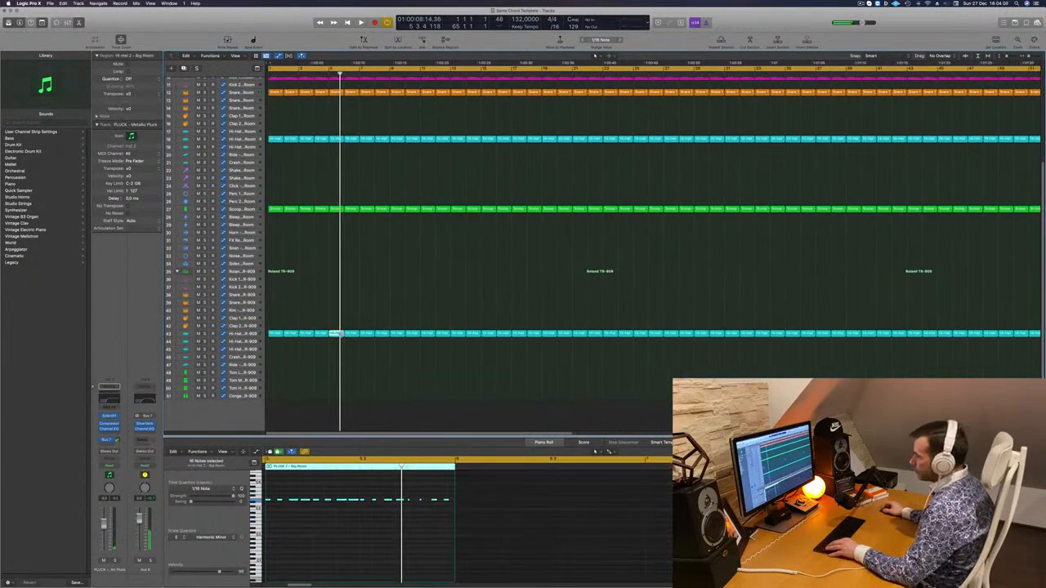
left_click_drag(342, 358, 340, 356)
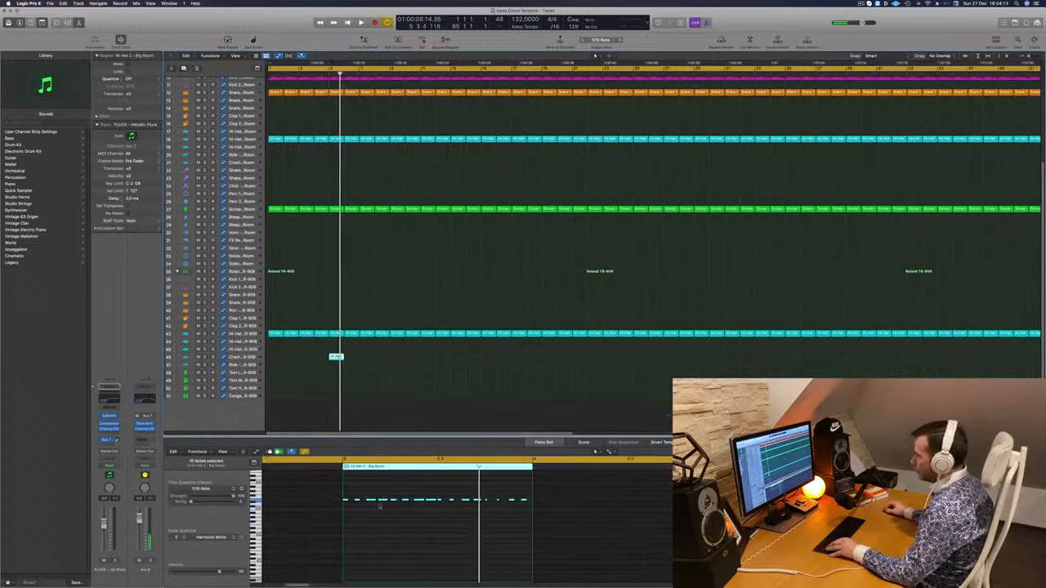
Delete all notes except the first in the Crash track's copied hi-hat region at bar 5 and replay from the beginning
left_click_drag(355, 500, 524, 513)
key("Return")
key("space")
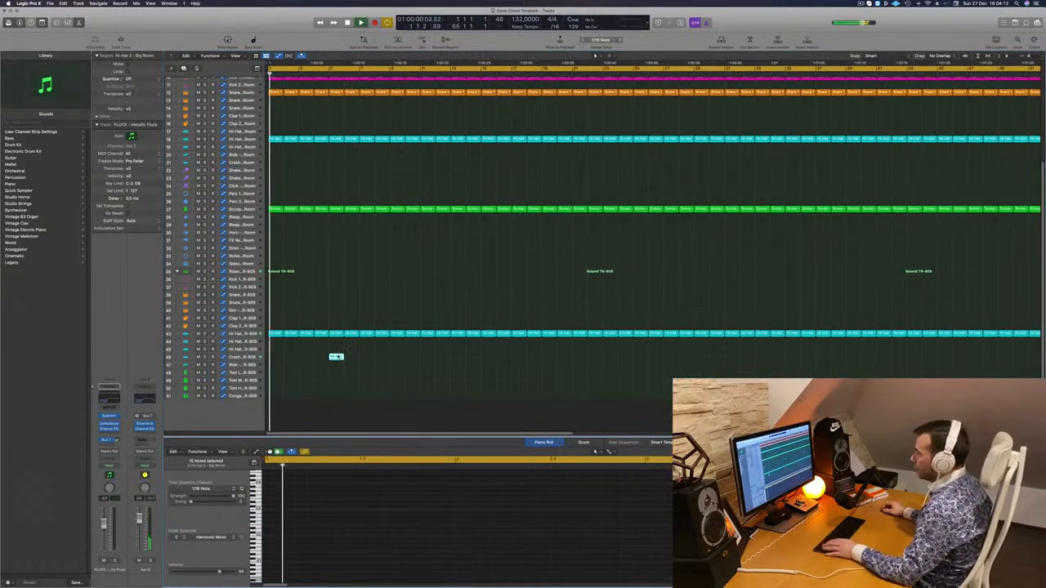
Send the Crash - Roland TR-909 track to Bus 7, raise its volume and replay from the beginning
left_click(242, 359)
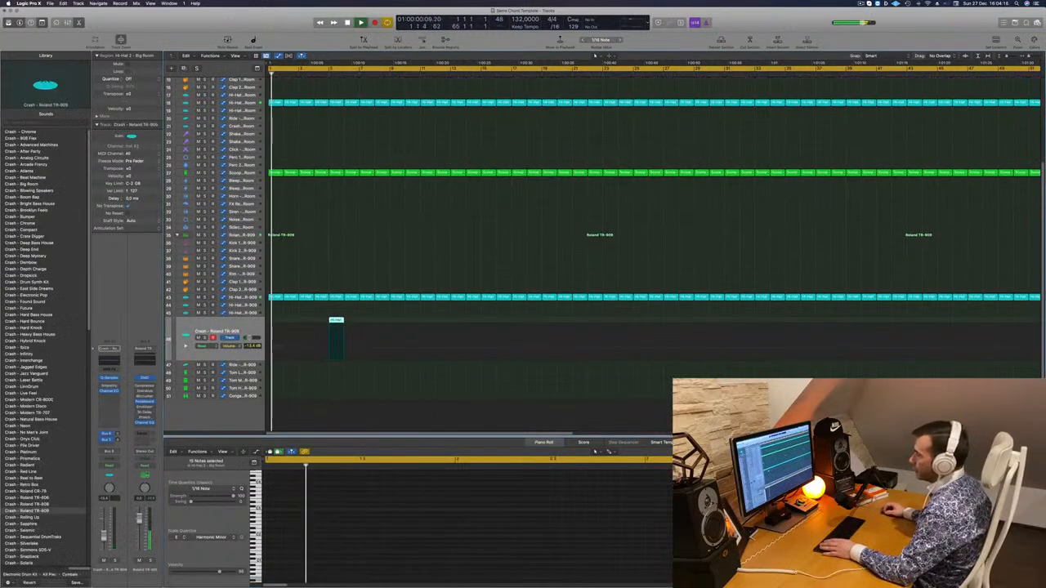
left_click(107, 444)
mouse_move(108, 453)
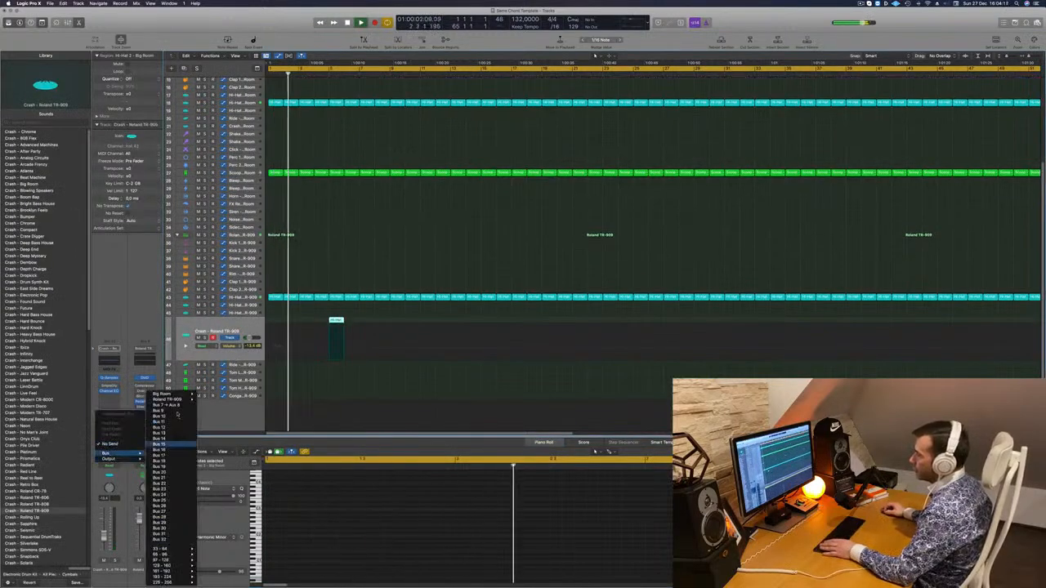
left_click(172, 405)
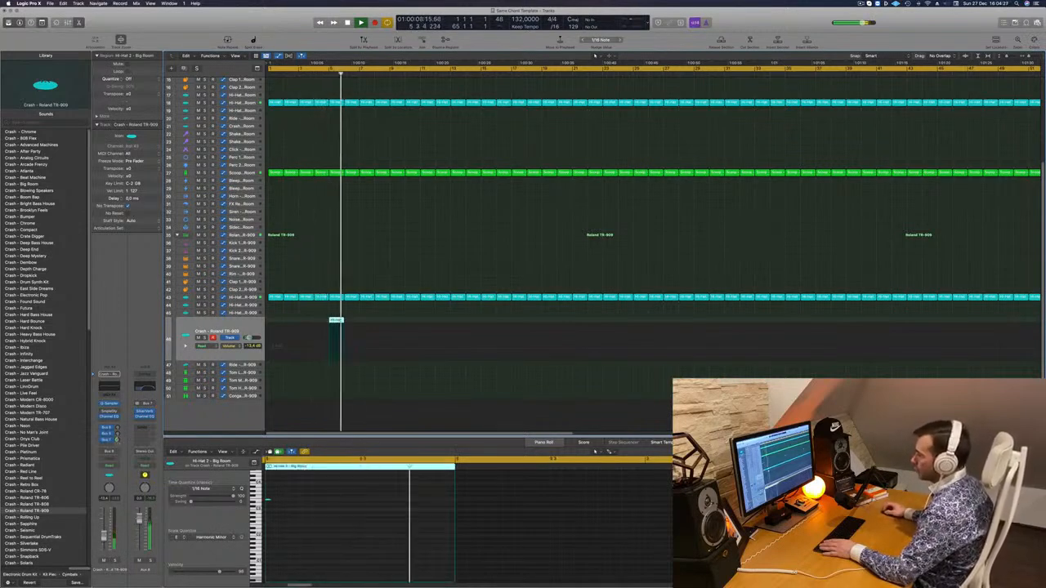
left_click(106, 439)
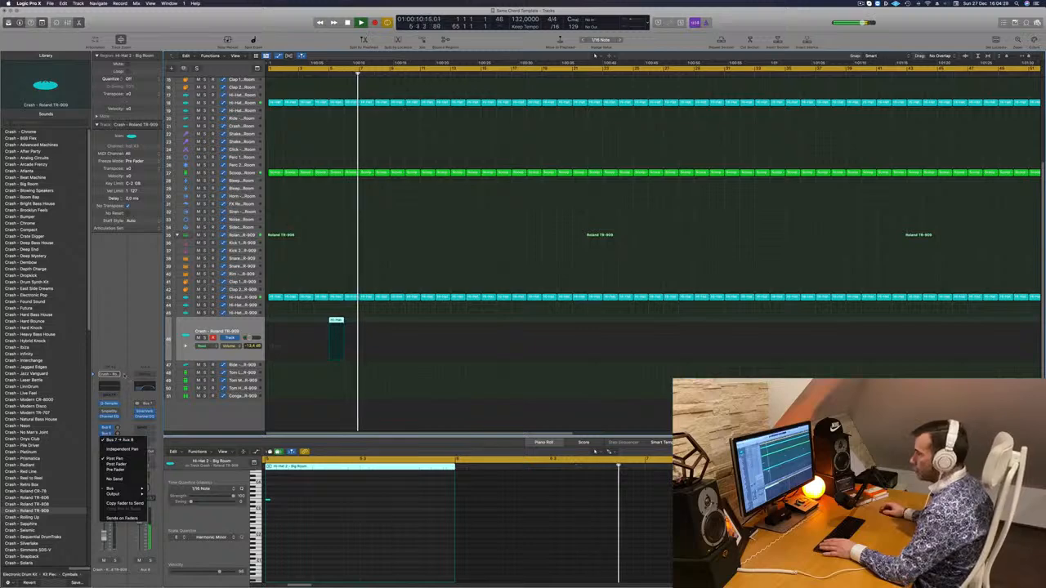
left_click(111, 446)
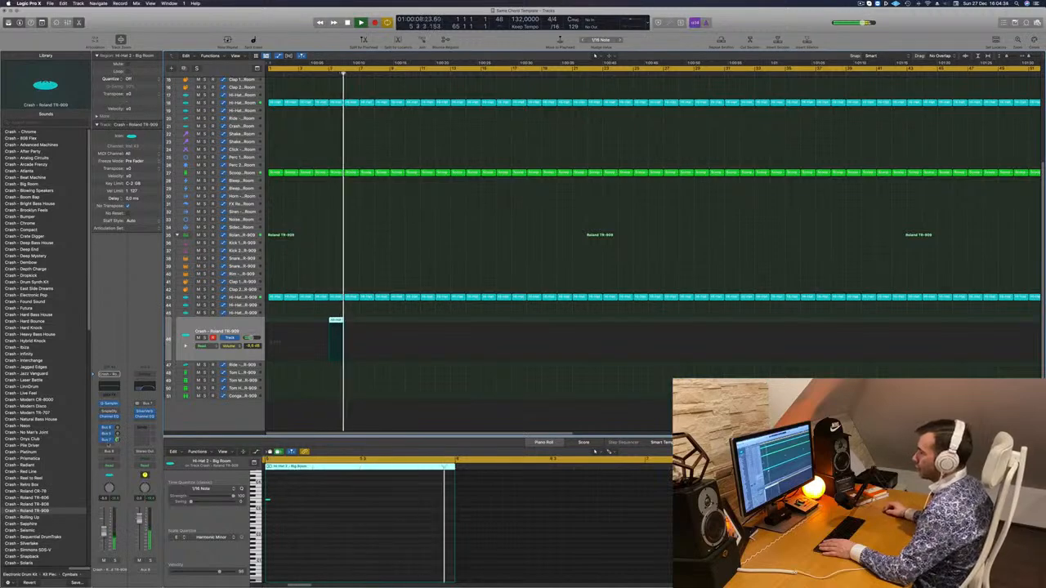
scroll(353, 237, "up", 5)
key("Return")
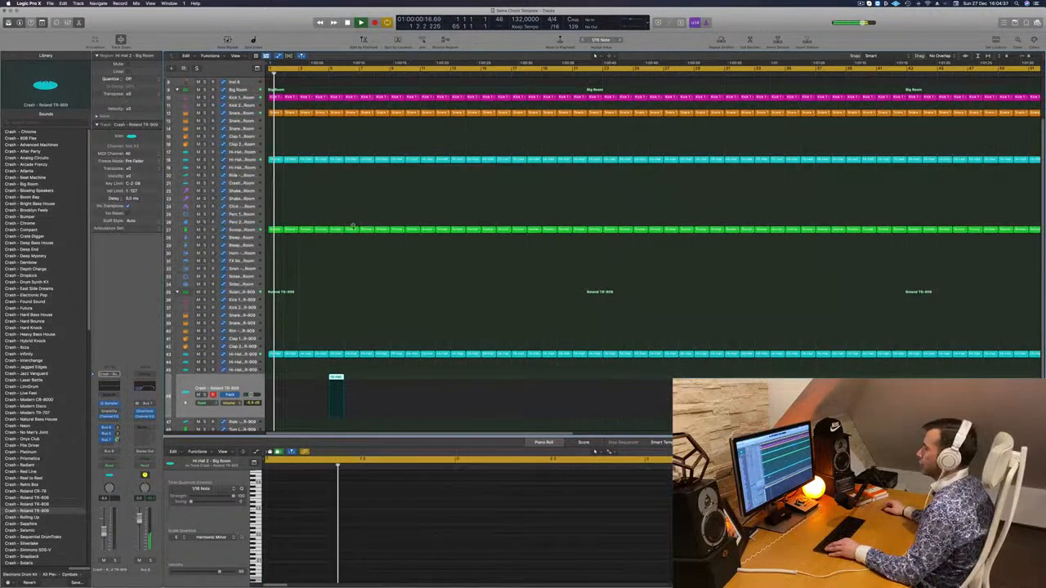
Capture the ARP OnePattern synth's filter A cutoff in Touch mode and return the track to Read
scroll(351, 230, "up", 5)
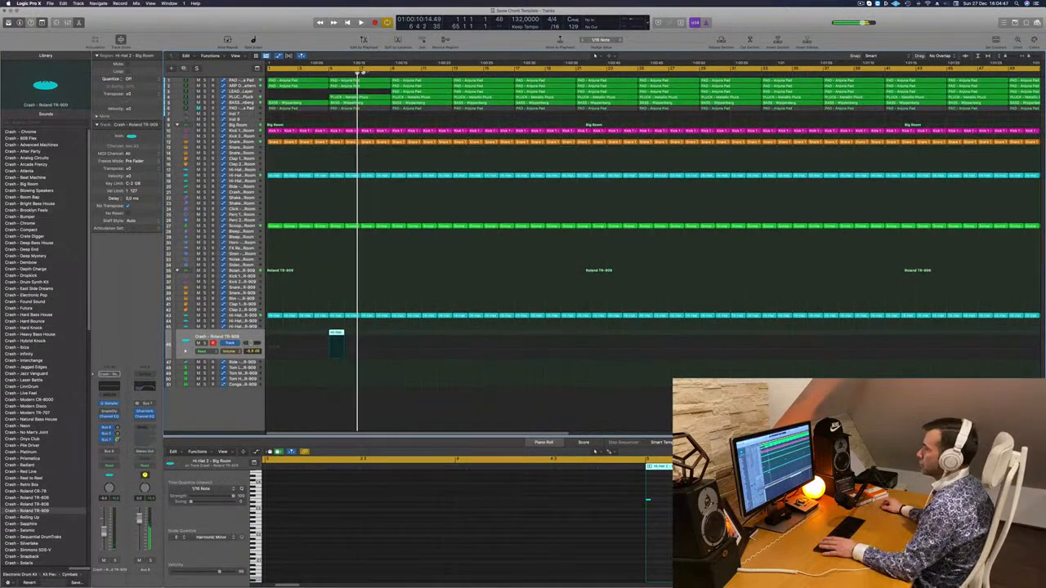
key("Return")
left_click(242, 81)
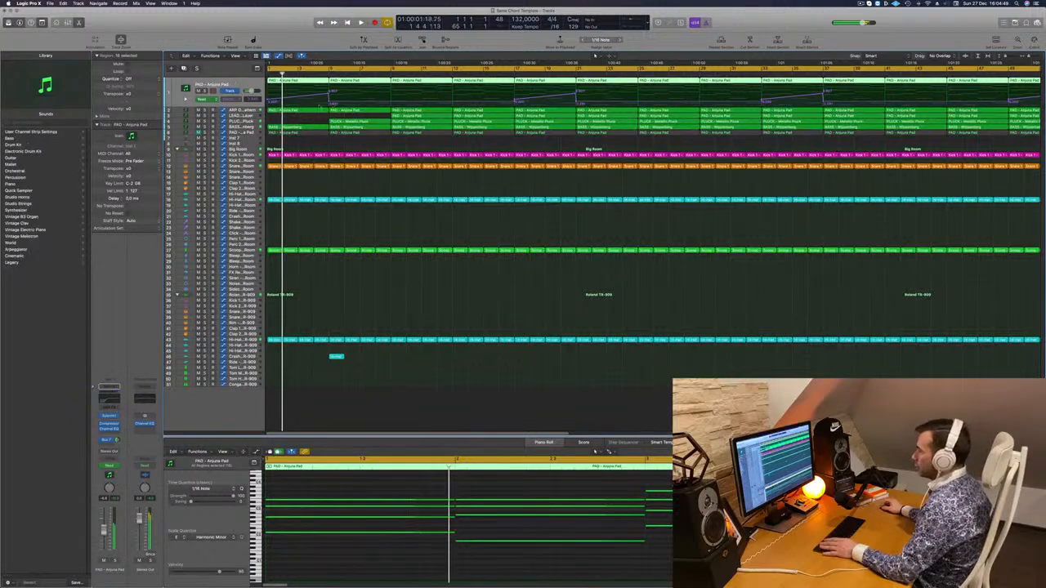
left_click(251, 109)
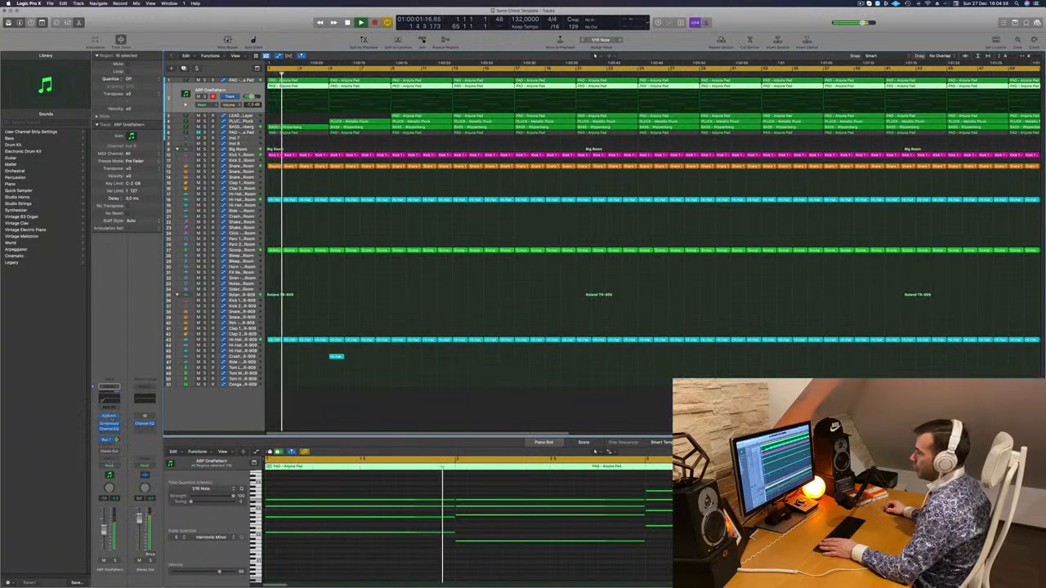
left_click(107, 466)
left_click(107, 472)
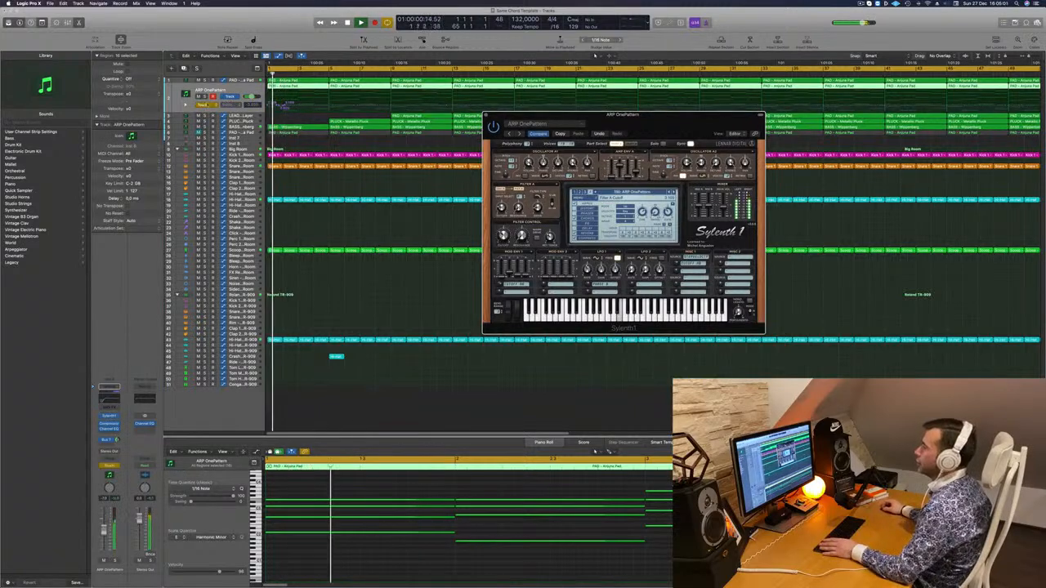
left_click(202, 104)
left_click(203, 98)
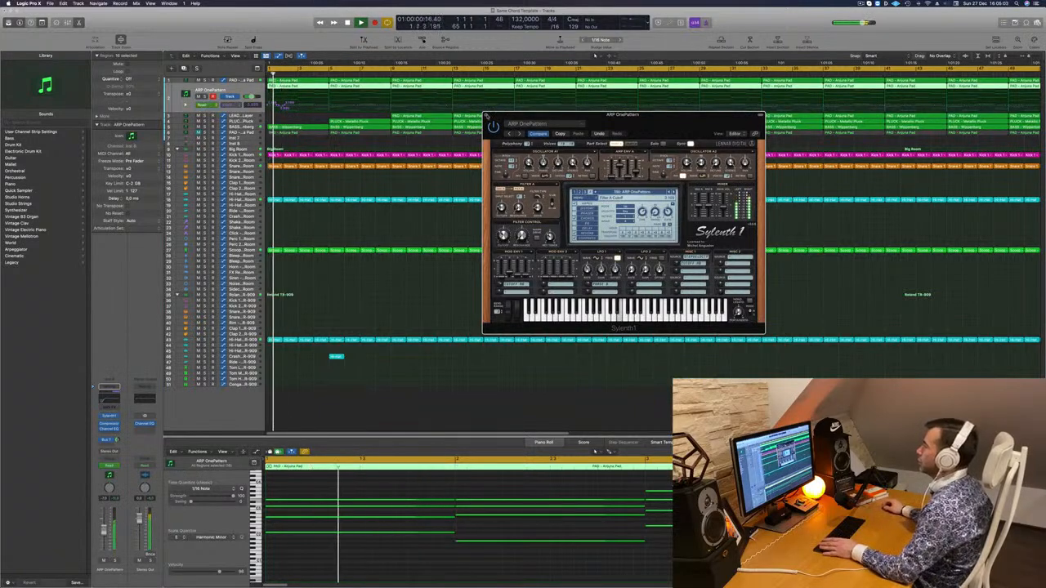
Close the synth window and shape the ARP OnePattern cutoff automation to rise from bar 1 to bar 5 and drop back there
left_click(487, 117)
left_click(285, 105)
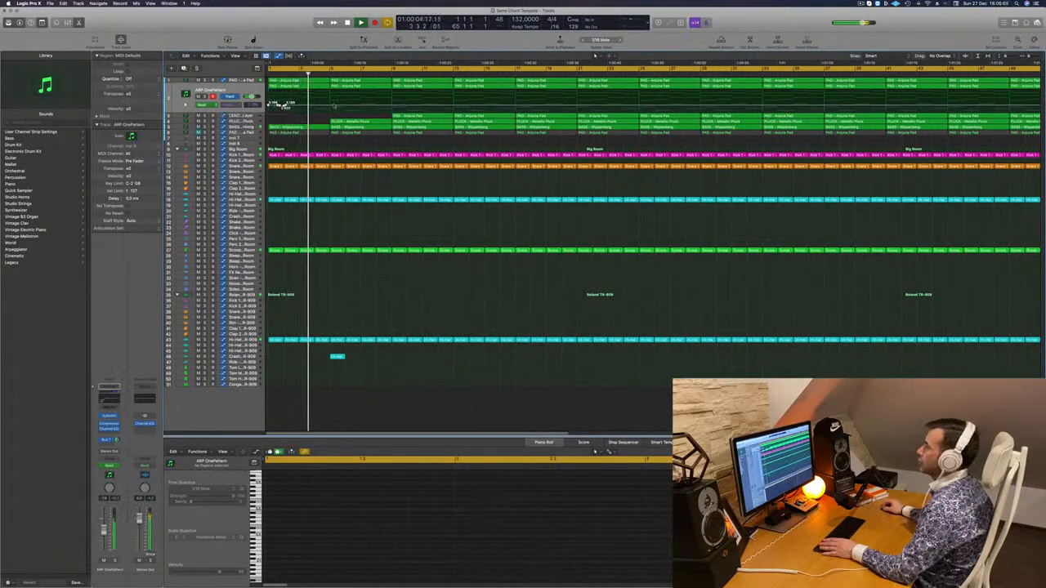
left_click_drag(331, 106, 330, 100)
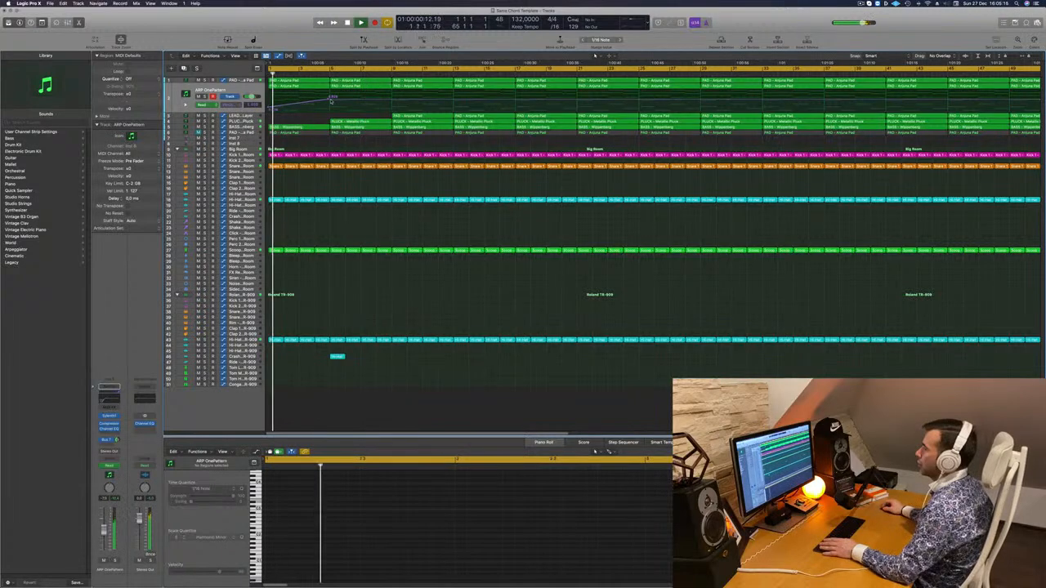
left_click_drag(331, 98, 333, 107)
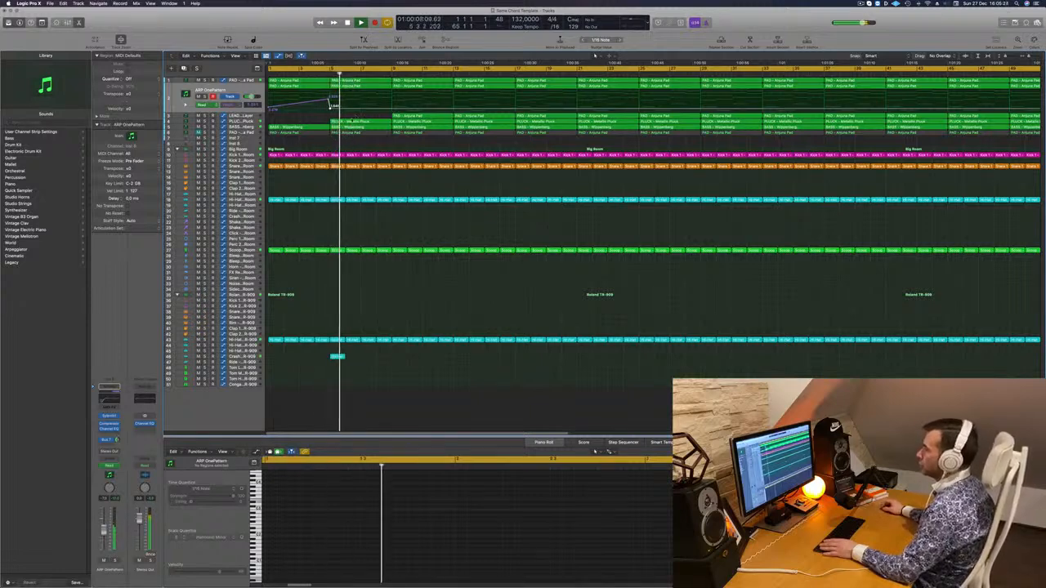
Open the Metallic Pluck track's Sylenth1 and load the preset PLUCK - Deadmau5 Thing 1 during playback
left_click(353, 122)
left_click(242, 121)
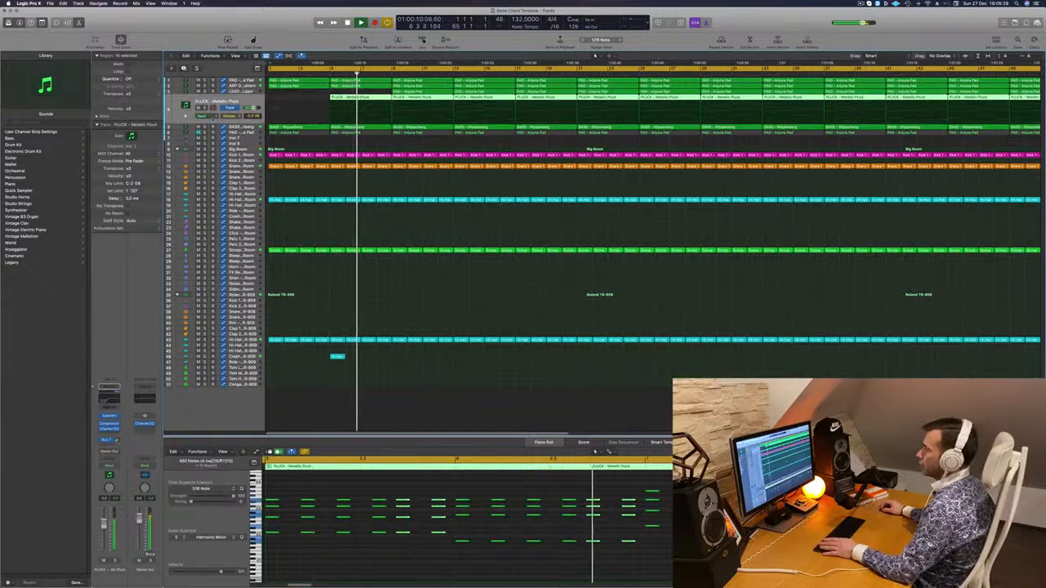
key("Return")
left_click(112, 417)
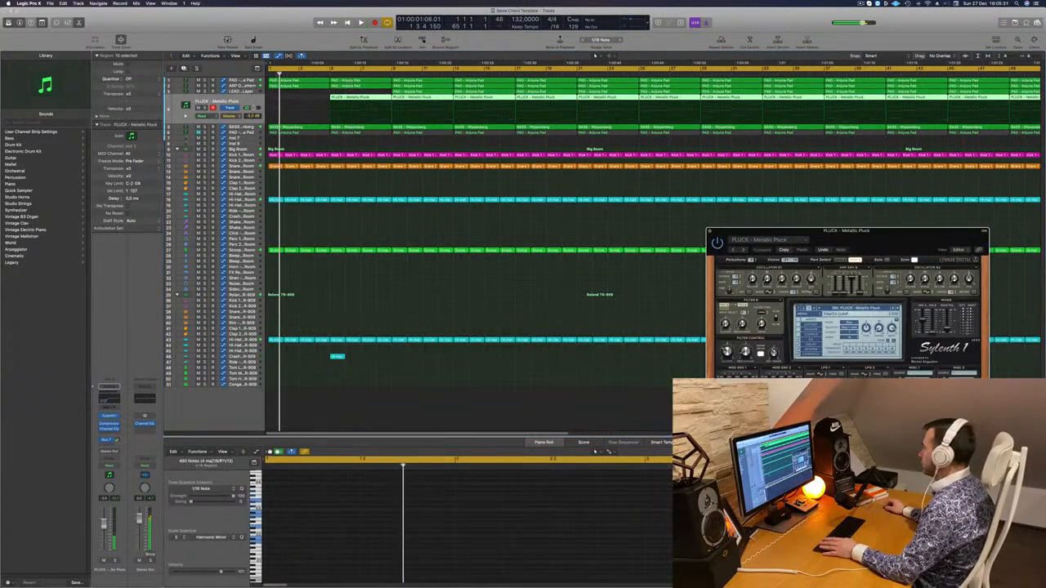
left_click(854, 308)
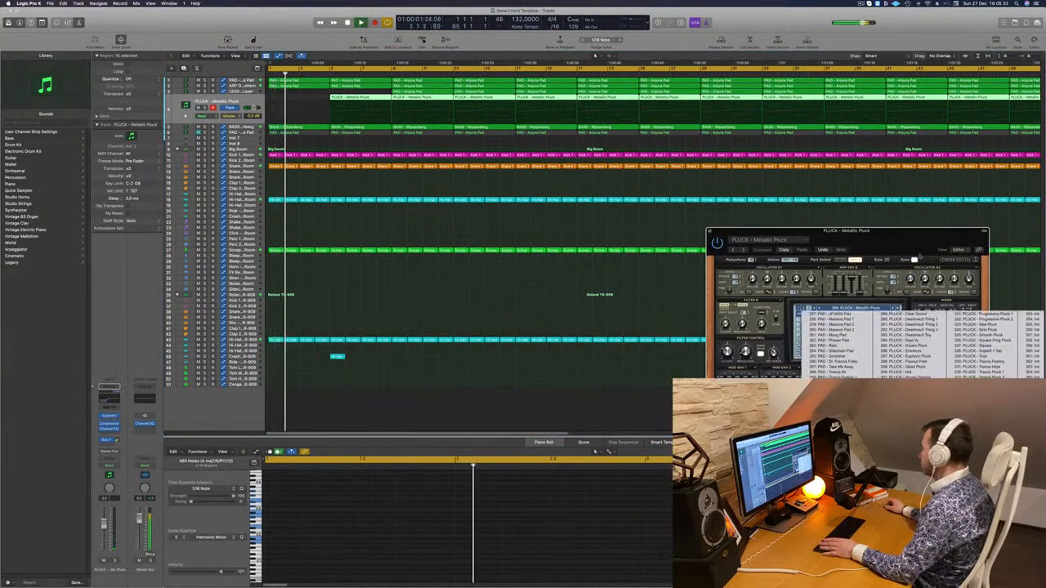
left_click(899, 320)
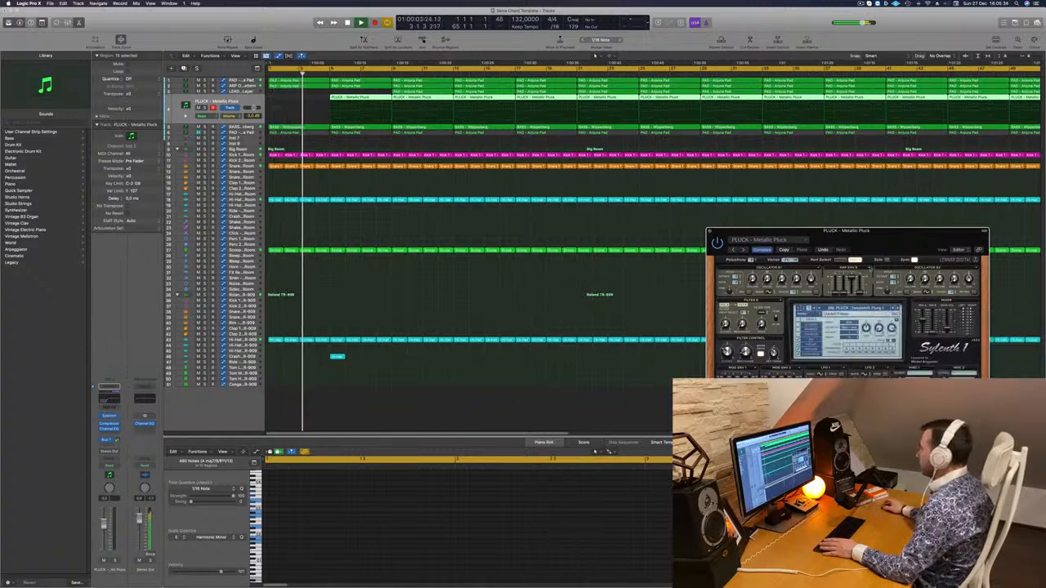
left_click_drag(818, 231, 633, 245)
left_click_drag(705, 246, 541, 161)
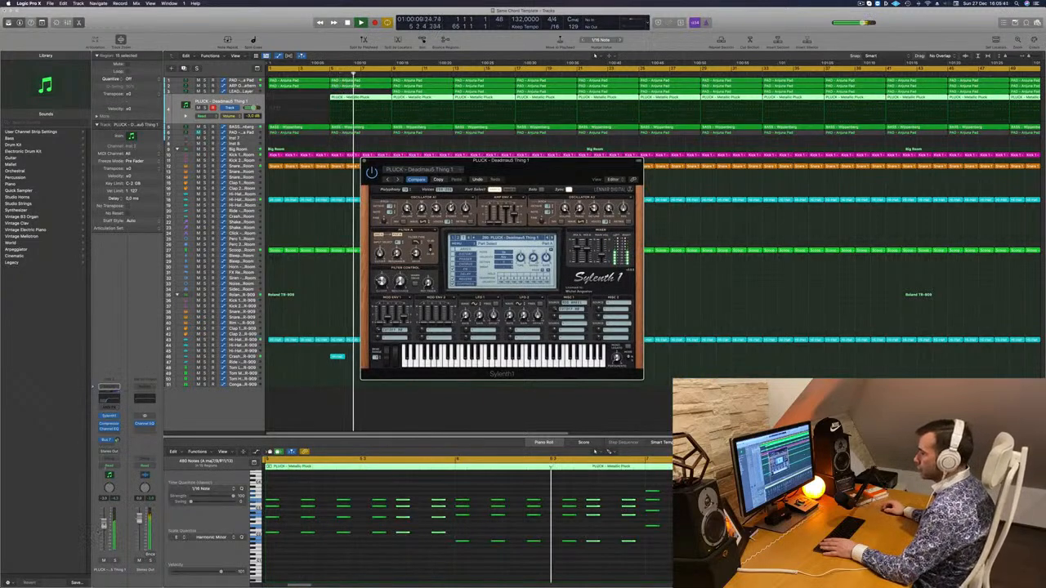
Adjust the pluck track's Bus 7 send, close the Sylenth1 window and replay from the beginning
left_click(102, 444)
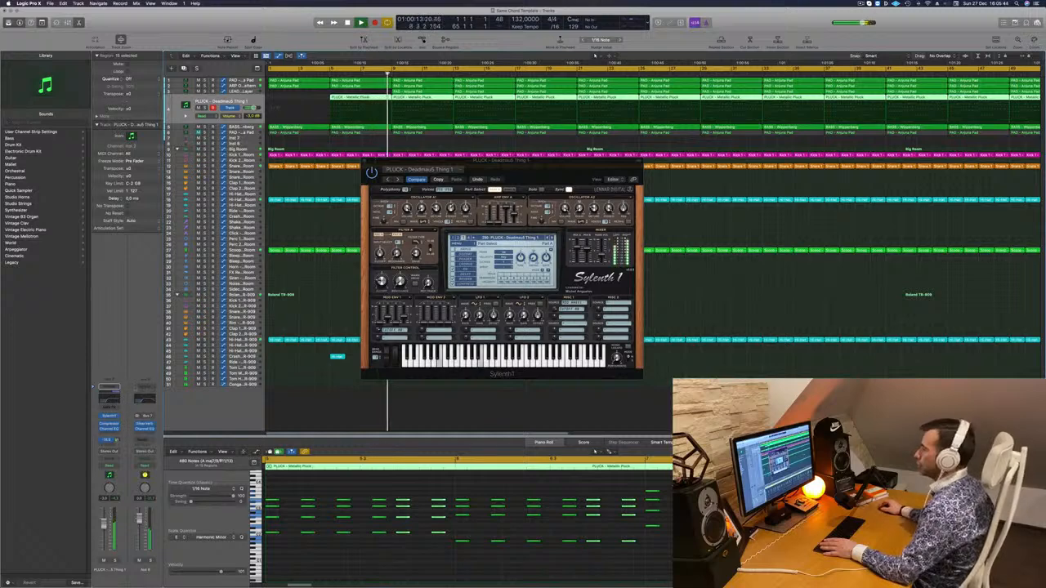
left_click(108, 429)
left_click_drag(530, 215, 500, 215)
left_click(323, 87)
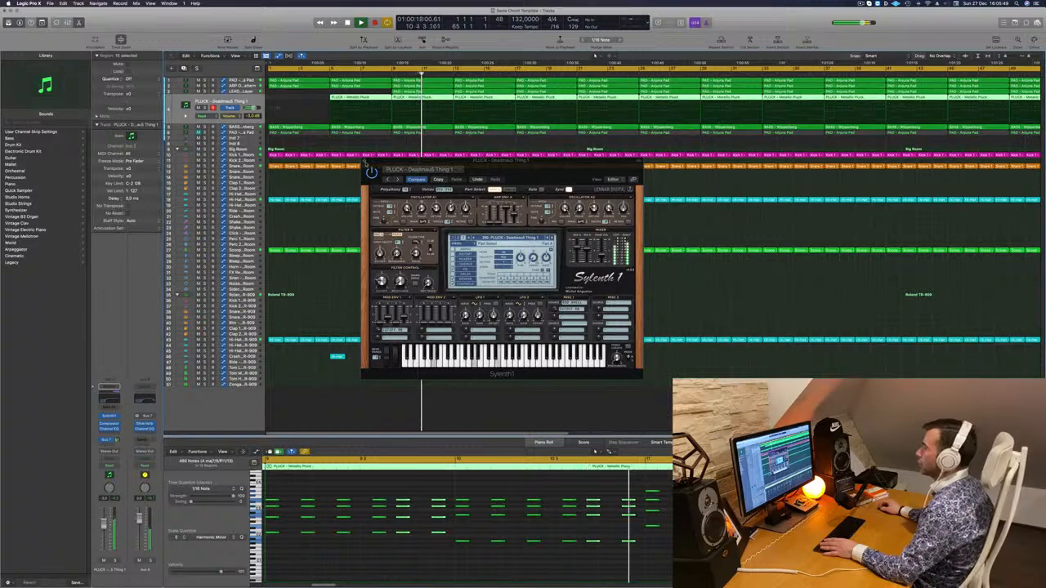
left_click(364, 162)
scroll(405, 137, "down", 1)
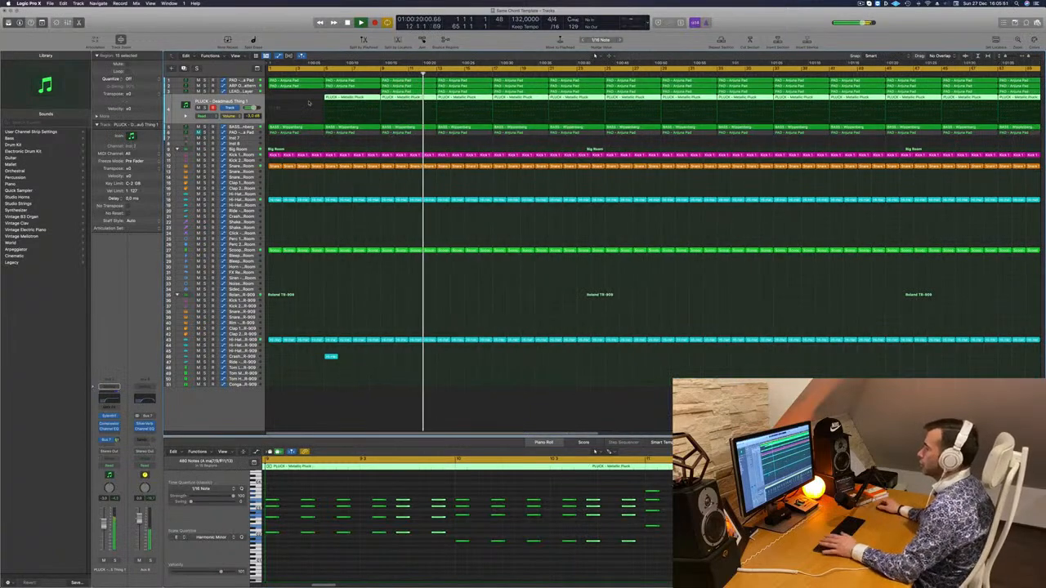
key("Return")
key("space")
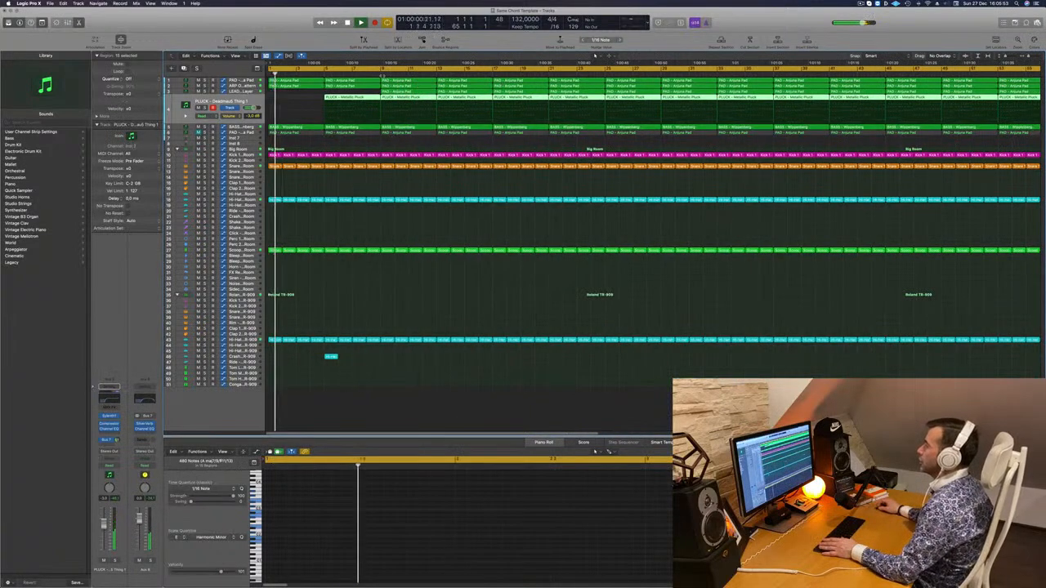
Delete the pluck and lead layer regions in bars 13 to 16 and the second Anjuna Pad track's regions before bar 13
left_click(366, 74)
left_click(463, 172)
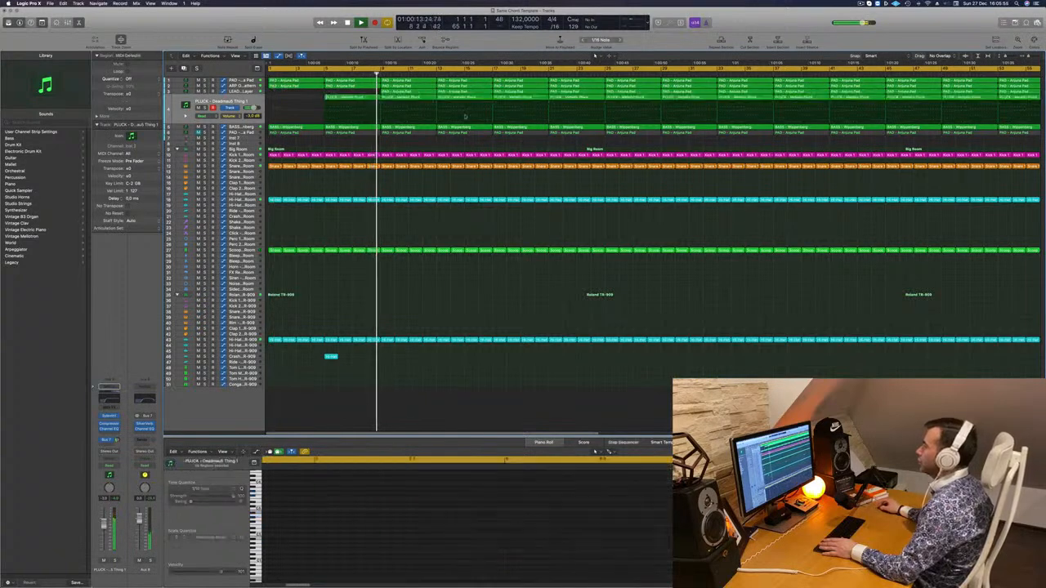
left_click(464, 98)
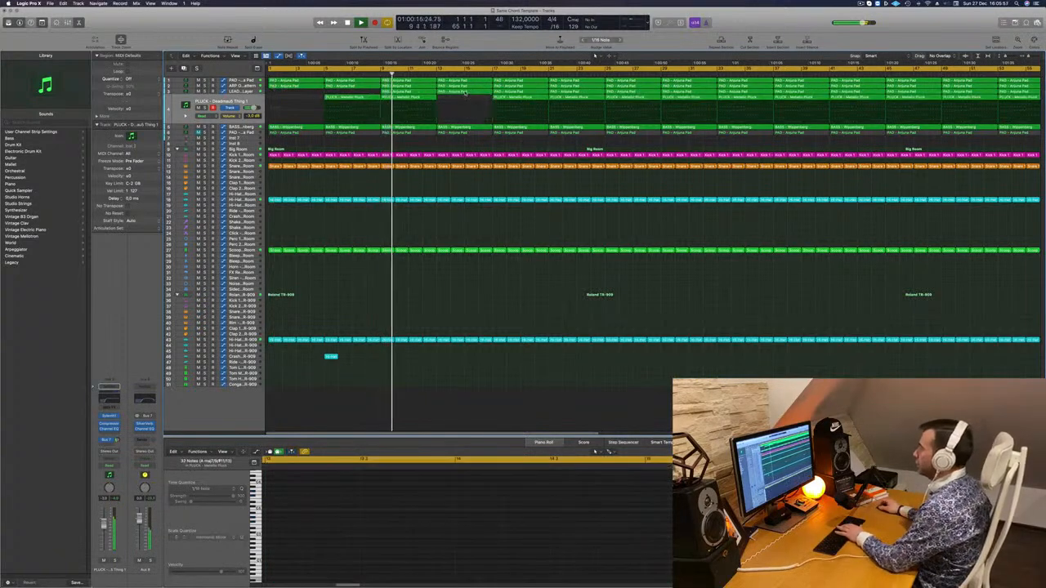
left_click(464, 85)
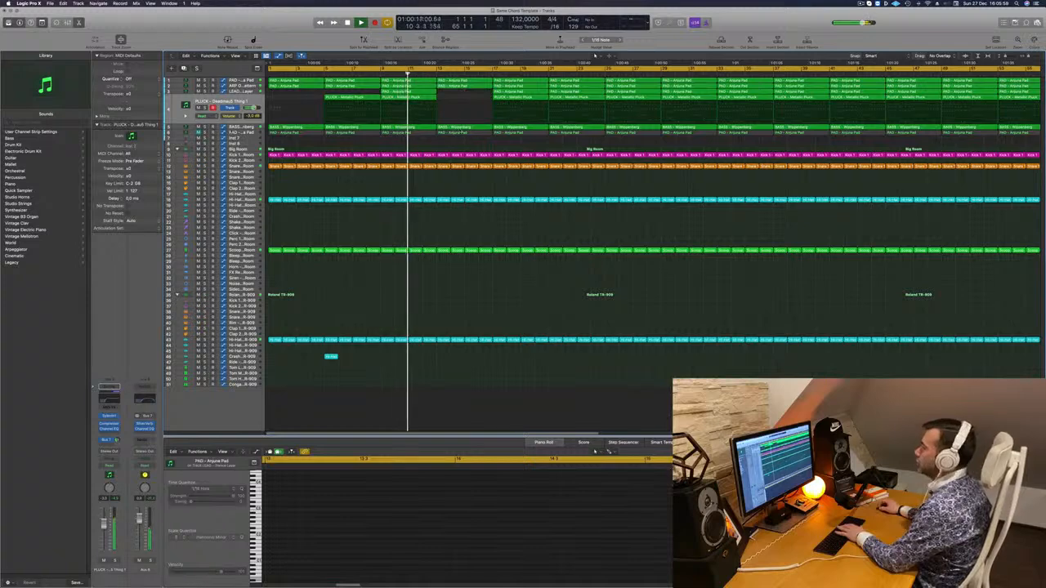
left_click_drag(311, 142, 401, 132)
key("Delete")
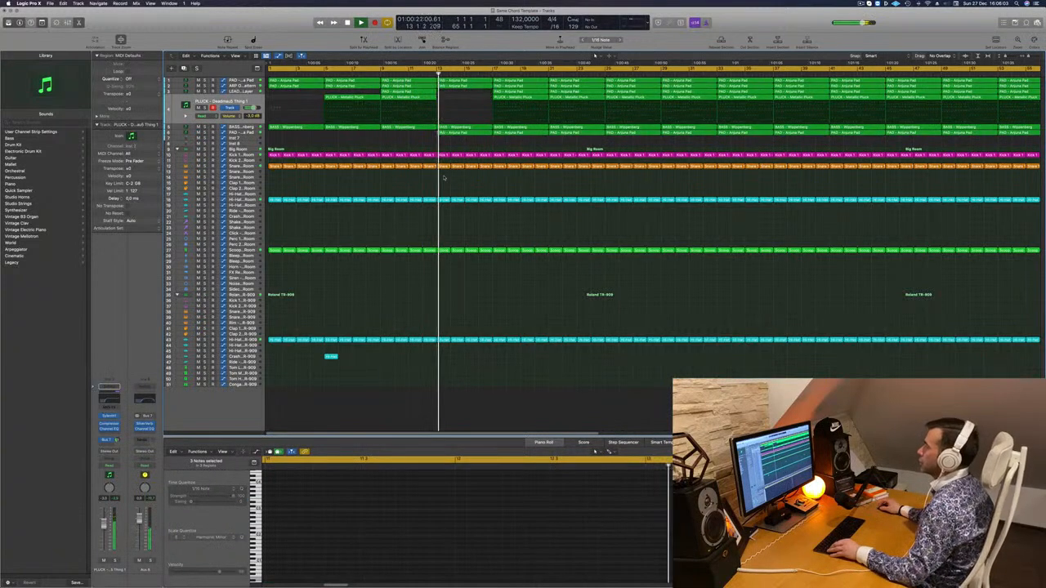
Delete all drum regions below the kick in bars 13 to 16 and play the arrangement
left_click_drag(439, 162, 491, 366)
key("Delete")
key("space")
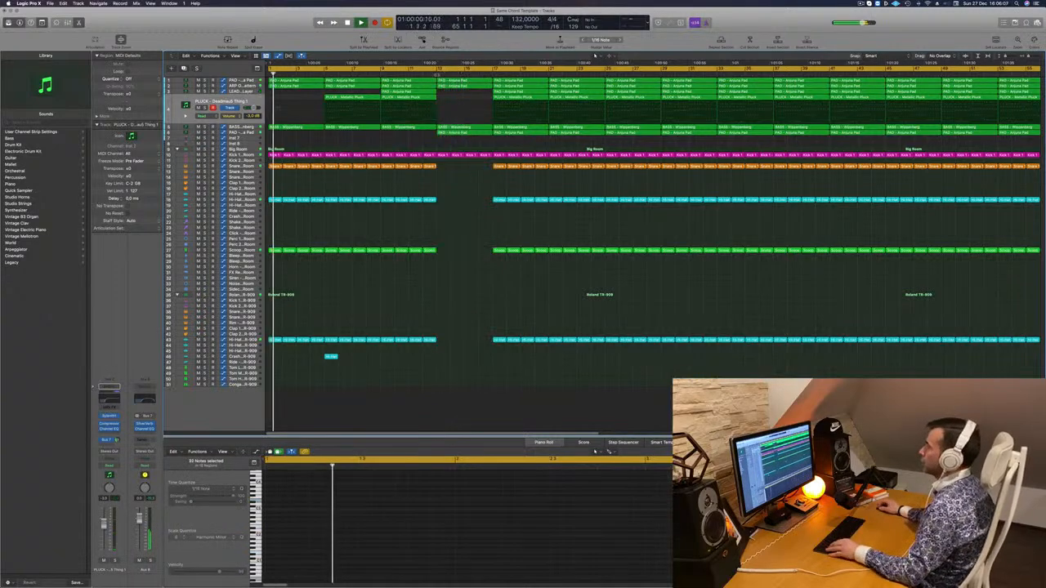
Zoom out the timeline and copy the crash region from bar 5 to bar 13
left_click(418, 353, "shift")
key("super+Left")
key("super+Left")
key("super+Left")
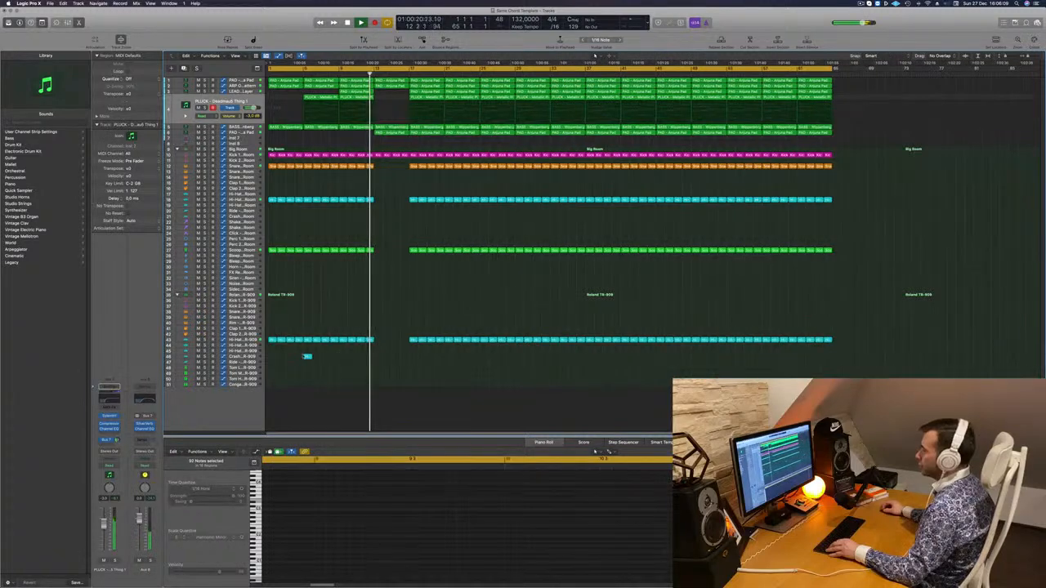
left_click_drag(307, 358, 377, 357)
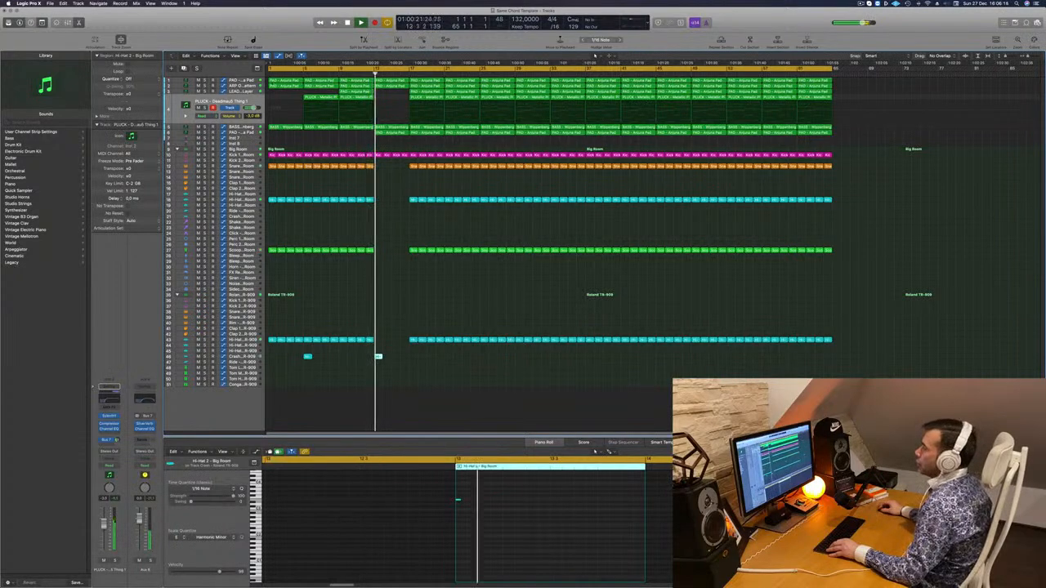
Add BASS - Wippenberg cutoff automation points at bars 9 and 13 for a second rise, and play from just before bar 13
key("Down")
key("Return")
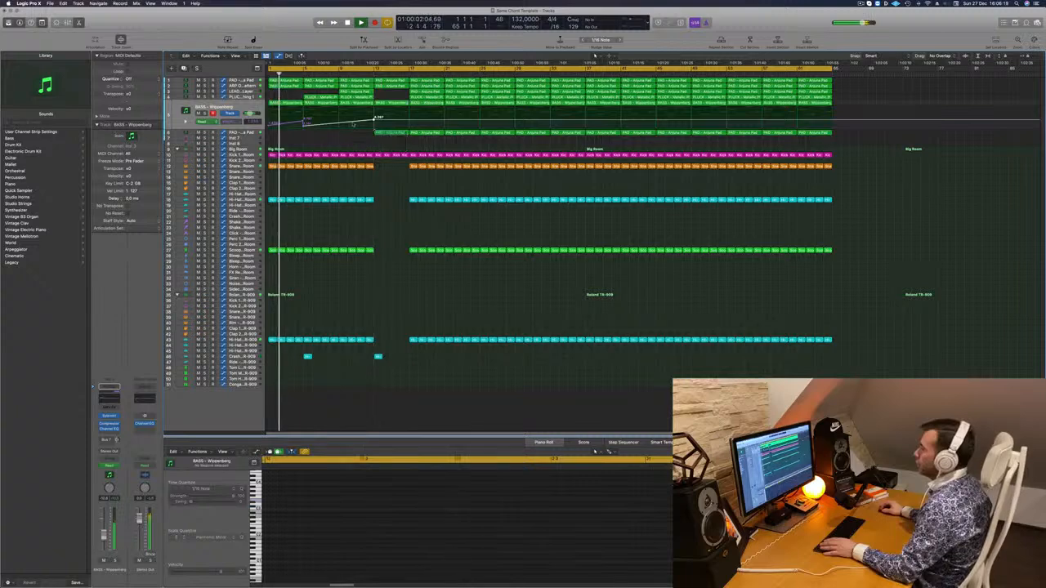
left_click(339, 123)
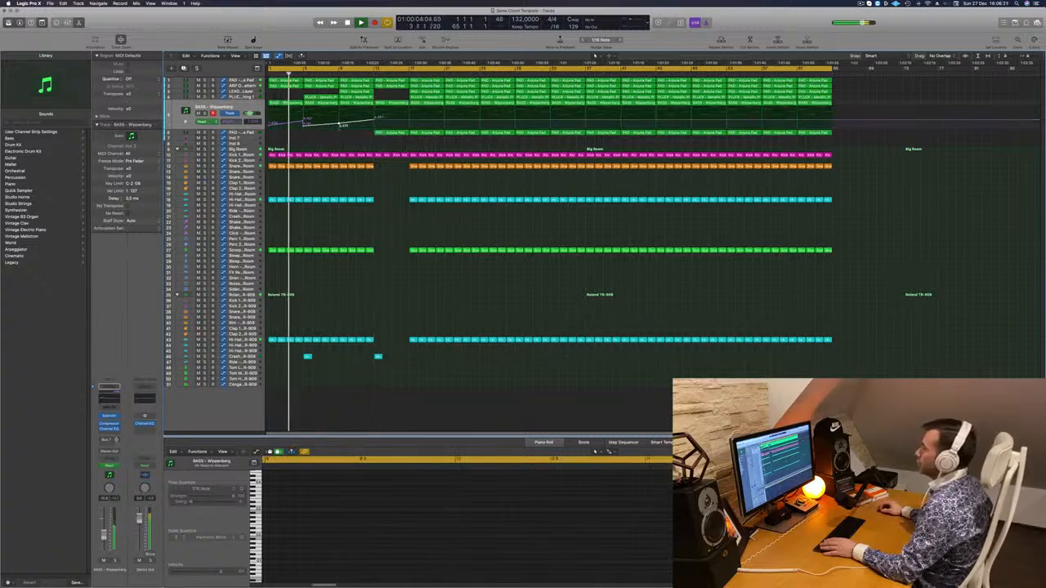
left_click(364, 75)
Add a cutoff rise on the first Anjuna Pad track from bar 9 to bar 13, and drop the BASS - Wippenberg cutoff at bar 13
key("Up")
key("Up")
key("Up")
key("Up")
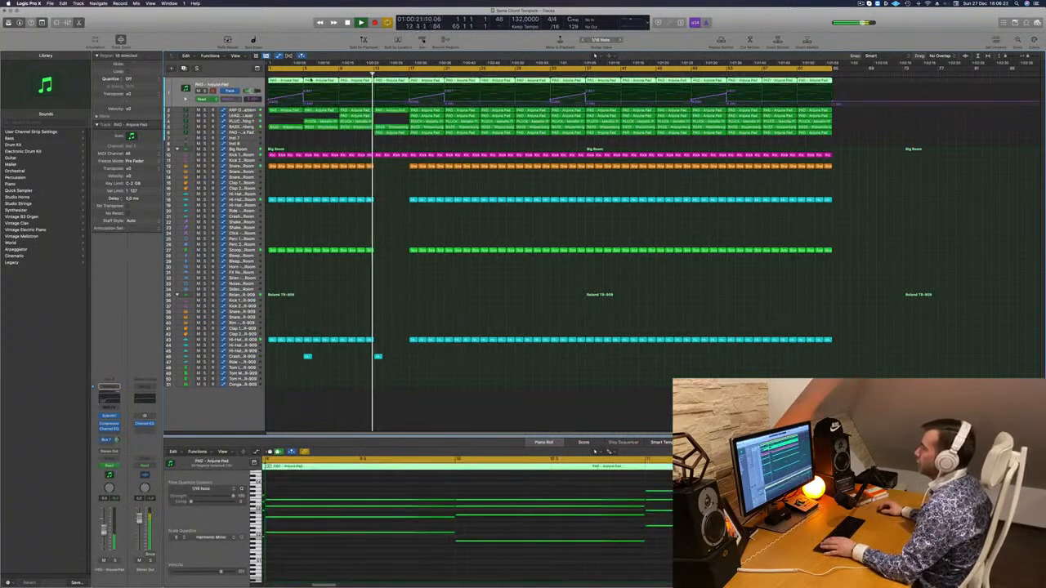
left_click(336, 74)
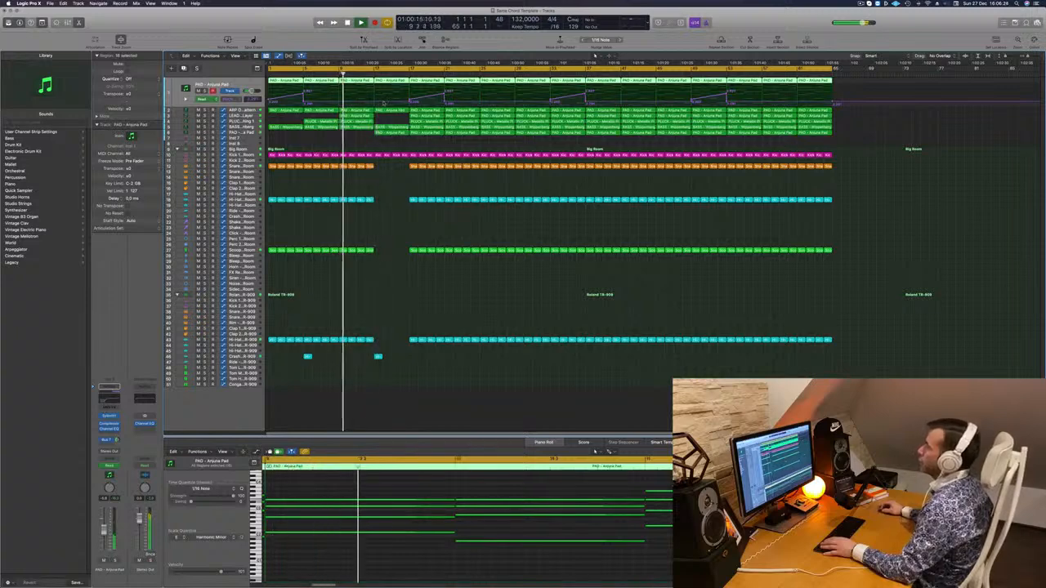
left_click(376, 104)
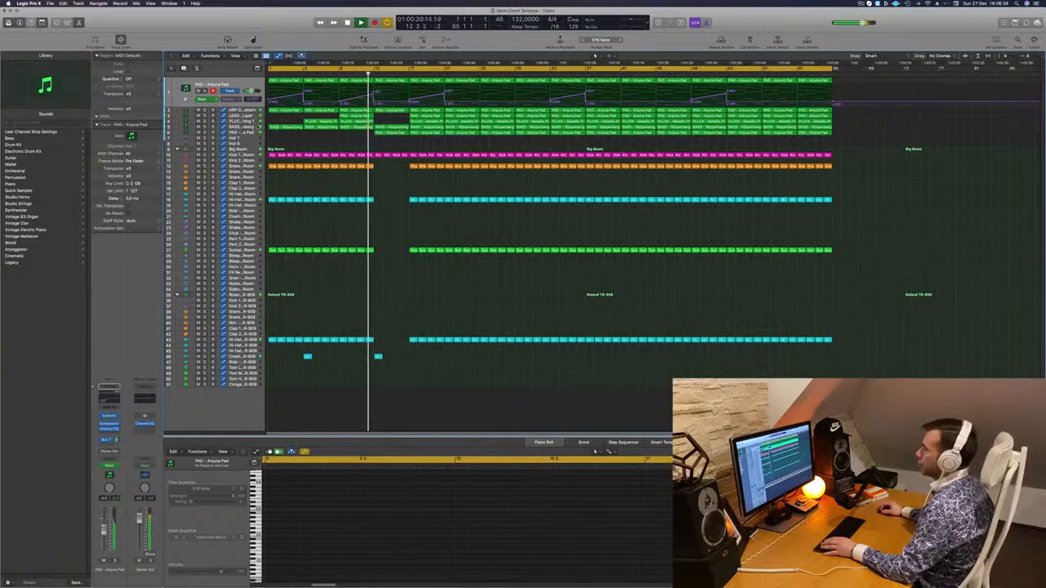
left_click(241, 127)
left_click_drag(377, 121, 377, 124)
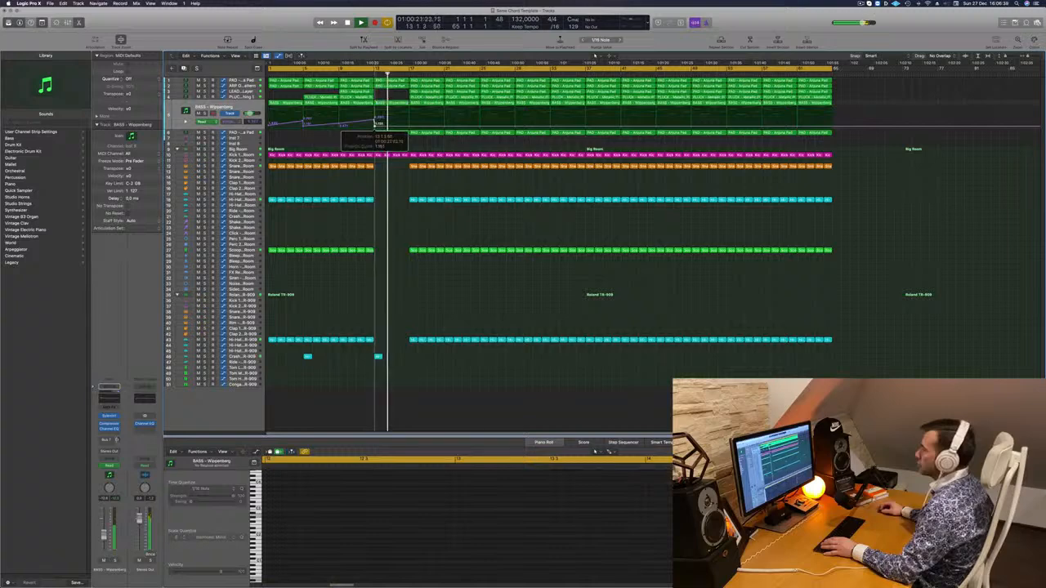
Delete the lead and pluck regions in bars 17 to 20 and the arp regions in bars 13 to 20
left_click(426, 96)
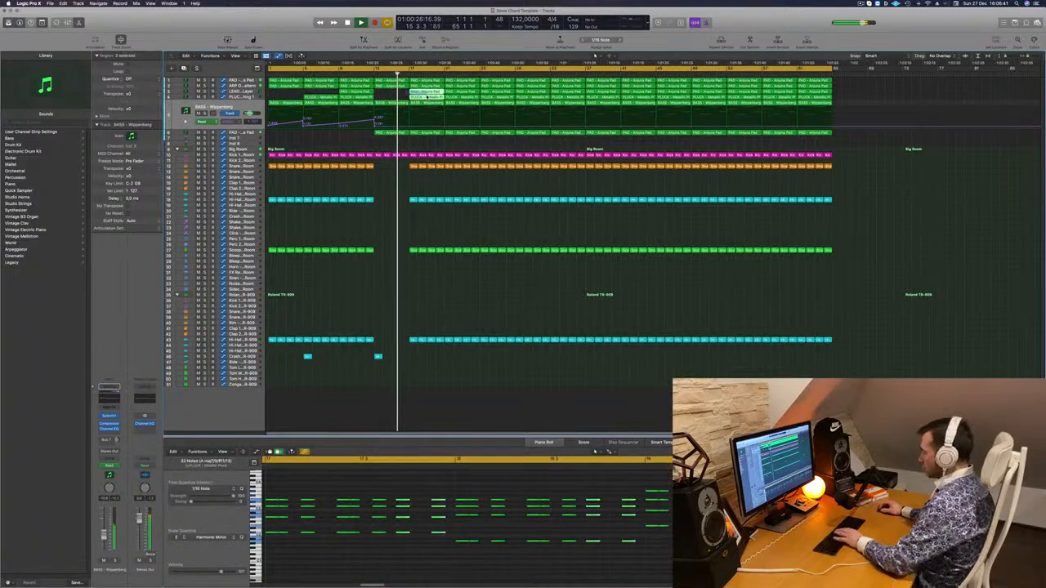
key("Delete")
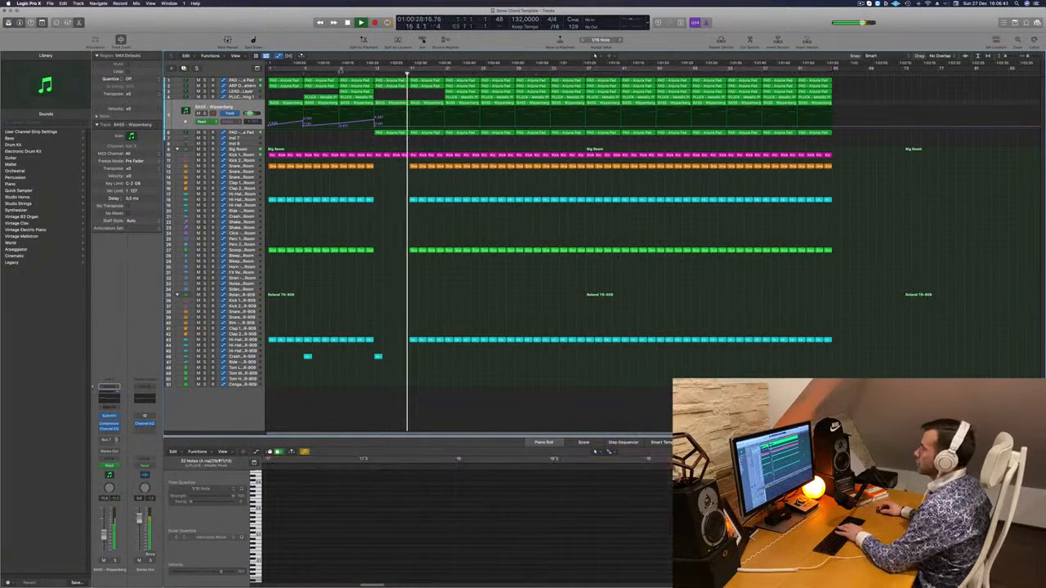
left_click(354, 74)
left_click(390, 86)
key("Delete")
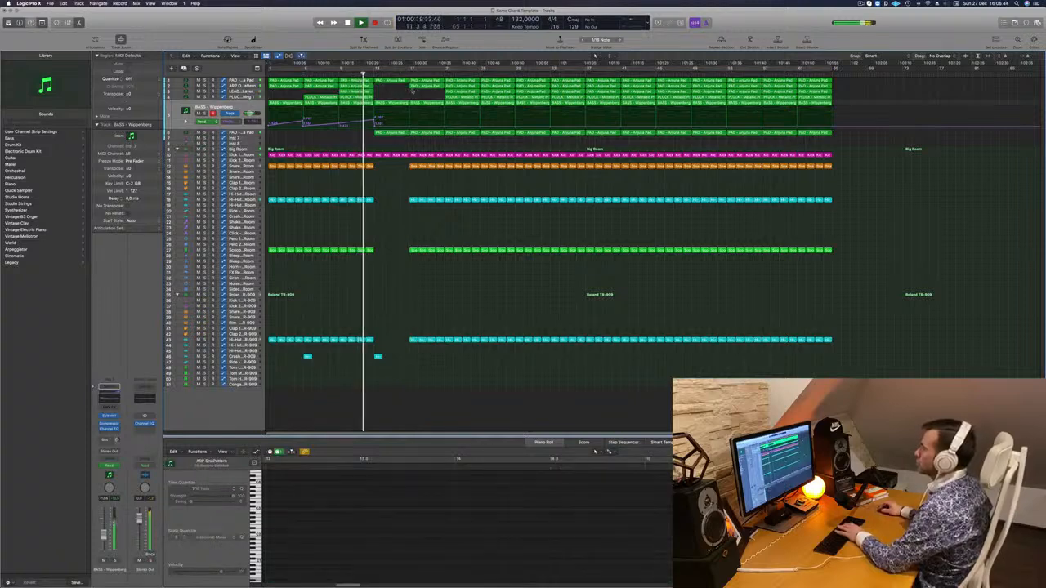
left_click(420, 87)
key("Delete")
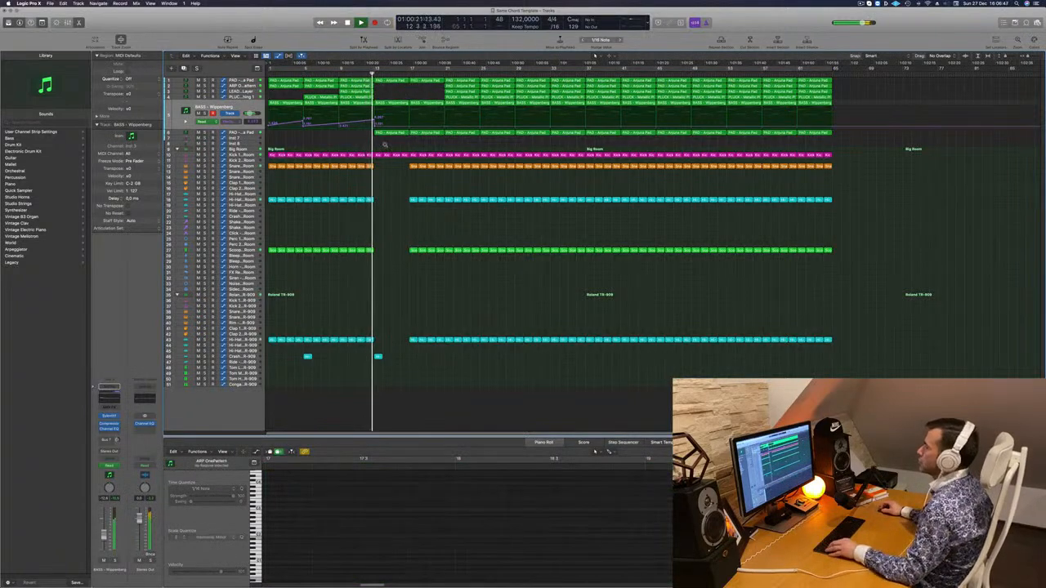
Draw a BASS - Wippenberg cutoff rise from bar 13 up to bar 17, with a drop back down at bar 17
scroll(387, 131, "down", 3)
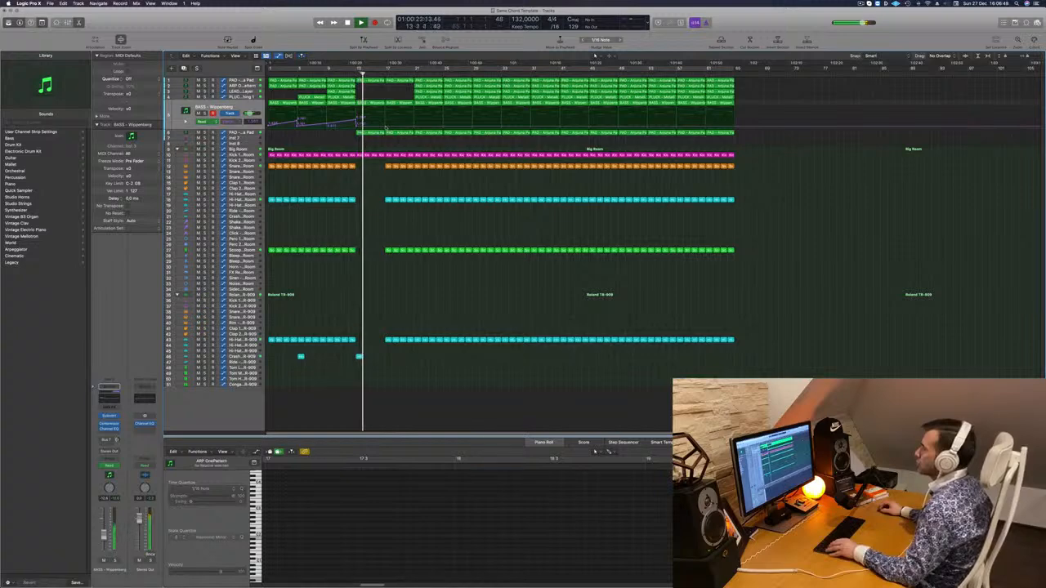
left_click_drag(385, 126, 386, 119)
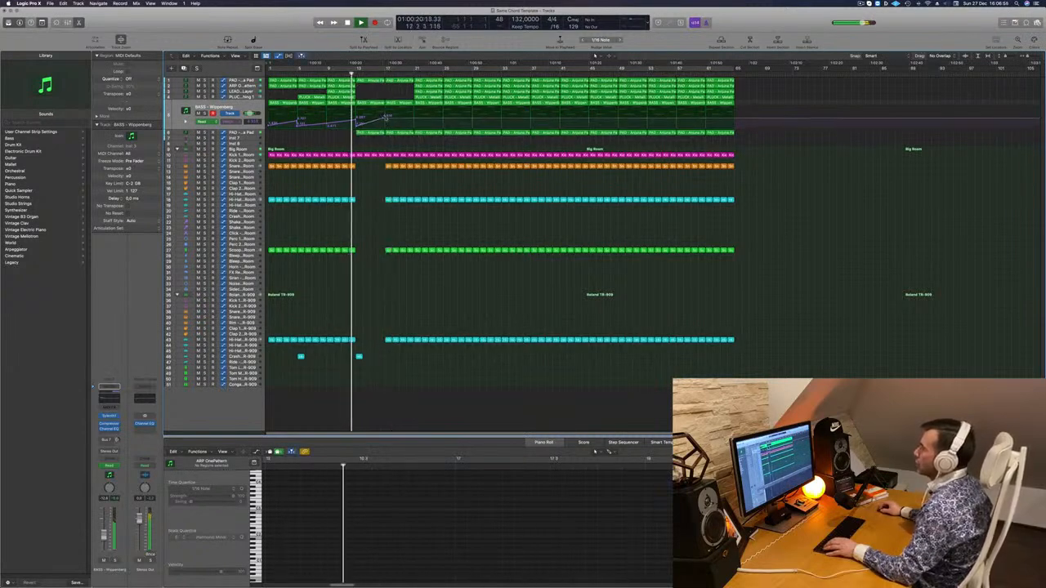
left_click_drag(386, 118, 387, 126)
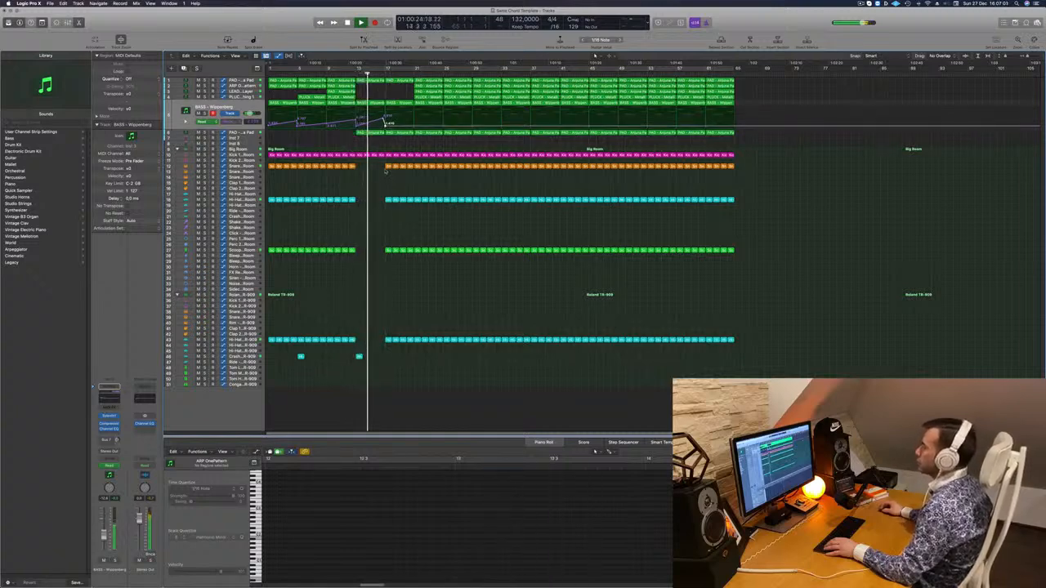
Delete the drum regions below the kick in bars 17 to 20 and adjust the first Anjuna Pad track's cutoff automation at bar 17
left_click_drag(384, 163, 415, 349)
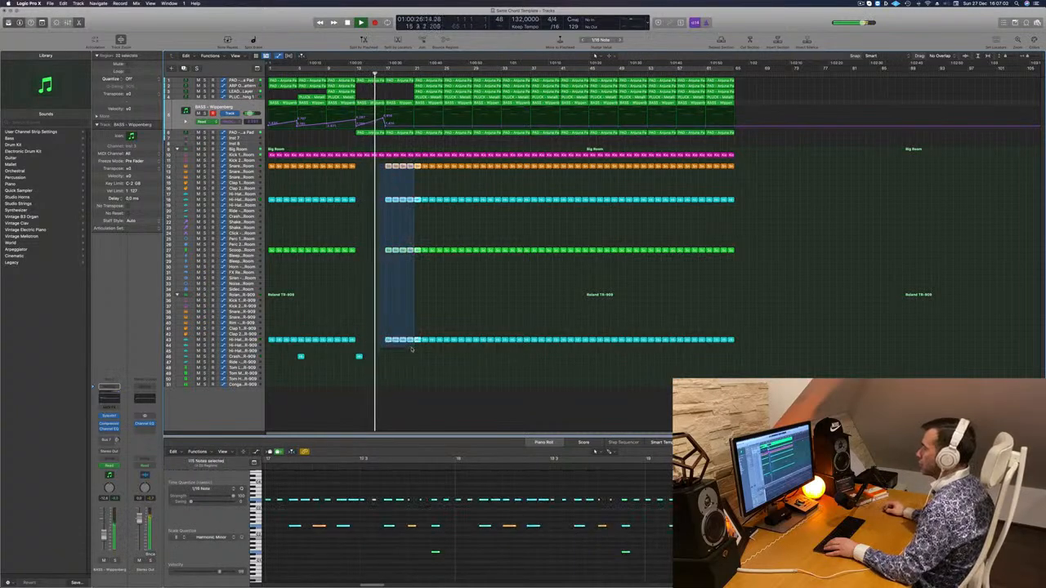
key("Delete")
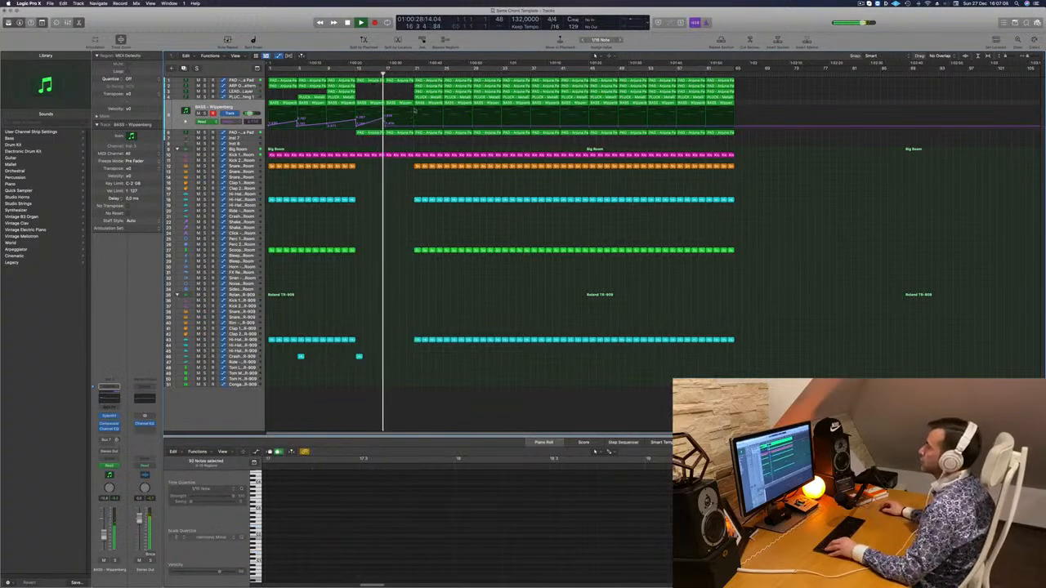
scroll(414, 110, "up", 3)
left_click(243, 81)
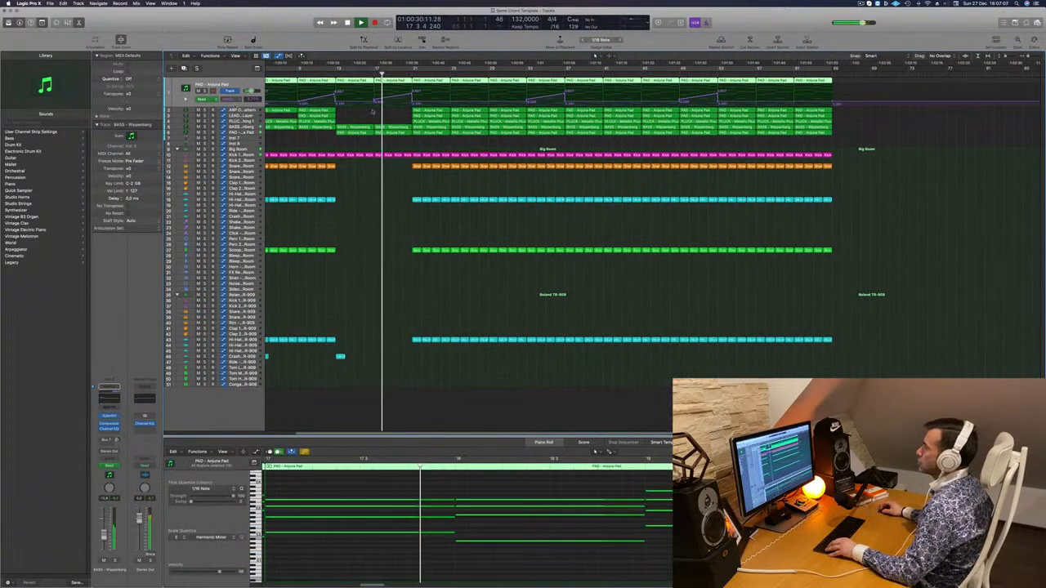
left_click(375, 102)
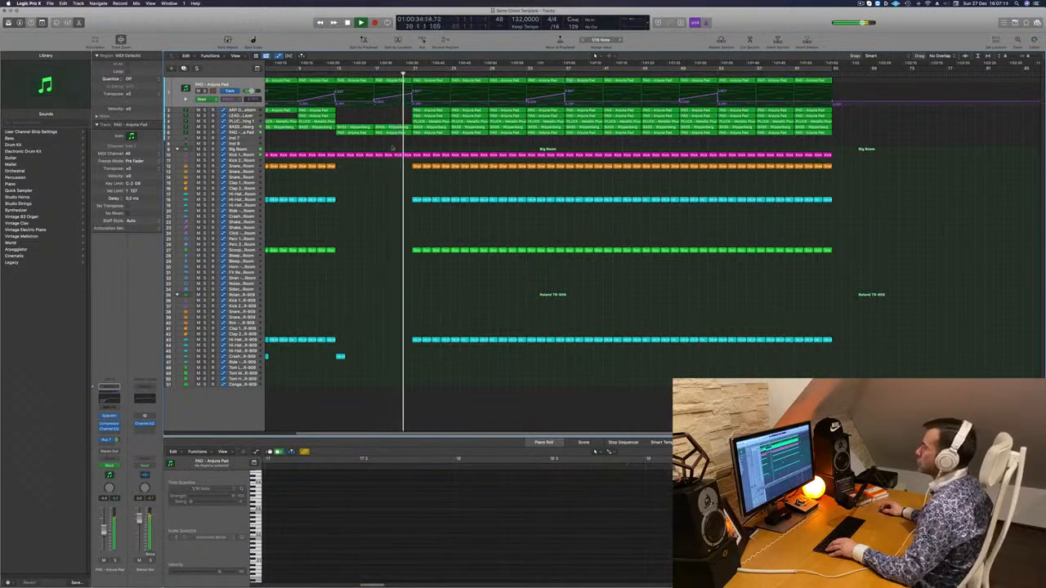
Play from just before bar 13 and delete all drum regions, including the kick, plus the arp region in bars 21 to 24
left_click(326, 73)
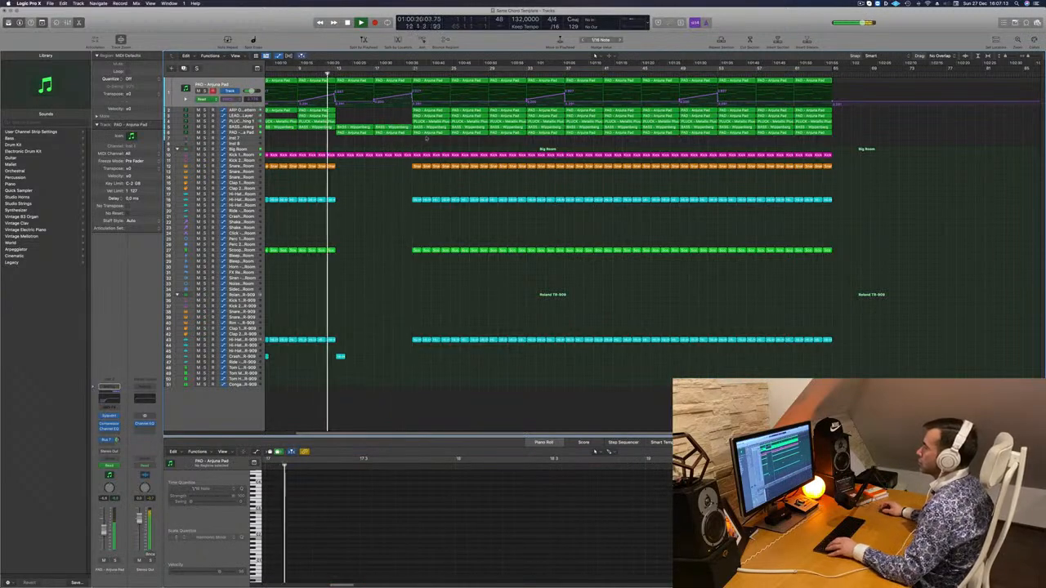
left_click_drag(417, 150, 446, 363)
key("Delete")
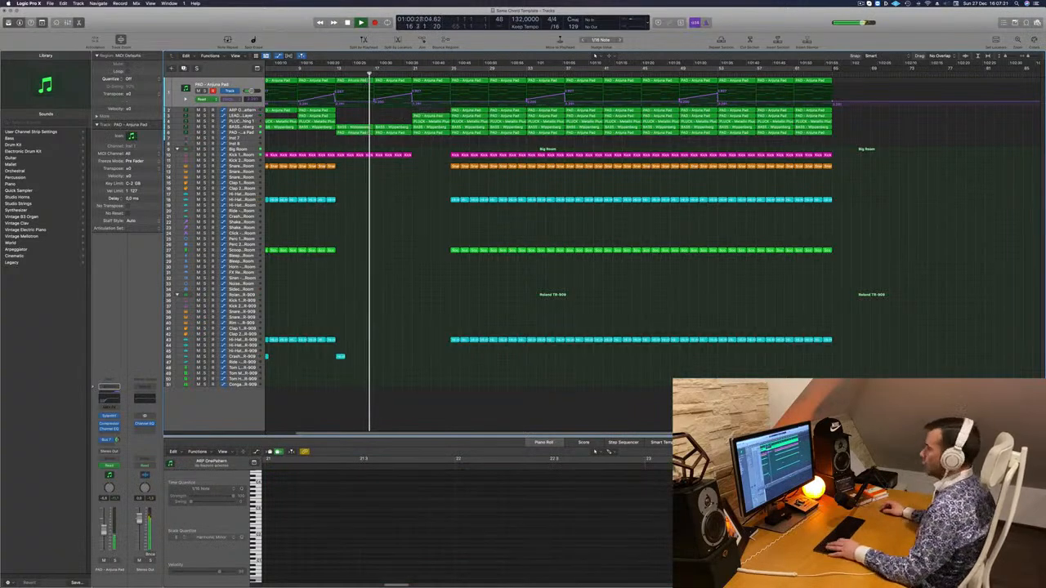
Select all regions in the arrangement, name them by their tracks, and clear the selection
key("super+a")
right_click(476, 114)
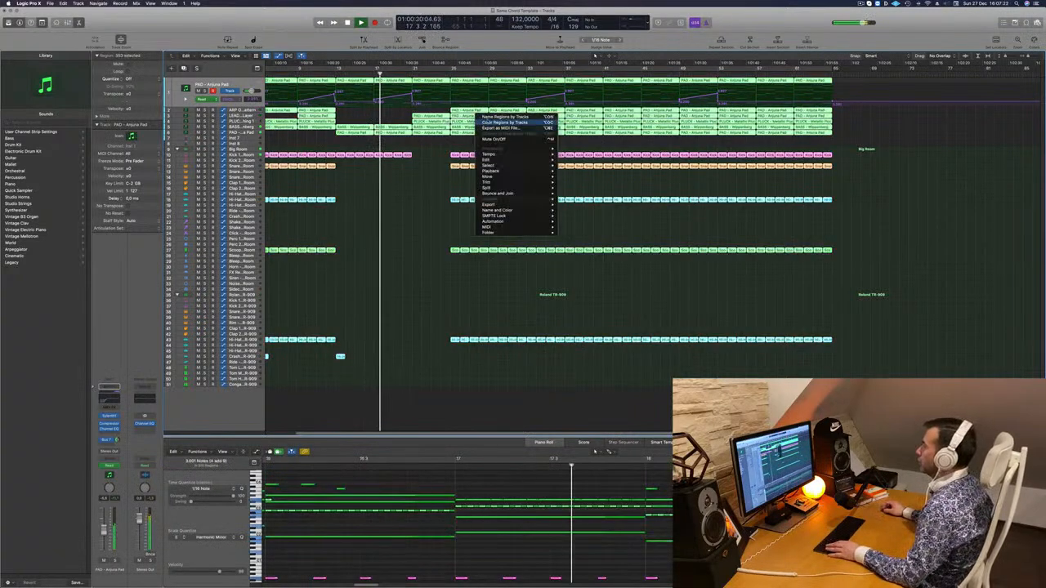
left_click(495, 118)
right_click(469, 120)
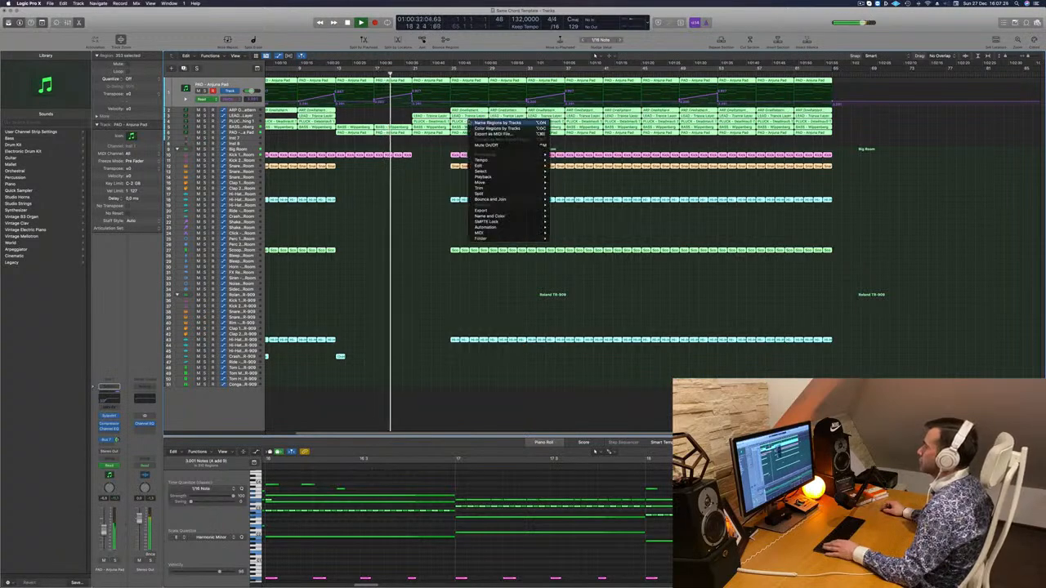
right_click(432, 150)
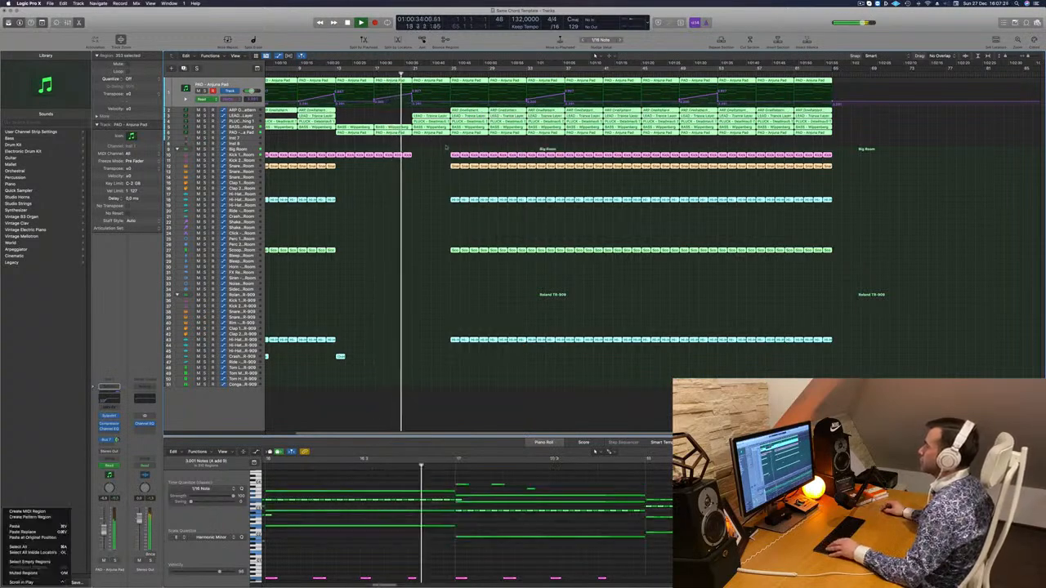
left_click(285, 101)
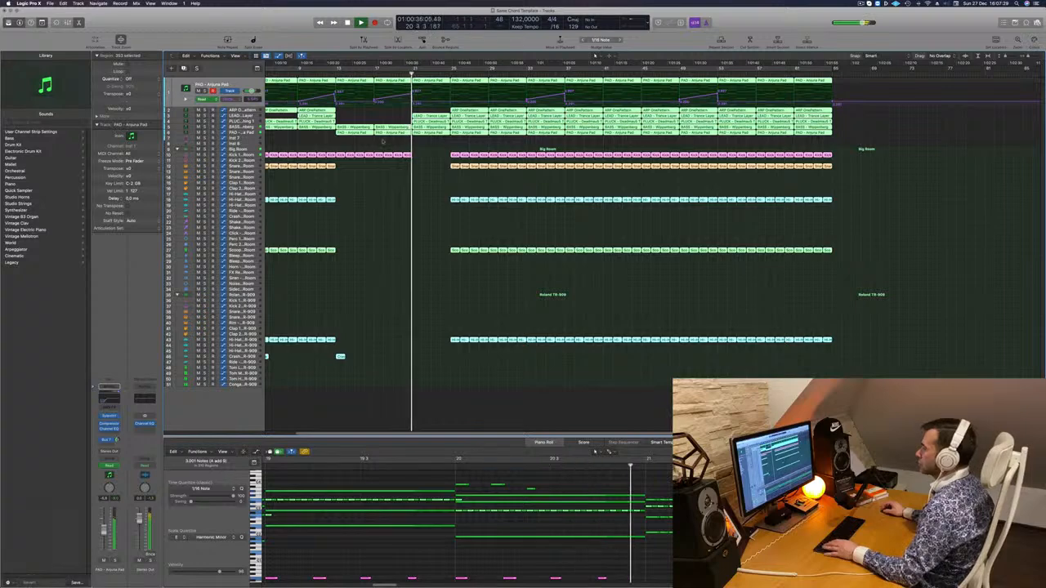
left_click(398, 110)
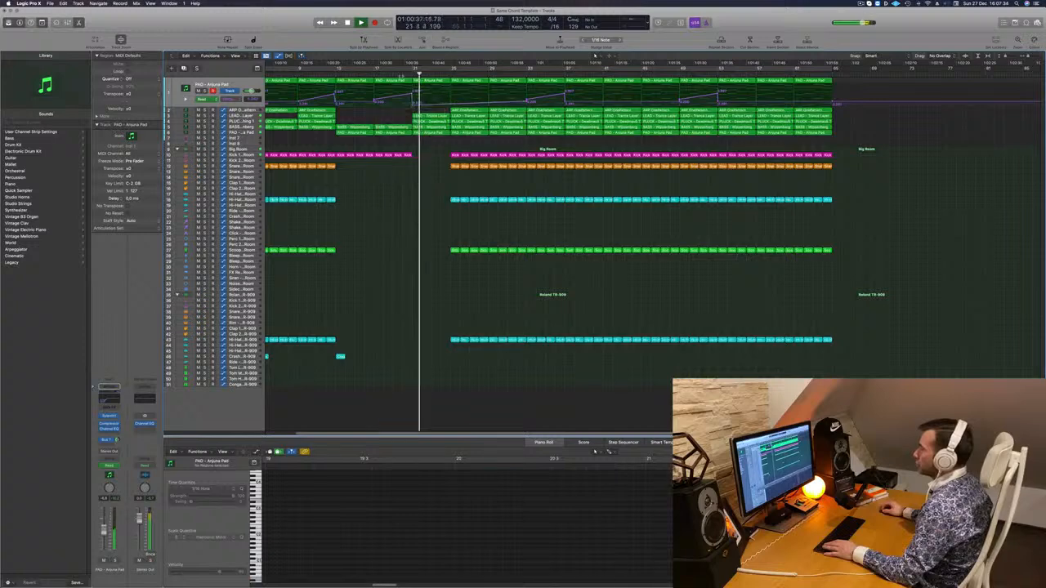
Add a BASS - Wippenberg cutoff automation point at bar 21 and lower it slightly
left_click(402, 122)
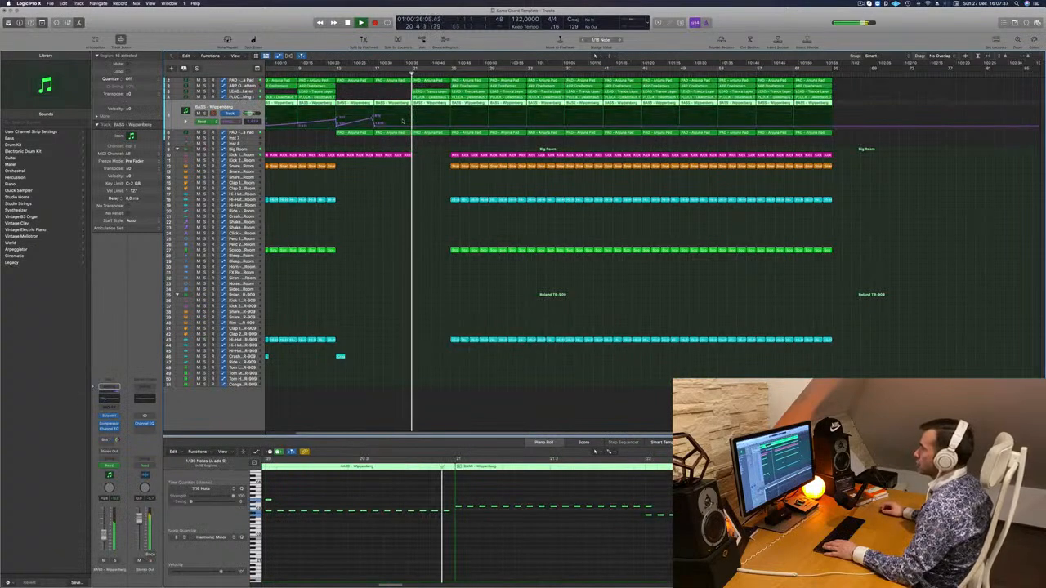
left_click(412, 127)
left_click_drag(412, 127, 411, 129)
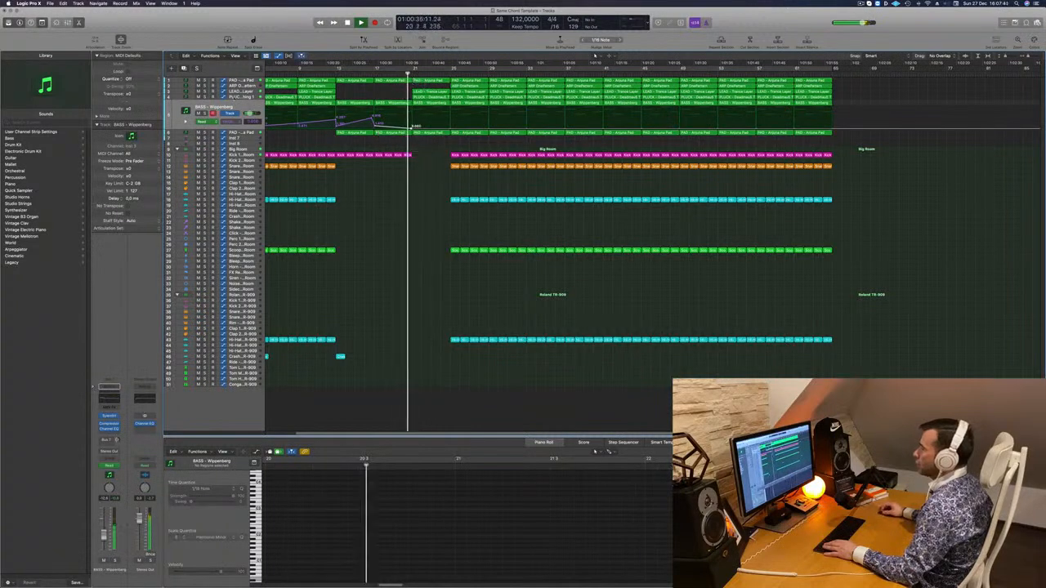
Delete the LEAD - Trance Layer region in bars 21 to 24
left_click(242, 92)
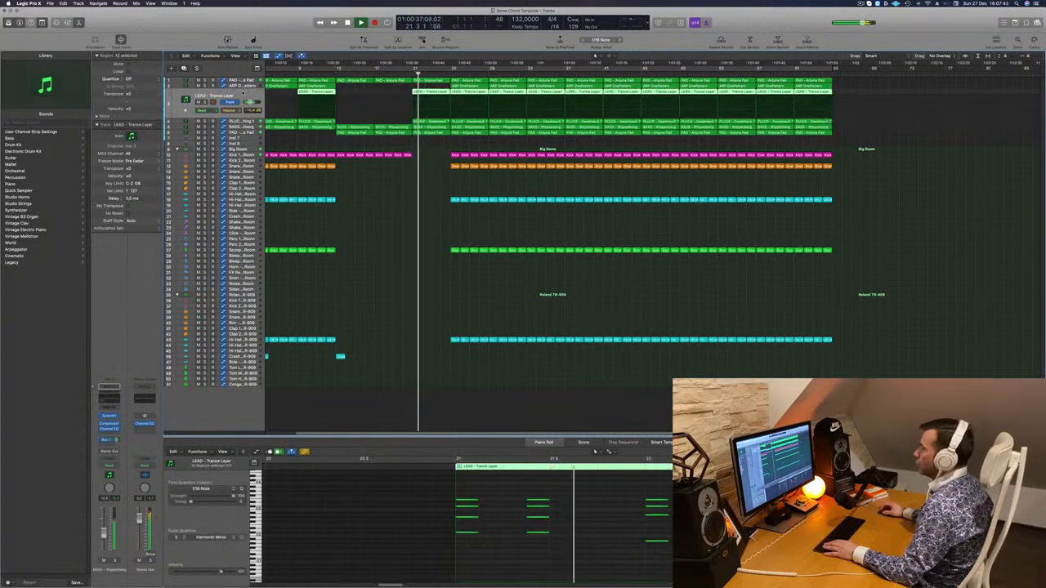
left_click(429, 92)
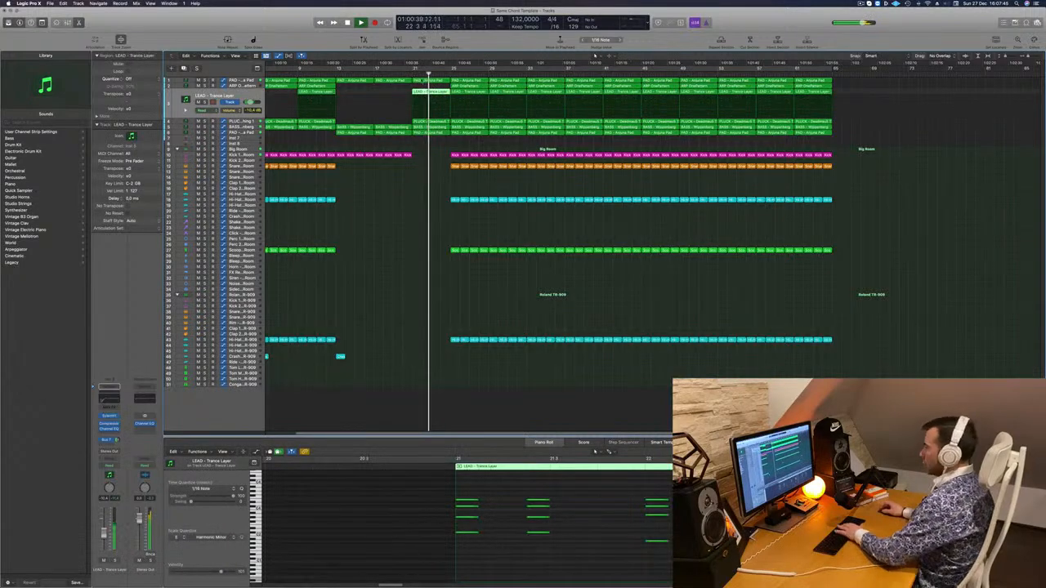
key("Delete")
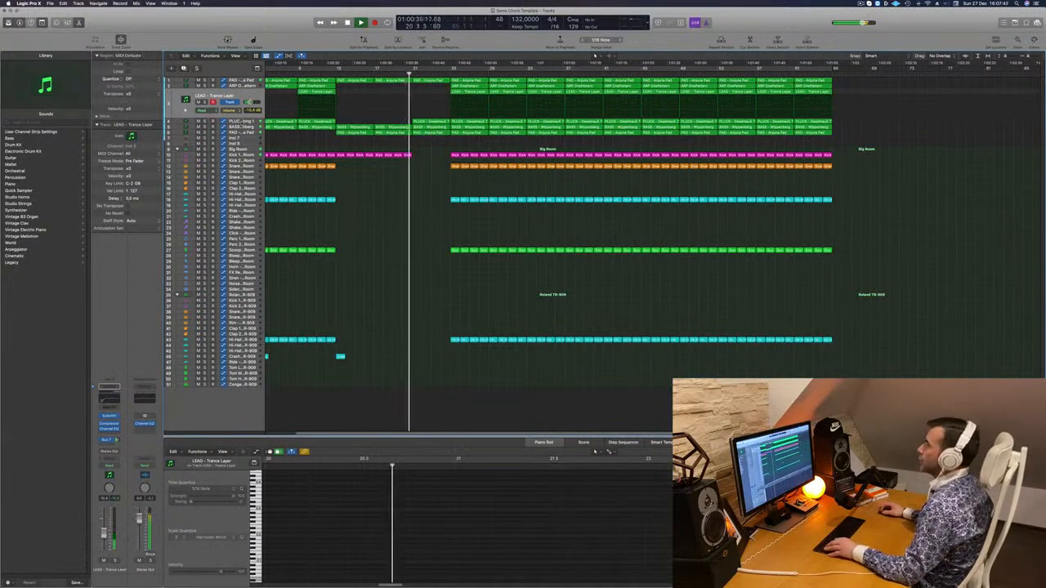
Set the PLUCK - Deadmau5 Thing 1 track's automation mode to Touch and open its Sylenth1 instrument
left_click(242, 122)
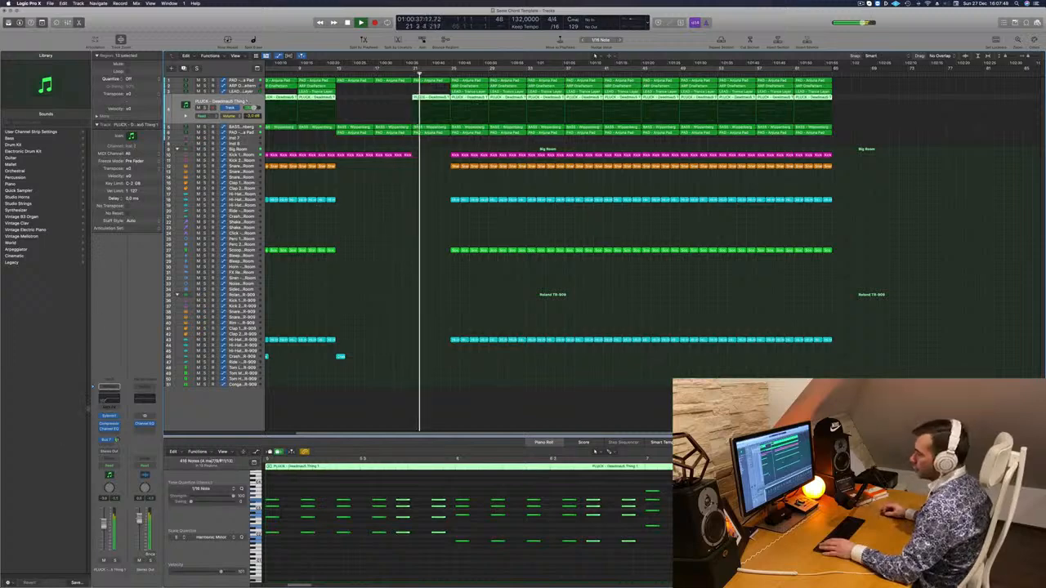
left_click(111, 466)
left_click(111, 472)
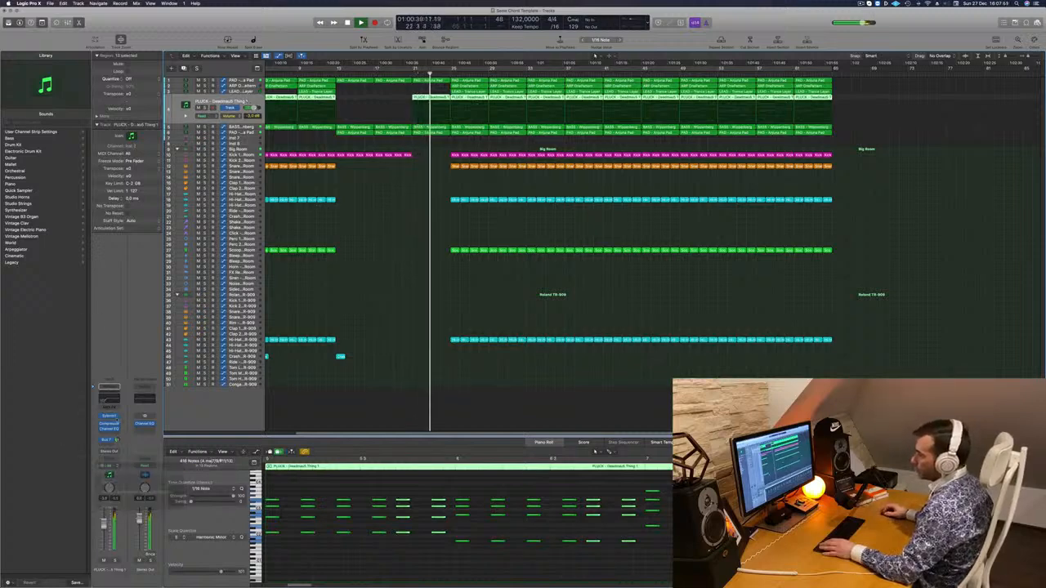
left_click(111, 417)
left_click_drag(550, 159, 675, 161)
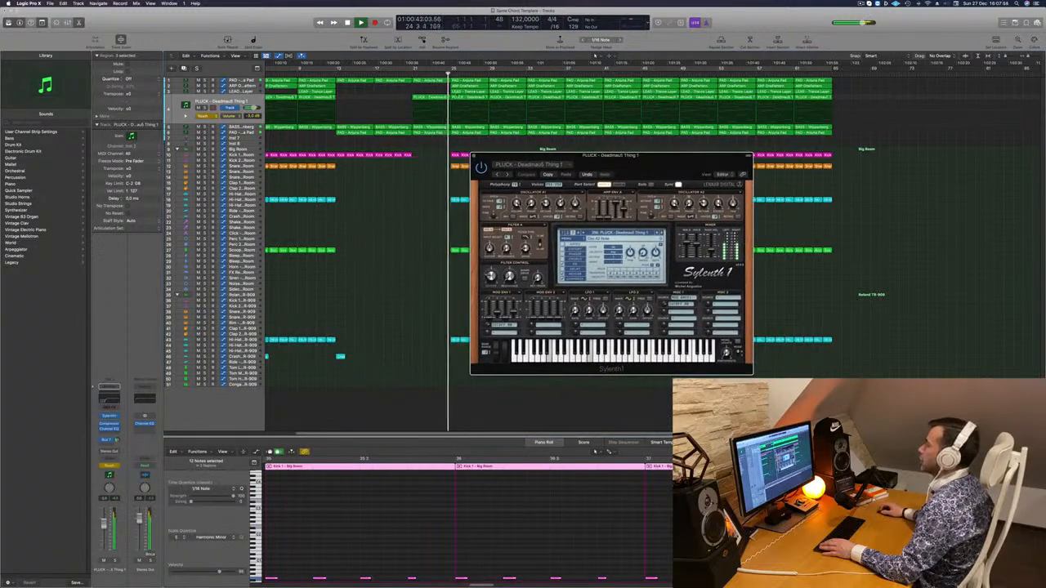
Move the pluck's Sylenth1 filter cutoff during playback to write its automation, close the plug-in, and draw a cutoff rise from bar 21 to 25
left_click(400, 73)
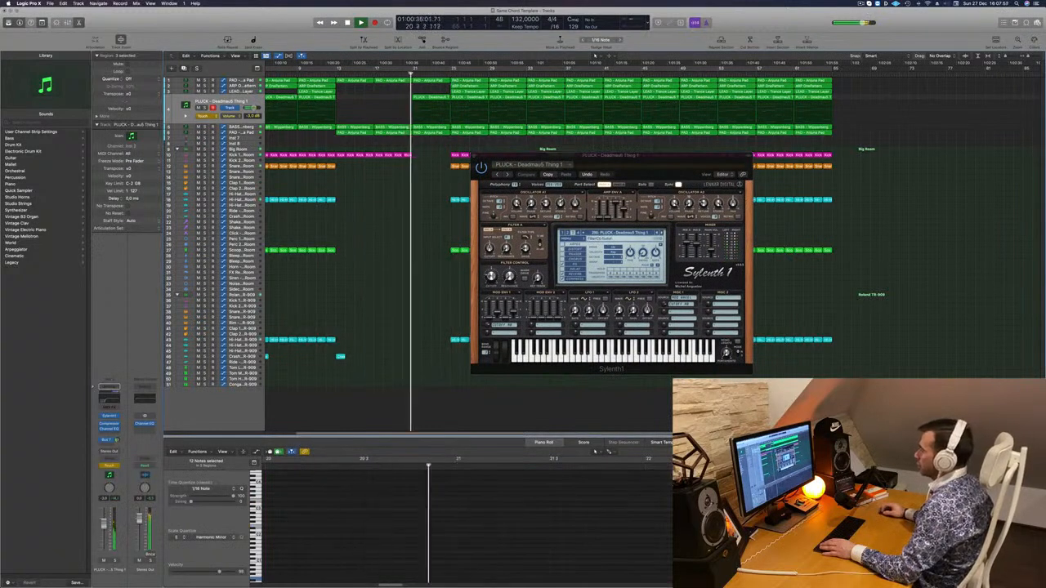
left_click_drag(490, 277, 490, 284)
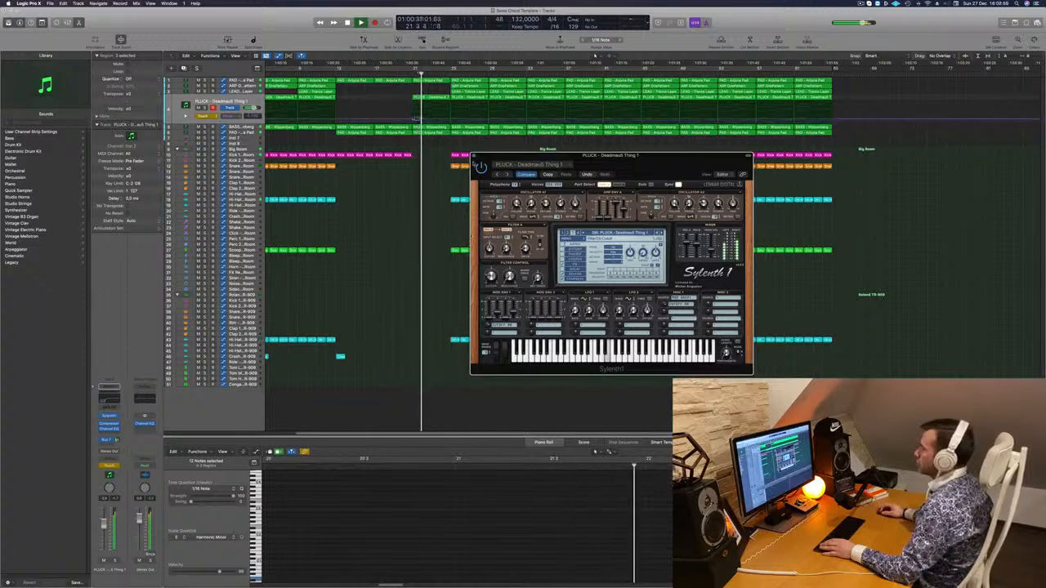
left_click(473, 155)
left_click(415, 119)
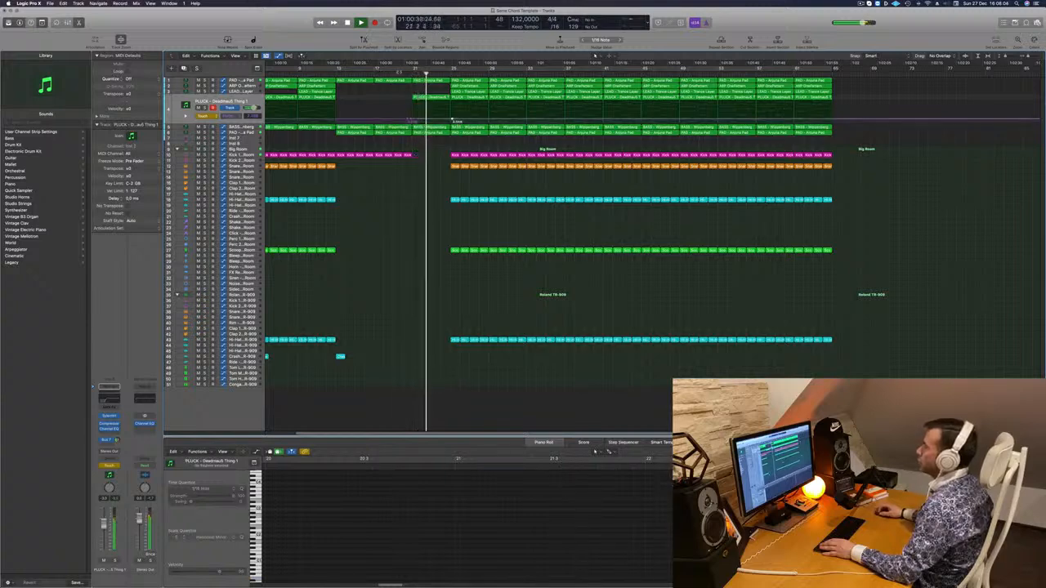
left_click(401, 71)
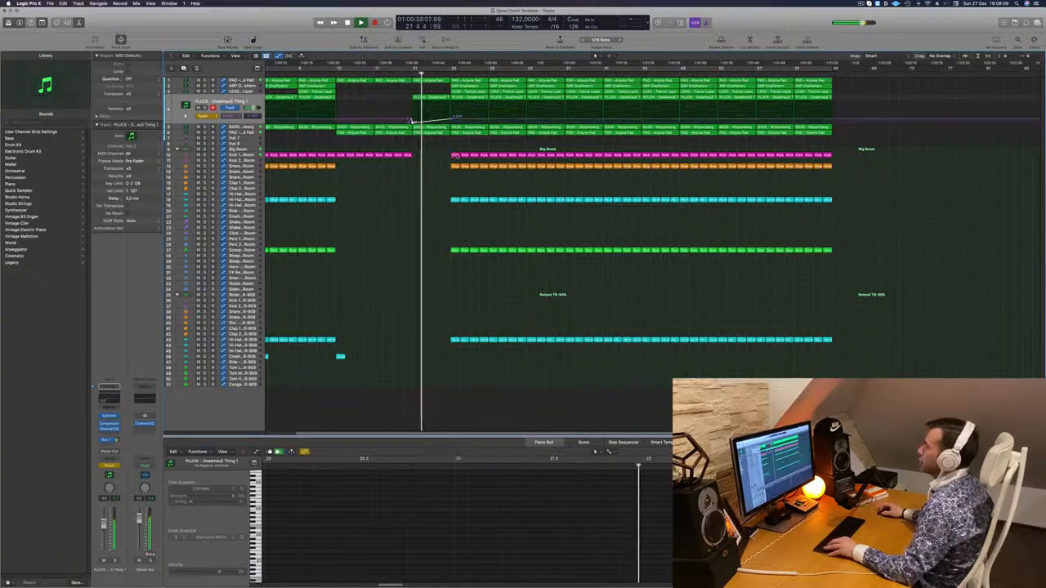
Delete the Big Room drum regions in bars 25 to 28, keeping the Roland TR-909 hi-hat regions
key("super+Right")
left_click_drag(447, 163, 496, 337)
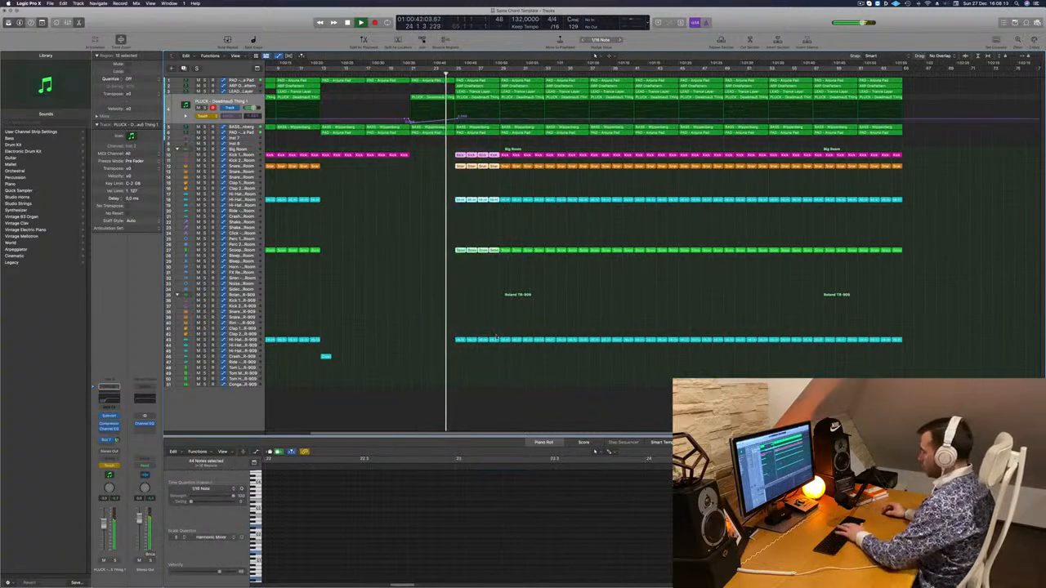
key("Delete")
Zoom the timeline out to the whole arrangement and restart playback to review the section around bar 25
scroll(462, 137, "down", 1)
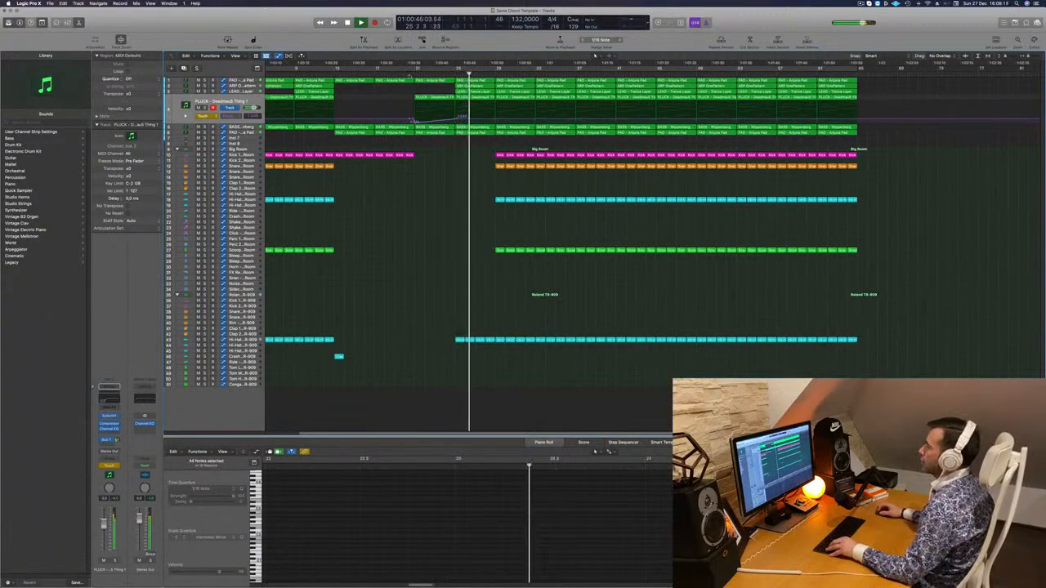
scroll(496, 148, "up", 1)
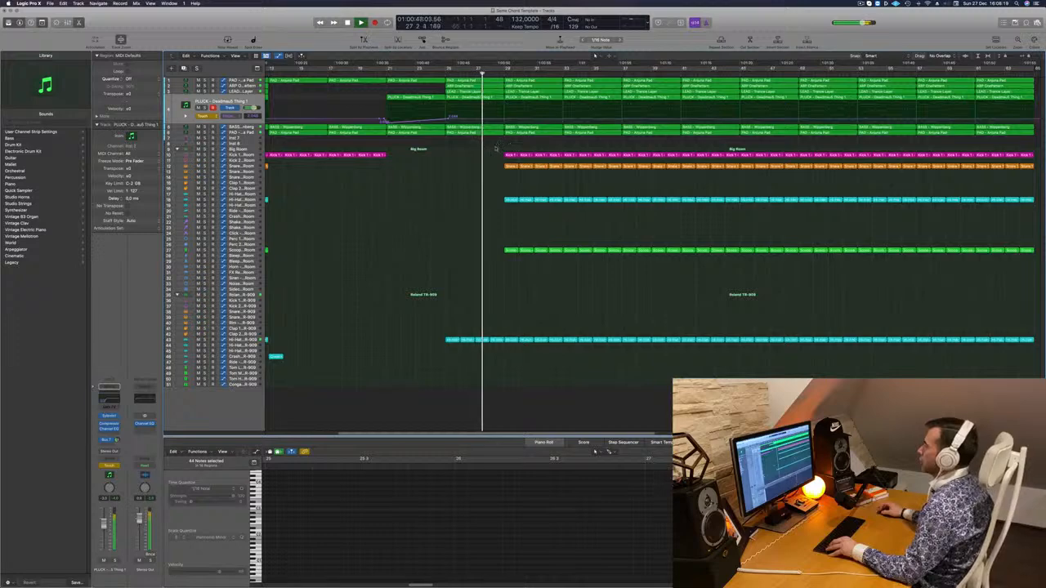
scroll(503, 144, "down", 1)
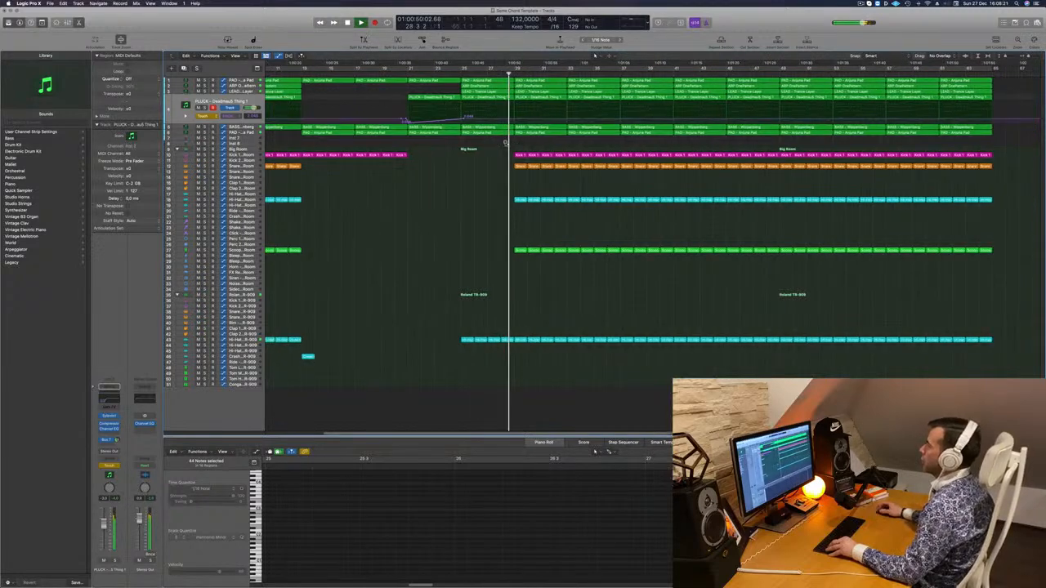
scroll(505, 144, "down", 1)
scroll(502, 170, "down", 1)
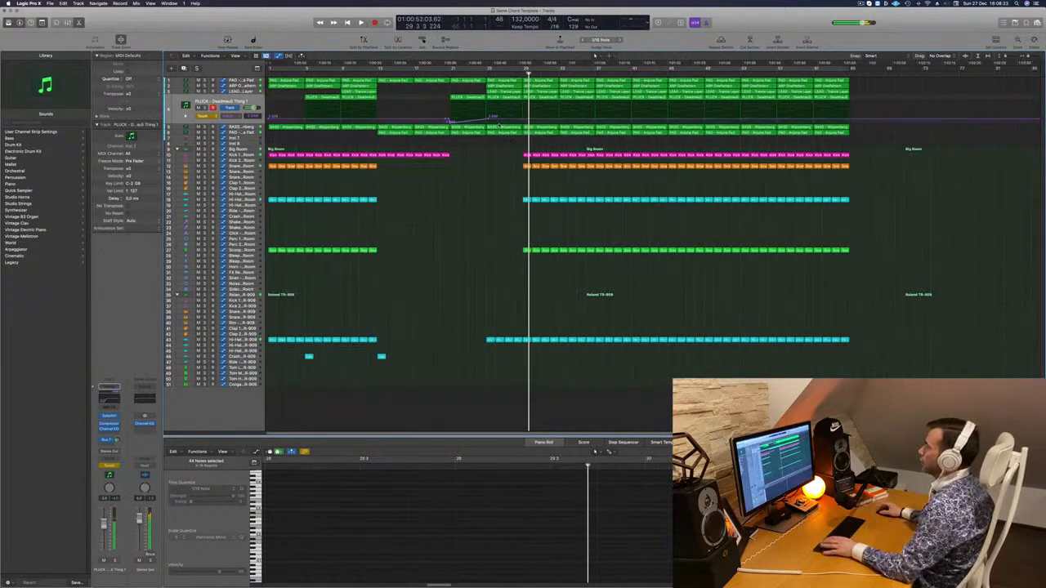
key("space")
key("space")
scroll(498, 125, "down", 1)
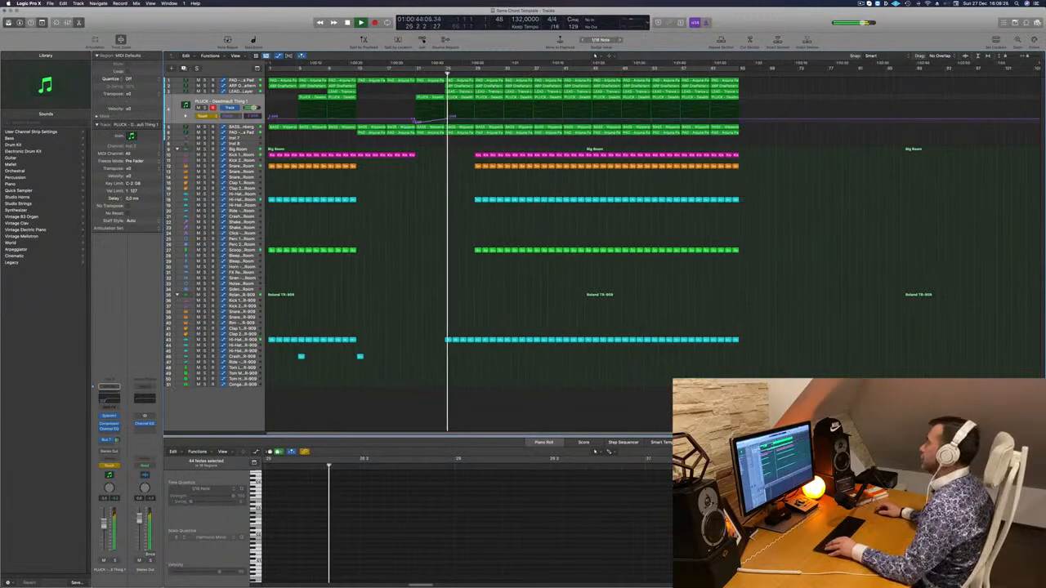